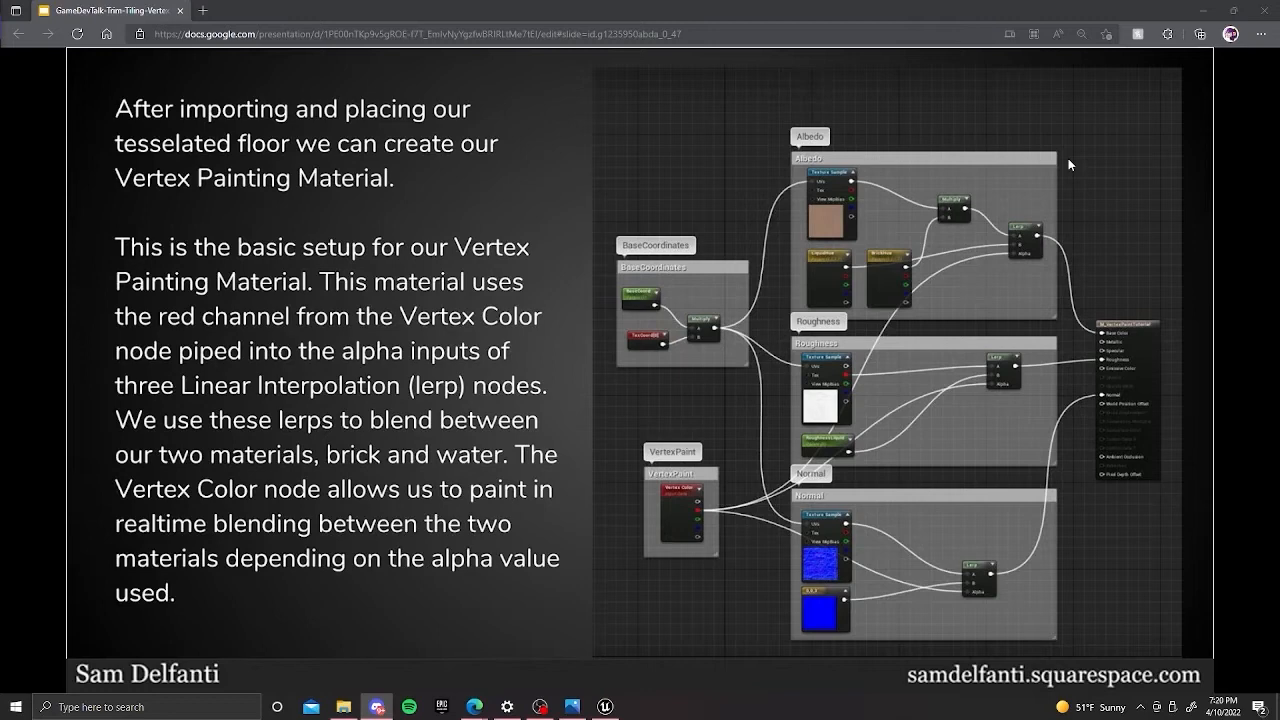
Advance the presentation to the demo slide, minimize the browser and switch to Unreal Editor.
click(1068, 158)
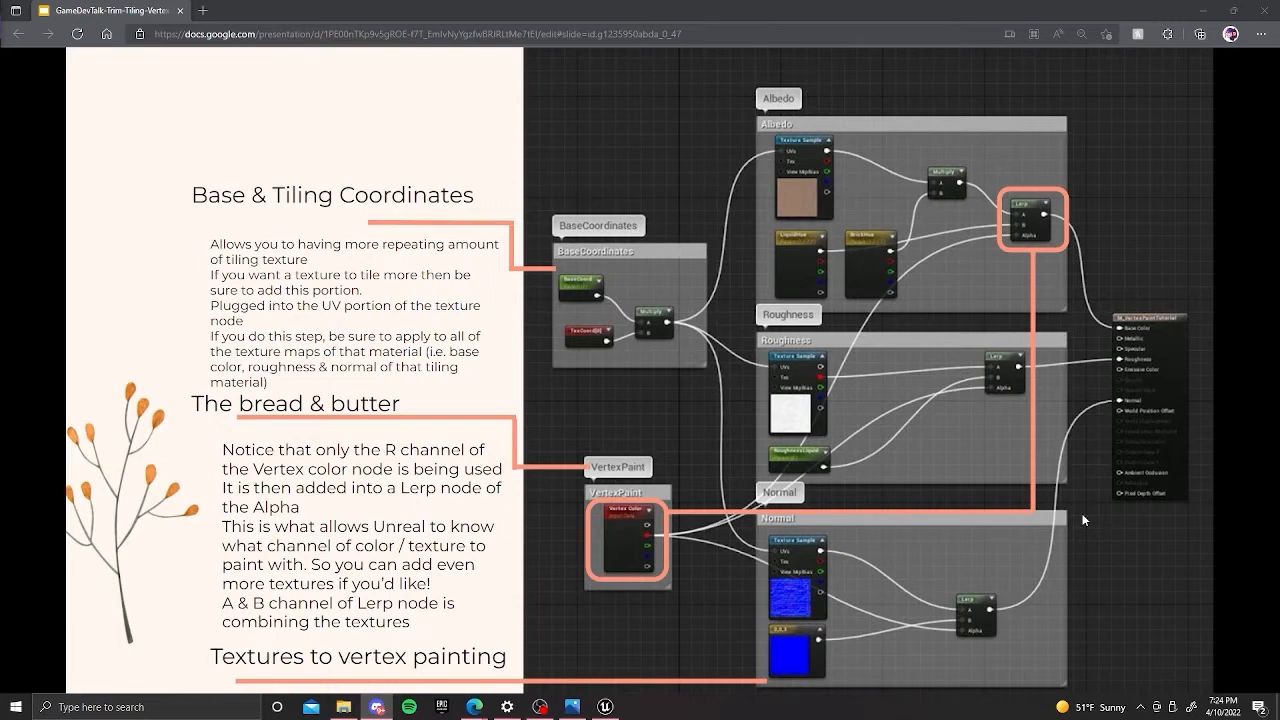
click(1060, 499)
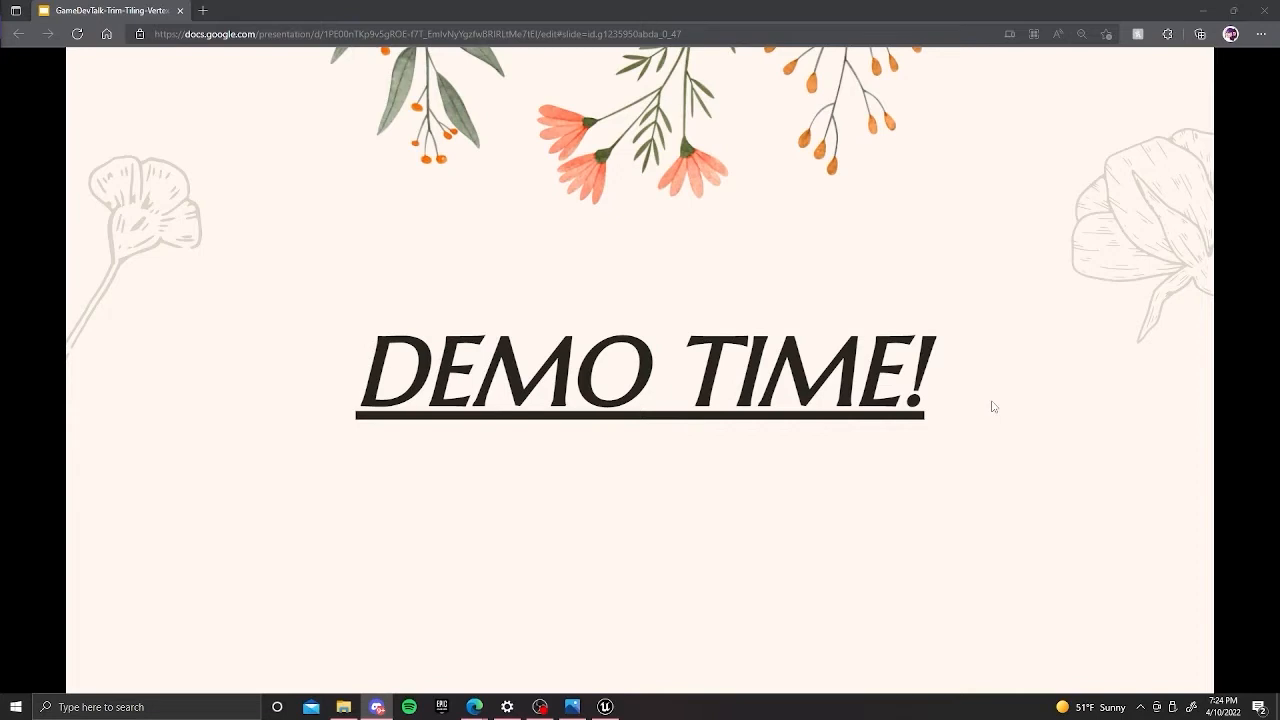
click(1206, 15)
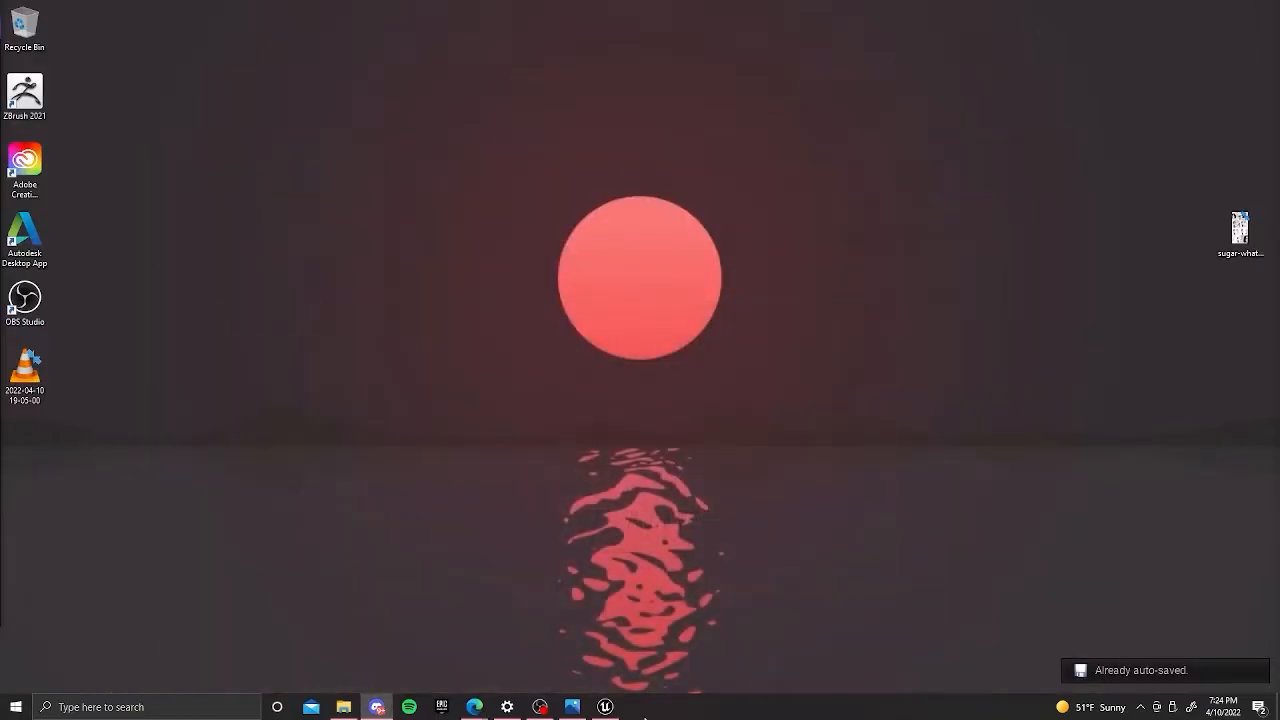
click(606, 707)
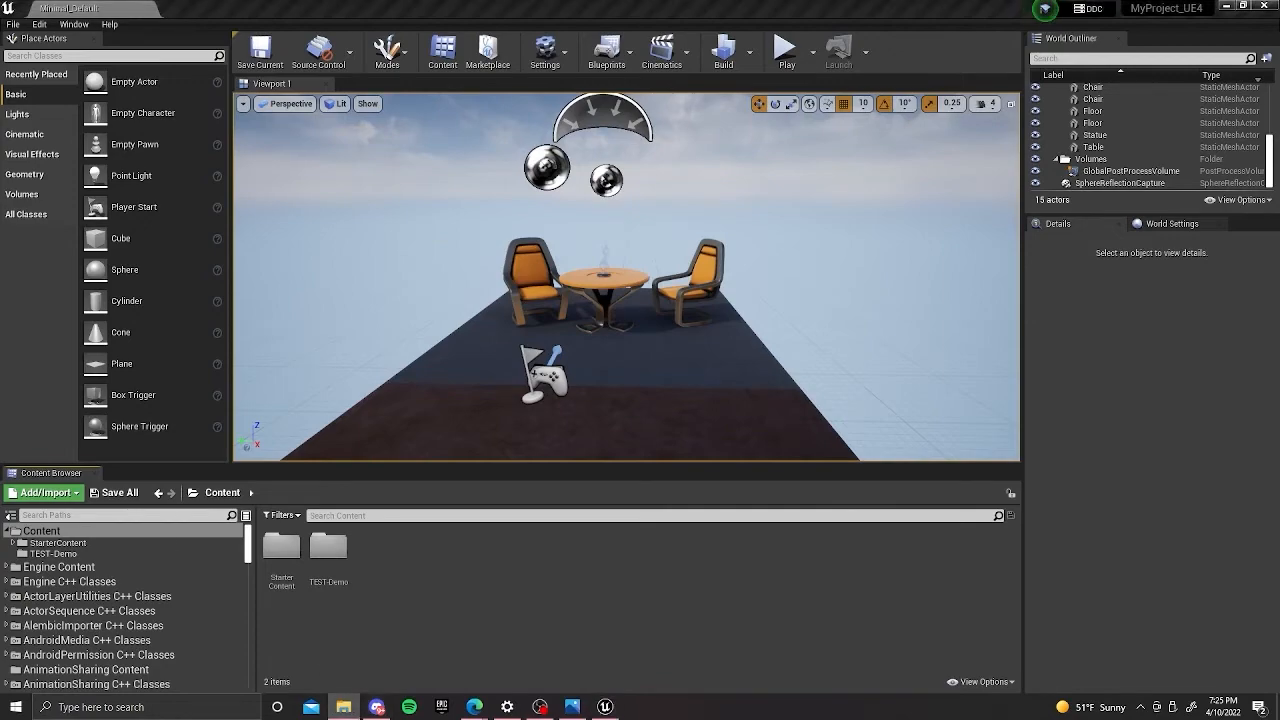
Import all texture files from the Windows Textures folder into the project's Content folder and accept the normal map imports.
click(343, 706)
drag(702, 170, 1061, 147)
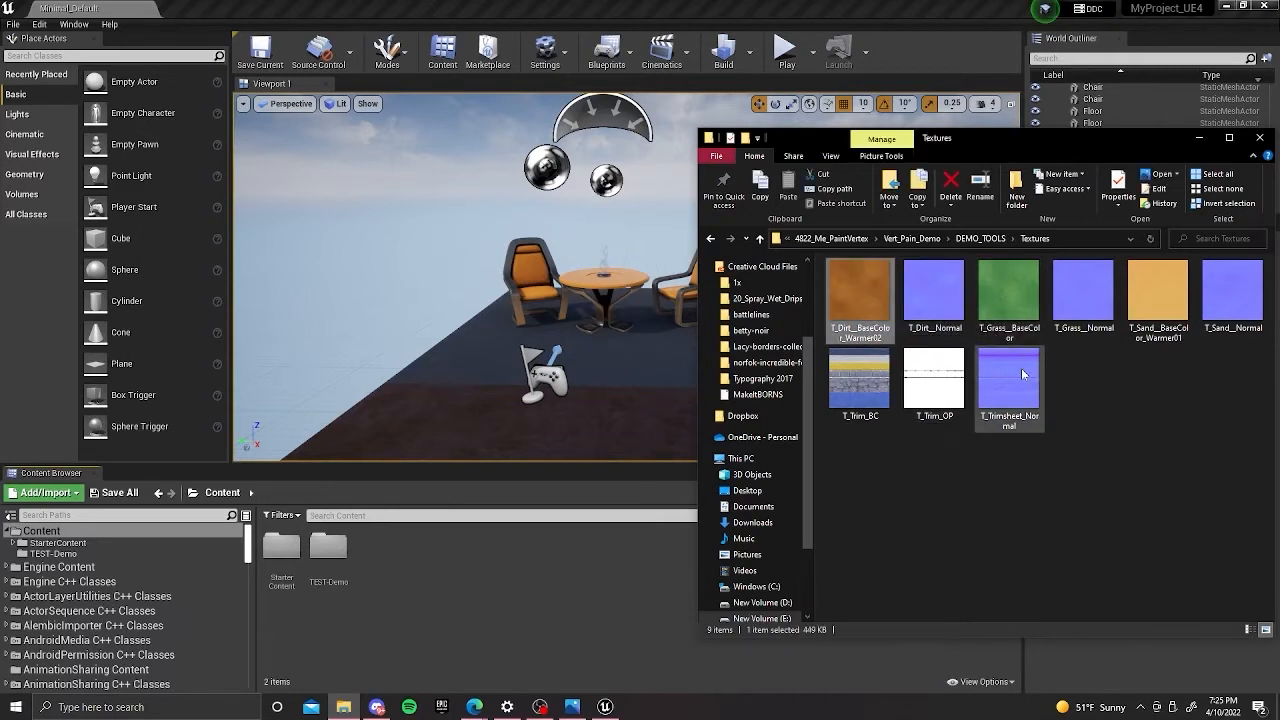
key(ctrl+a)
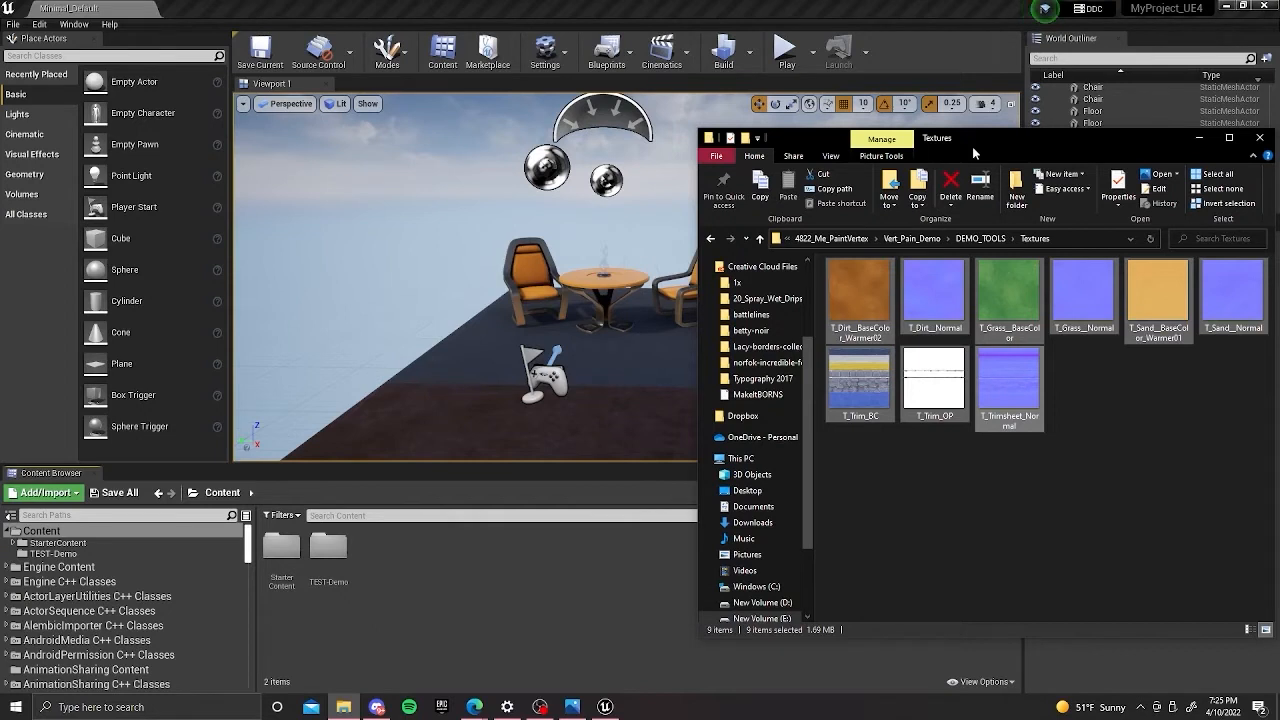
drag(871, 302, 590, 568)
click(687, 22)
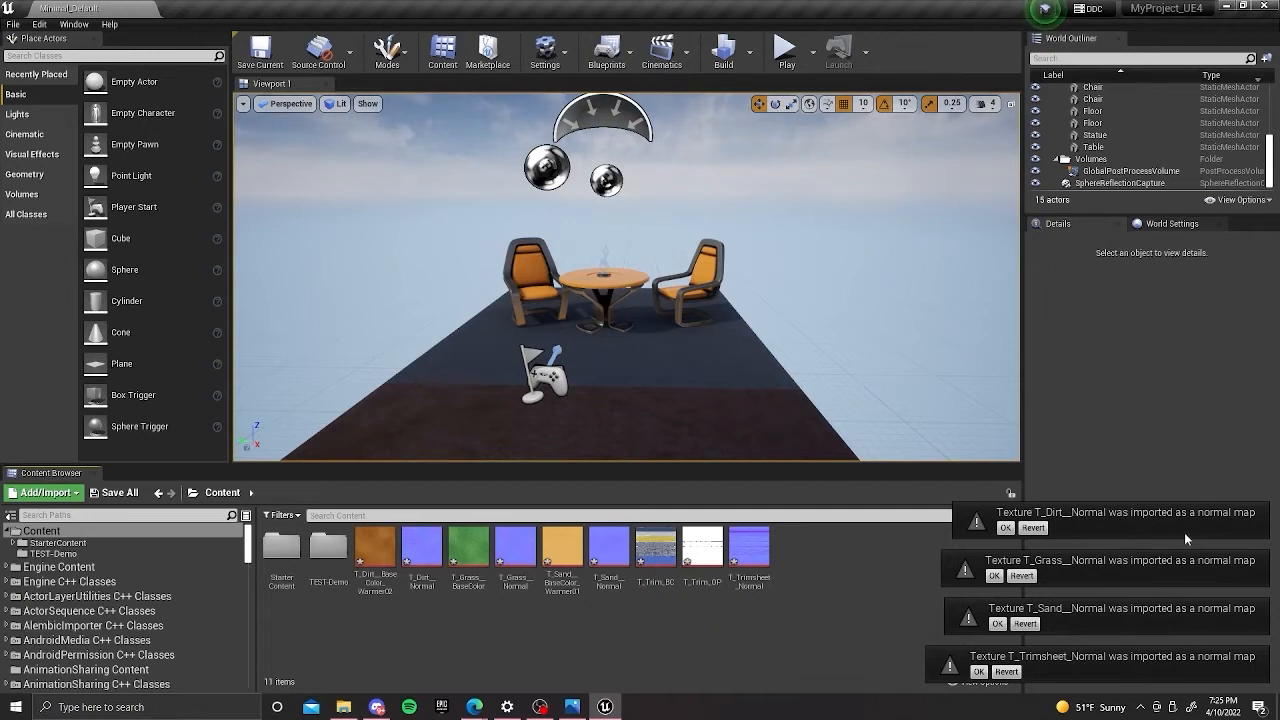
click(1005, 527)
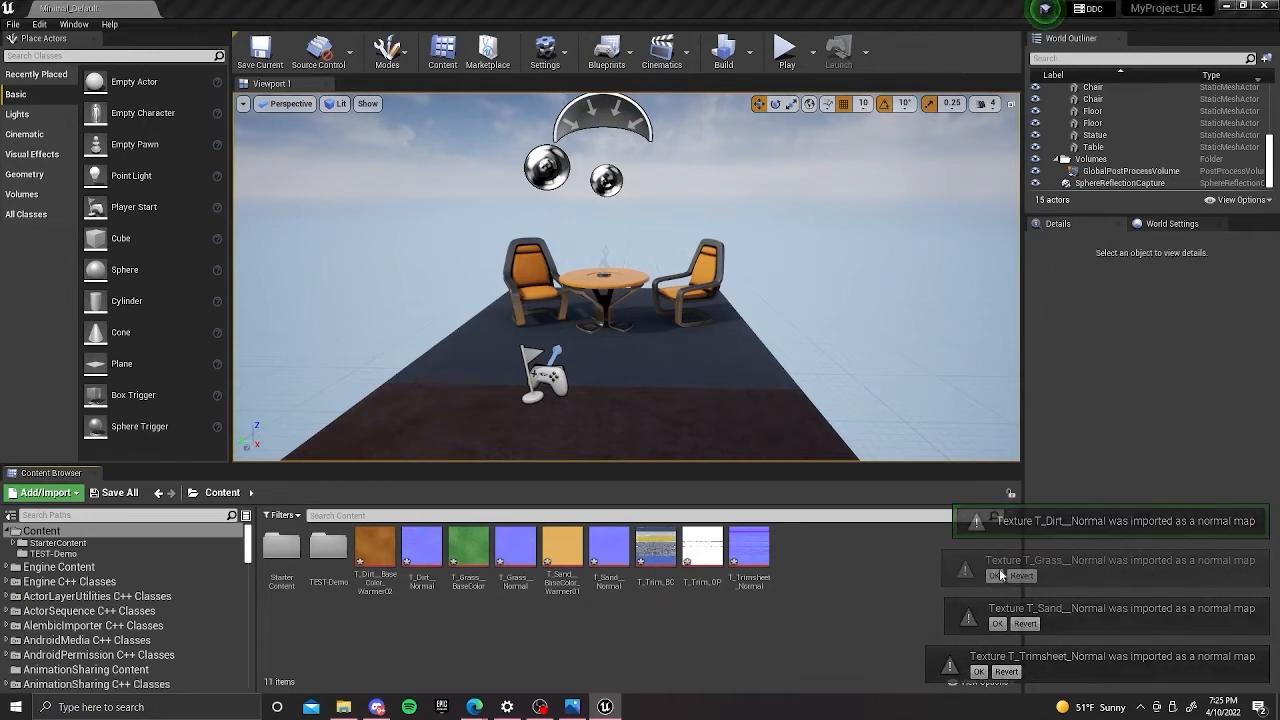
click(994, 575)
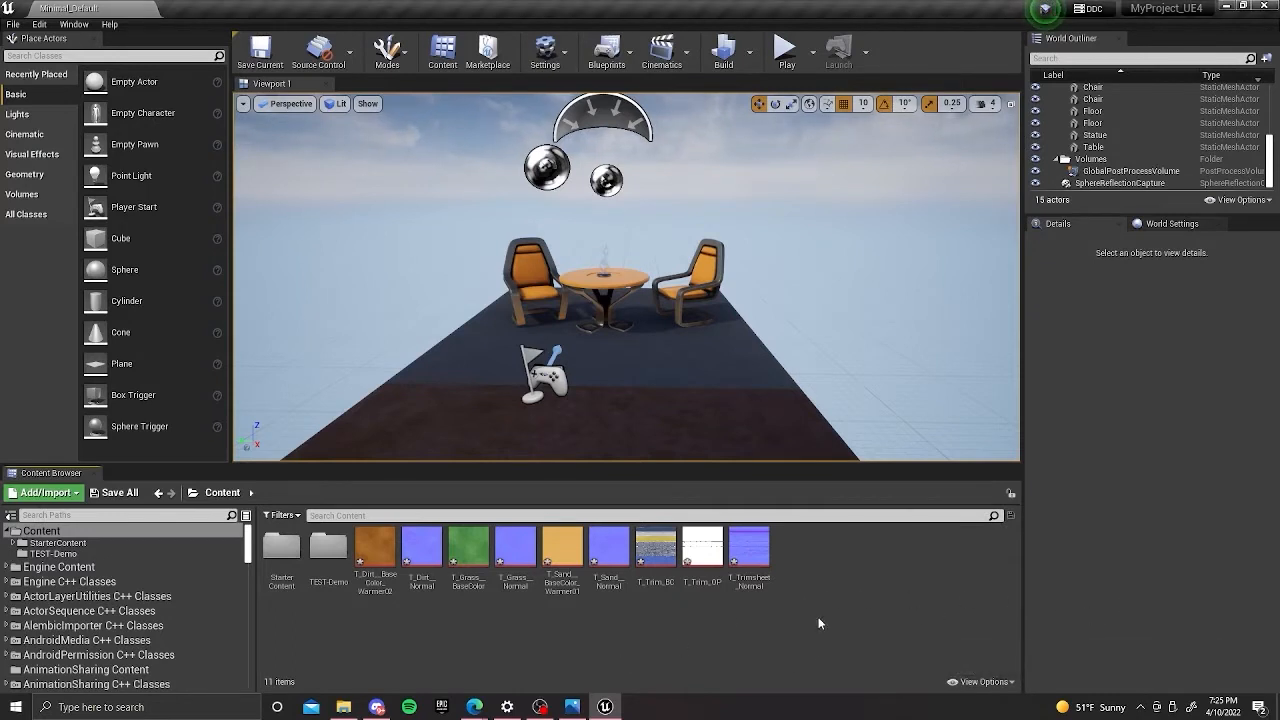
Create a folder named 00_Blueprints in the Content folder.
right_click(835, 562)
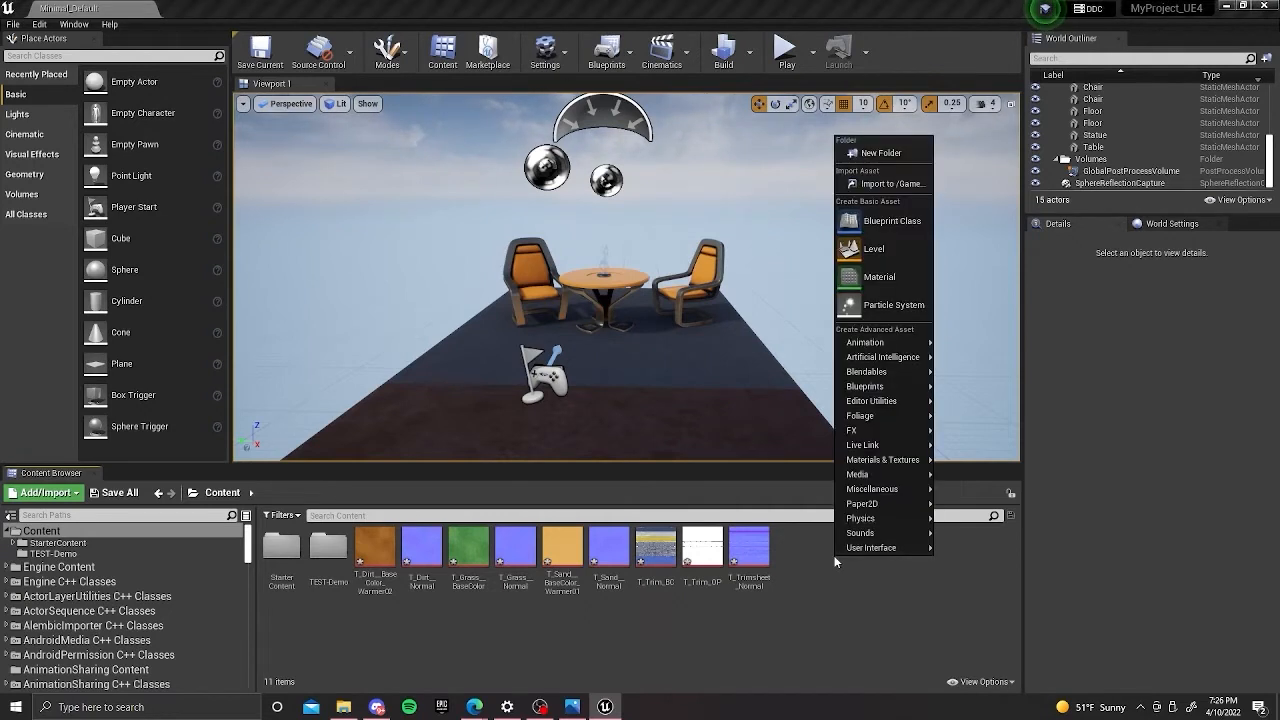
click(870, 152)
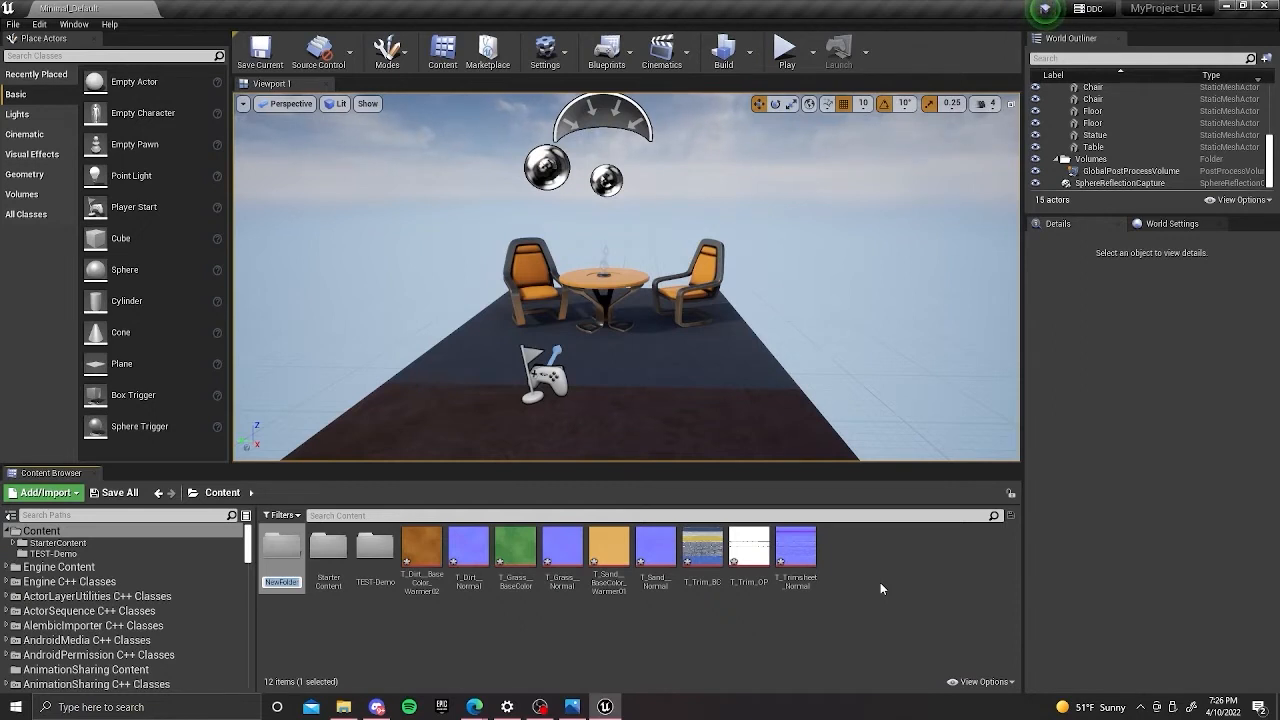
text(00)
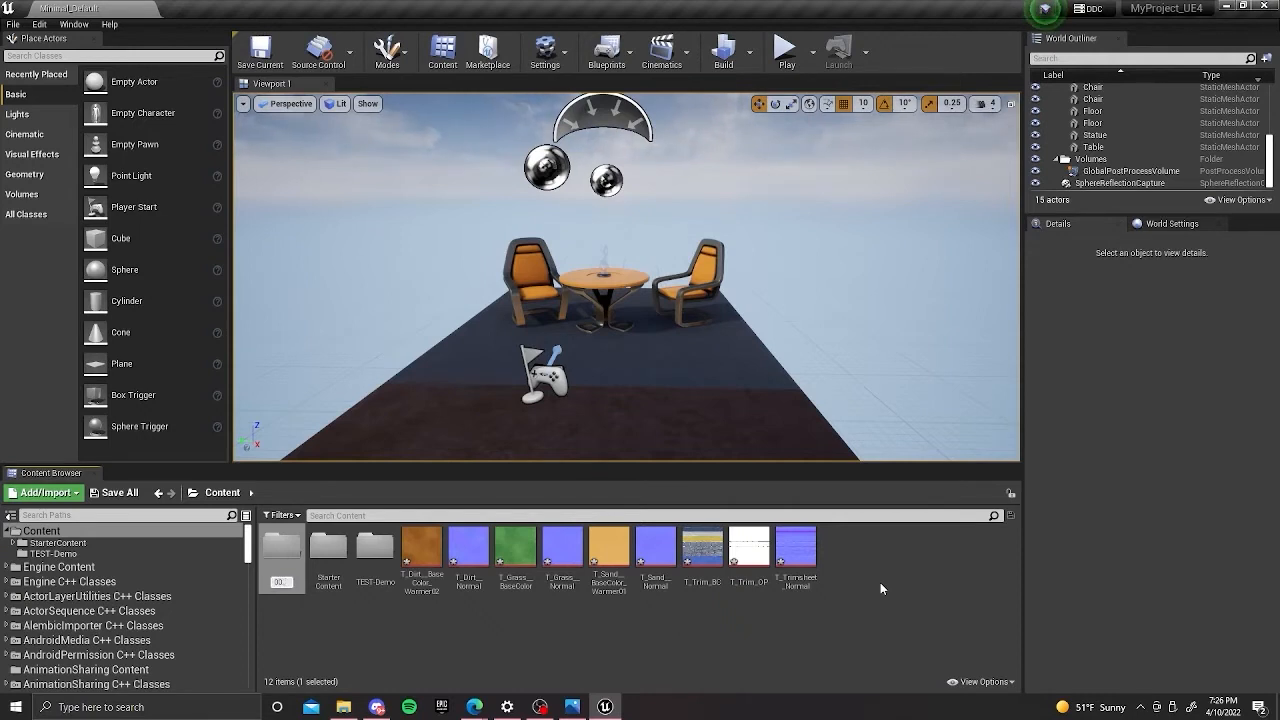
text(_Blueprints)
key(Return)
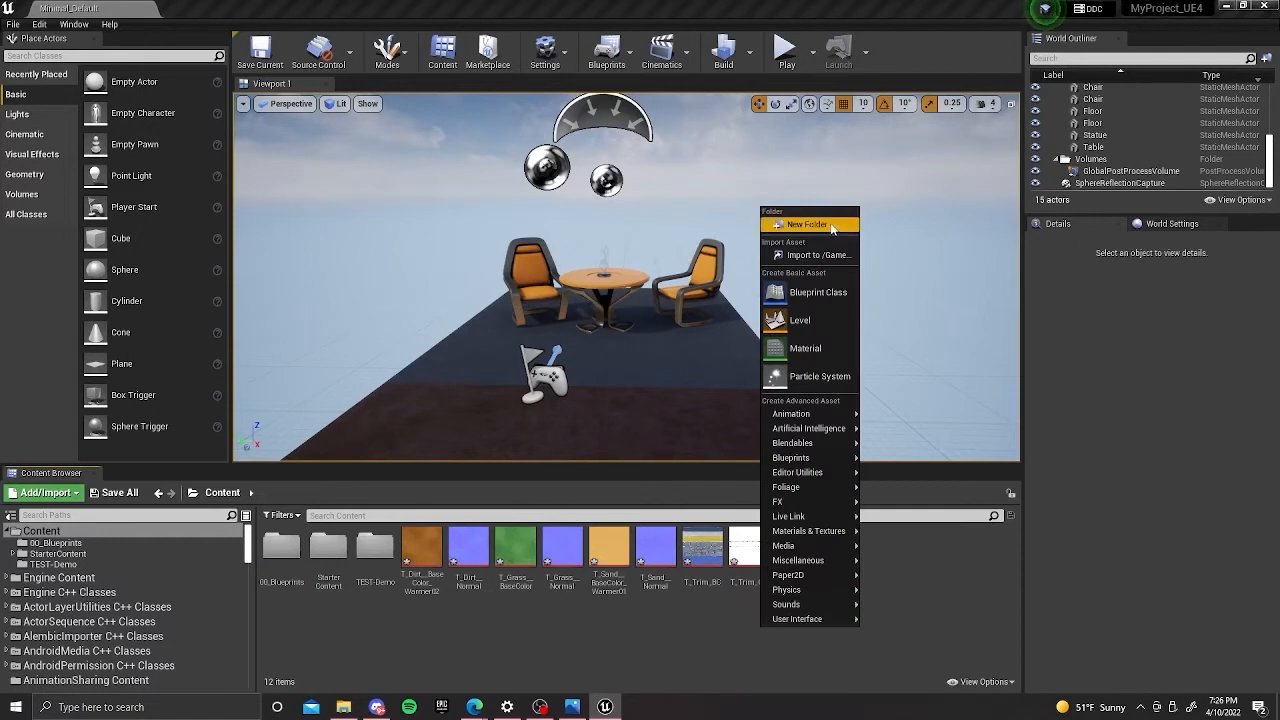
Create a folder named 01_Textures in the Content folder.
click(836, 224)
text(01_)
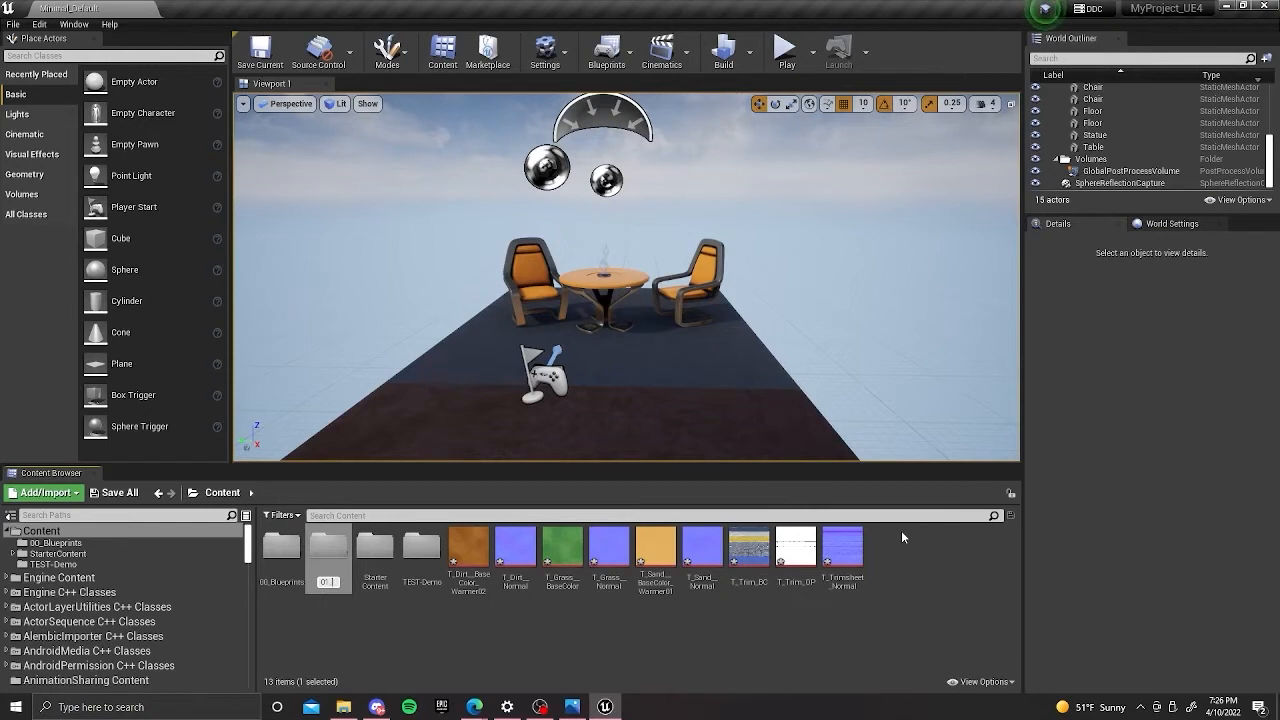
text(Textures)
key(Return)
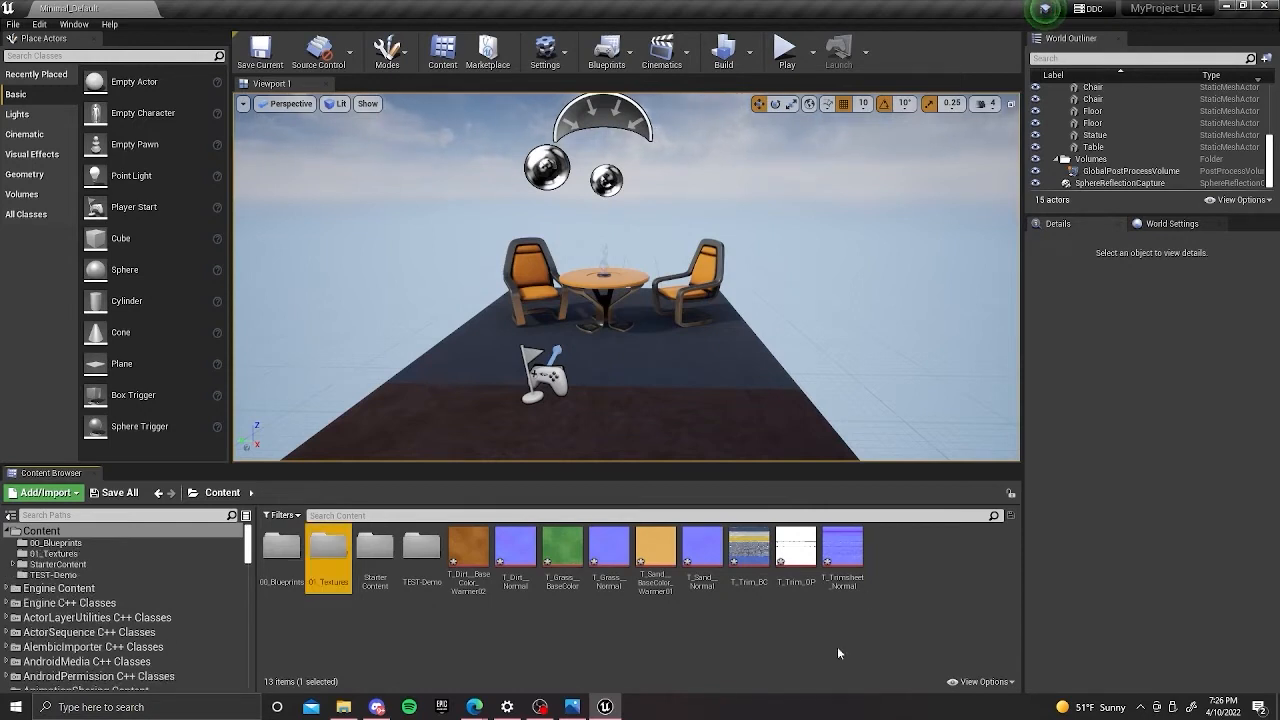
Create a folder named 02_Materials in the Content folder.
right_click(764, 642)
click(795, 228)
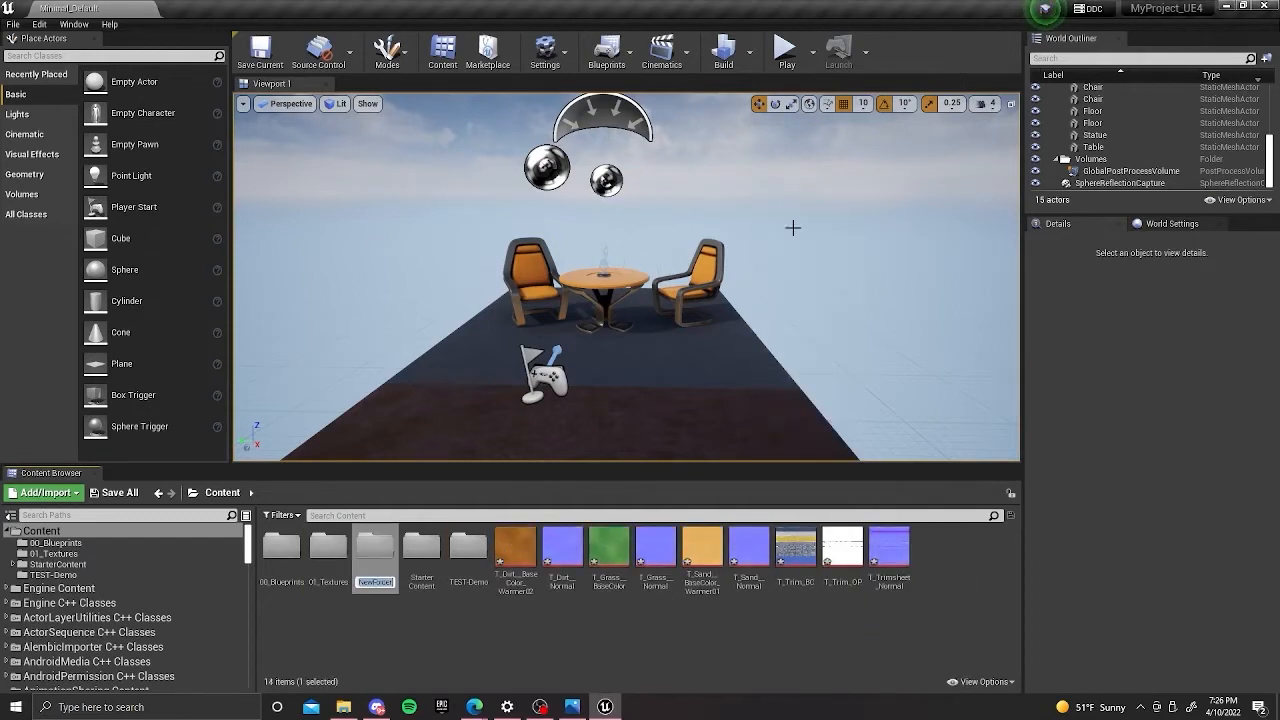
text(02_Materials)
key(Return)
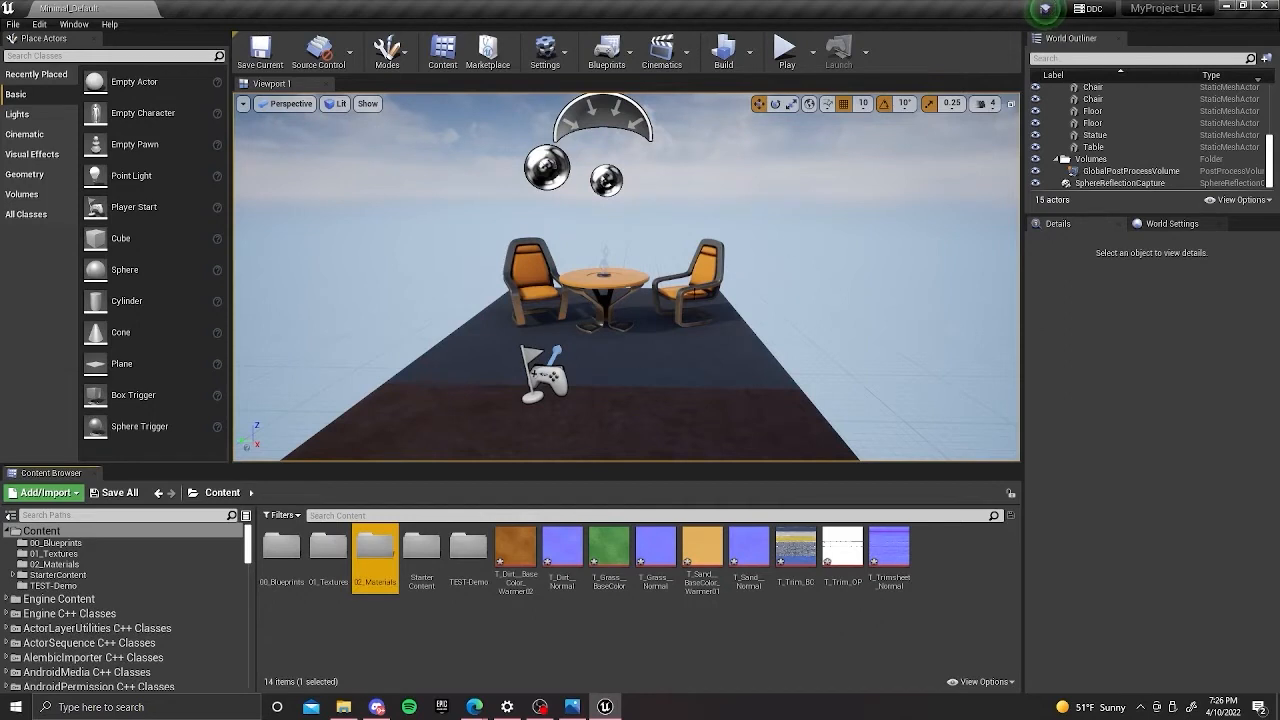
Create a folder named 03_Meshes in the Content folder.
right_click(514, 630)
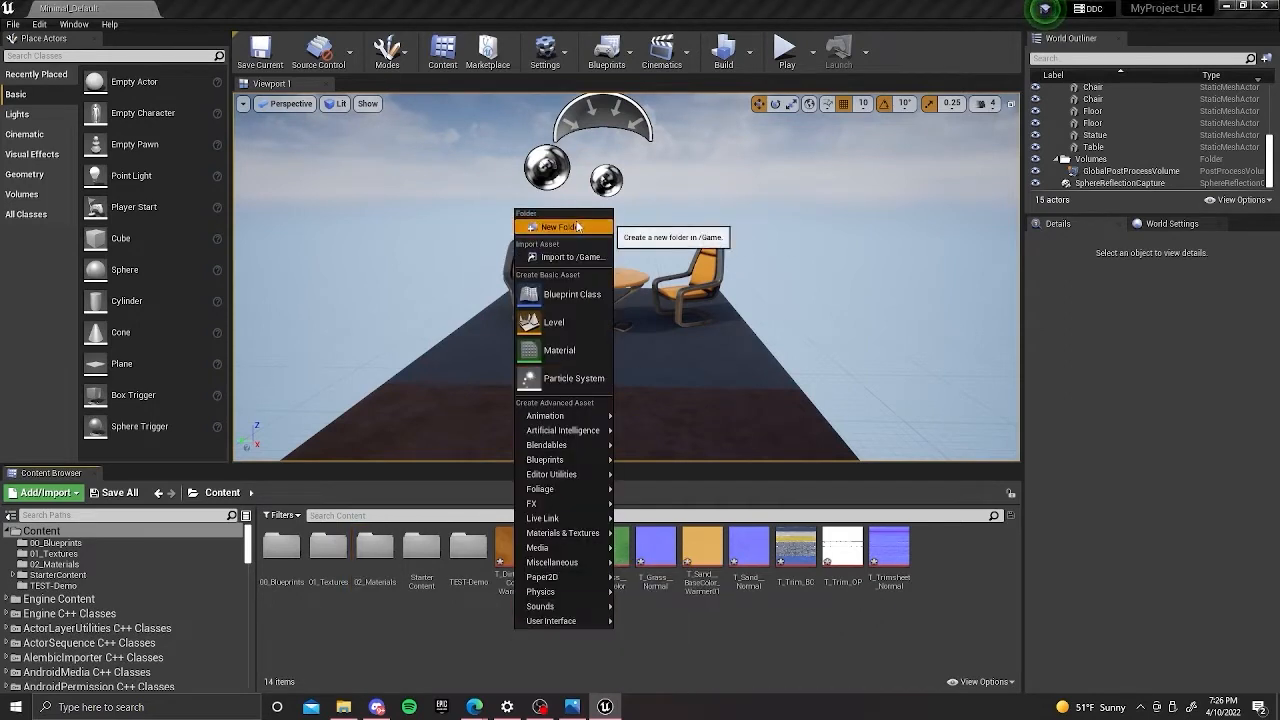
click(577, 227)
text(03)
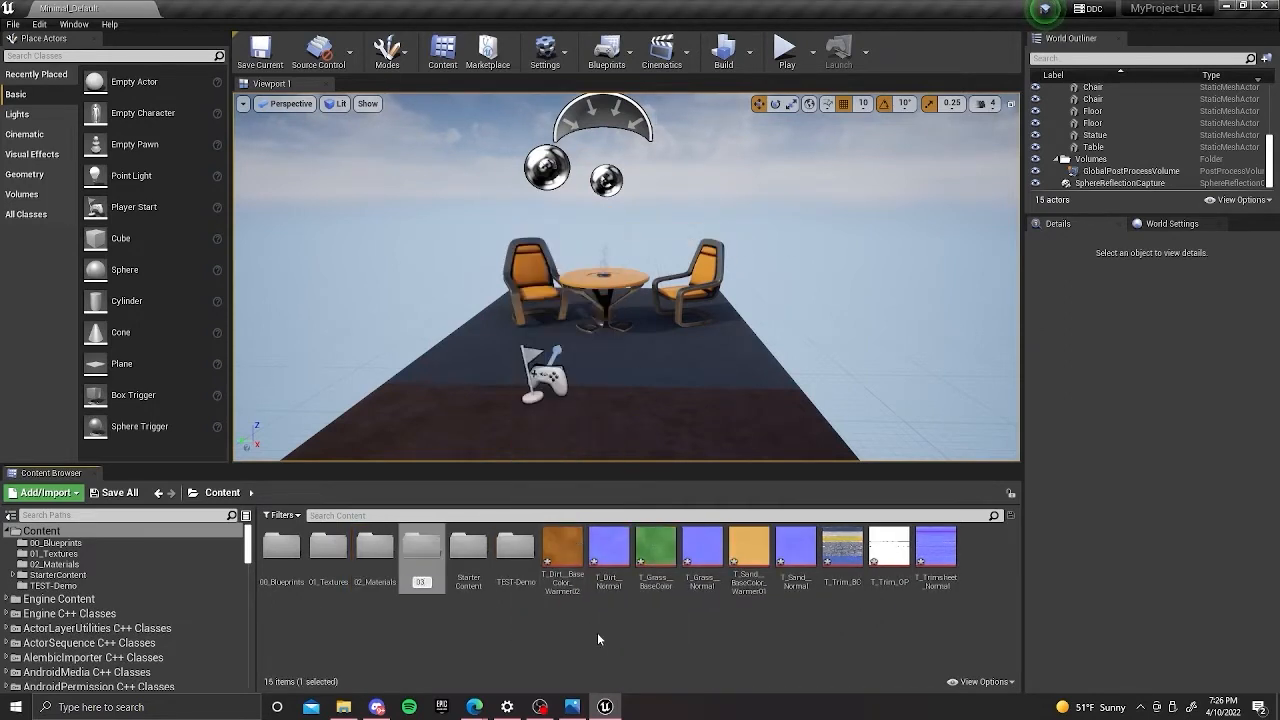
text(_Meshes)
key(Return)
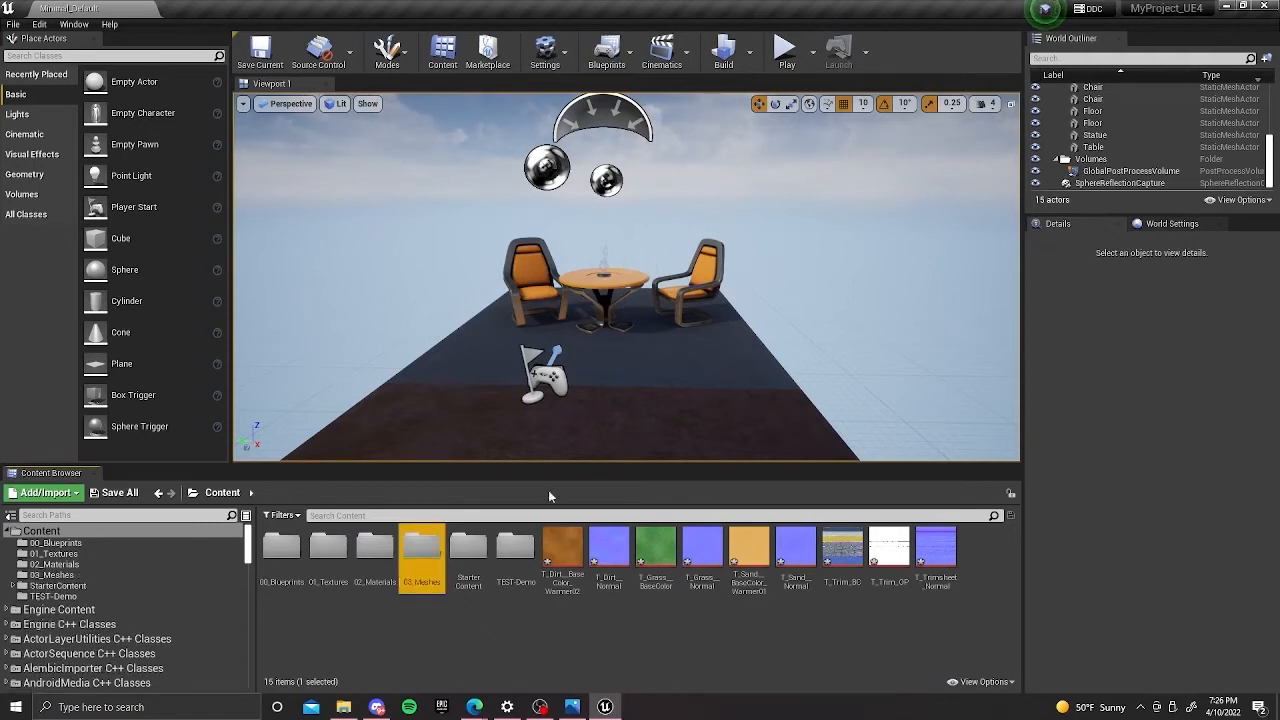
click(468, 668)
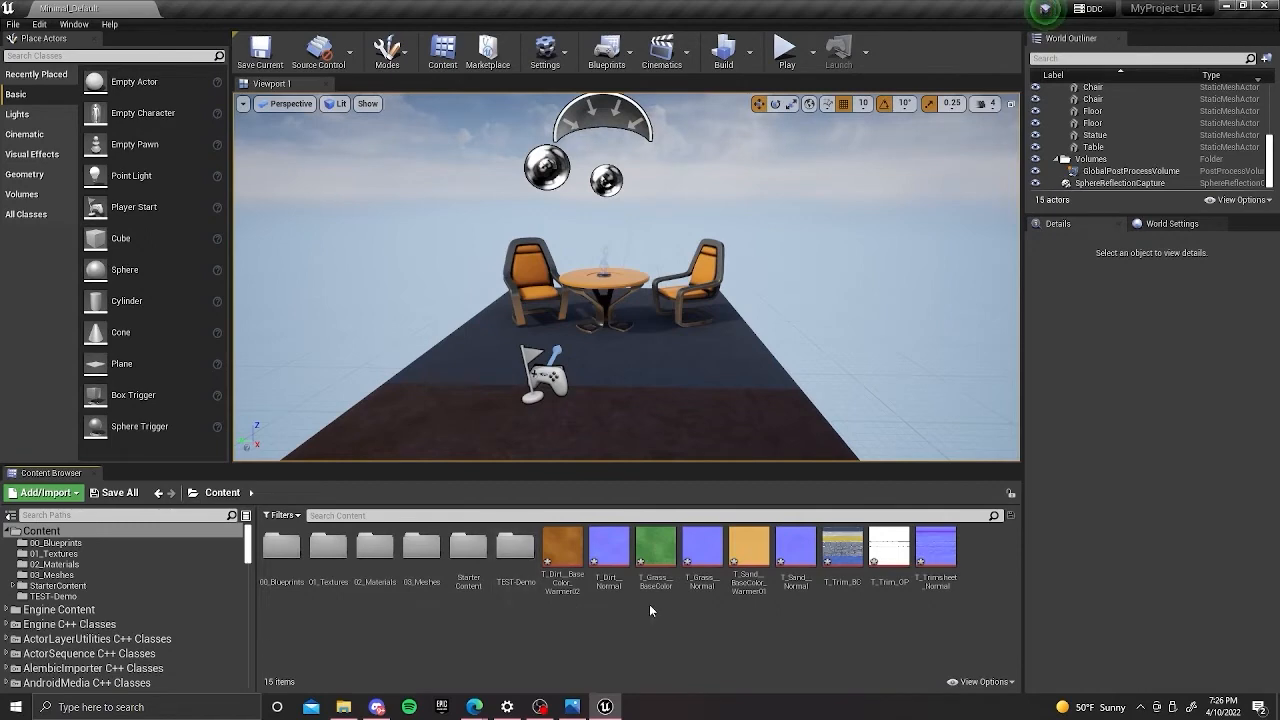
Move all imported textures from the Content folder into 01_Textures and check that folder's contents.
click(565, 558)
shift+click(940, 552)
drag(566, 551, 333, 575)
click(380, 588)
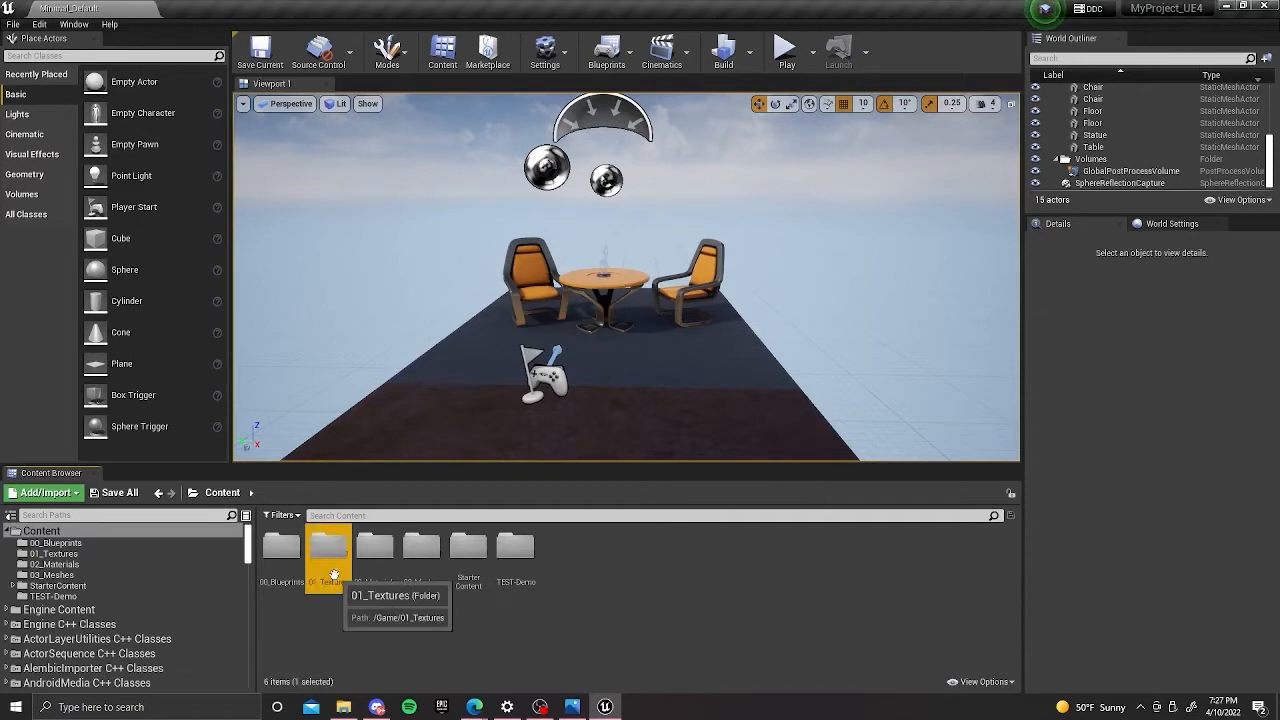
double_click(330, 548)
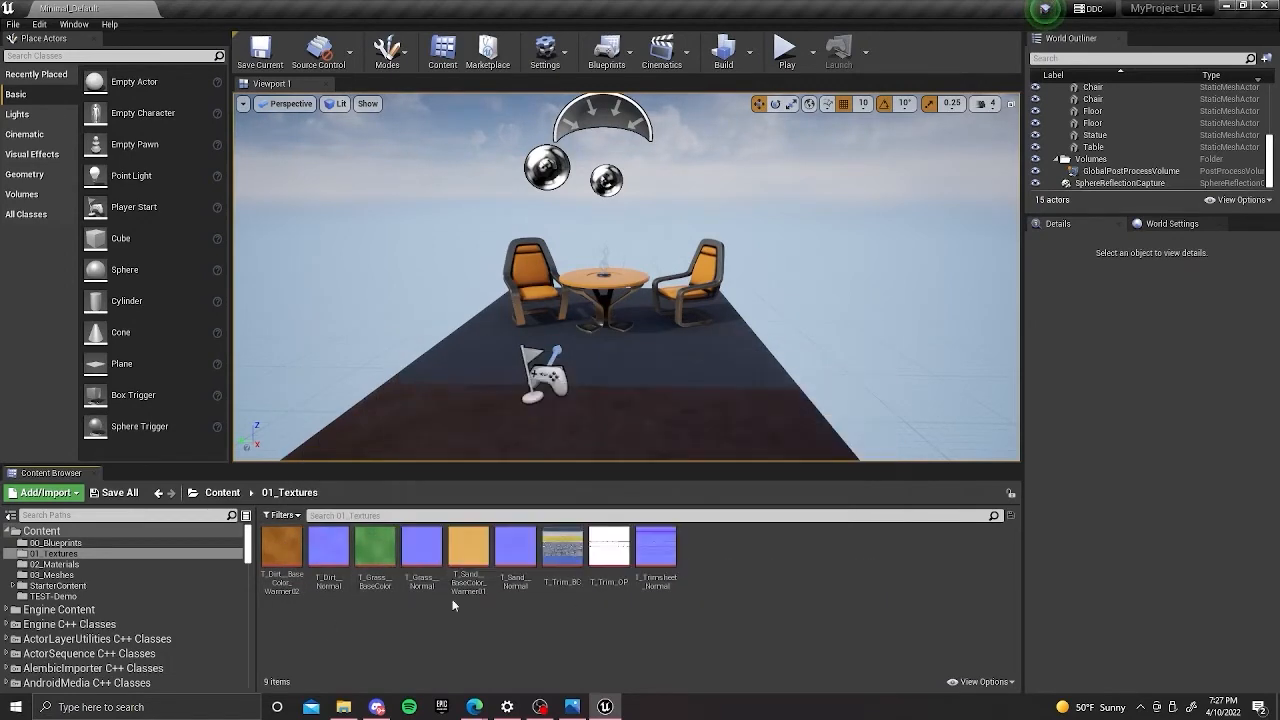
click(222, 492)
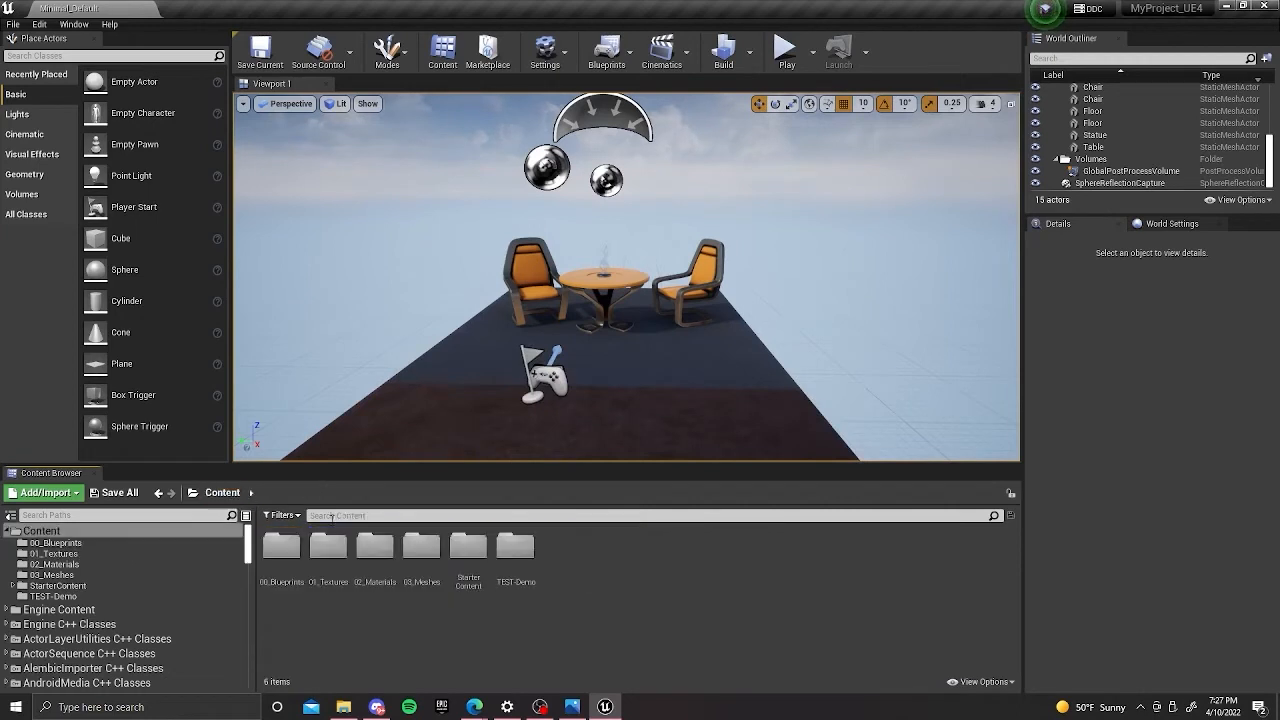
Create a new material named M_VertexPainting in the Content folder.
right_click(632, 561)
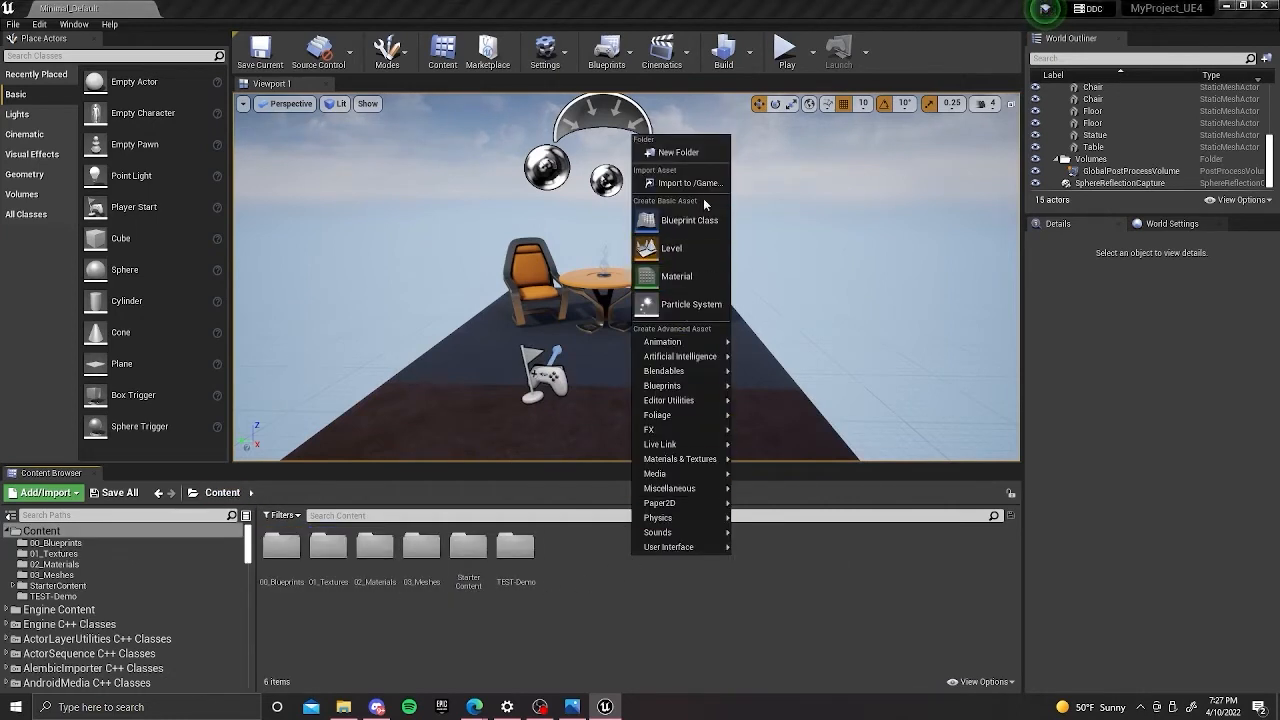
click(701, 274)
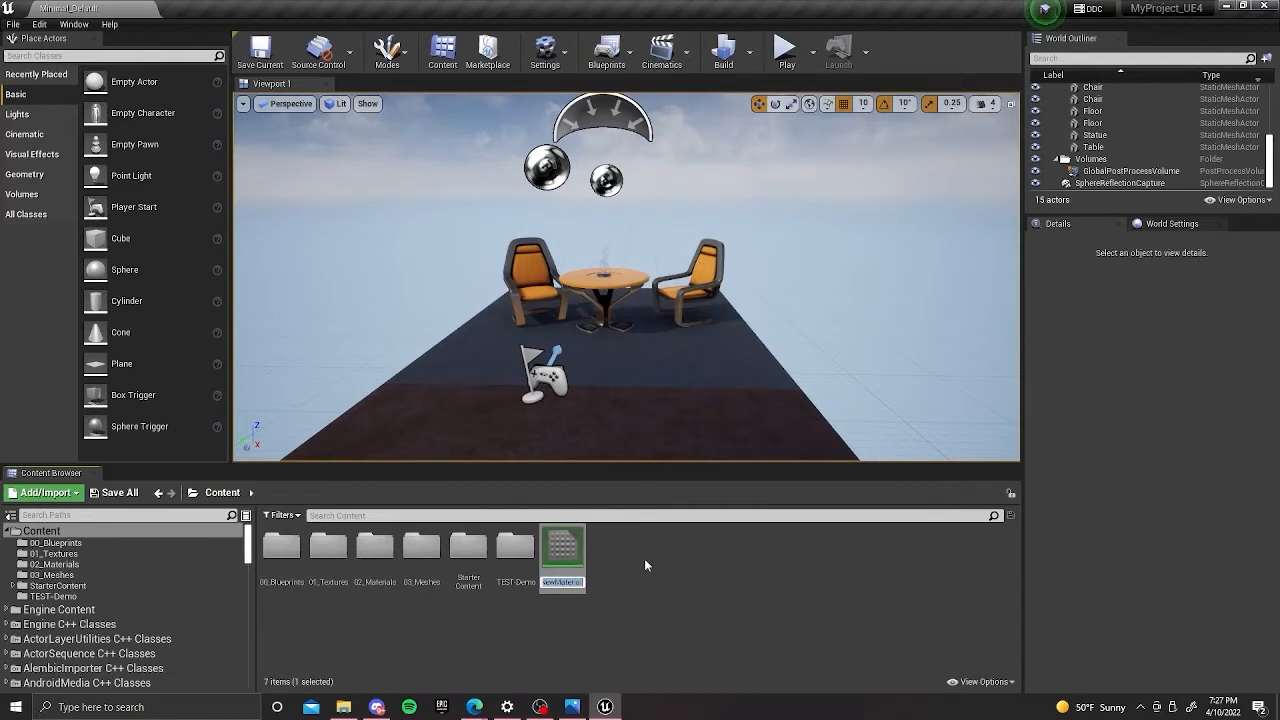
text(M)
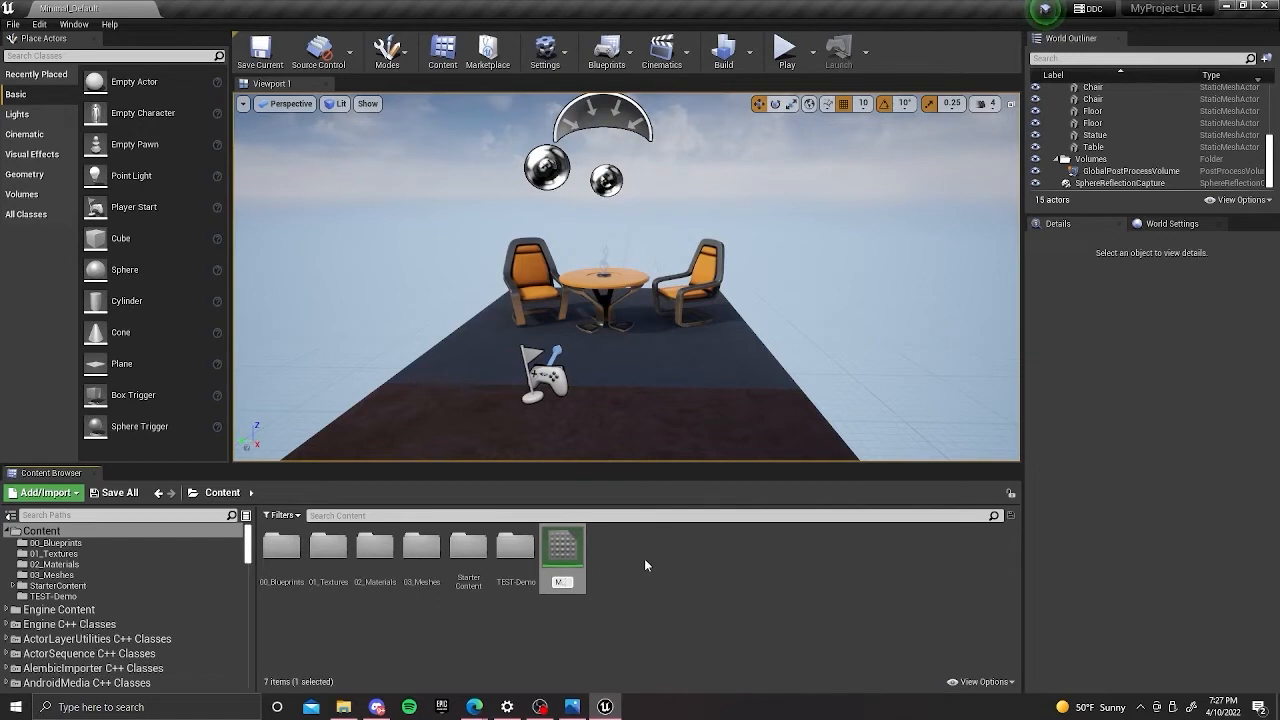
text(_)
text(Vertex)
text(Painting)
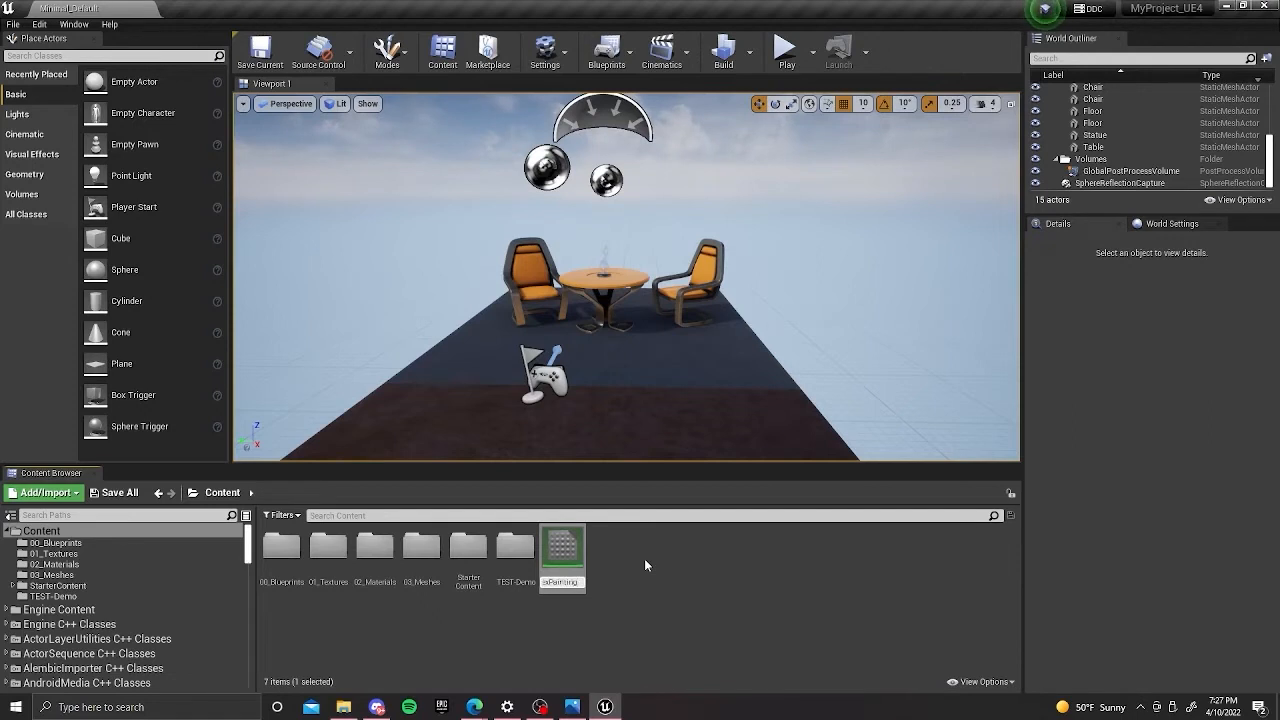
key(Return)
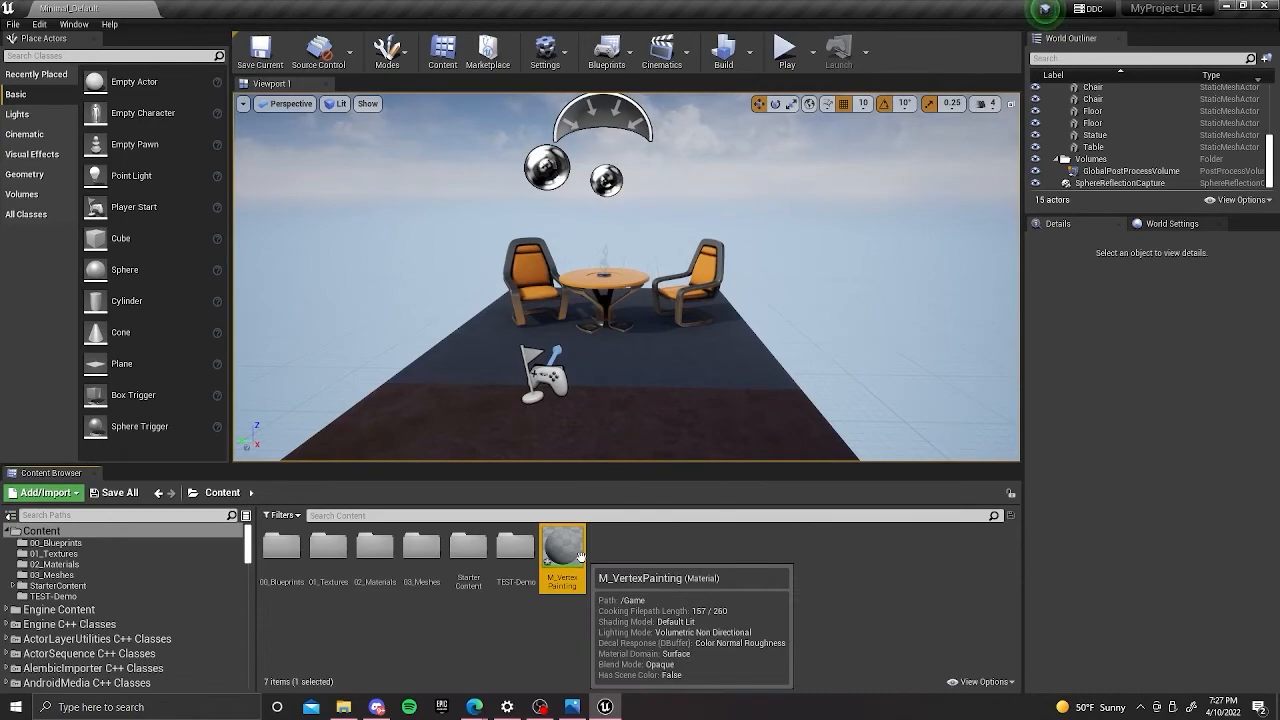
Open M_VertexPainting, dock its material editor beside the level tab and close it again.
double_click(581, 556)
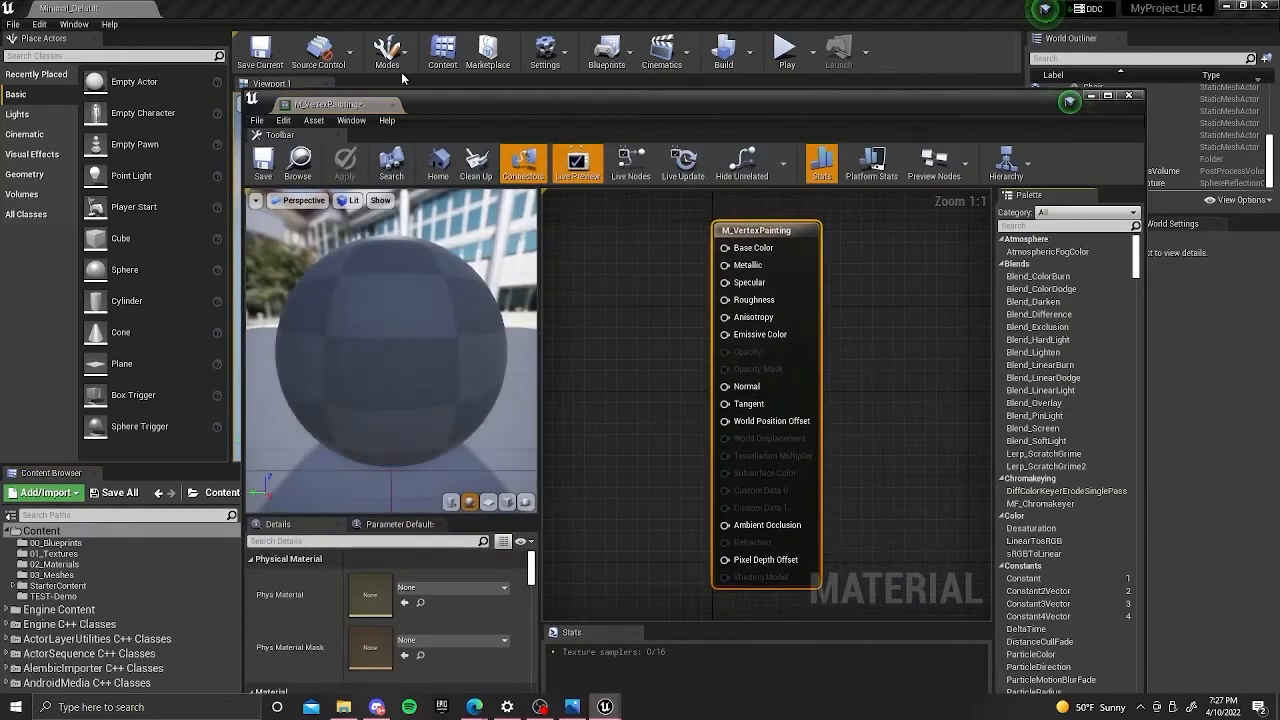
drag(411, 104, 364, 6)
click(107, 8)
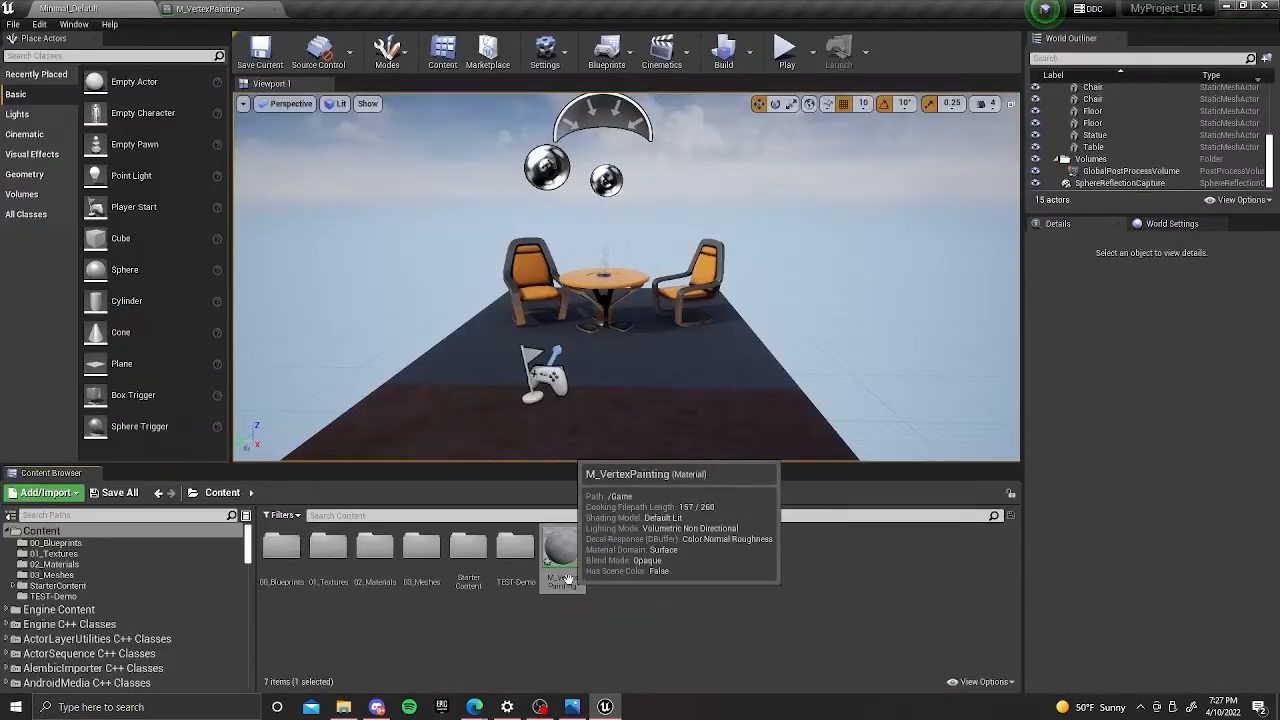
click(277, 9)
Open M_VertexPainting in a floating material editor and move the window aside so the content folders stay accessible.
double_click(562, 552)
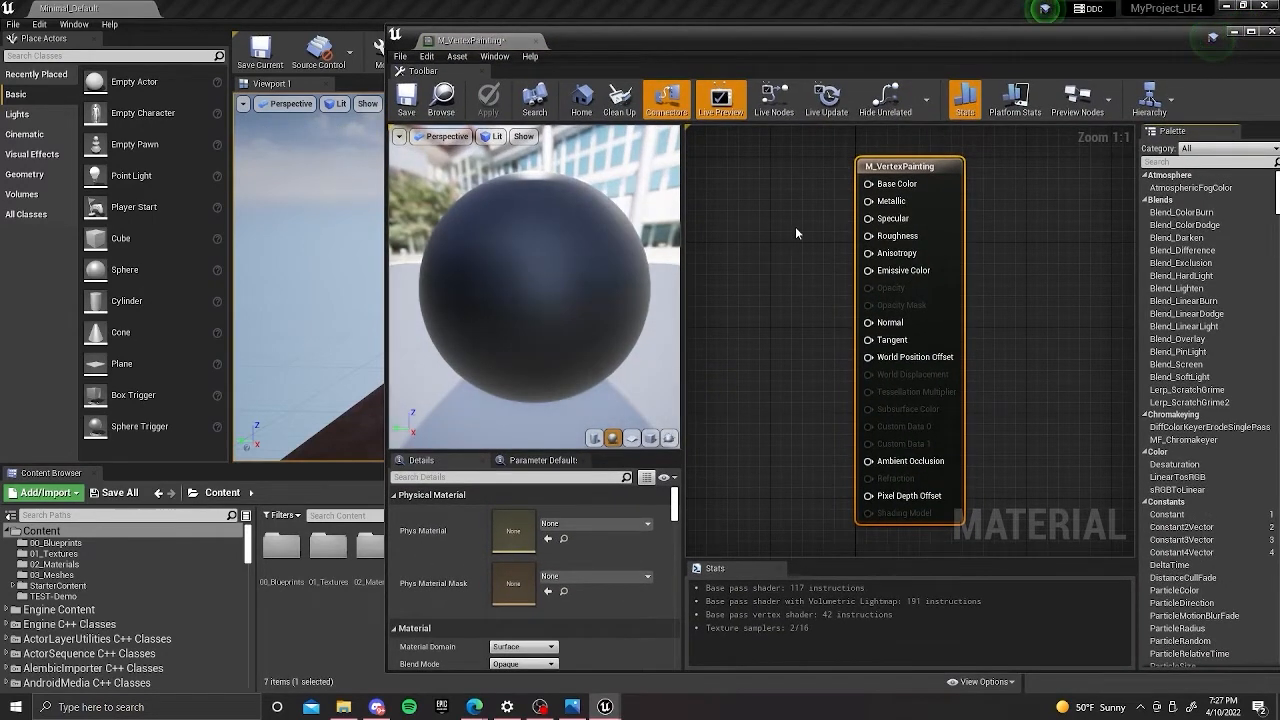
scroll(836, 210, down, 2)
right_drag(836, 210, 868, 232)
drag(747, 35, 858, 37)
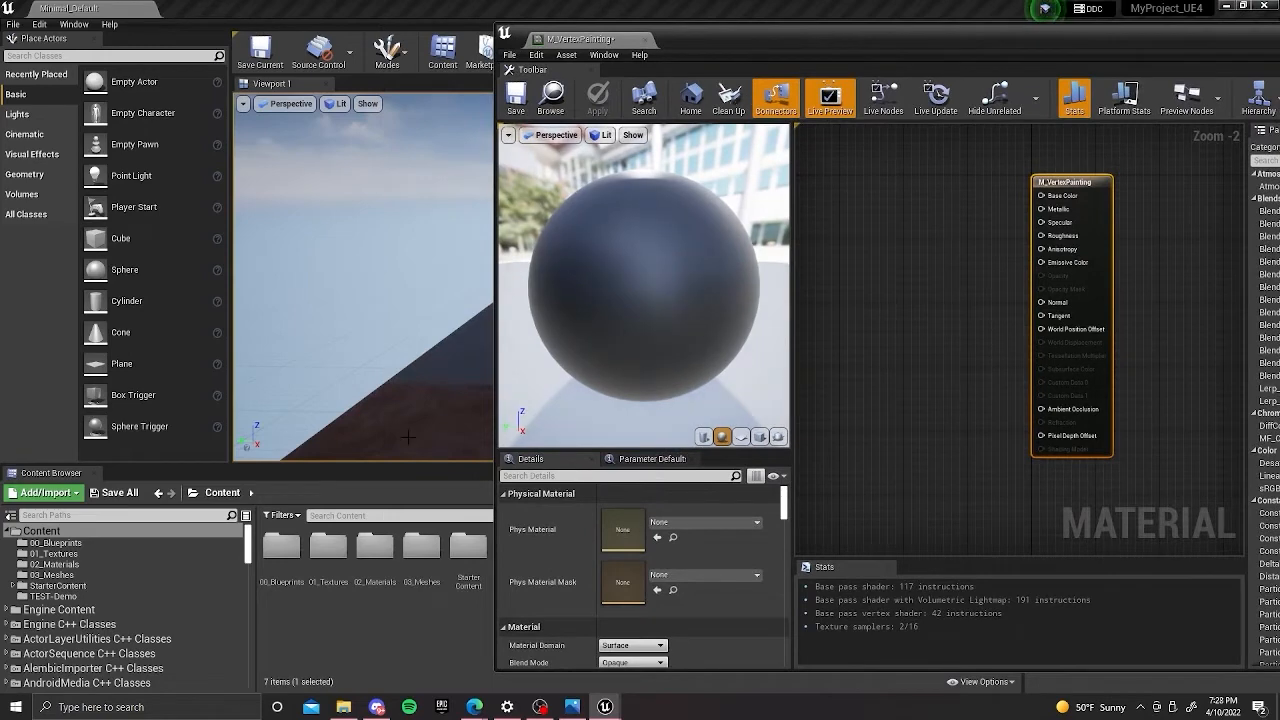
Add the dirt and grass base color and normal textures from 01_Textures to the graph and dock the material editor beside the level.
double_click(322, 560)
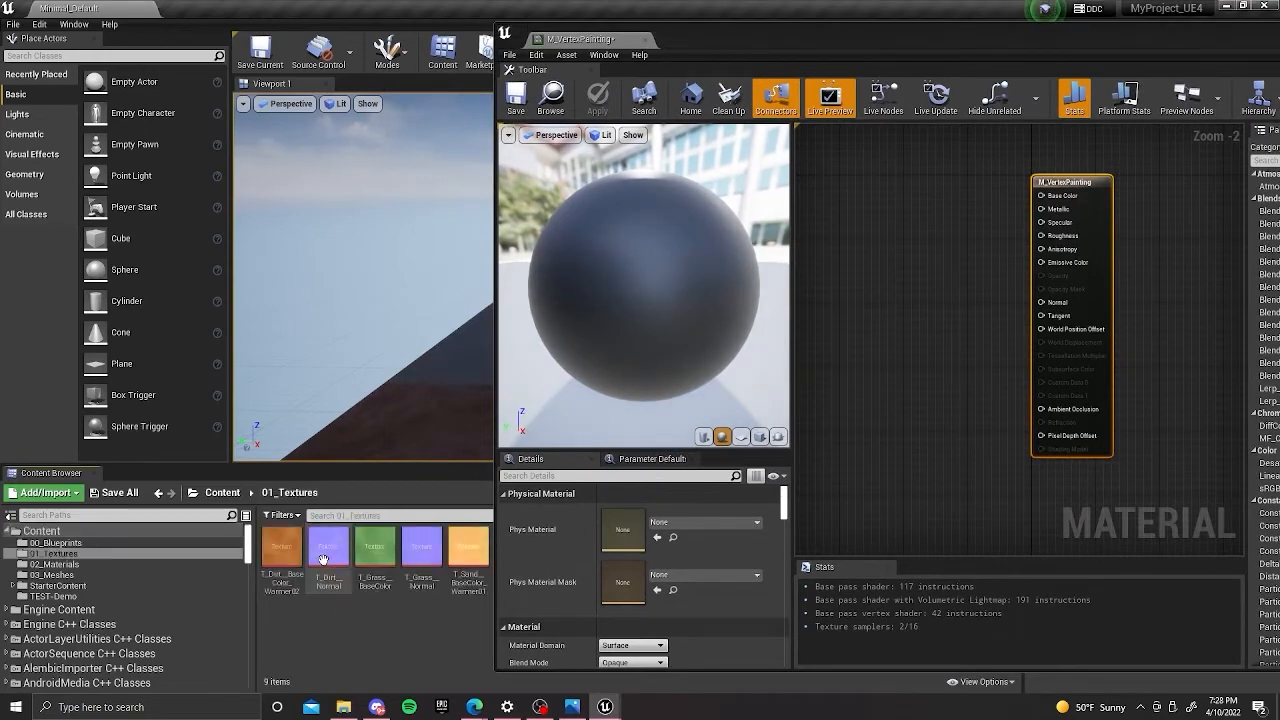
click(282, 548)
ctrl+click(330, 548)
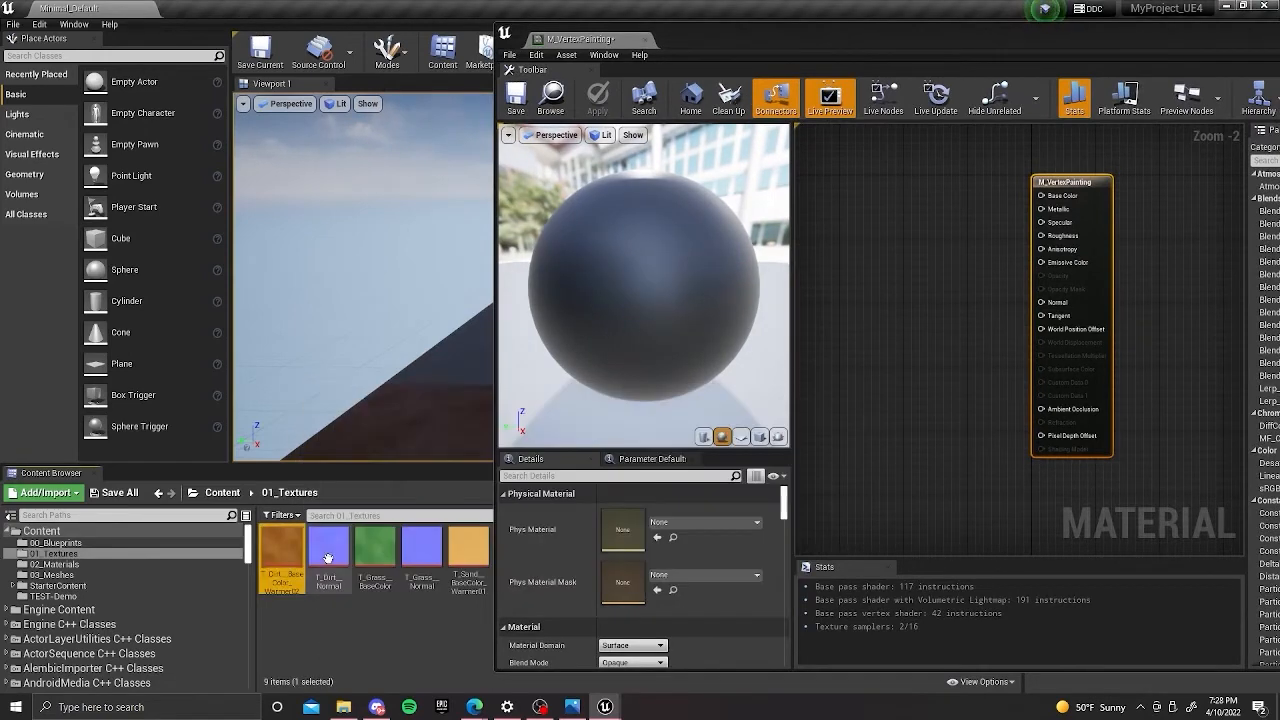
ctrl+click(376, 550)
ctrl+click(422, 550)
drag(422, 550, 856, 256)
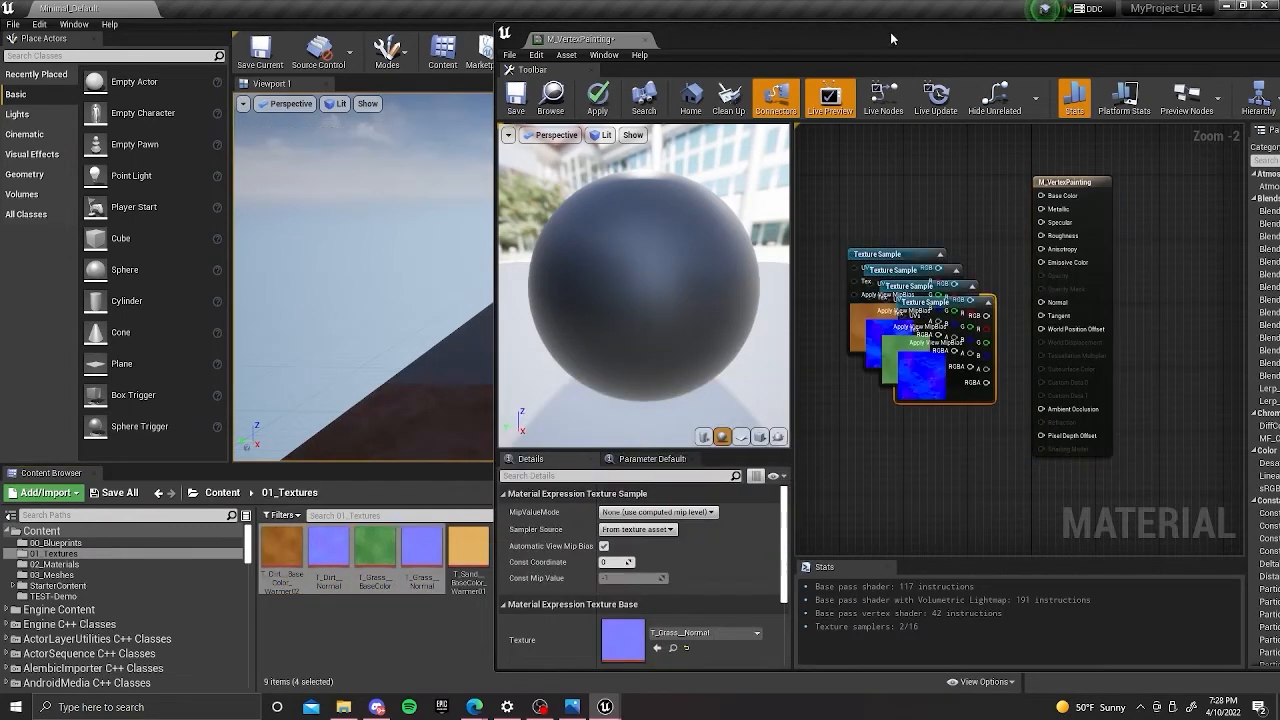
drag(636, 47, 427, 6)
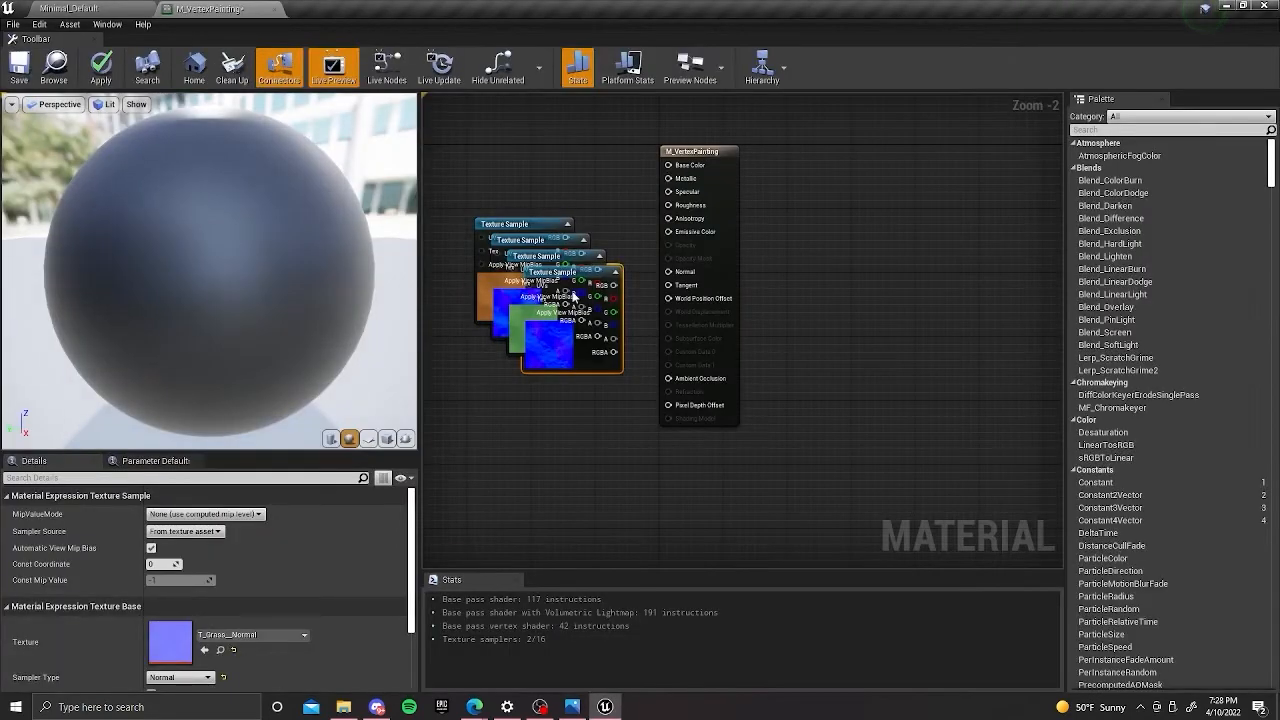
Spread the overlapping texture samples into one column, with the dirt pair above the grass pair and the material result node on their right.
drag(768, 188, 849, 203)
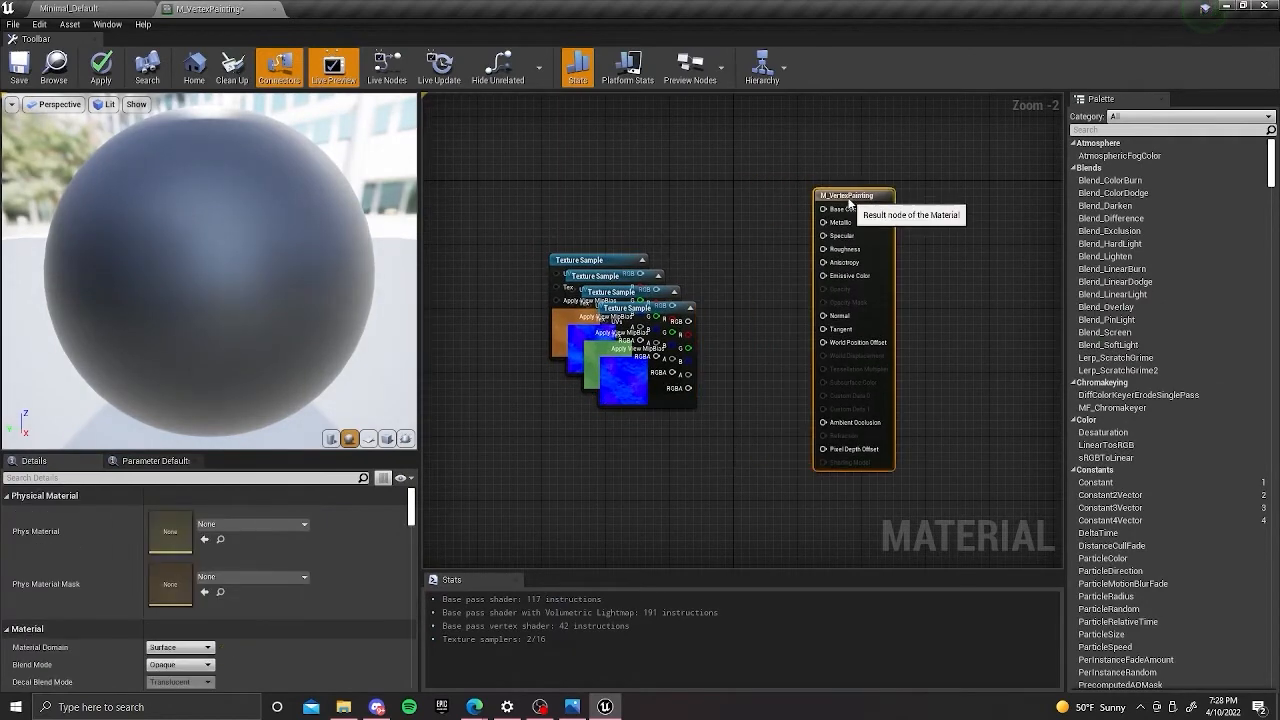
drag(592, 254, 544, 113)
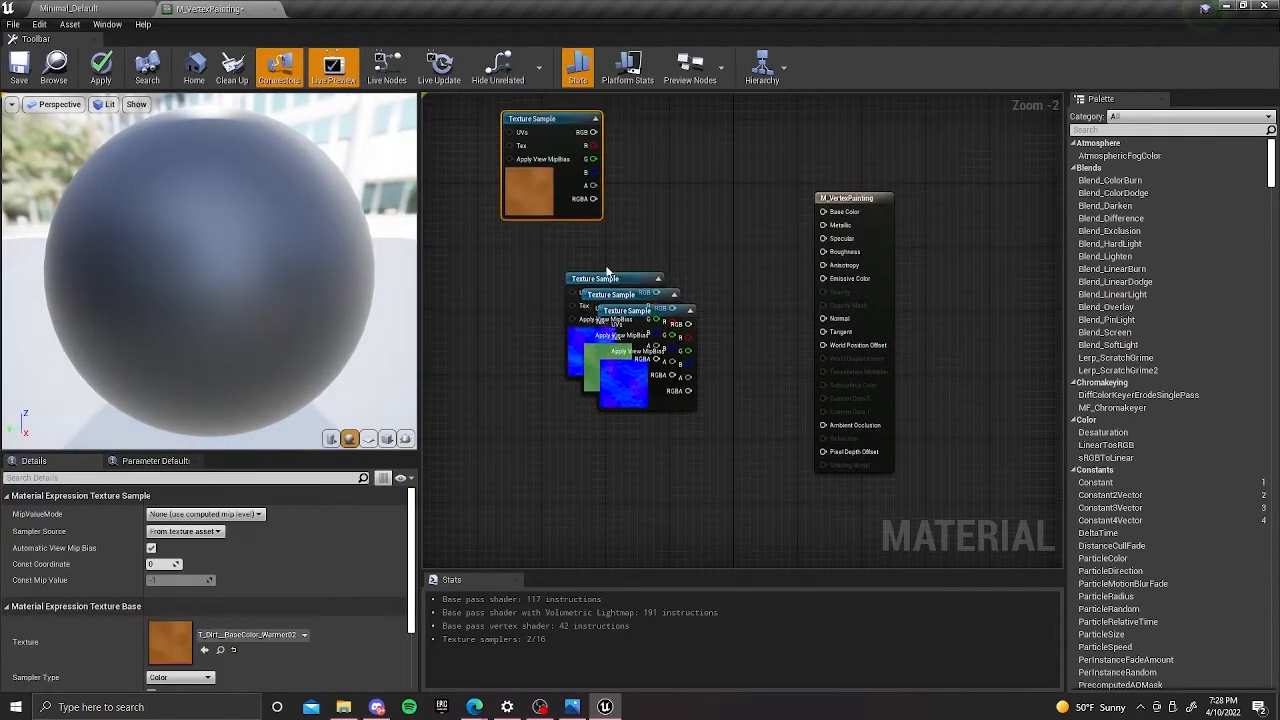
drag(608, 277, 544, 223)
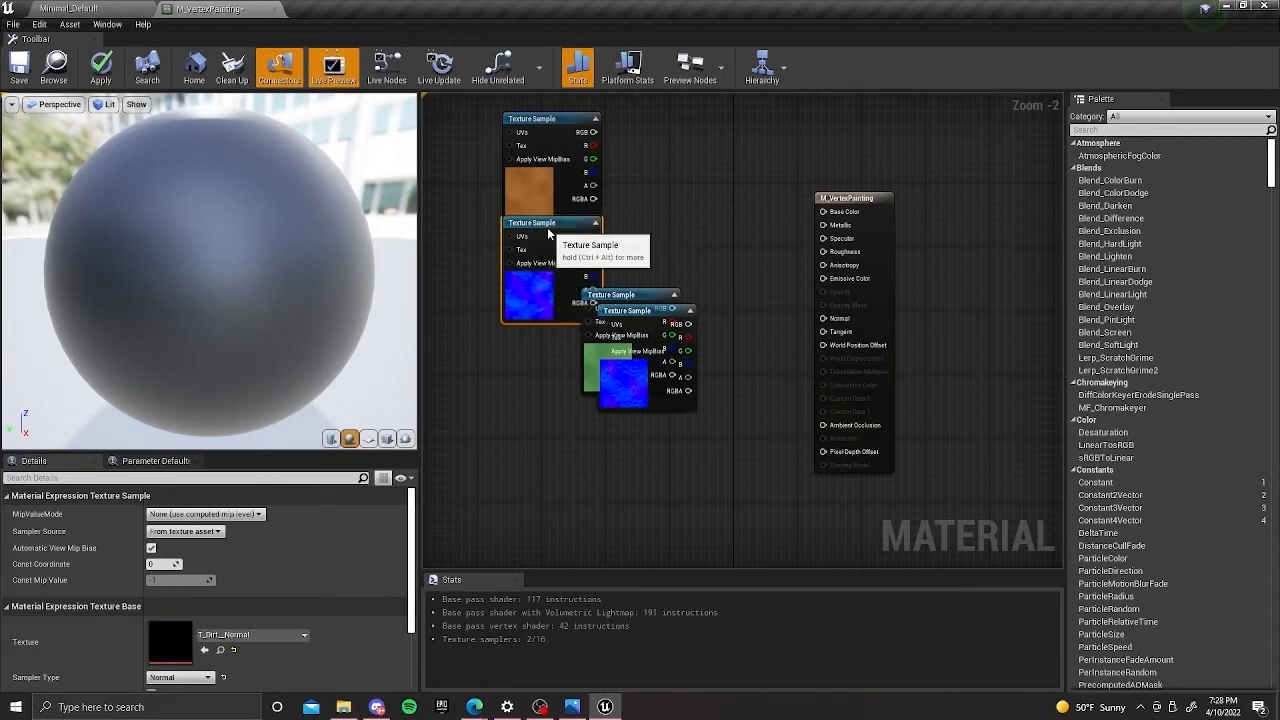
right_drag(667, 216, 685, 192)
drag(659, 272, 575, 373)
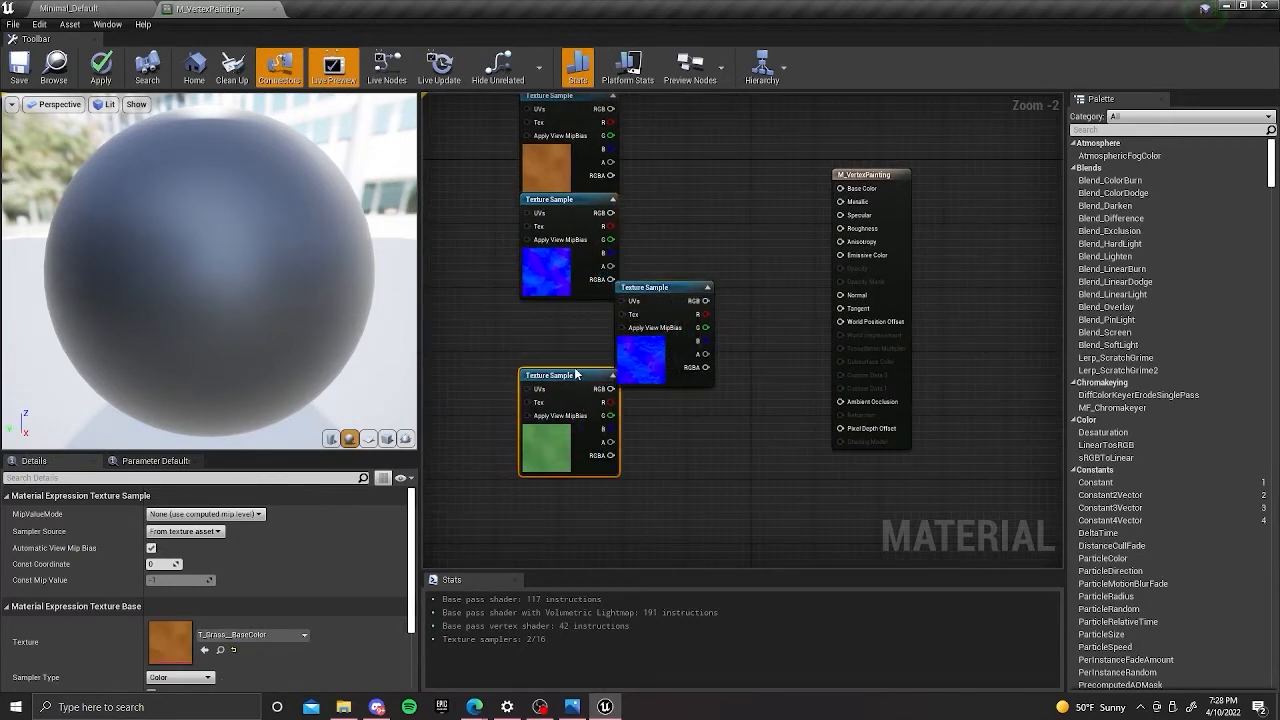
right_drag(638, 428, 675, 385)
drag(691, 272, 596, 472)
right_drag(714, 302, 752, 345)
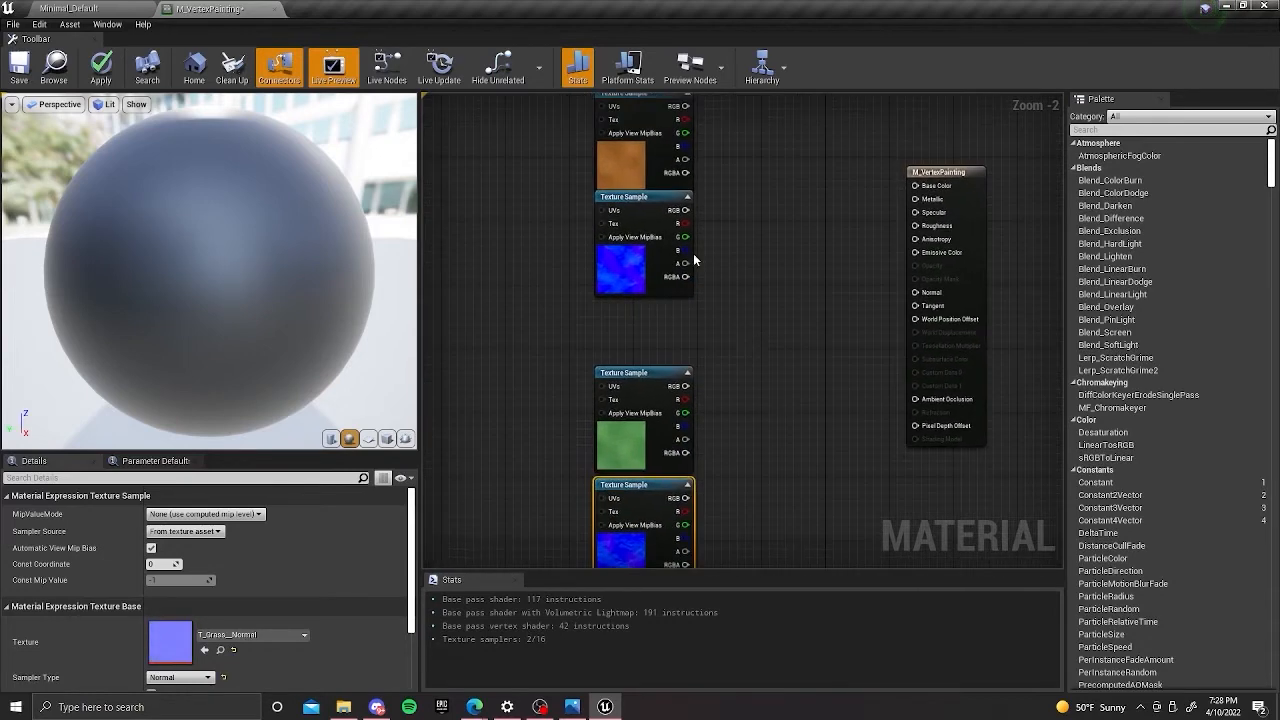
click(648, 208)
right_drag(743, 199, 763, 243)
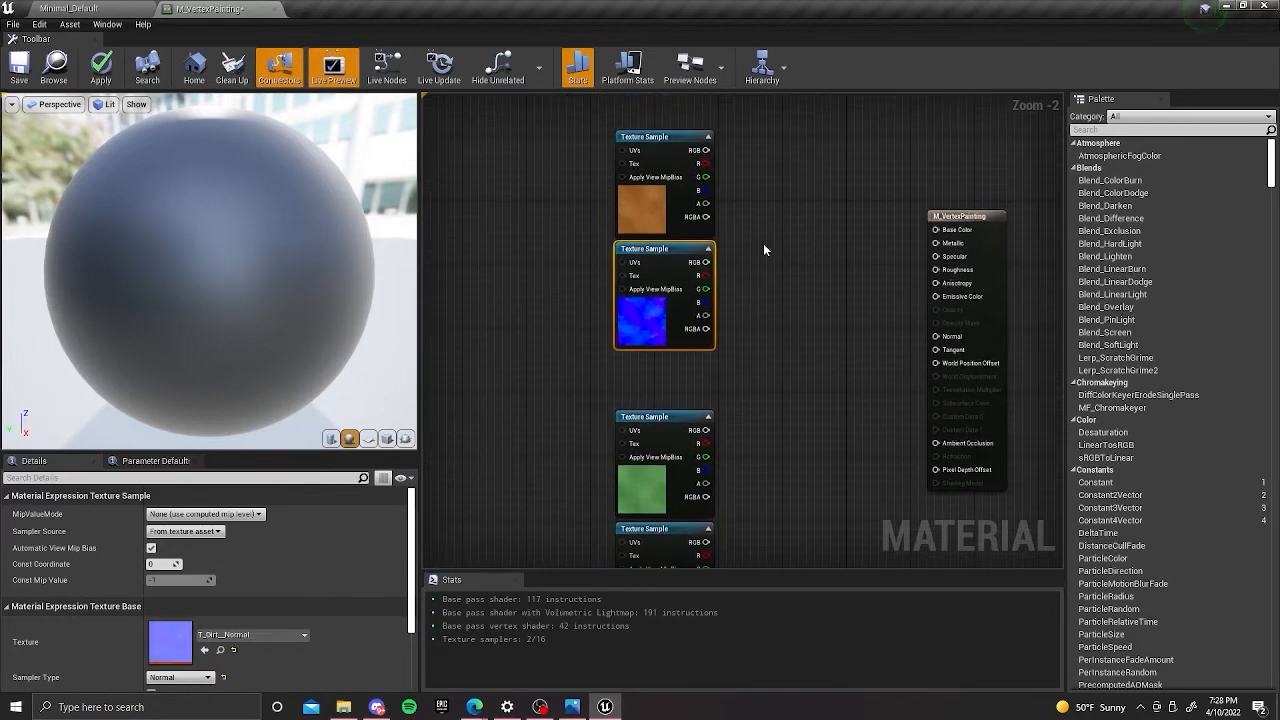
Add a Vertex Color node and place it to the lower left of the texture samples.
scroll(763, 243, down, 2)
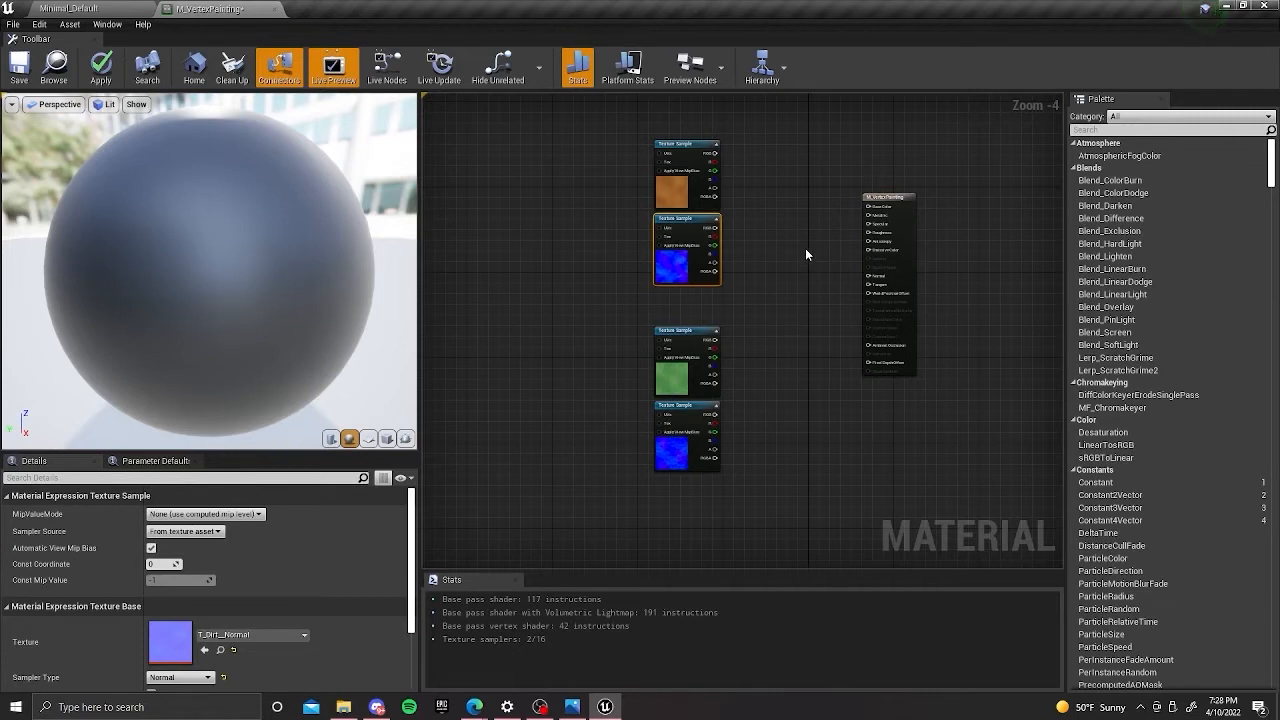
right_drag(803, 207, 890, 172)
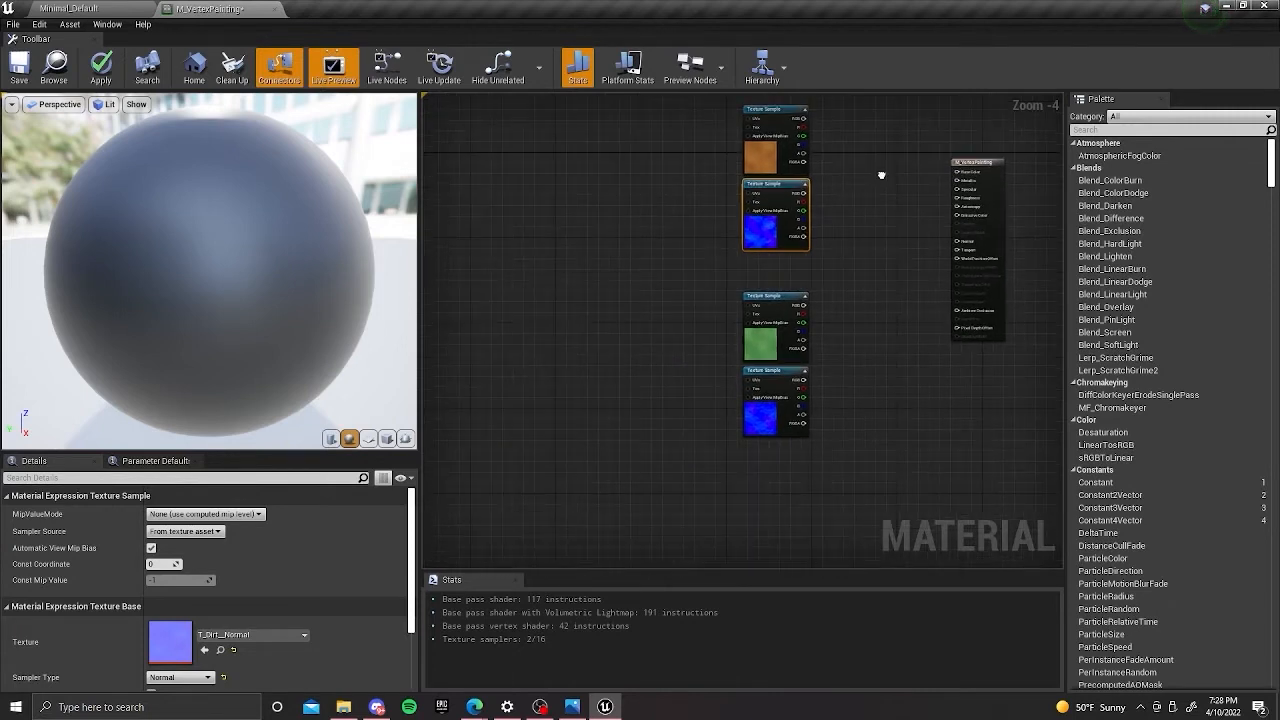
right_click(607, 242)
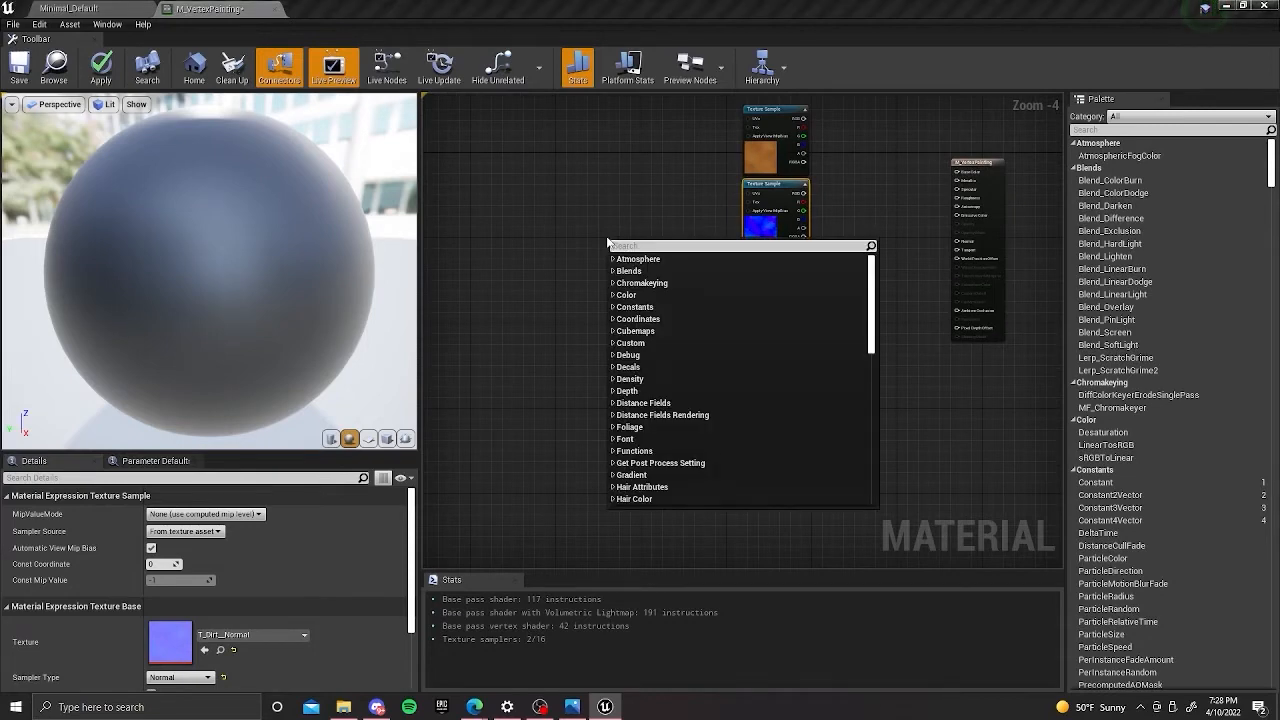
text(ver)
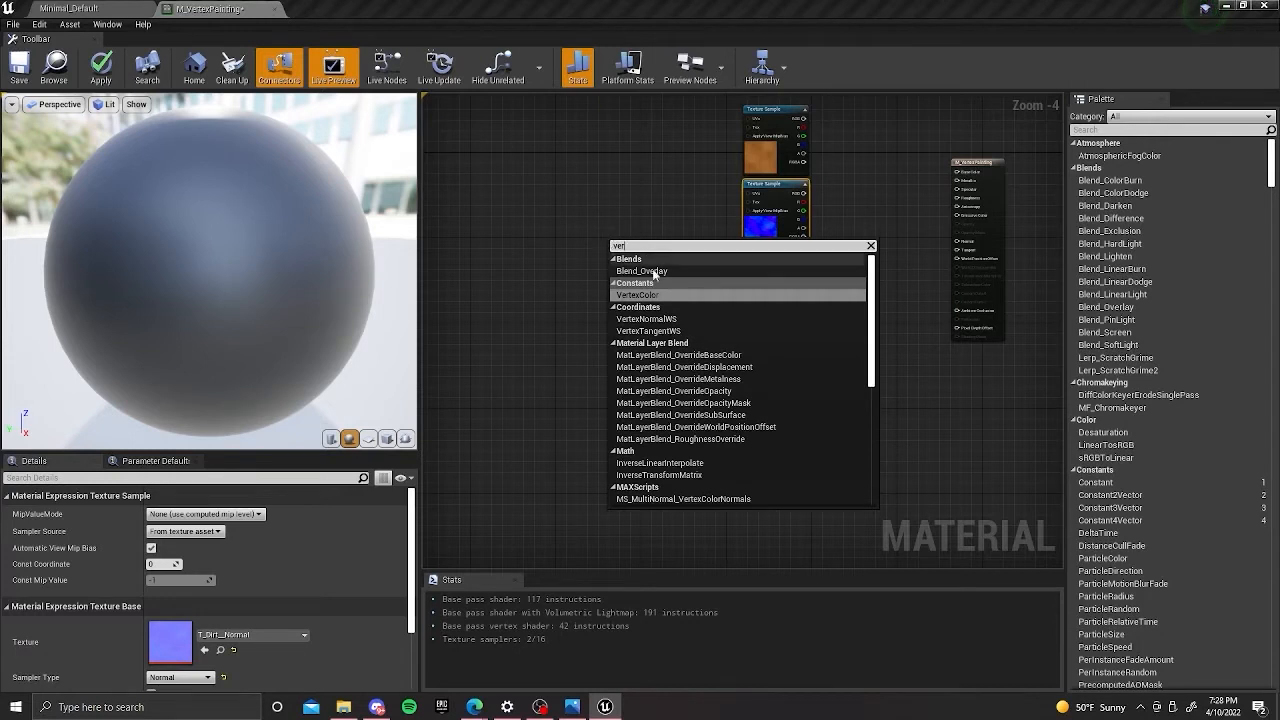
click(670, 295)
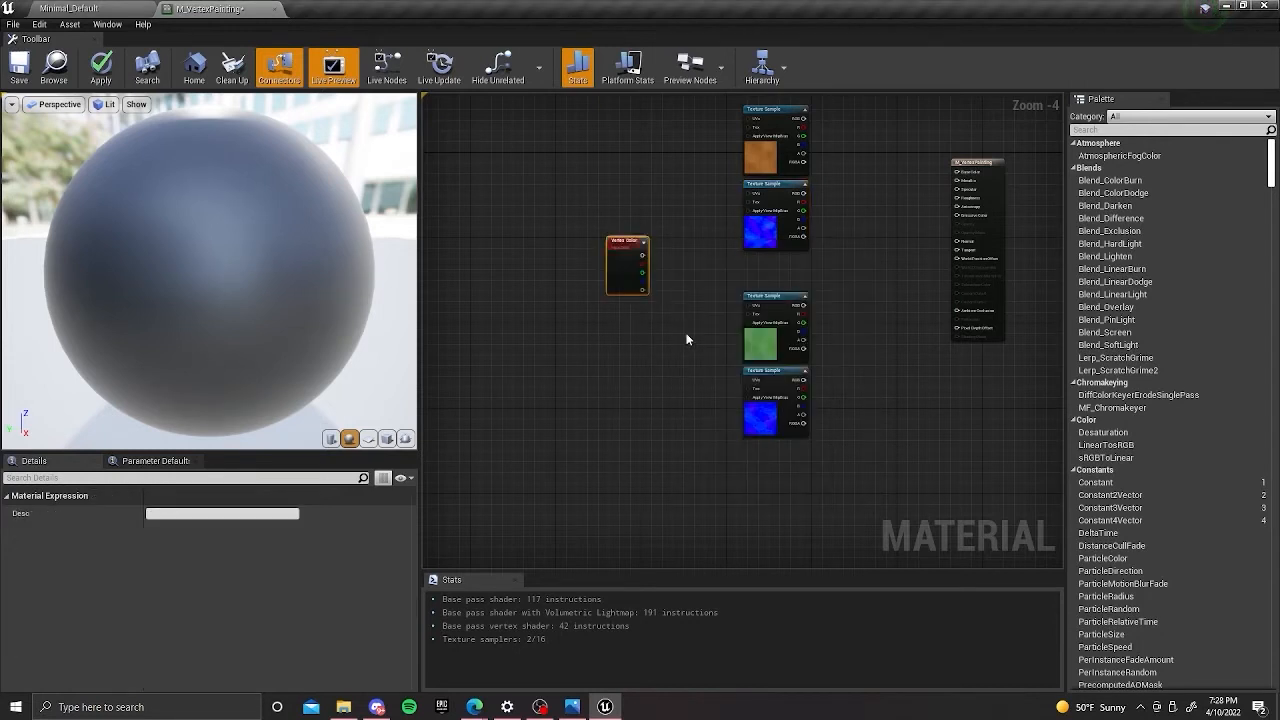
drag(653, 253, 547, 368)
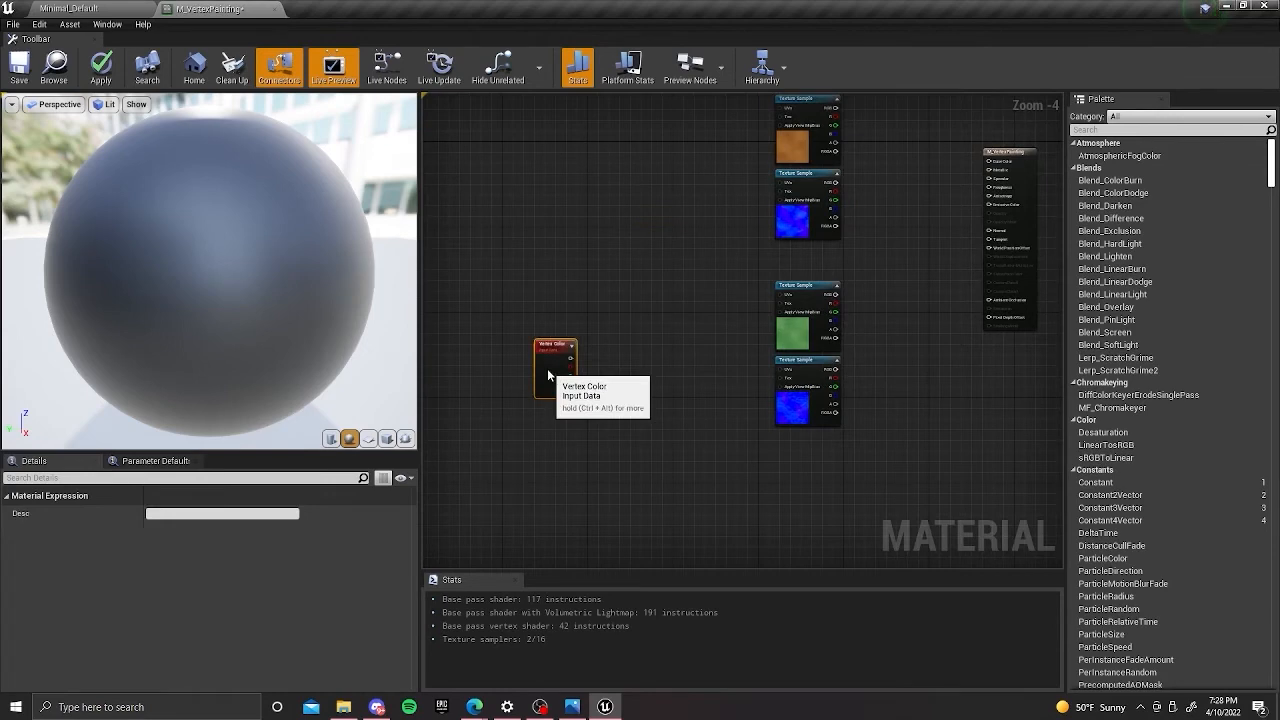
right_drag(714, 330, 607, 397)
Regroup the texture samples so the two base color nodes are stacked above the two normal nodes.
drag(620, 214, 684, 308)
drag(698, 222, 634, 217)
right_drag(731, 277, 775, 244)
drag(675, 318, 778, 446)
drag(740, 355, 597, 222)
click(626, 357)
drag(670, 247, 655, 358)
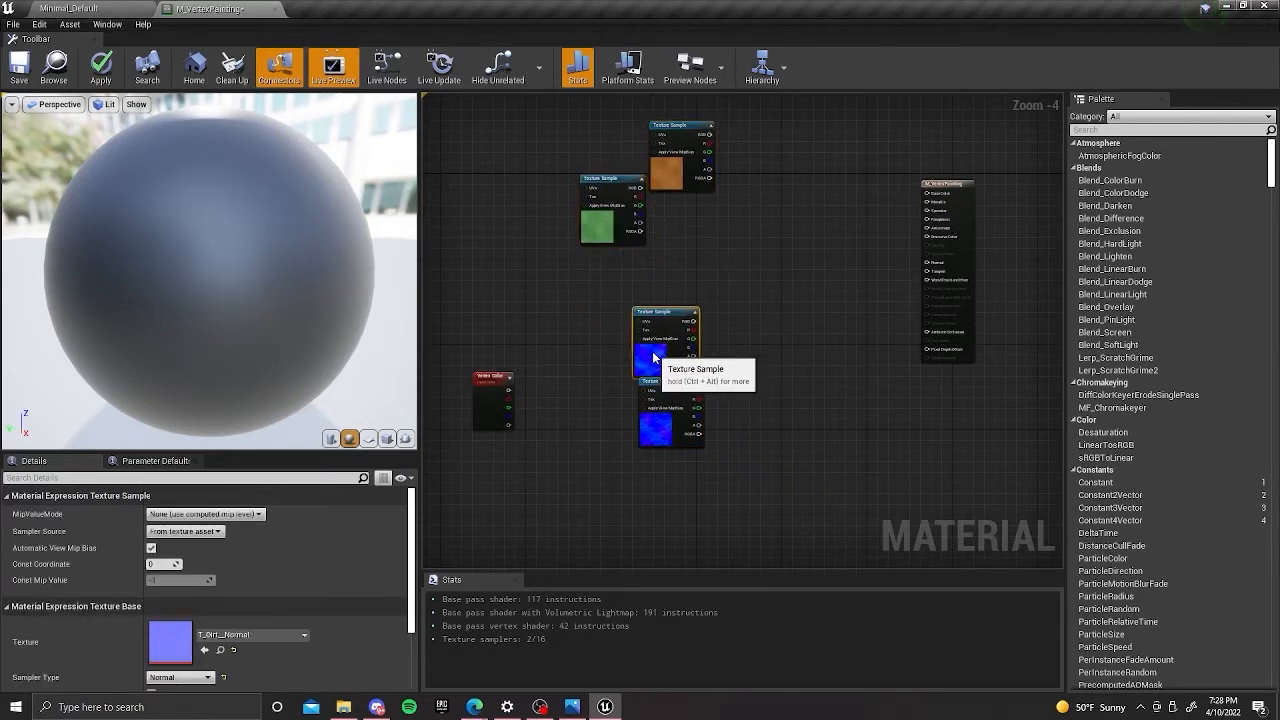
drag(612, 241, 681, 251)
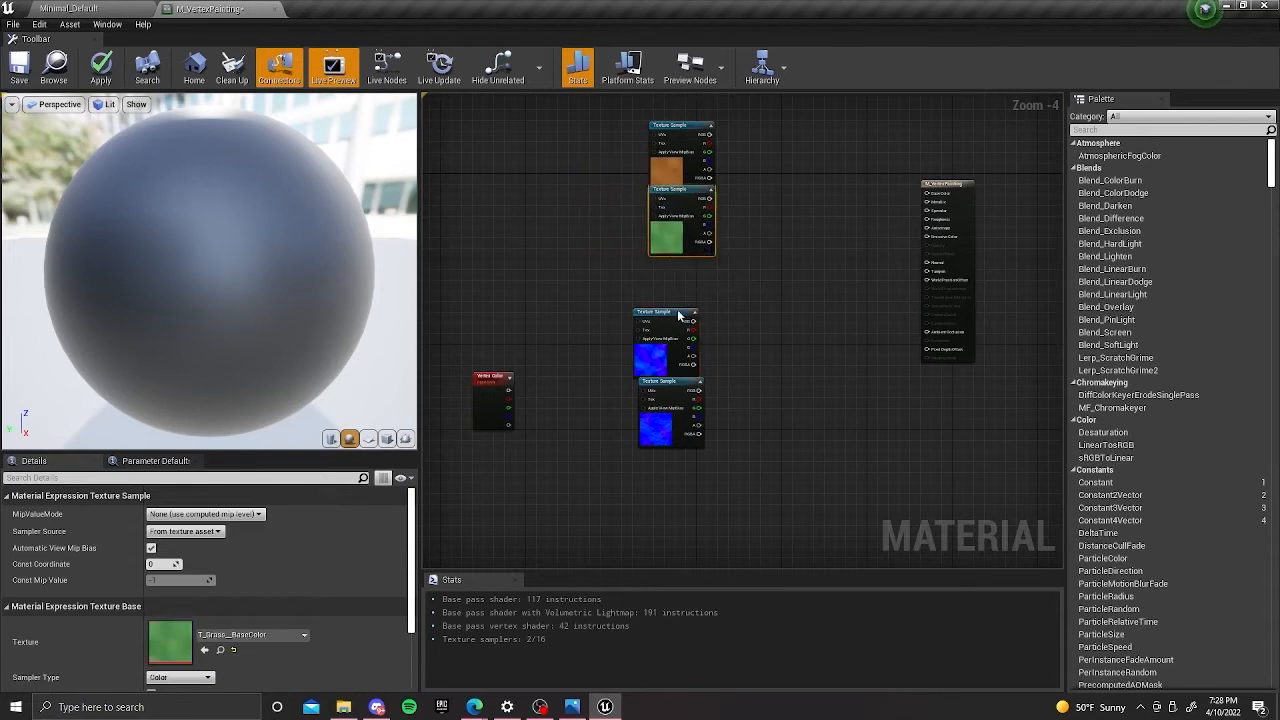
Identify the dirt and grass normal samples, align them in a column, and space the grass base color sample below the dirt one.
click(657, 358)
click(665, 433)
click(644, 364)
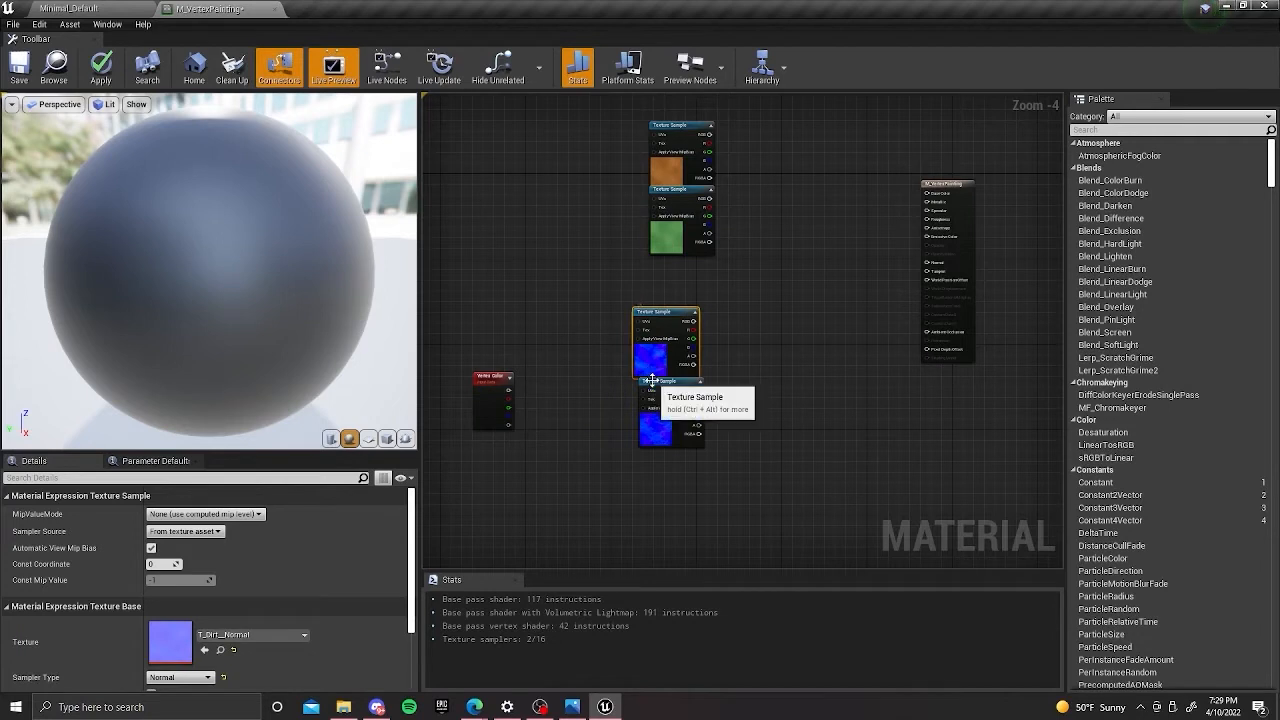
drag(654, 350, 660, 354)
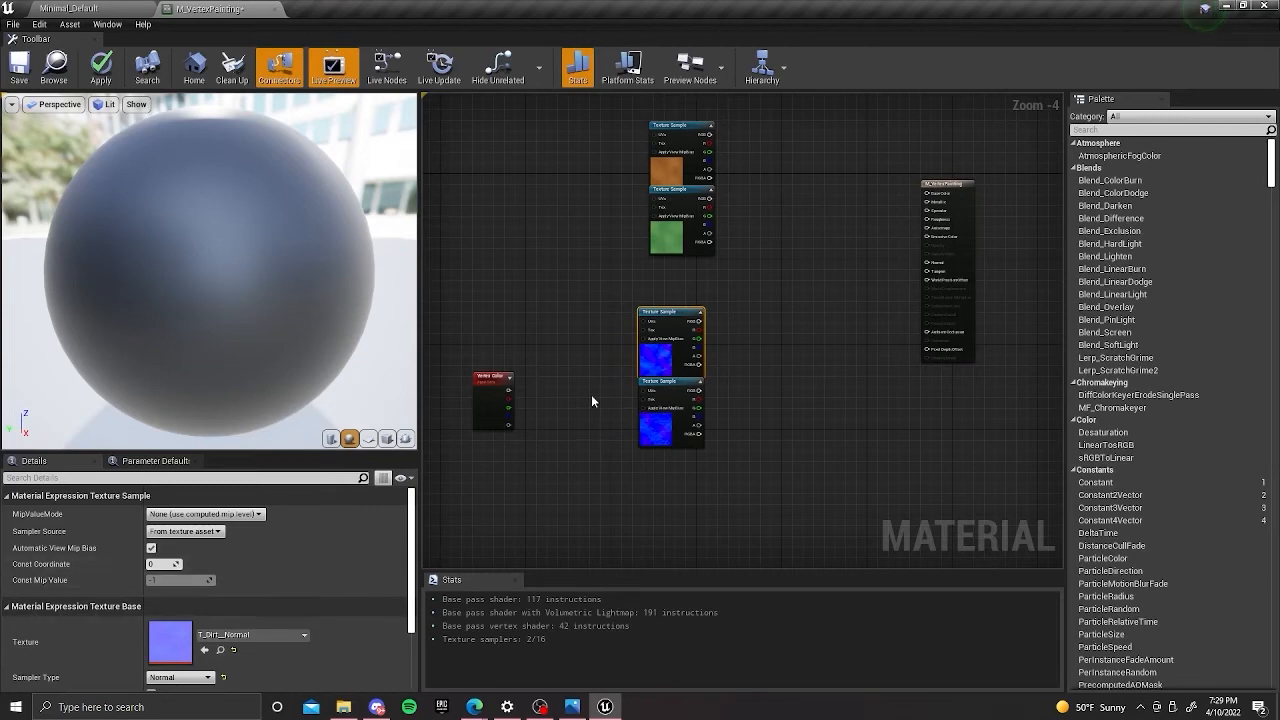
right_drag(759, 250, 765, 286)
click(765, 286)
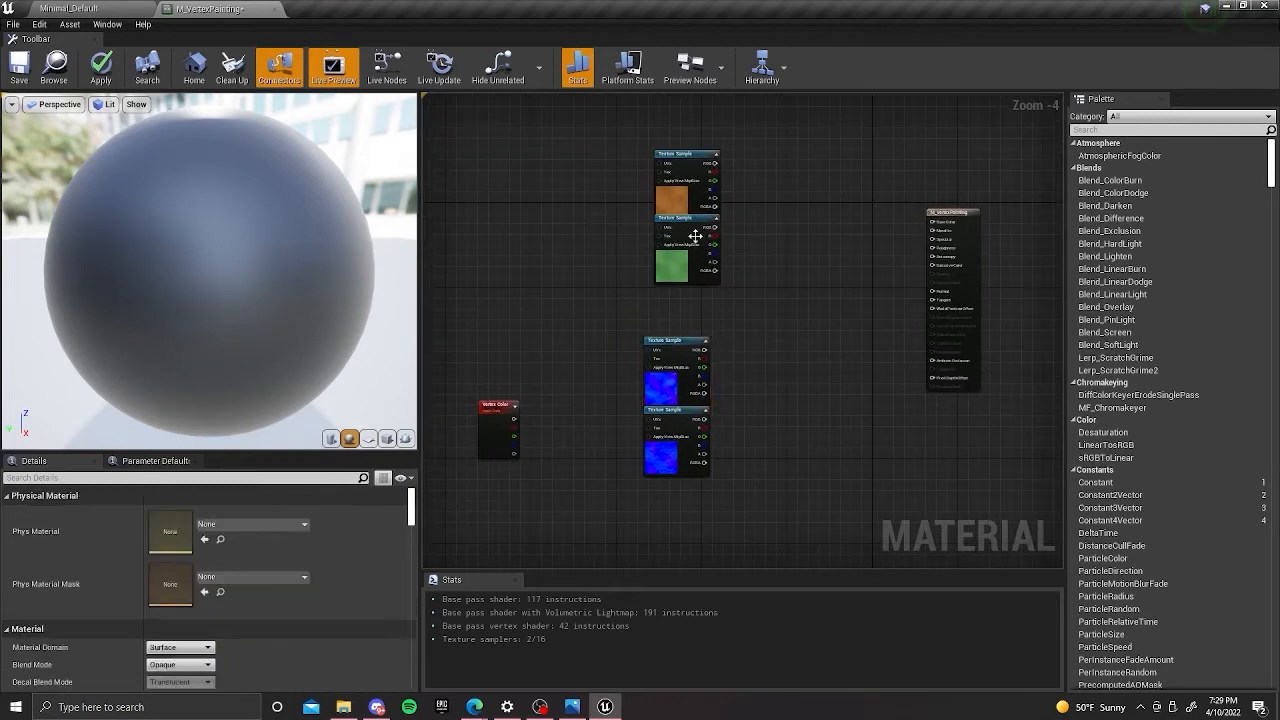
drag(688, 268, 688, 279)
click(758, 202)
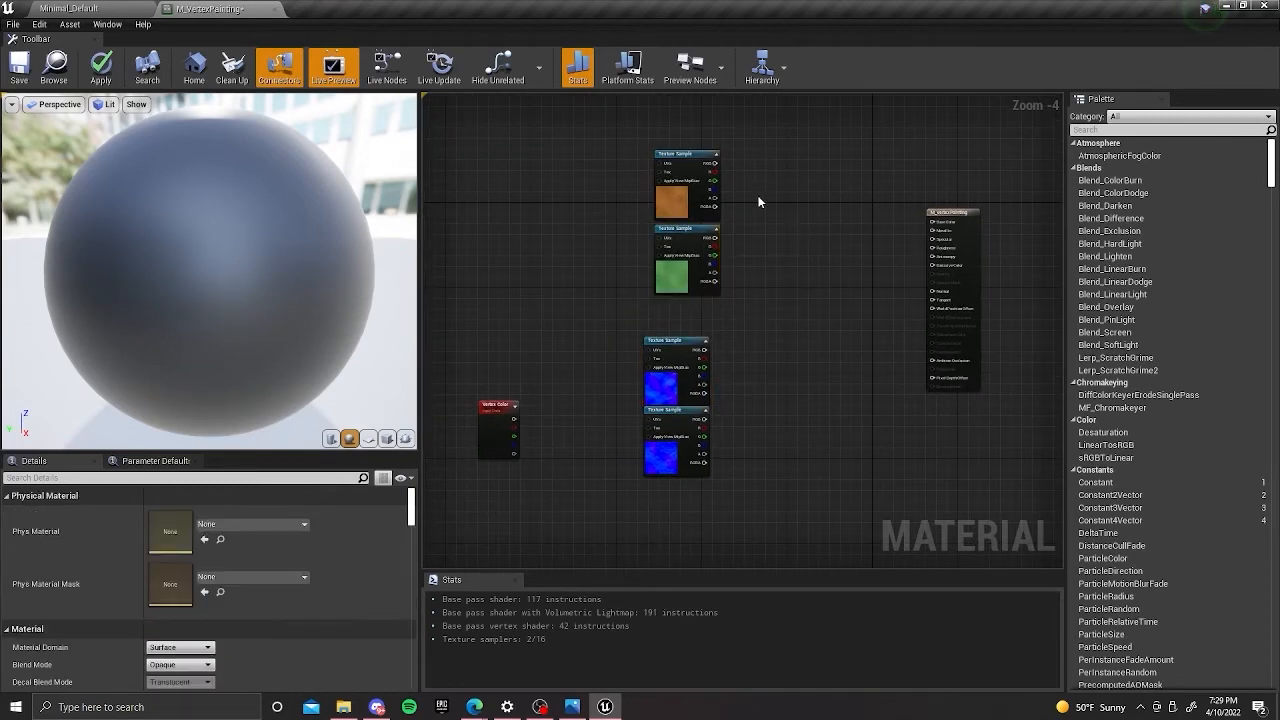
right_click(758, 202)
text(ler)
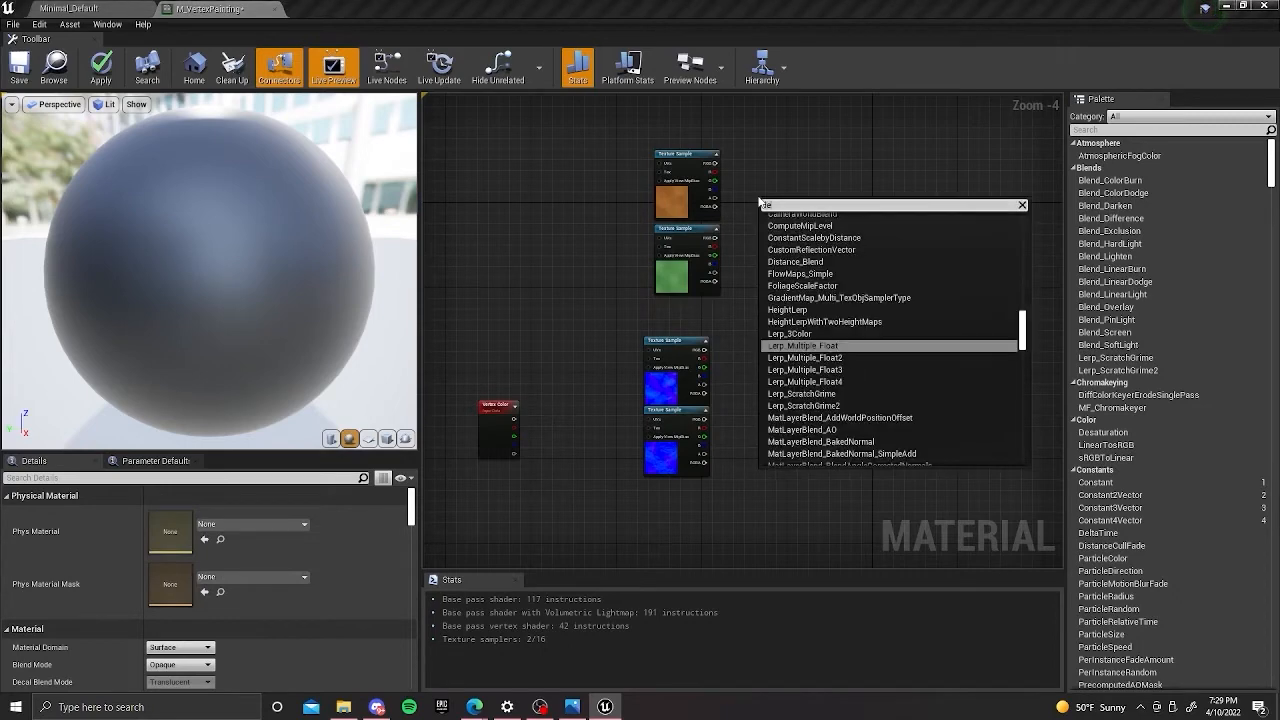
text(p)
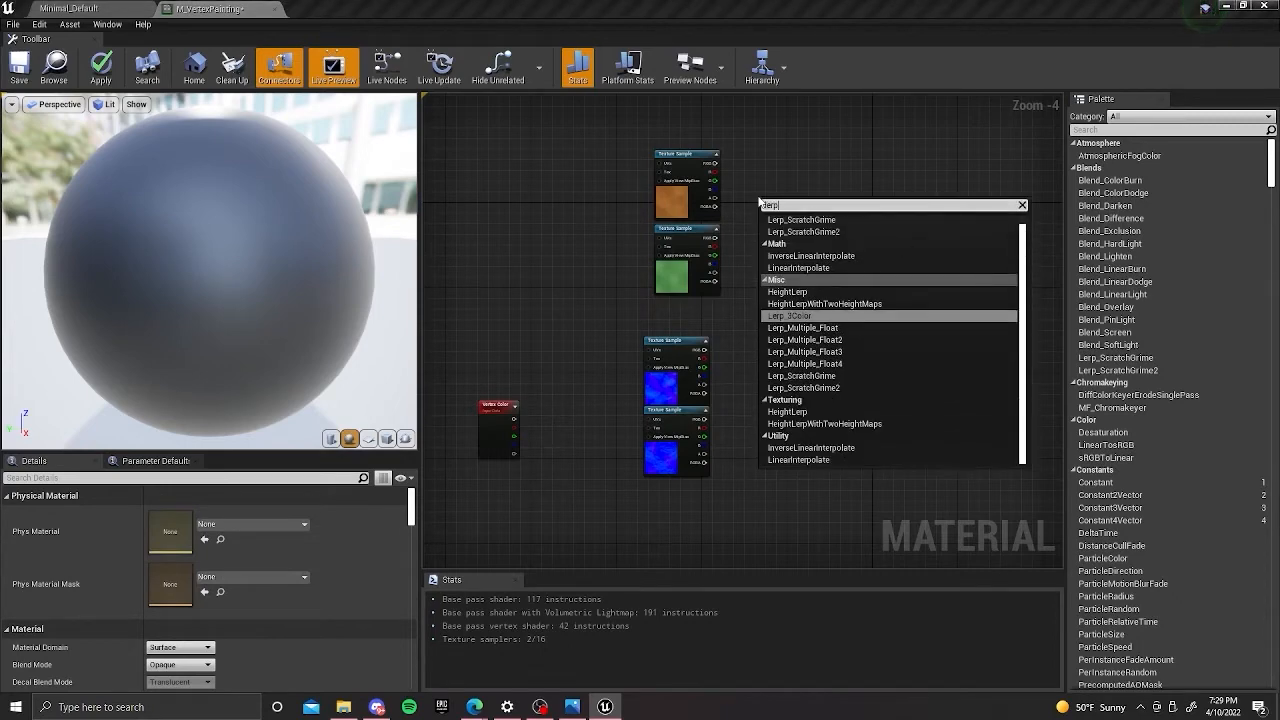
click(769, 187)
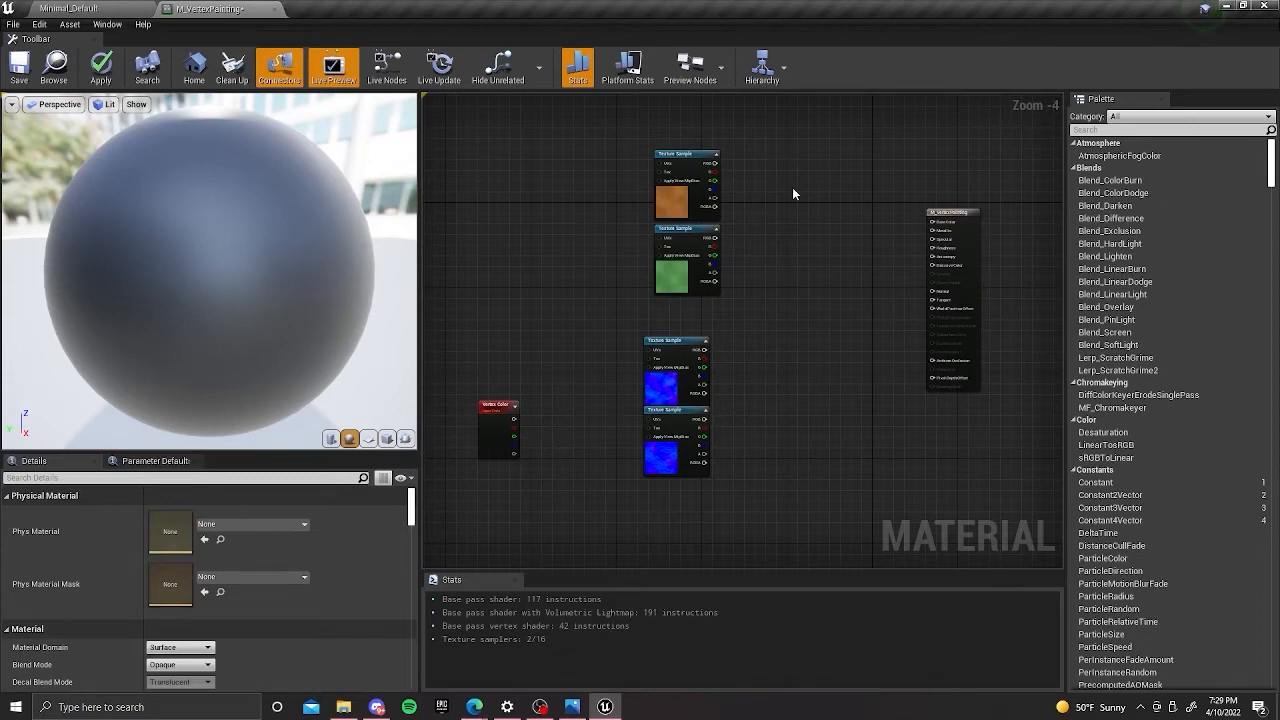
Add a Linear Interpolate node beside the base color samples and a second copy beside the normal samples.
click(792, 187)
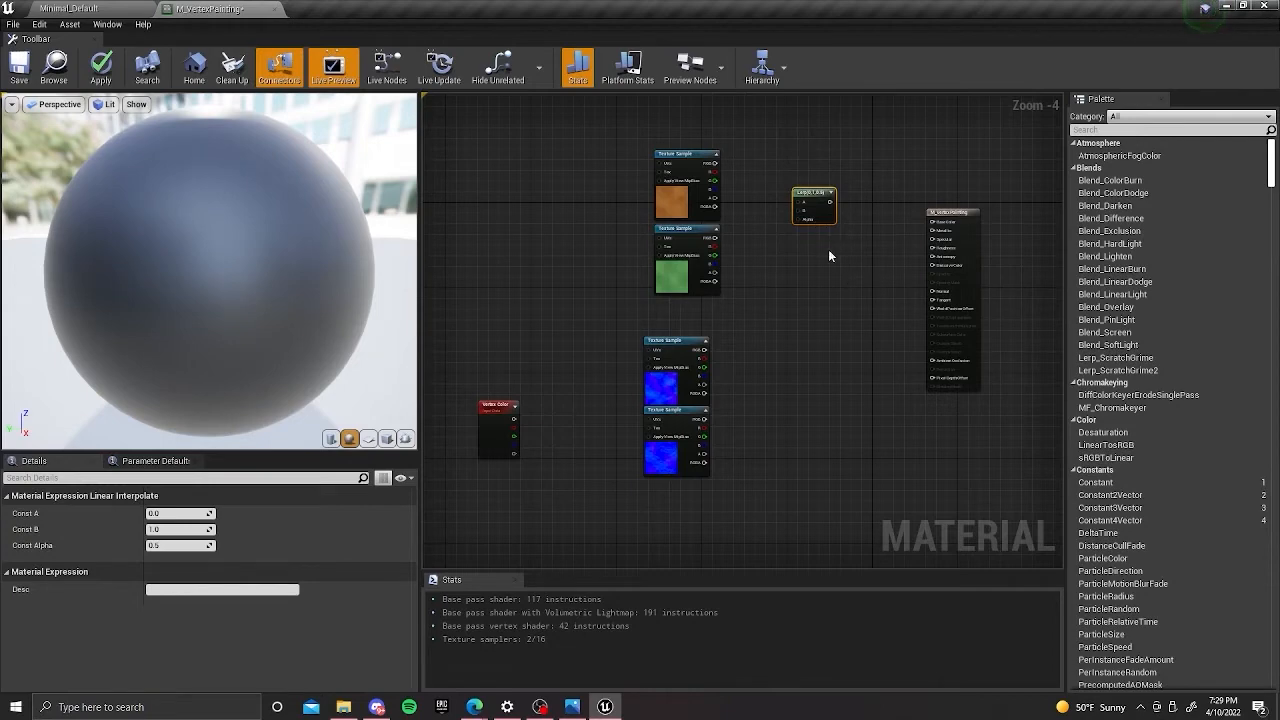
right_drag(829, 266, 850, 244)
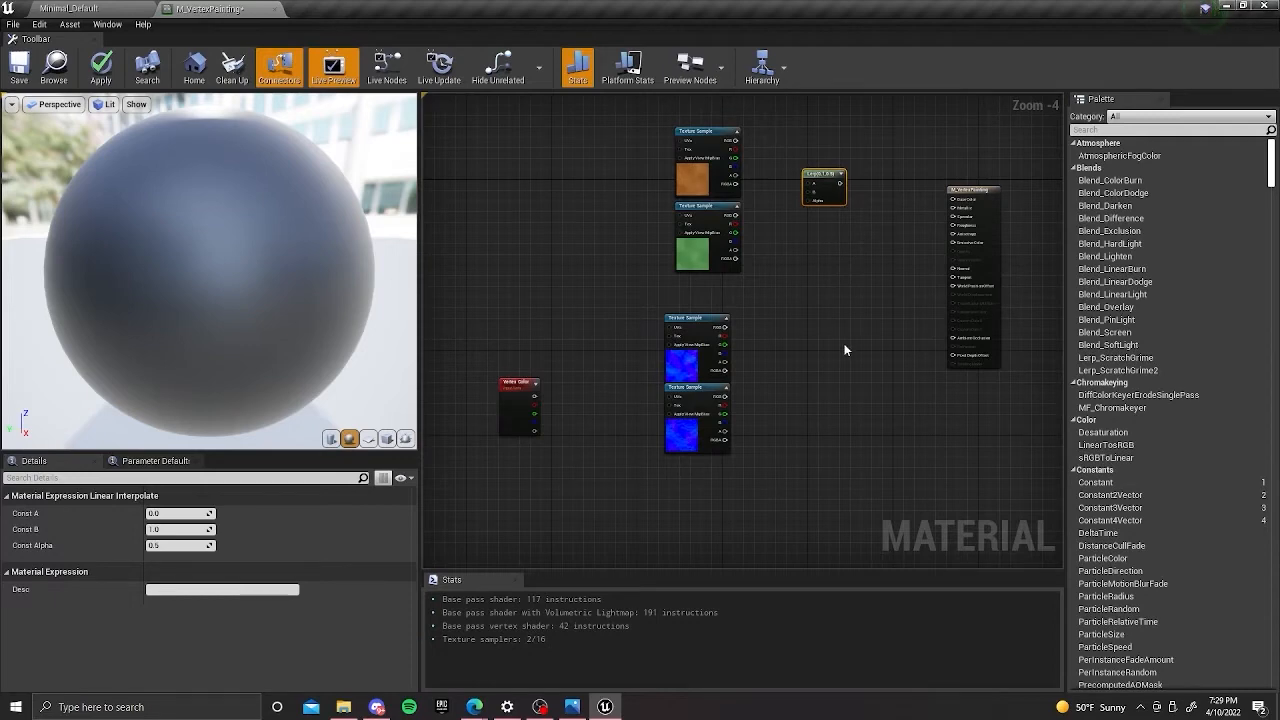
key(ctrl+v)
right_drag(864, 277, 886, 236)
drag(882, 280, 860, 304)
right_drag(860, 308, 870, 276)
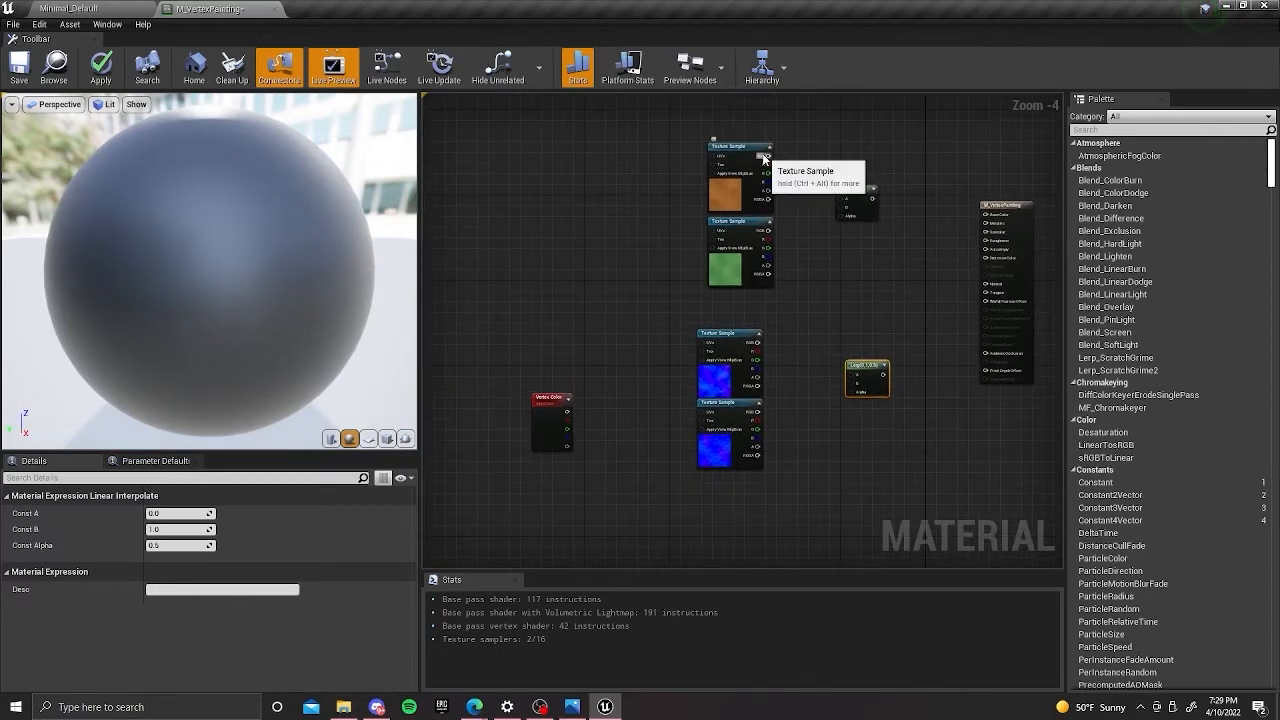
Connect the dirt and grass base color RGB outputs to the upper Lerp's A and B, and the dirt normal RGB to the lower Lerp's A.
drag(763, 157, 842, 198)
drag(765, 232, 845, 207)
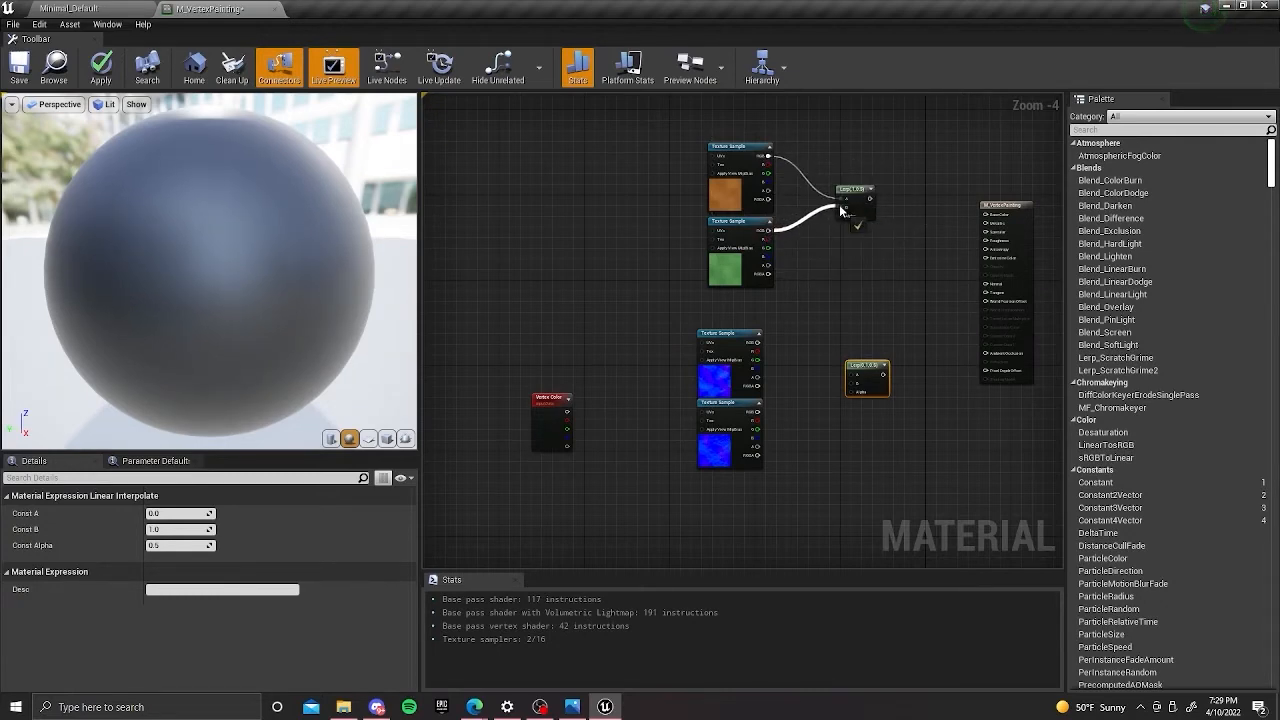
right_drag(808, 336, 779, 288)
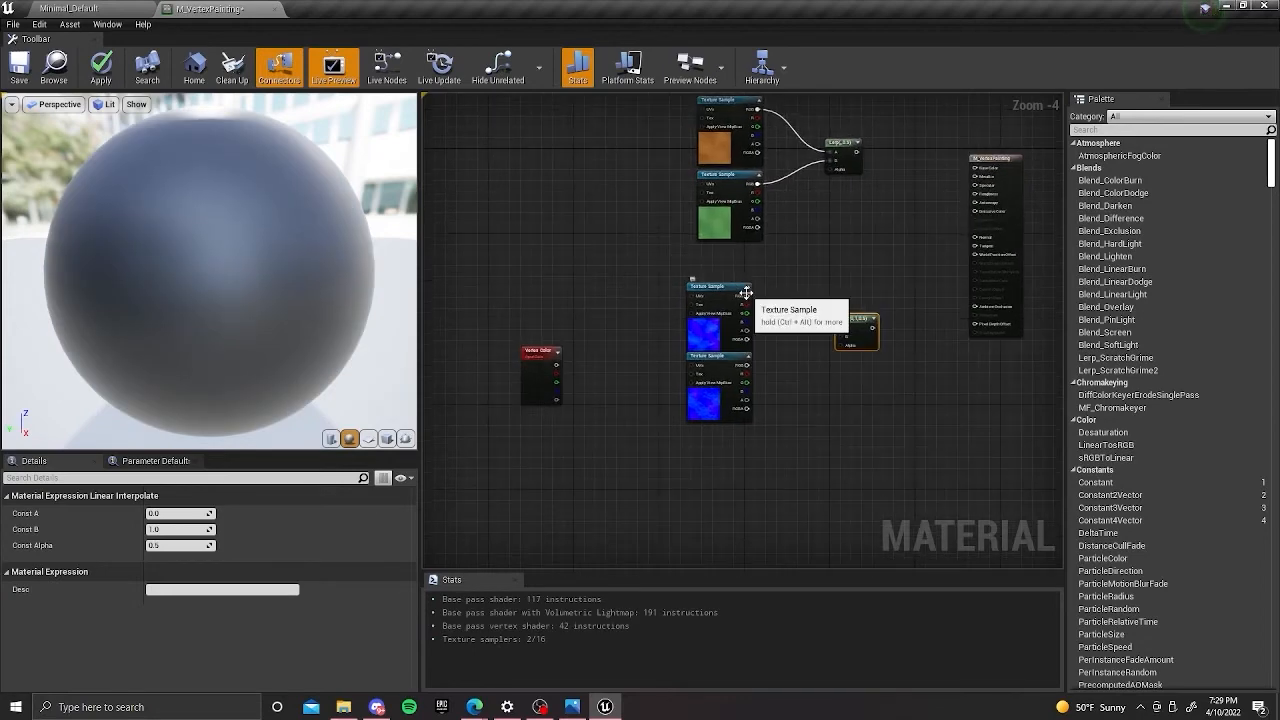
drag(748, 296, 845, 327)
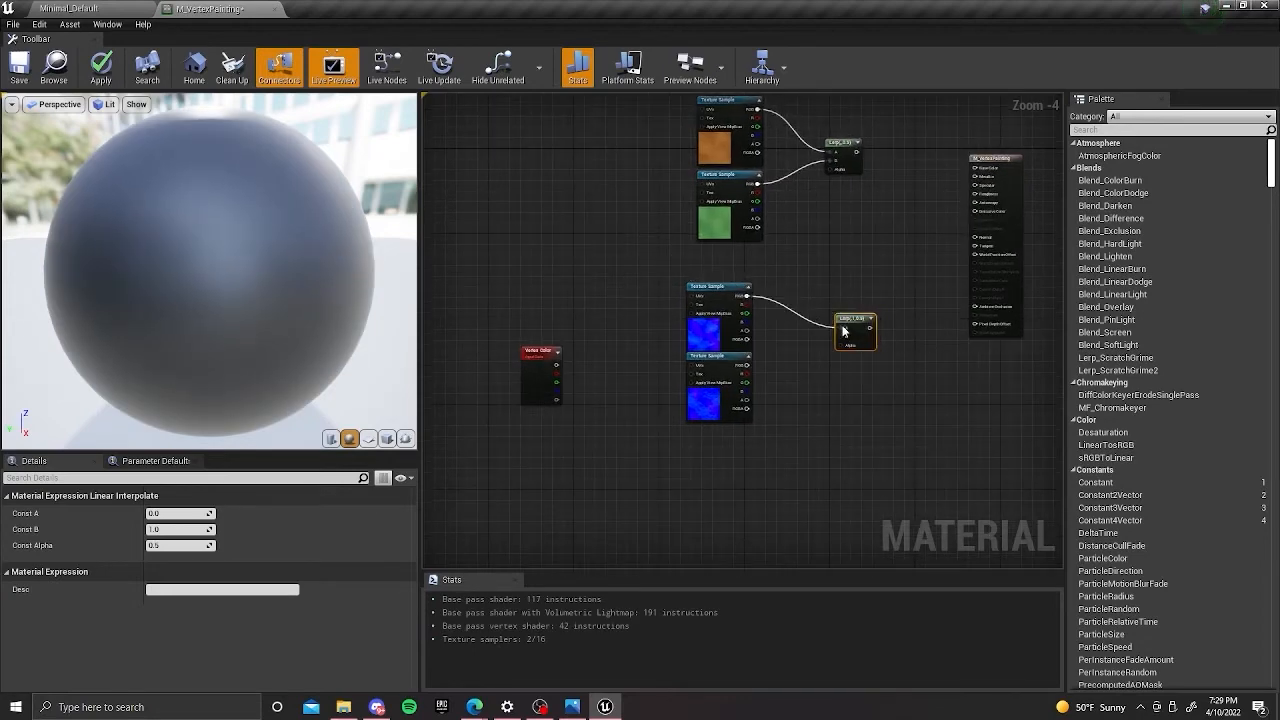
Check that the samples feeding input A of both Lerp nodes use the matching dirt base color and dirt normal textures.
click(736, 153)
click(704, 325)
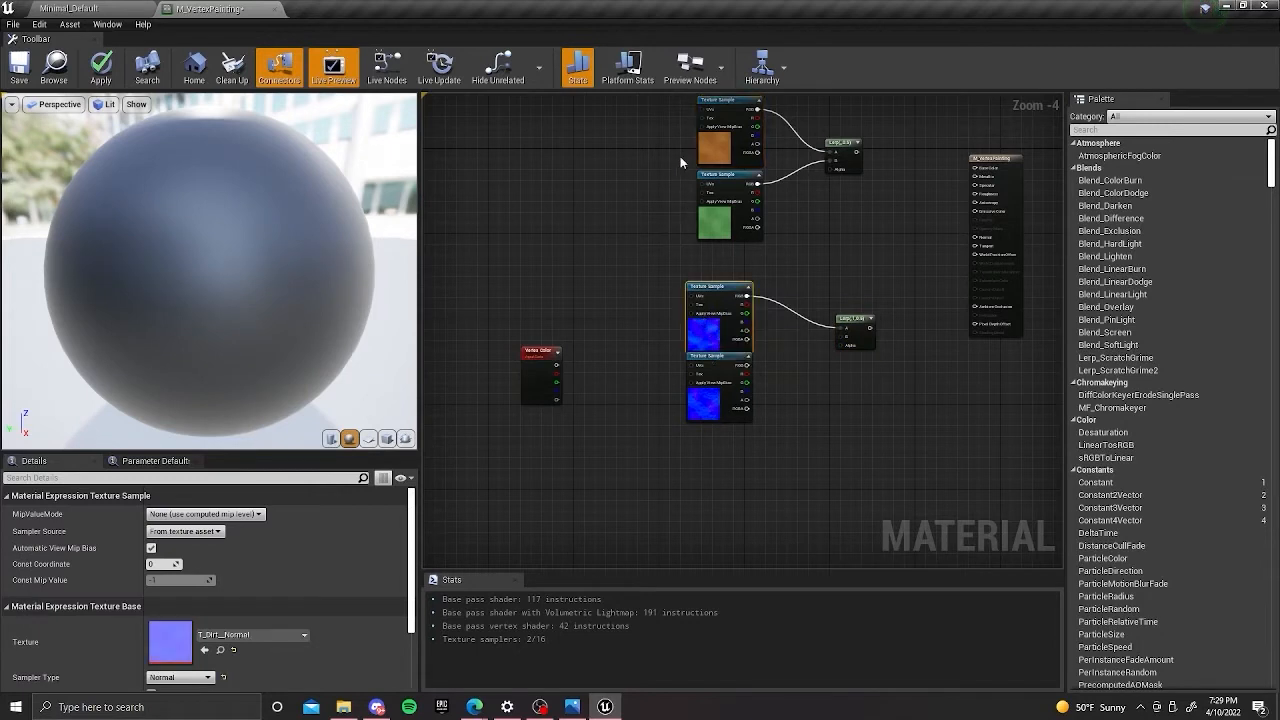
click(706, 133)
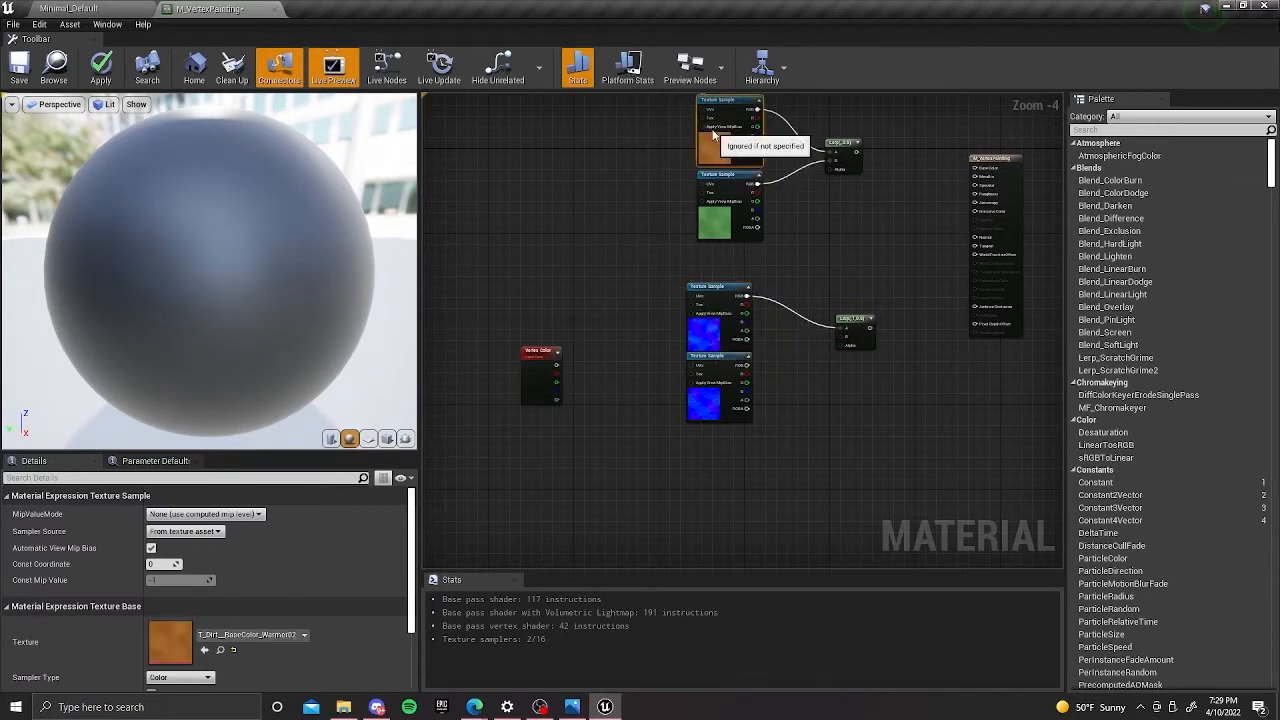
click(708, 326)
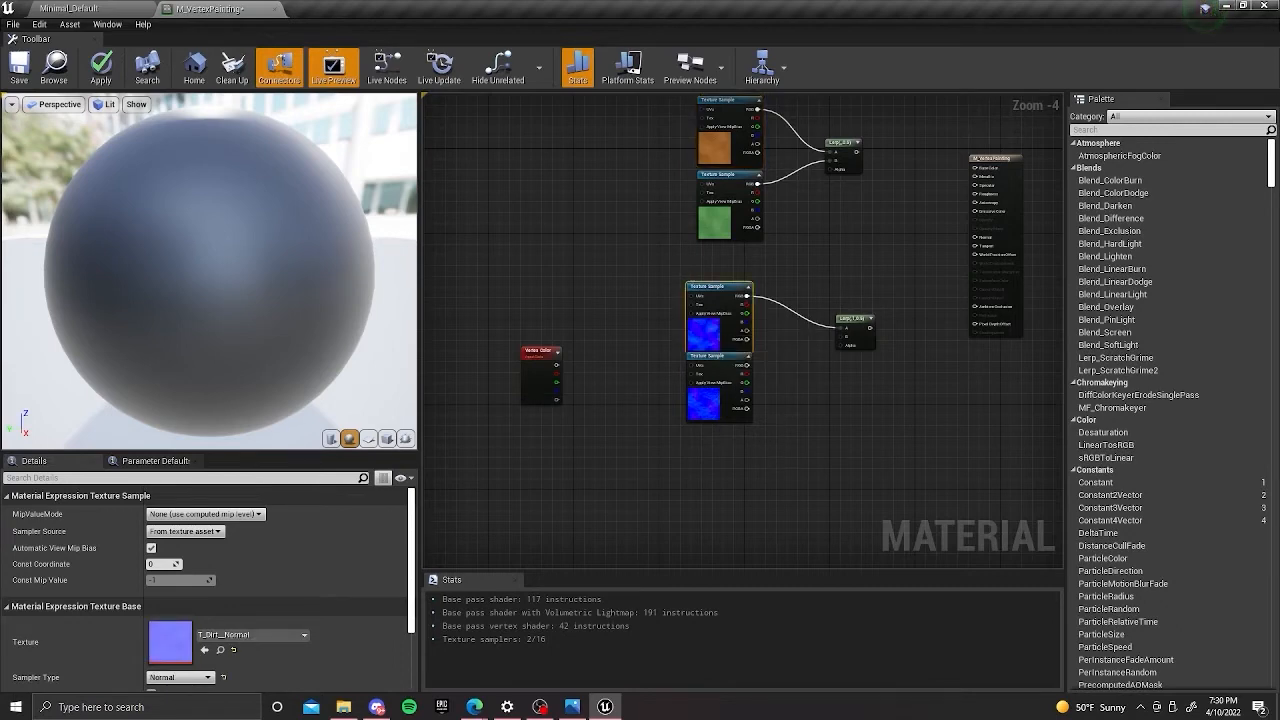
right_drag(774, 416, 775, 367)
right_drag(787, 304, 778, 314)
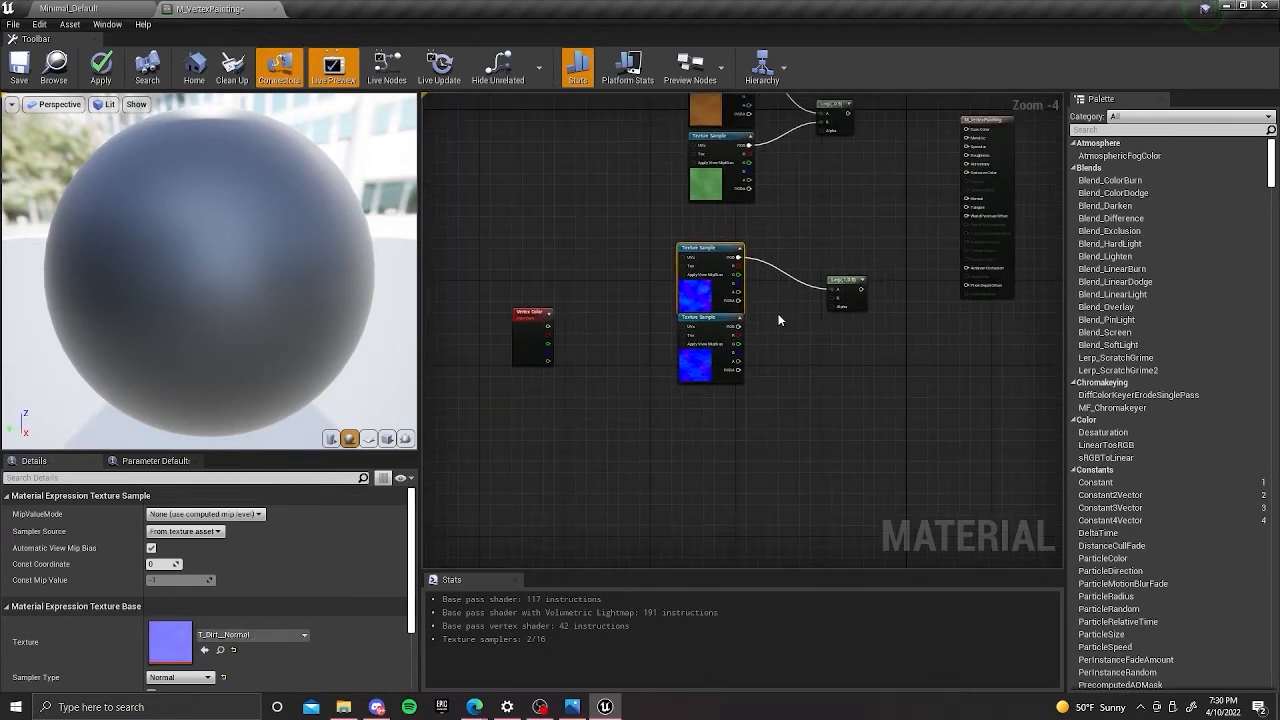
Connect the grass normal sample's RGB output to the lower Lerp's B input and move that Lerp up near the upper one.
scroll(778, 316, up, 2)
click(715, 360)
drag(704, 346, 851, 310)
right_drag(767, 371, 849, 371)
drag(944, 304, 944, 210)
right_drag(927, 323, 929, 383)
scroll(908, 288, down, 2)
right_drag(923, 317, 906, 334)
Connect the Vertex Color node's red output to the Alpha inputs of both the normal and base color Lerp nodes.
scroll(672, 337, up, 3)
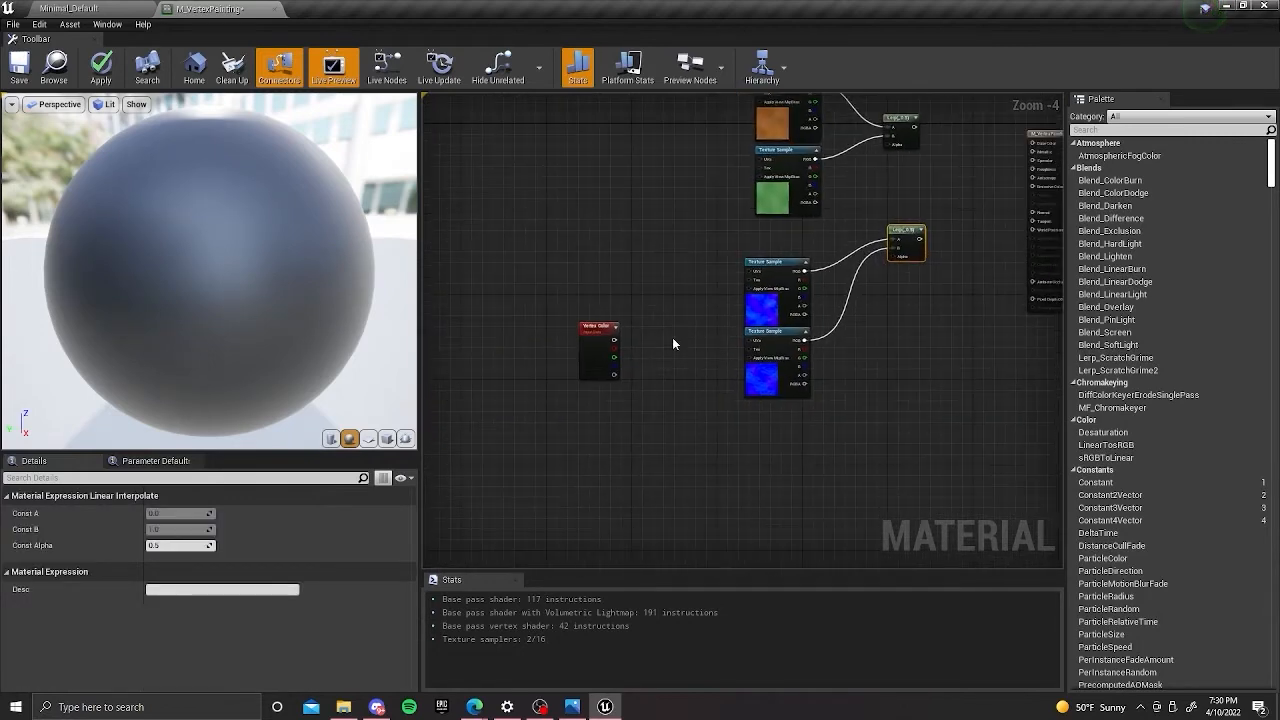
drag(569, 356, 945, 198)
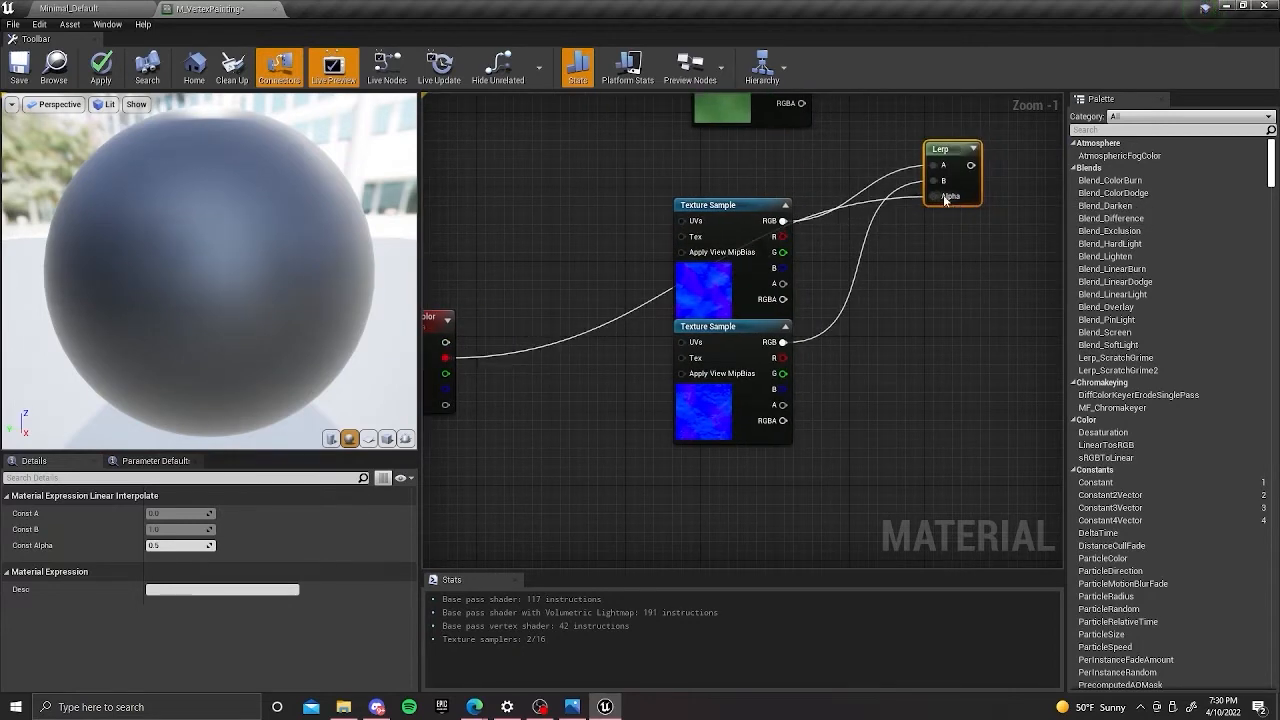
right_drag(964, 258, 978, 312)
drag(458, 411, 937, 246)
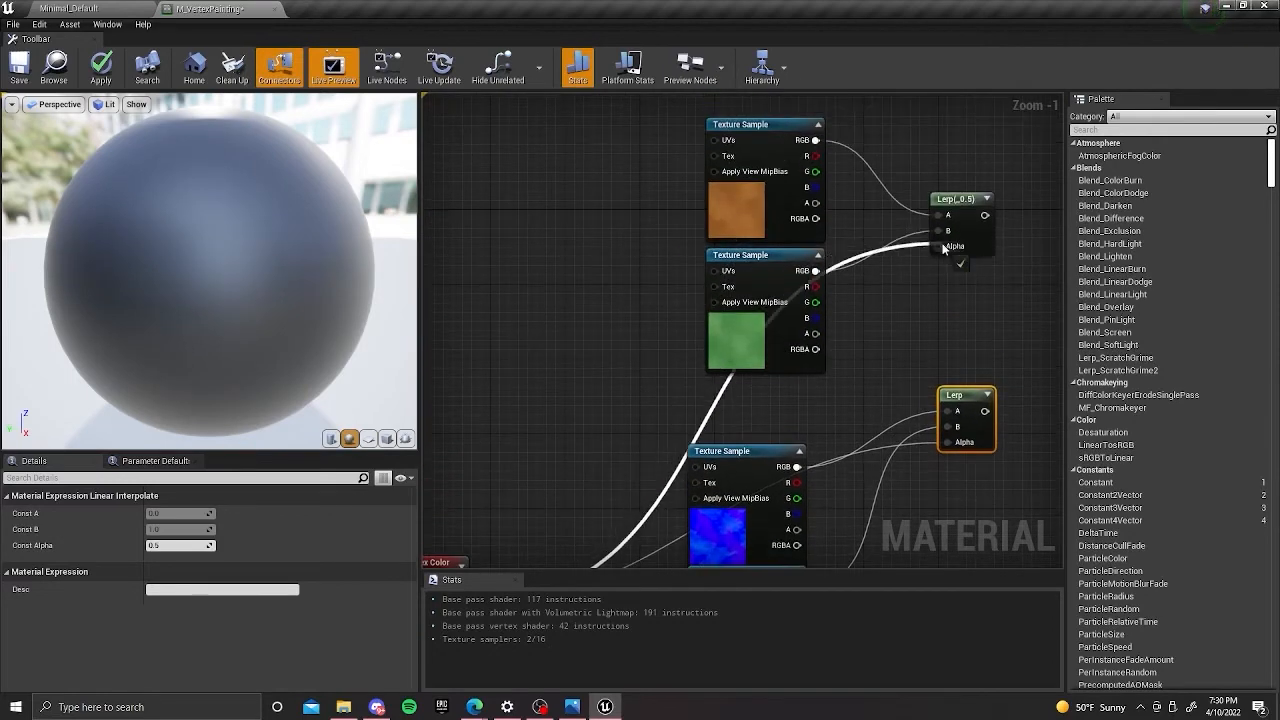
right_drag(954, 311, 798, 304)
Connect the upper Lerp's output to the material's Base Color and the lower Lerp's output to Normal.
scroll(882, 312, down, 2)
right_drag(882, 312, 787, 276)
drag(733, 231, 907, 251)
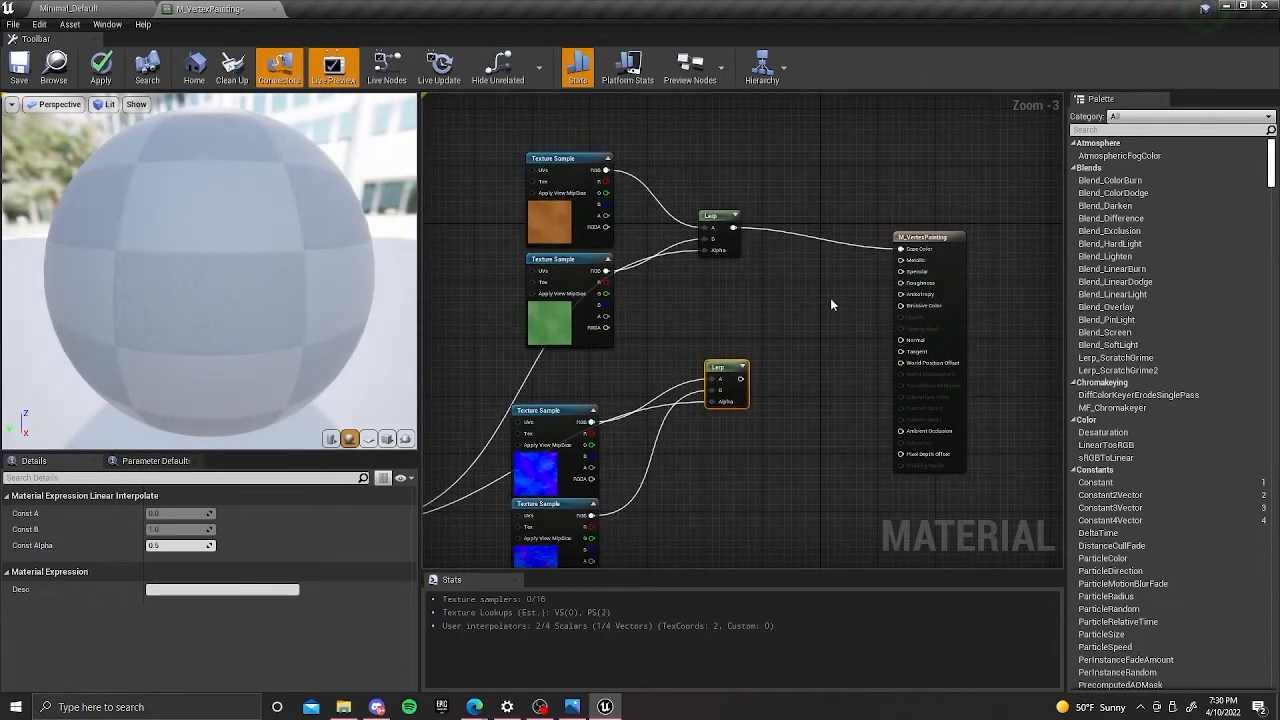
right_drag(839, 292, 819, 262)
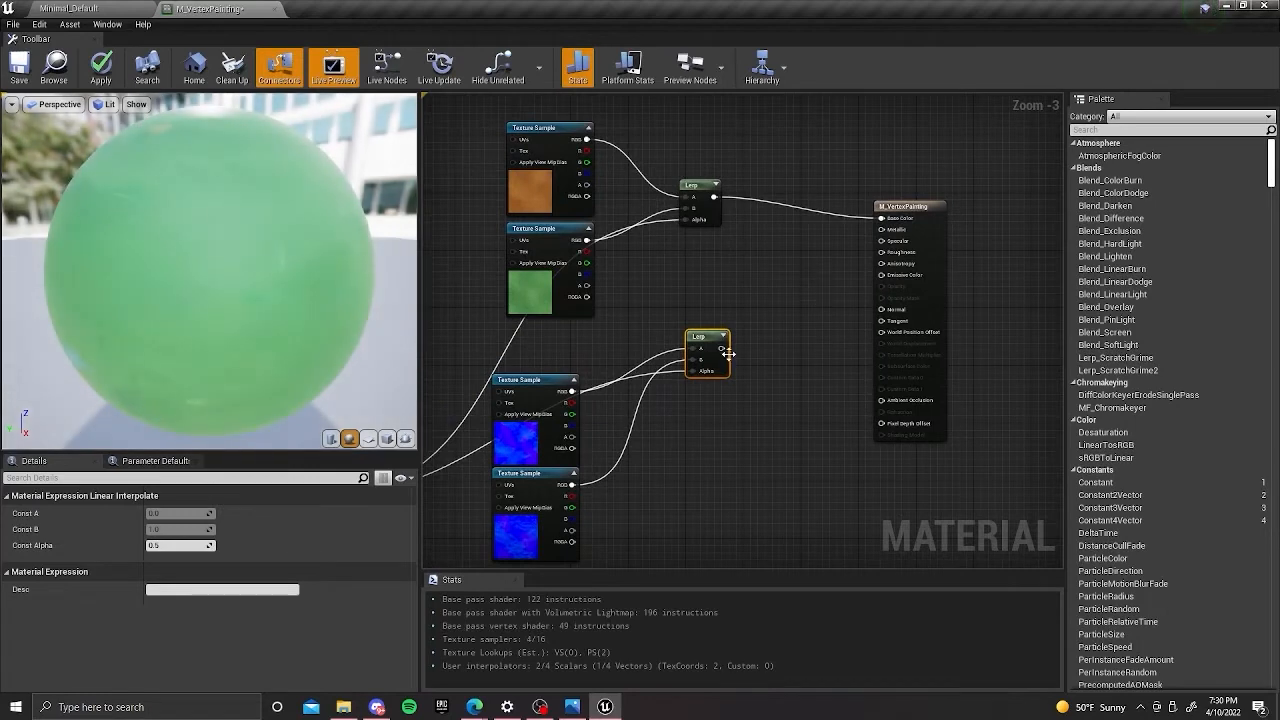
drag(721, 348, 881, 309)
right_drag(826, 270, 794, 271)
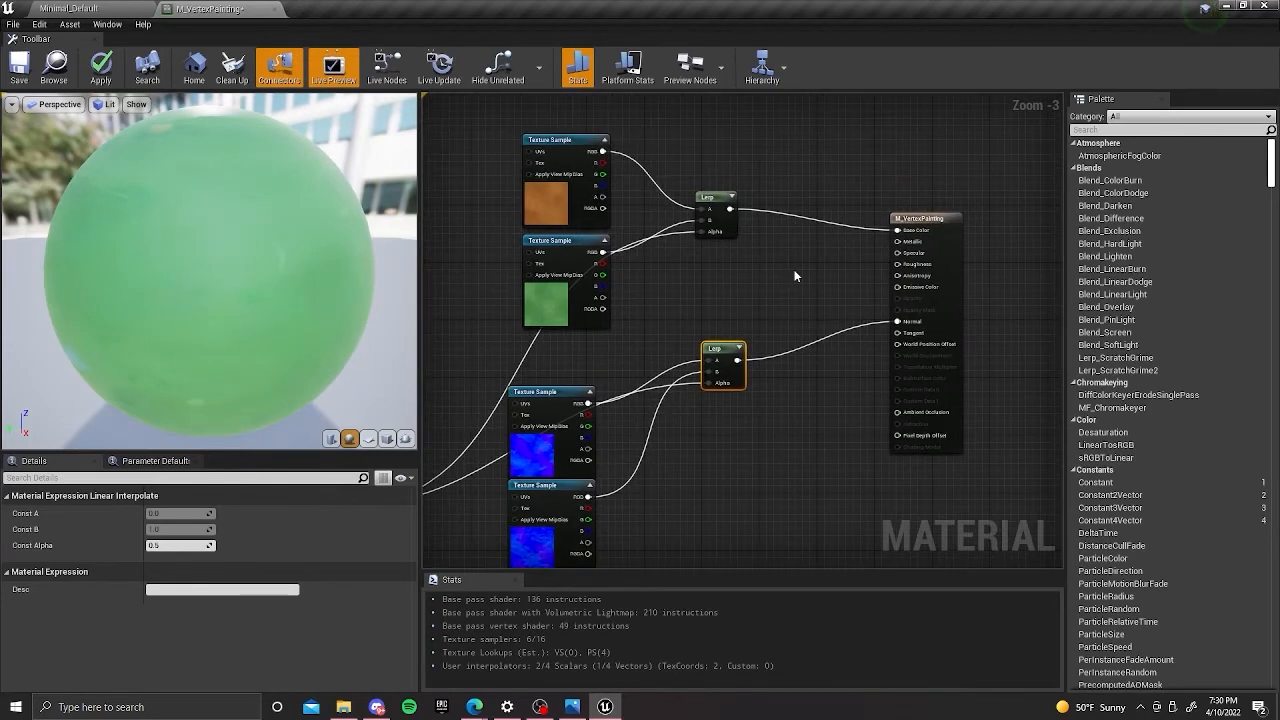
right_drag(795, 276, 794, 287)
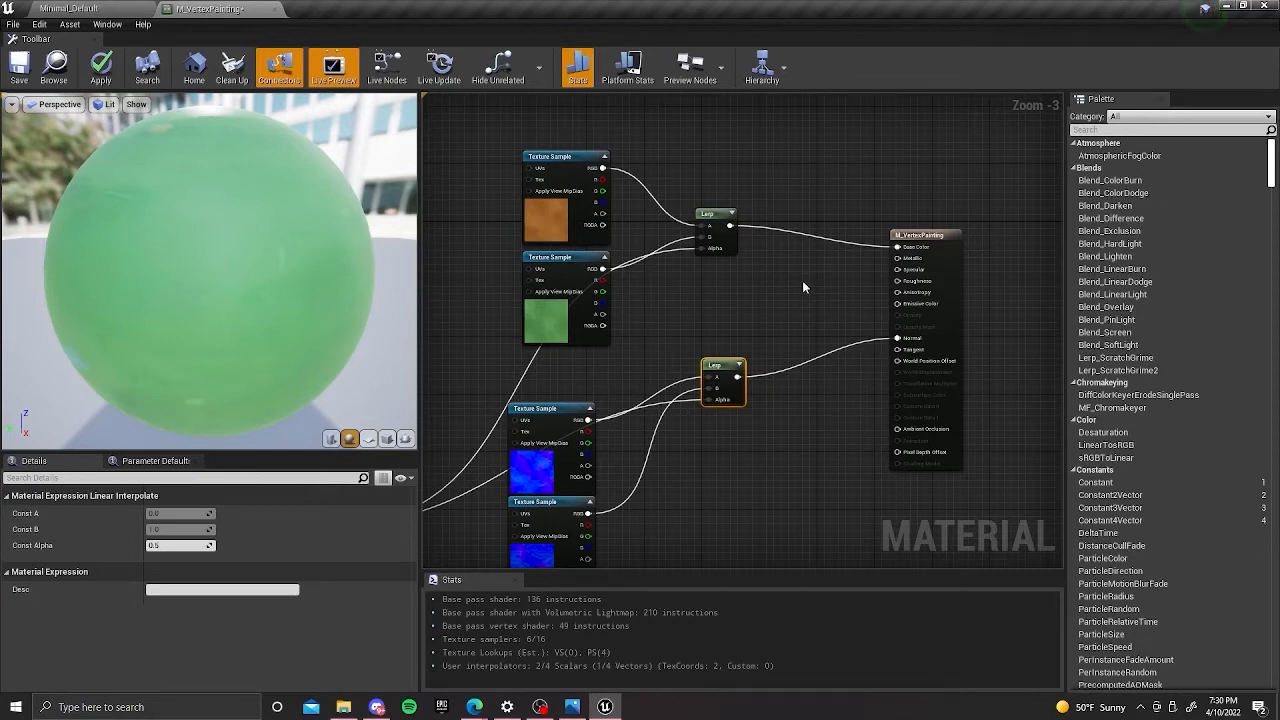
right_click(803, 287)
text(const)
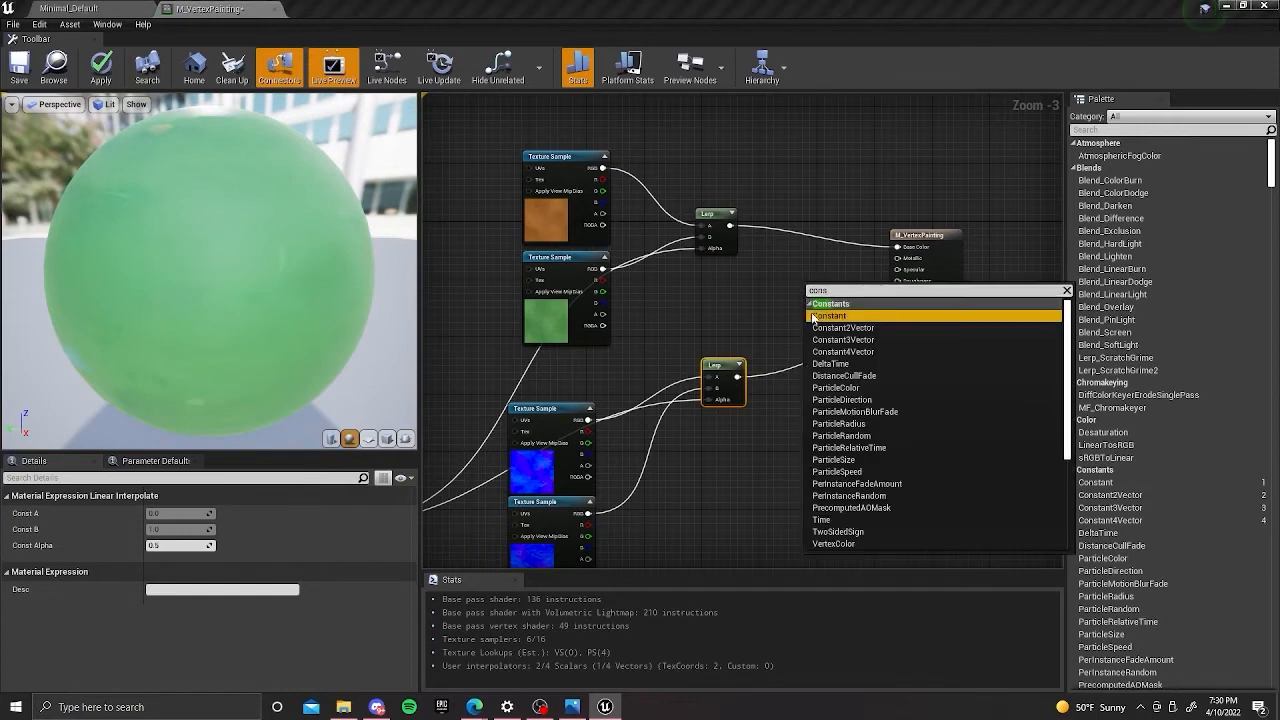
click(842, 316)
drag(783, 282, 833, 313)
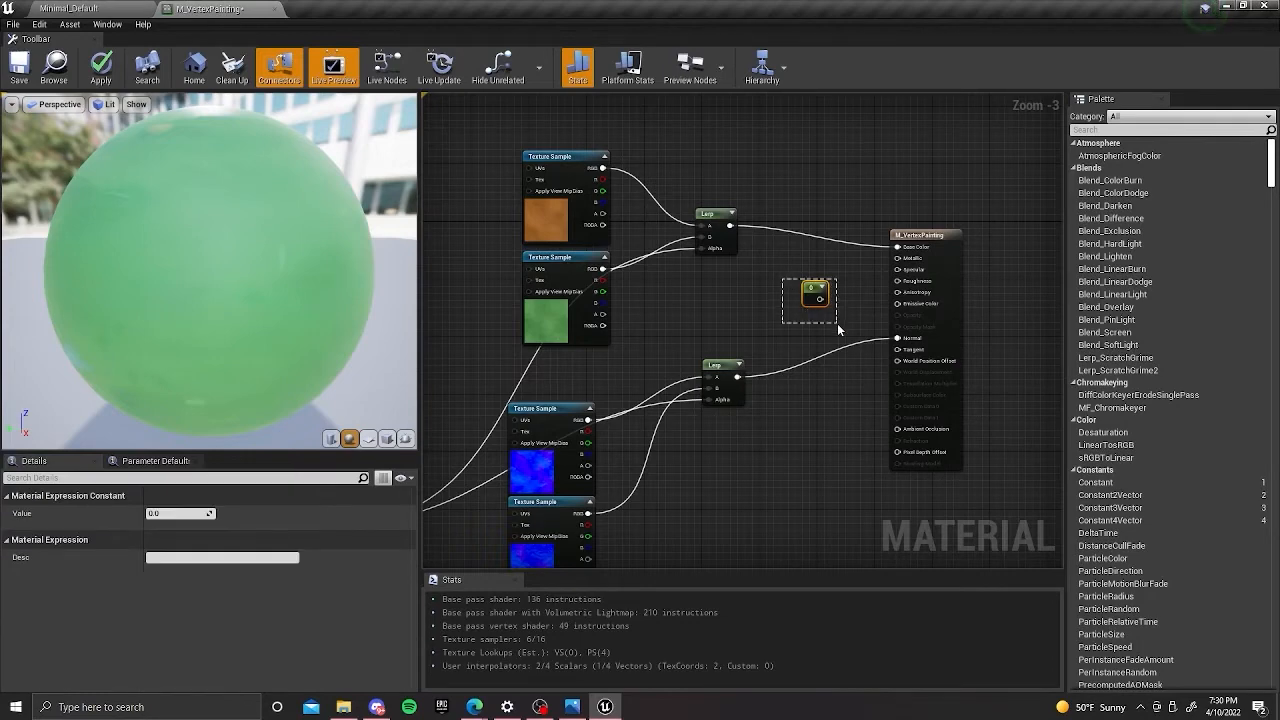
key(Delete)
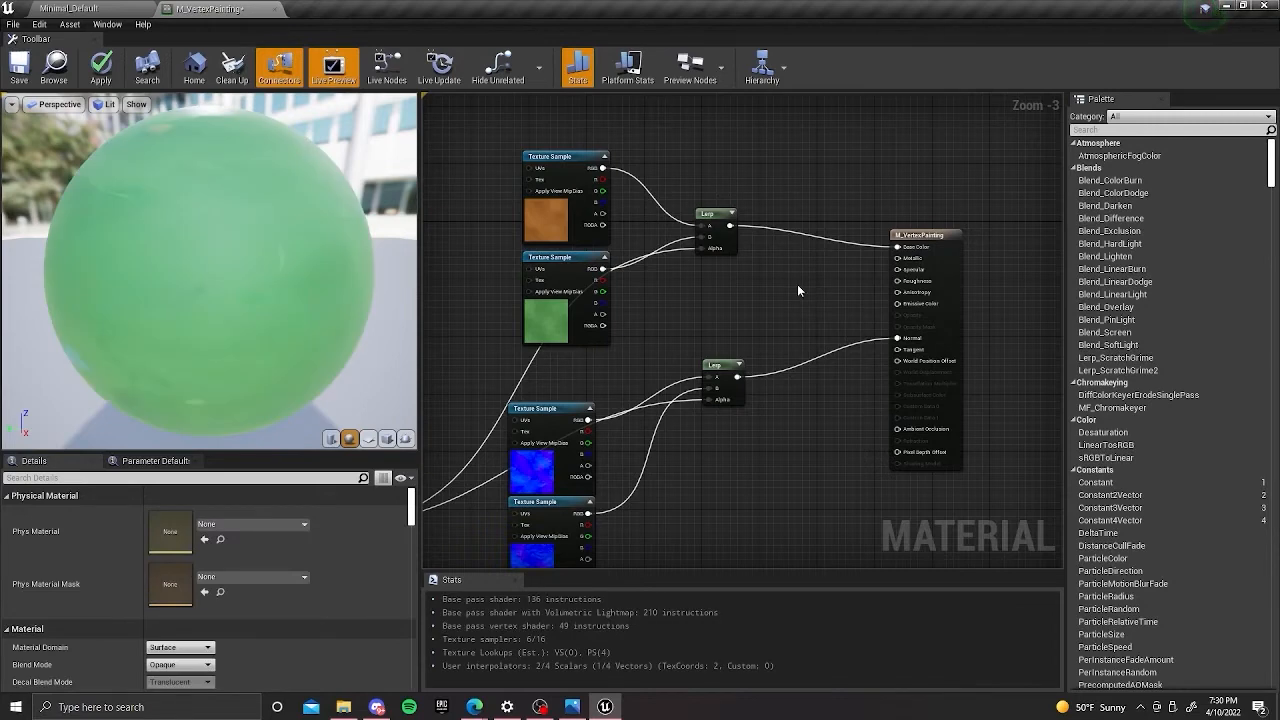
Add a Constant node with value 0 between the upper Lerp and the material node, and connect it to Metallic.
click(797, 284)
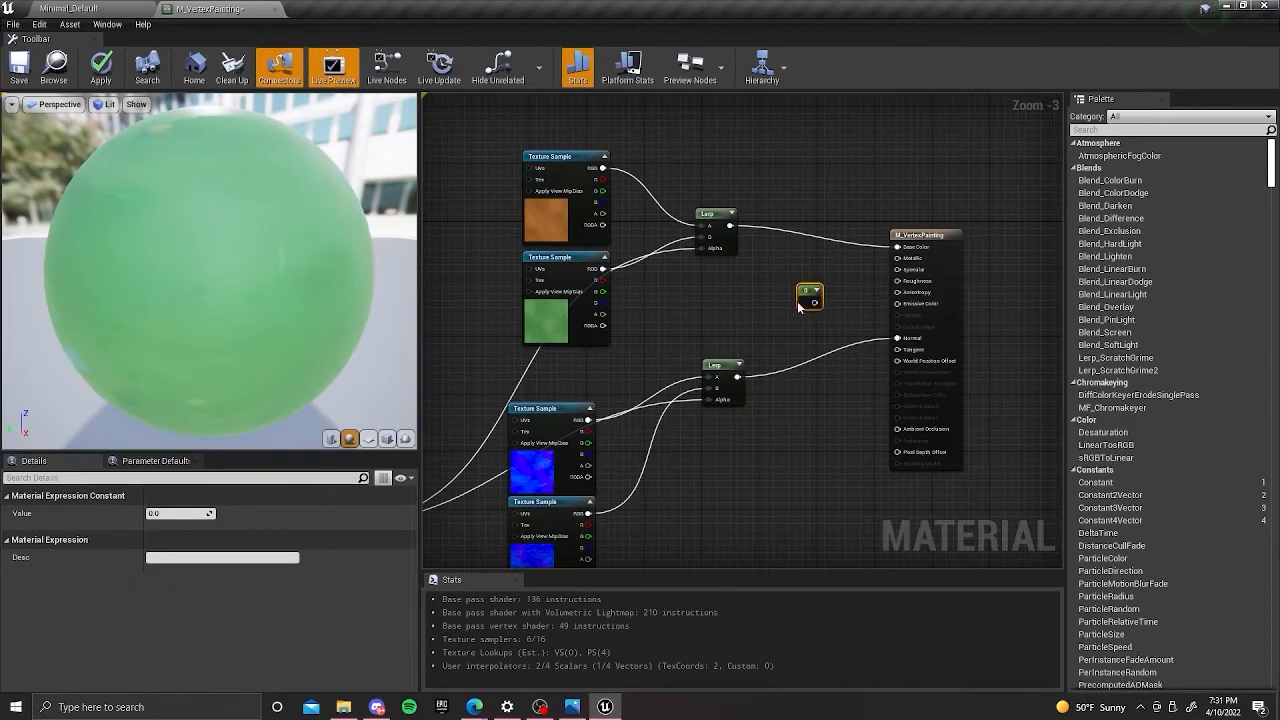
drag(799, 290, 792, 250)
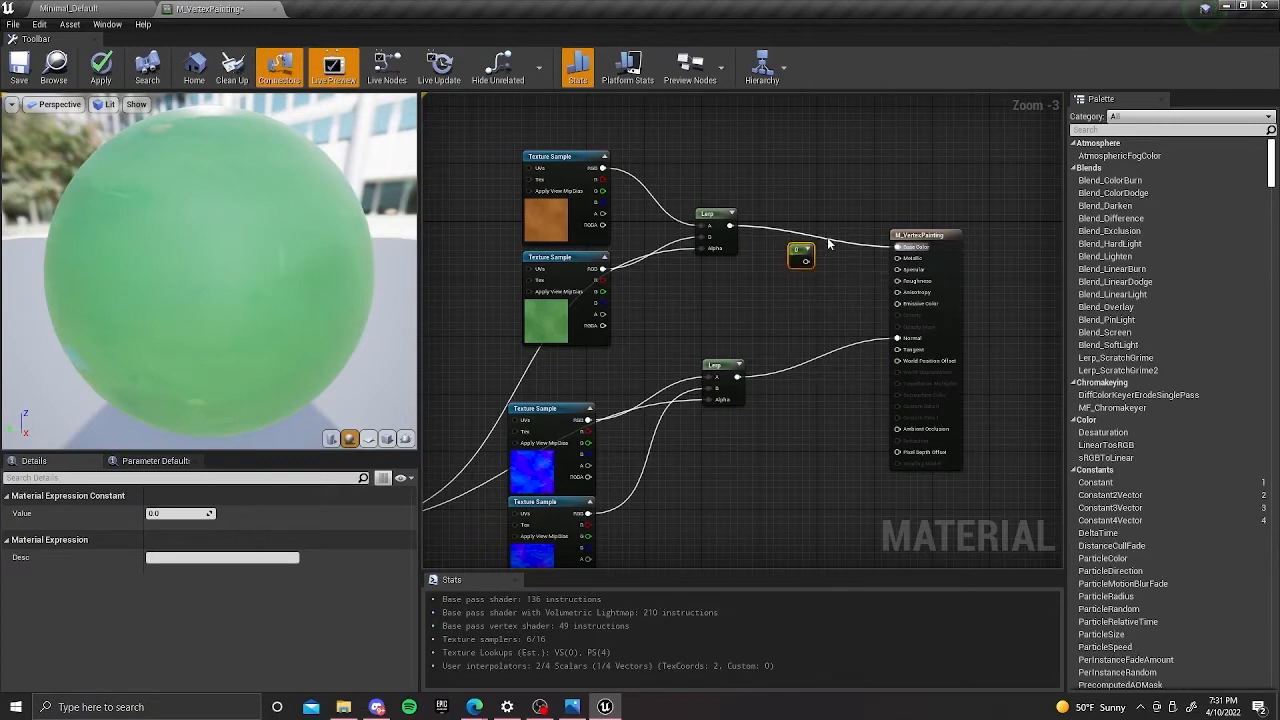
scroll(834, 270, up, 2)
right_drag(822, 297, 786, 289)
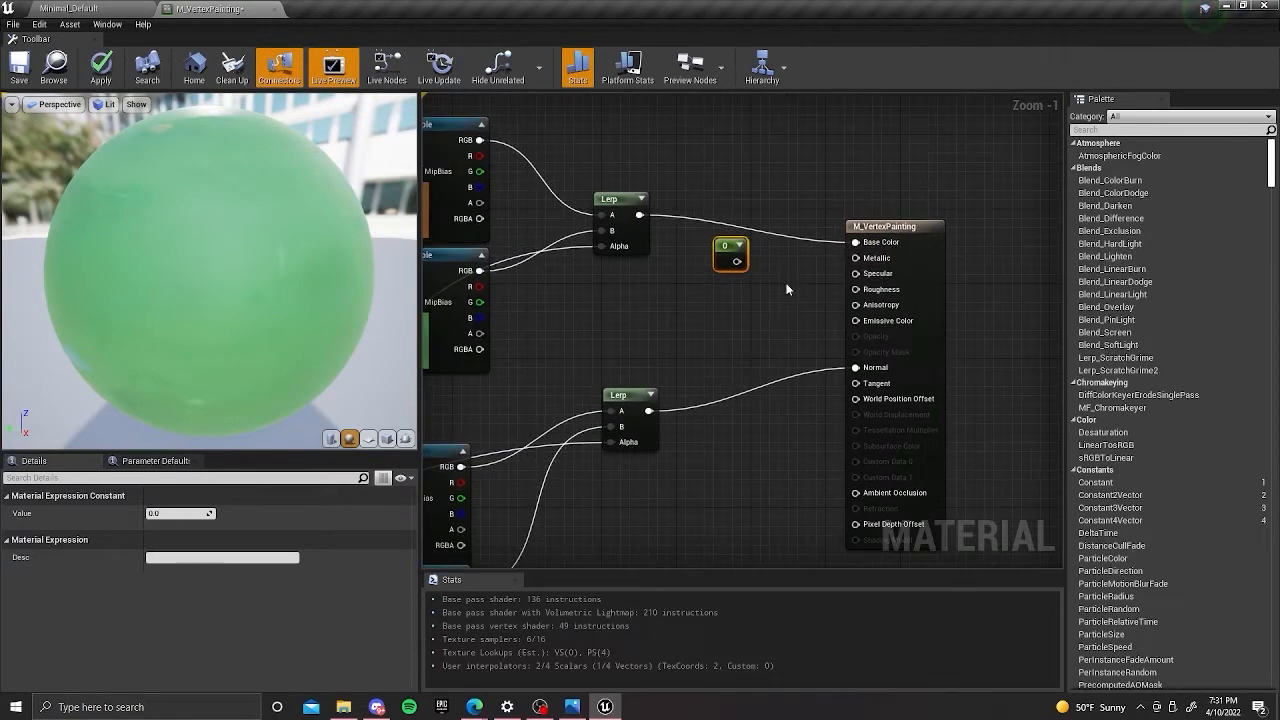
drag(736, 261, 868, 261)
right_drag(760, 298, 771, 279)
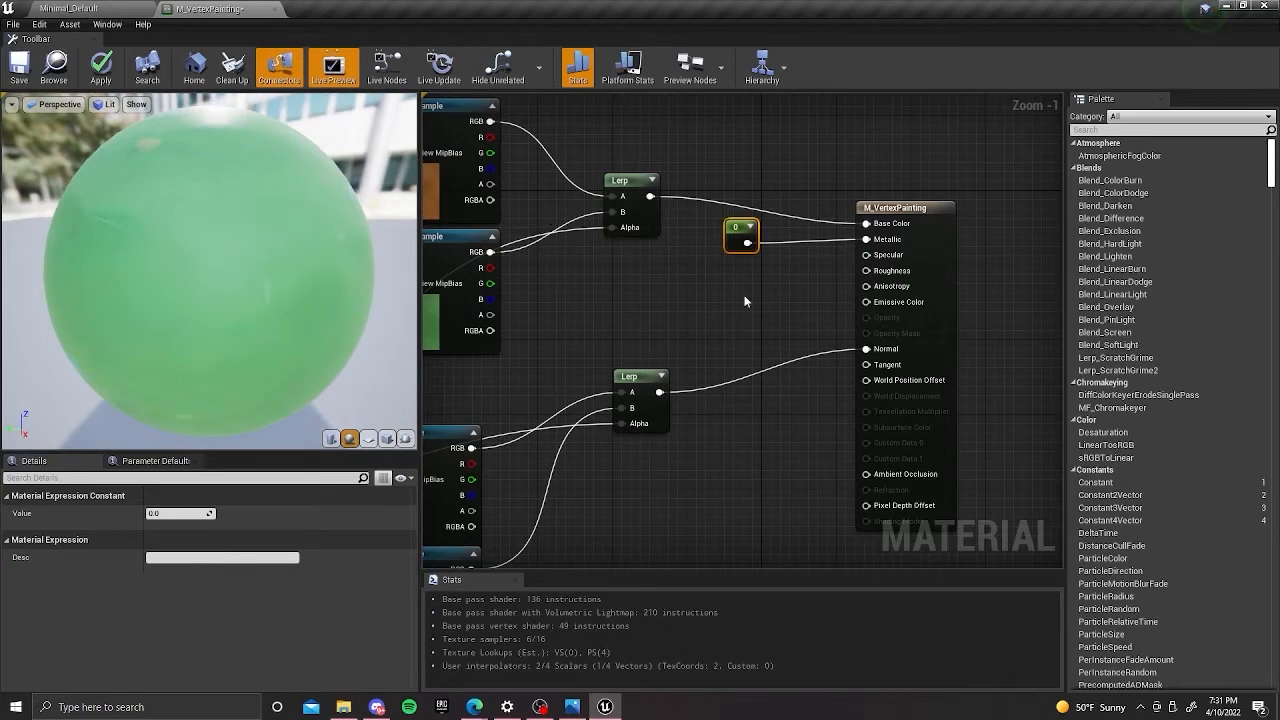
Add a second Constant below the Metallic one, connect it to Roughness, and set its value to 0.8.
click(740, 294)
click(729, 276)
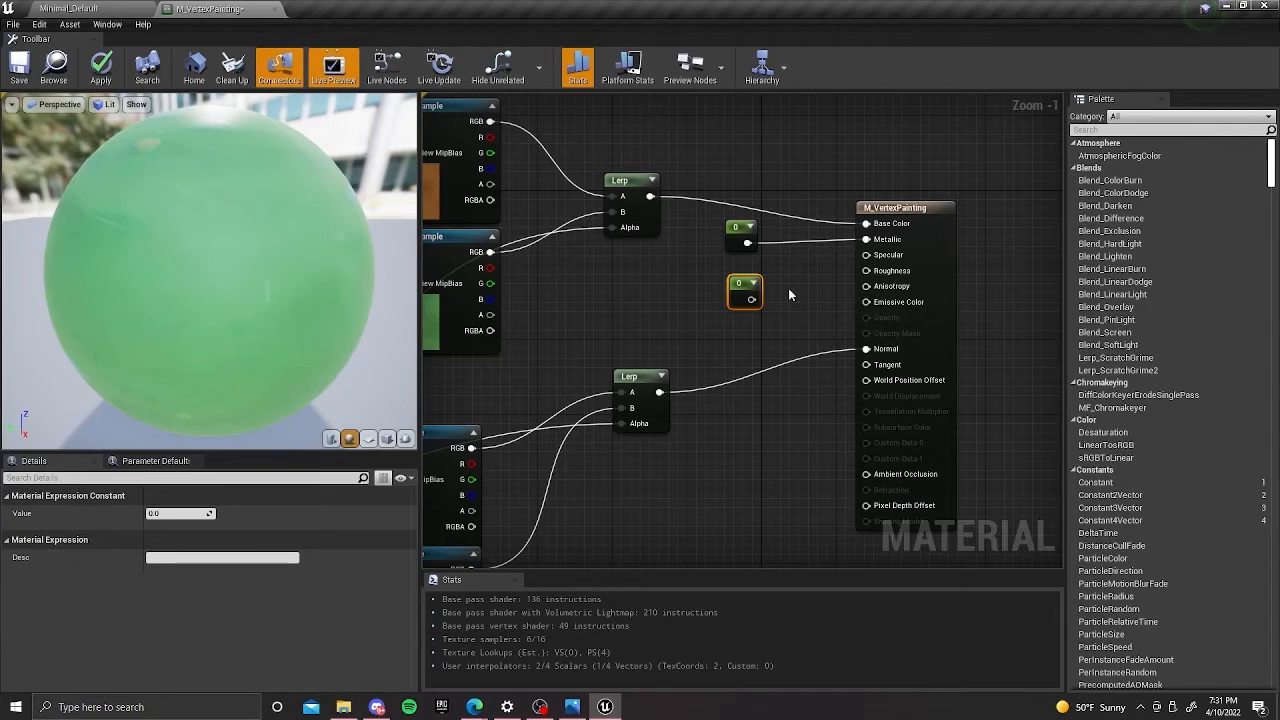
drag(751, 299, 866, 270)
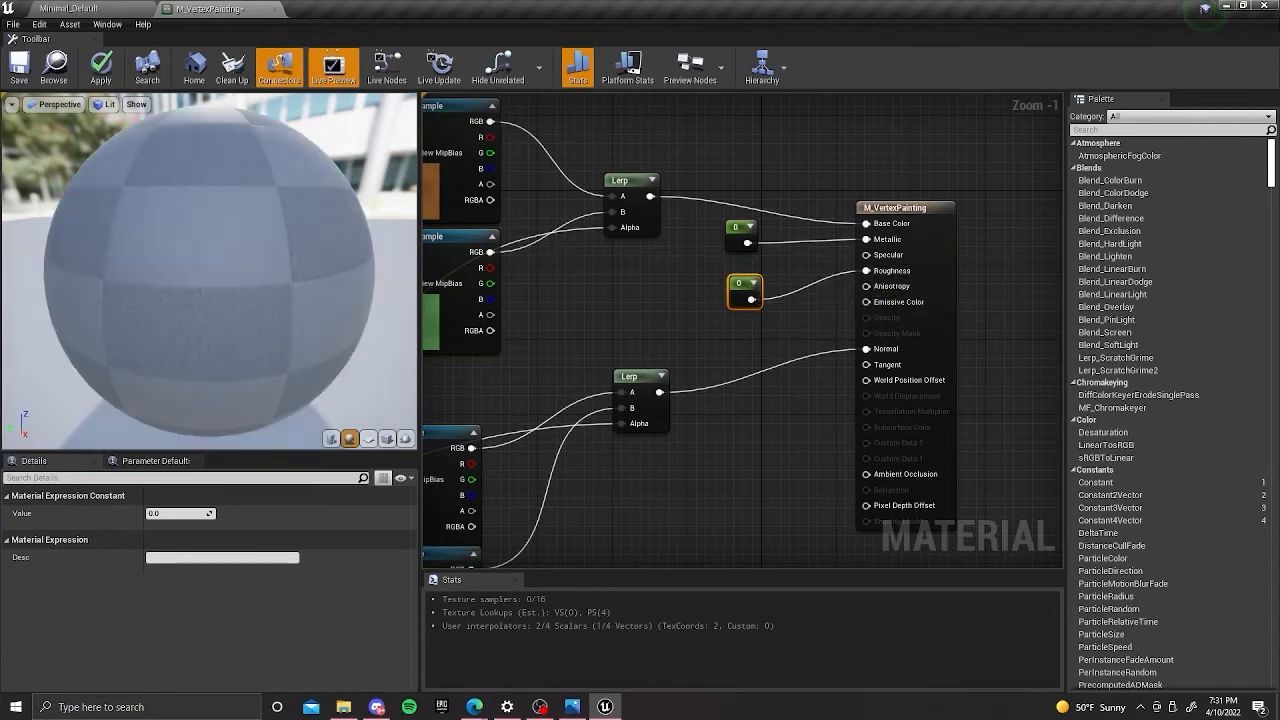
right_drag(736, 299, 770, 287)
click(180, 513)
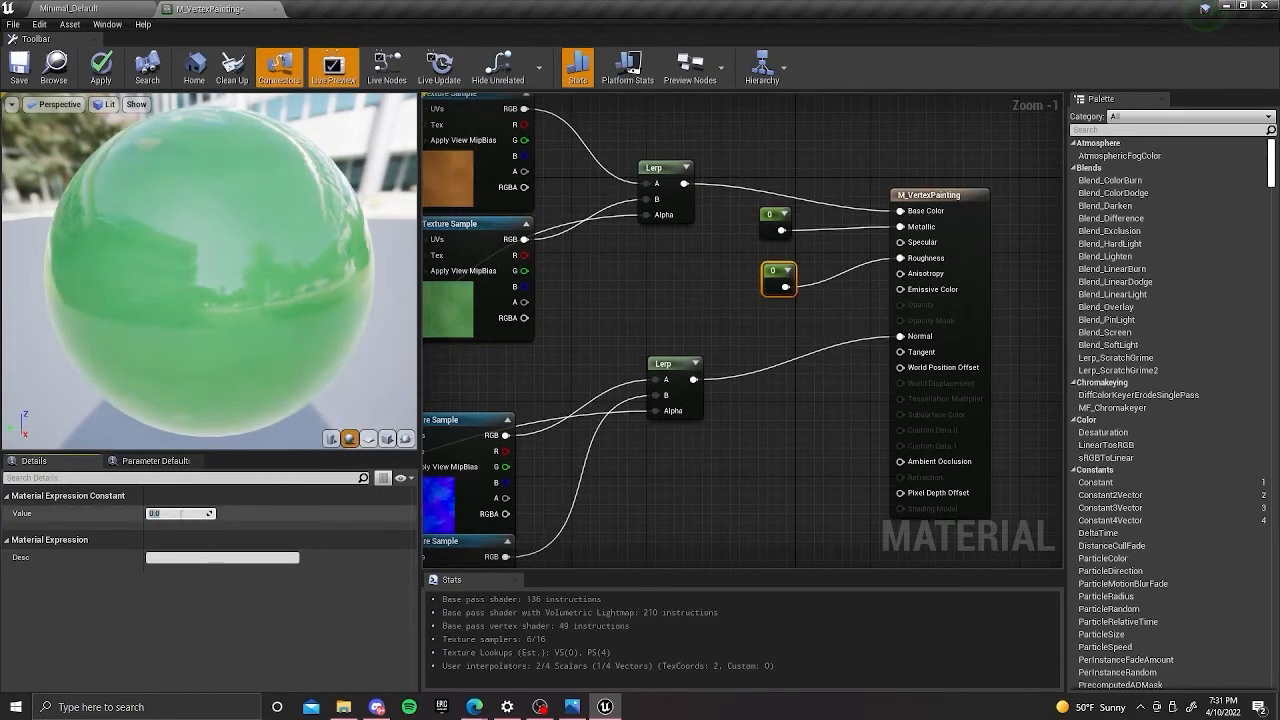
text(0.8)
key(Return)
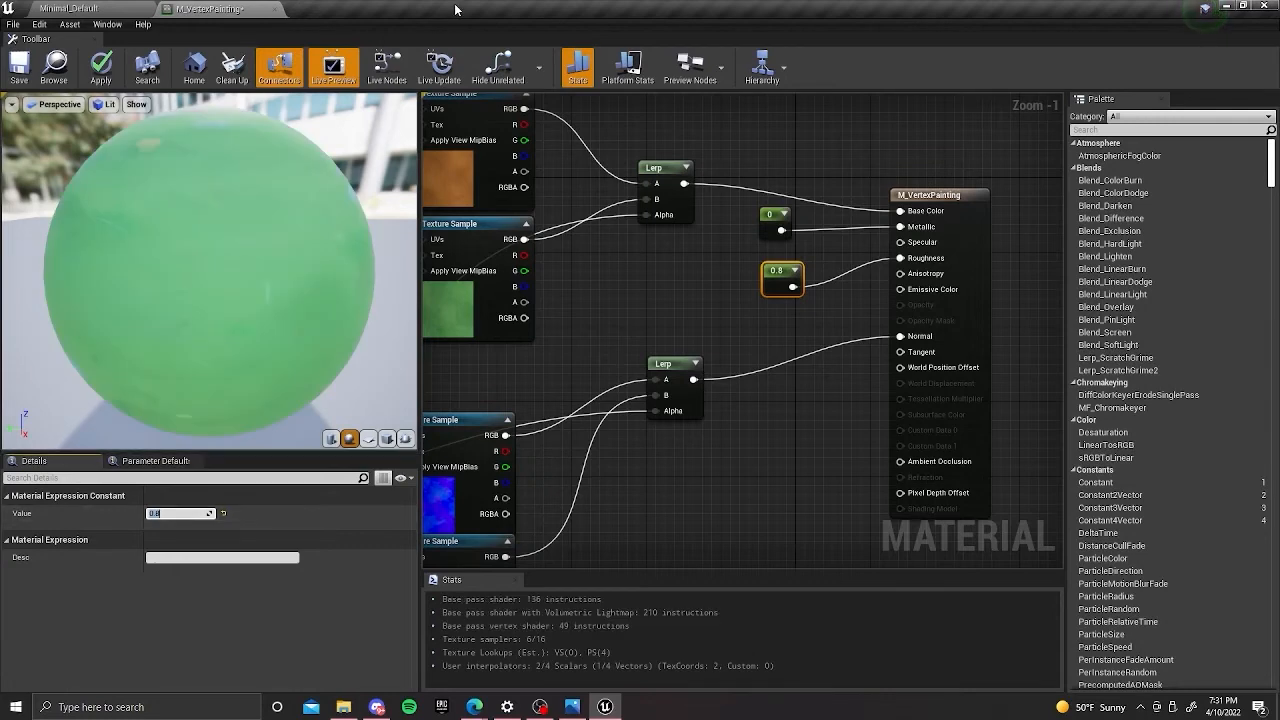
Move the Metallic constant slightly down, closer to the Roughness constant.
click(775, 224)
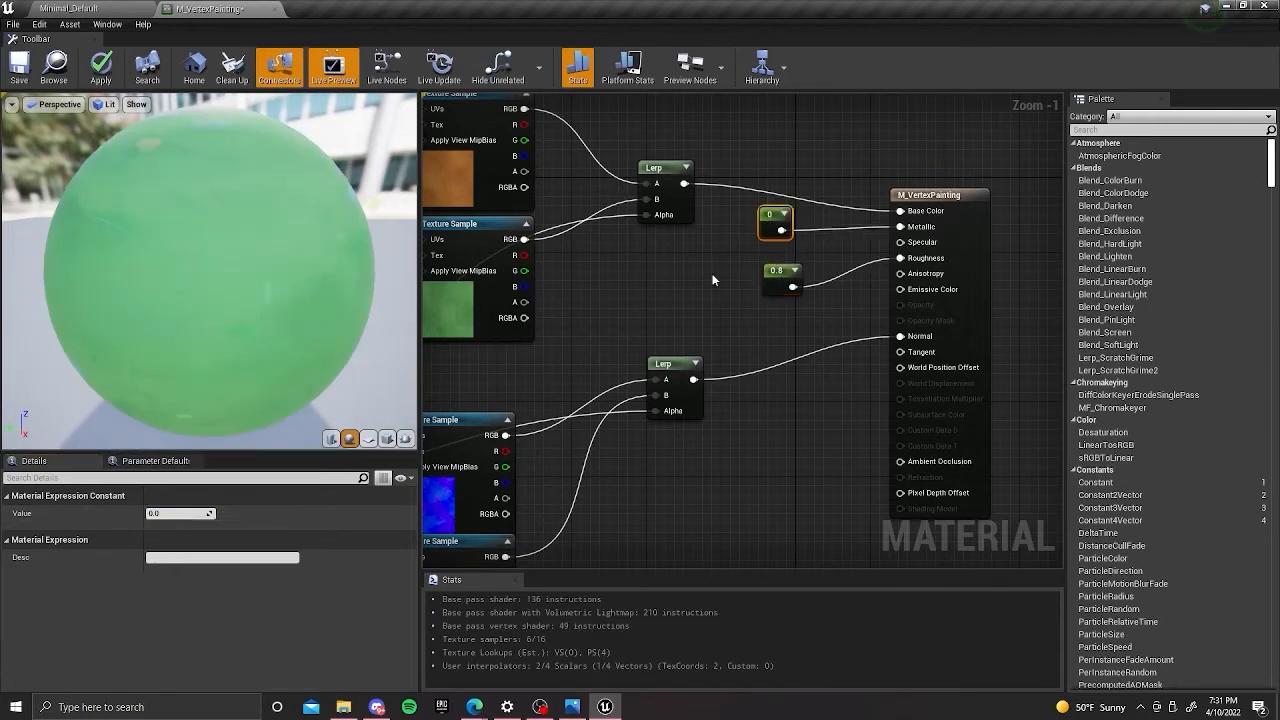
mouse_move(768, 222)
mouse_down()
mouse_move(776, 250)
mouse_move(768, 232)
mouse_up()
click(729, 255)
scroll(729, 255, down, 3)
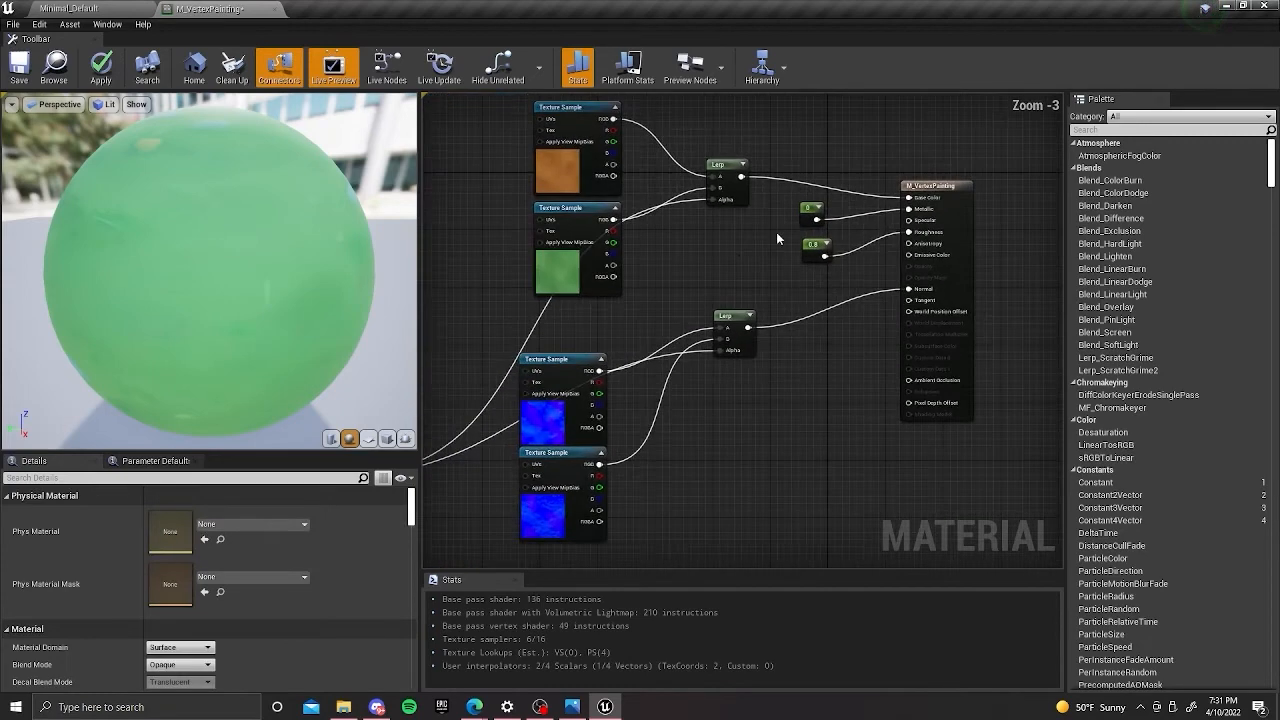
Shift both normal texture samples together so they sit closer beneath the base color samples.
right_drag(735, 261, 767, 243)
drag(722, 460, 634, 351)
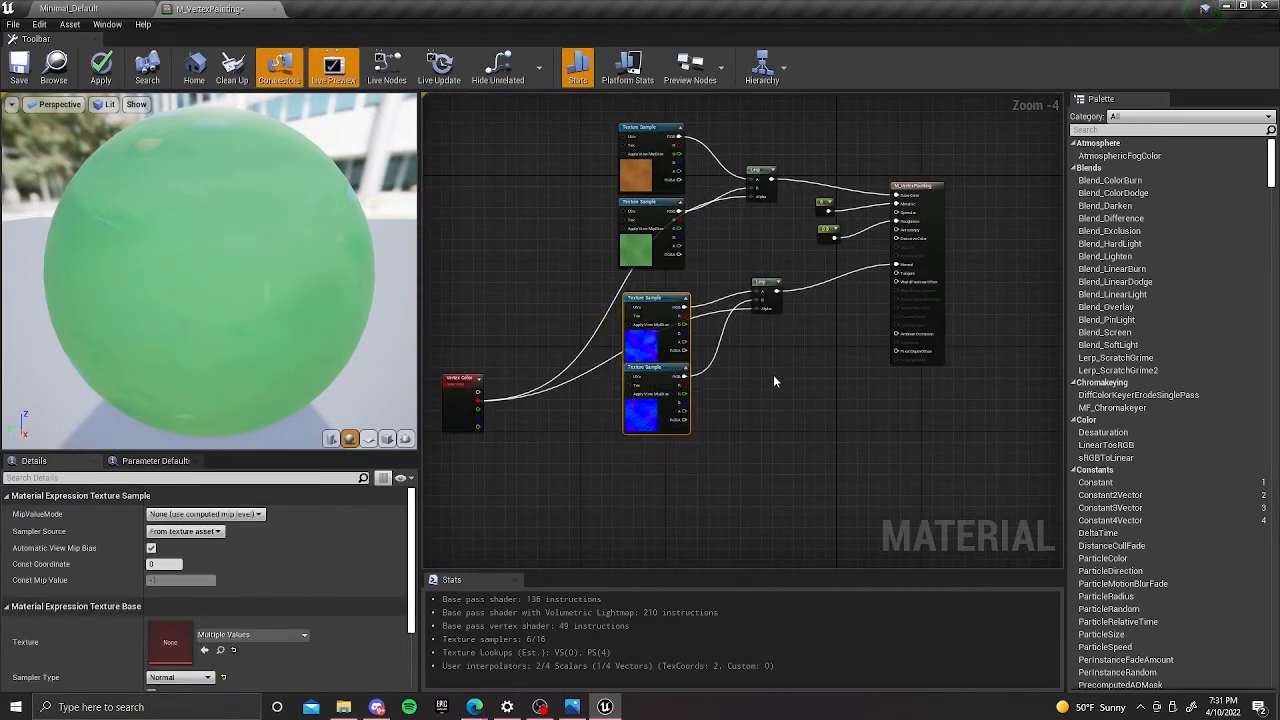
click(857, 337)
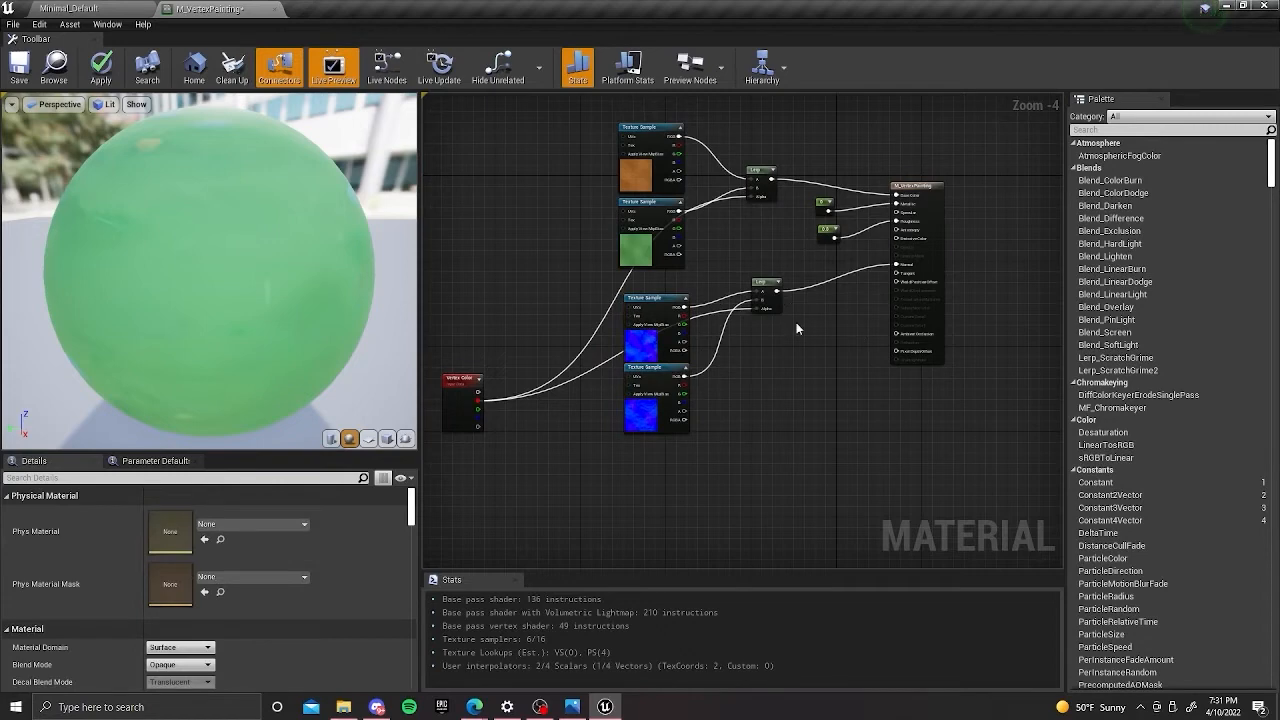
Examine the connected material graph and preview sphere, checking which textures the dirt and grass base color samples use.
scroll(795, 321, up, 2)
right_drag(796, 322, 816, 376)
right_drag(826, 264, 758, 266)
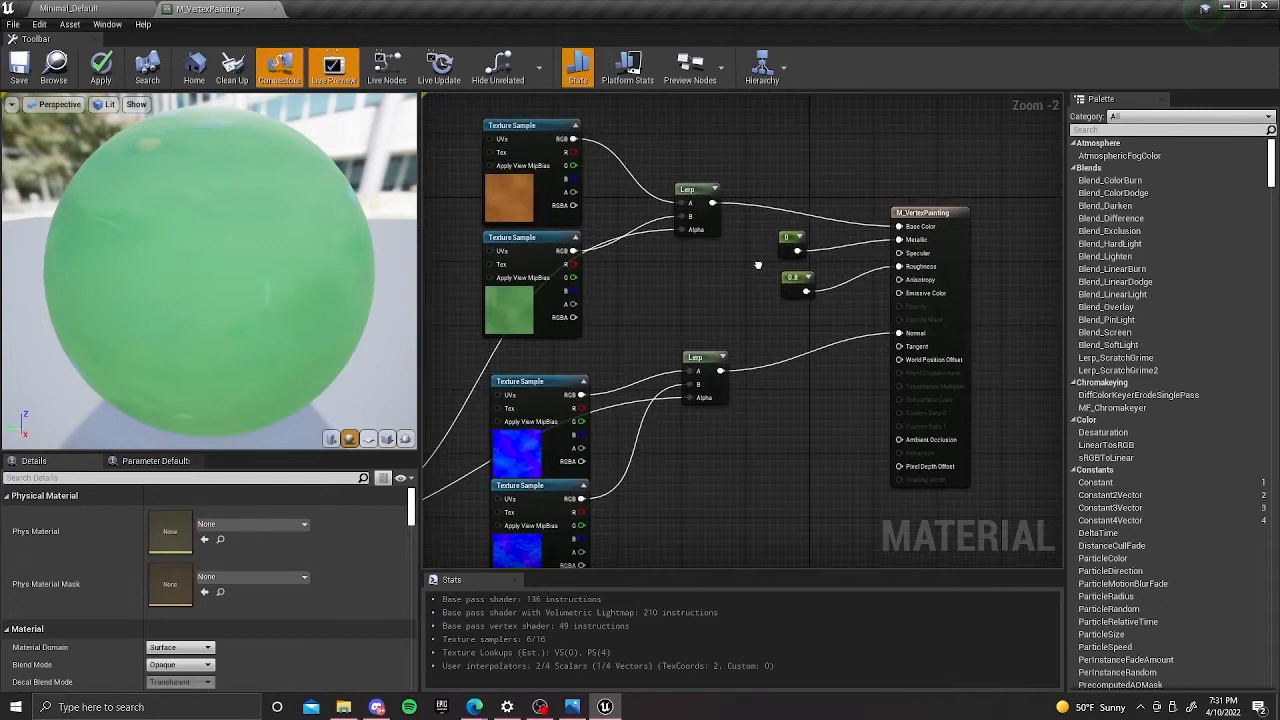
mouse_move(326, 150)
mouse_down()
mouse_move(240, 160)
mouse_move(328, 153)
mouse_up()
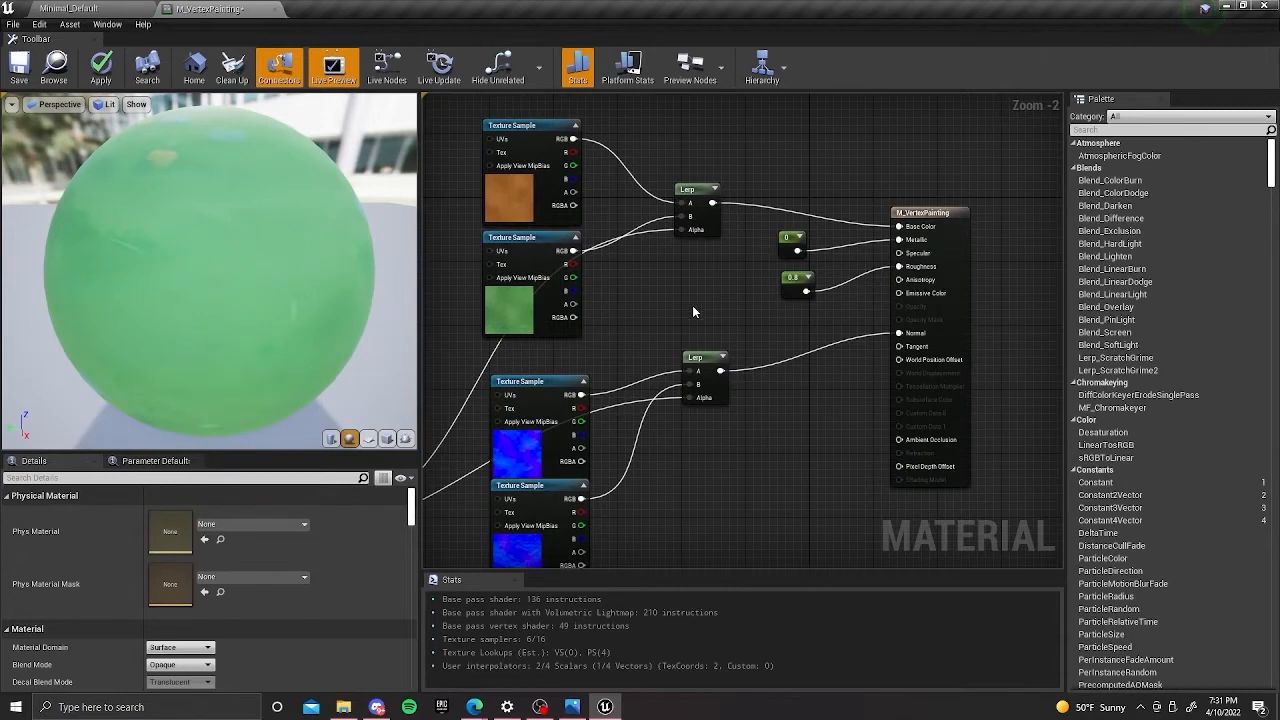
scroll(718, 205, down, 2)
right_drag(718, 205, 752, 257)
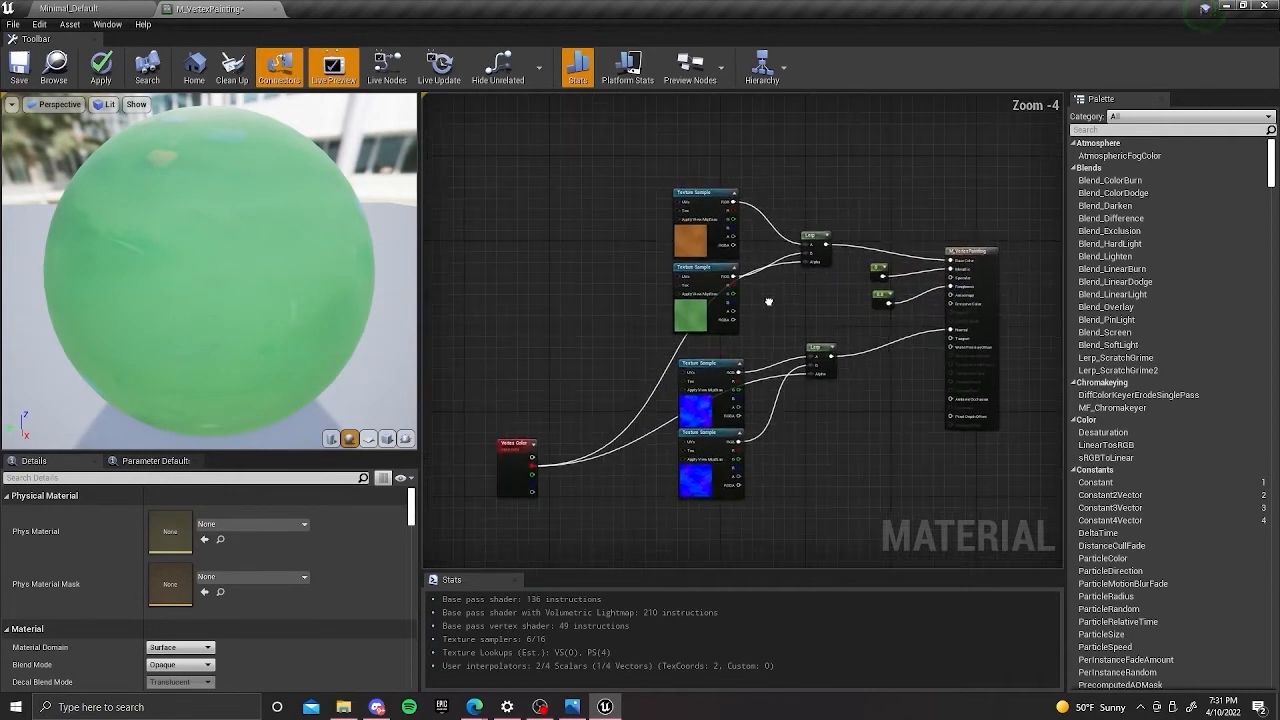
click(681, 270)
click(677, 239)
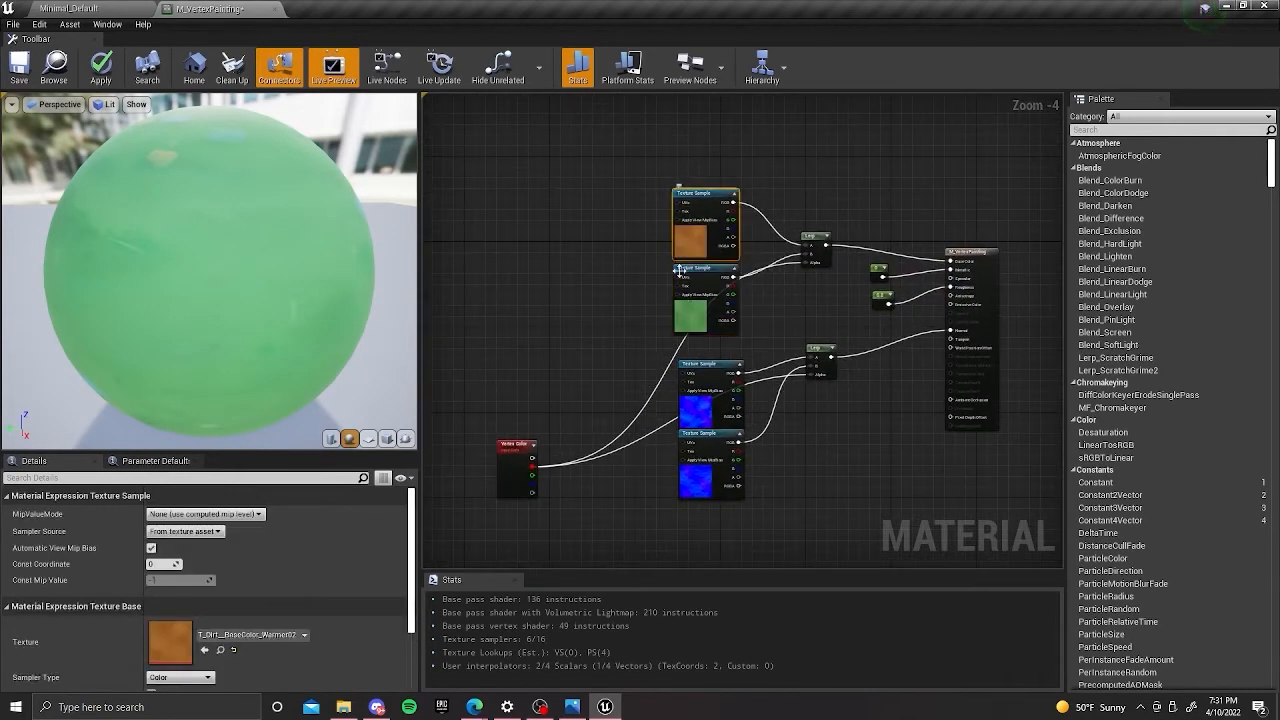
click(678, 328)
click(685, 245)
click(676, 316)
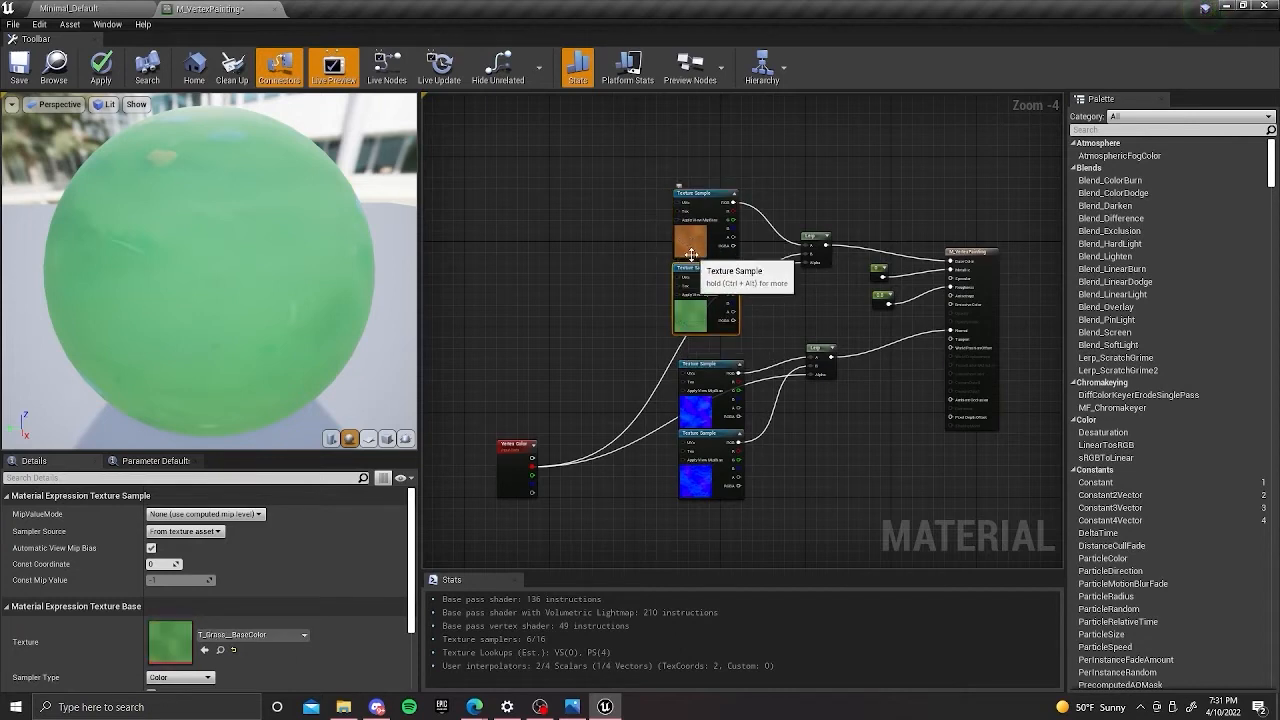
Move the Vertex Color node up and closer to the texture samples, level with the gap between the two pairs.
drag(522, 487, 554, 393)
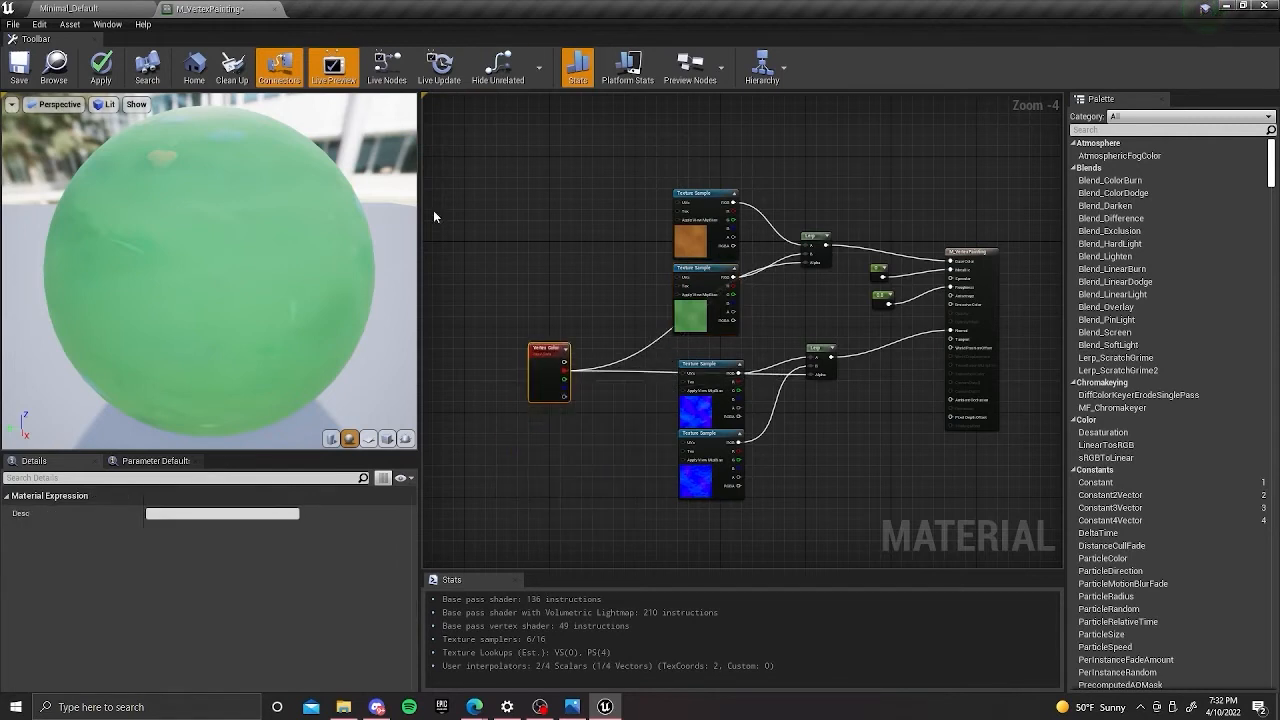
click(624, 187)
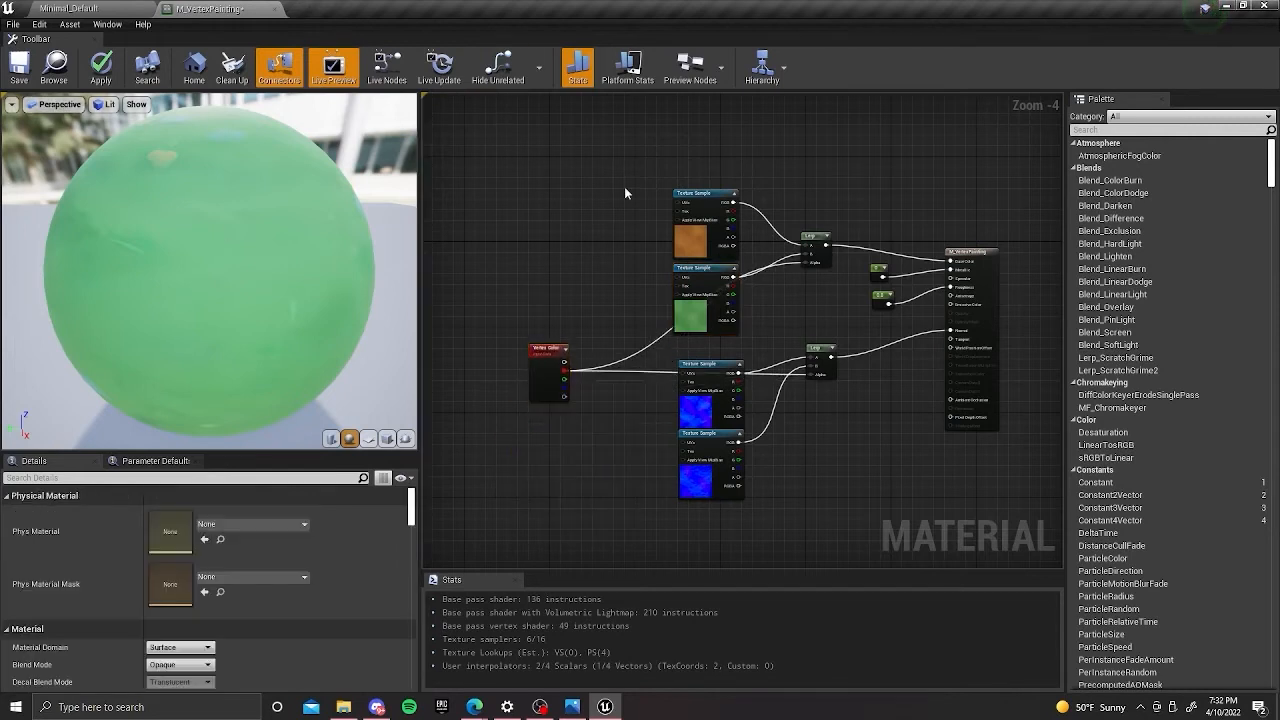
right_drag(571, 259, 587, 233)
drag(510, 139, 1048, 550)
right_drag(1003, 424, 847, 413)
drag(826, 434, 950, 470)
right_drag(779, 420, 922, 453)
drag(541, 370, 535, 383)
click(539, 313)
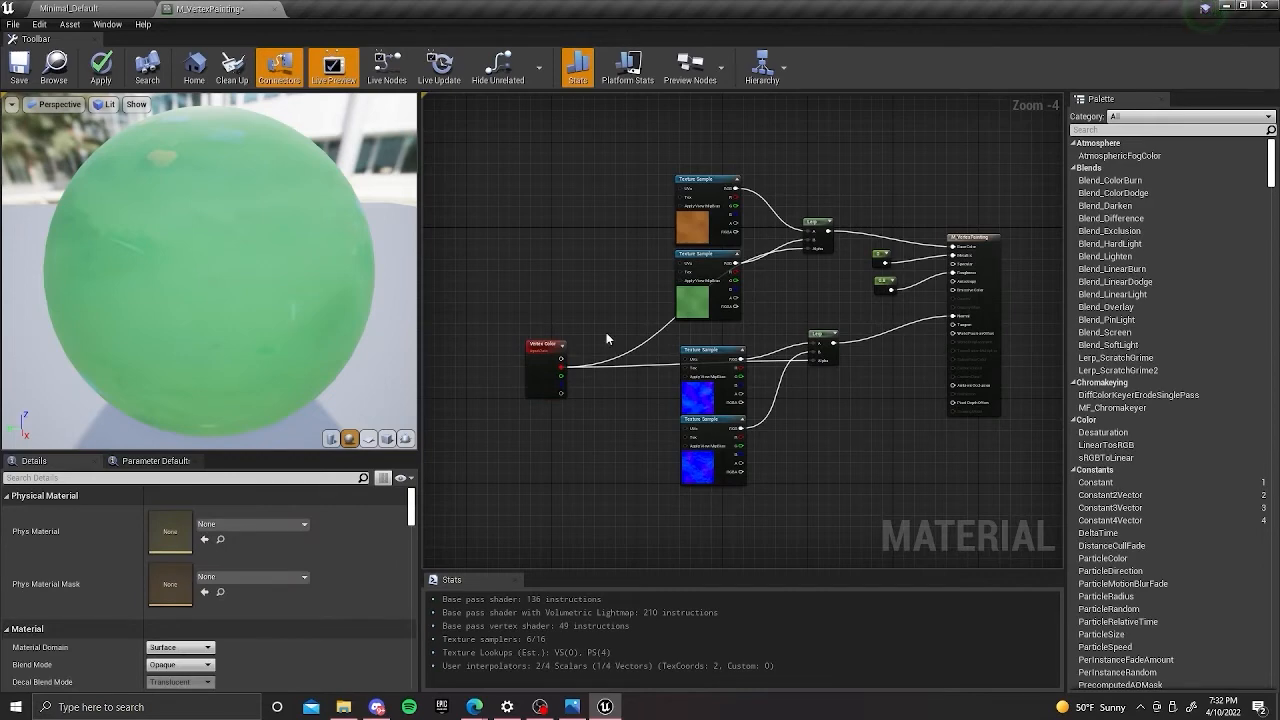
Nudge the Vertex Color node up and enclose it in a comment box titled "Vert Color".
scroll(500, 290, up, 2)
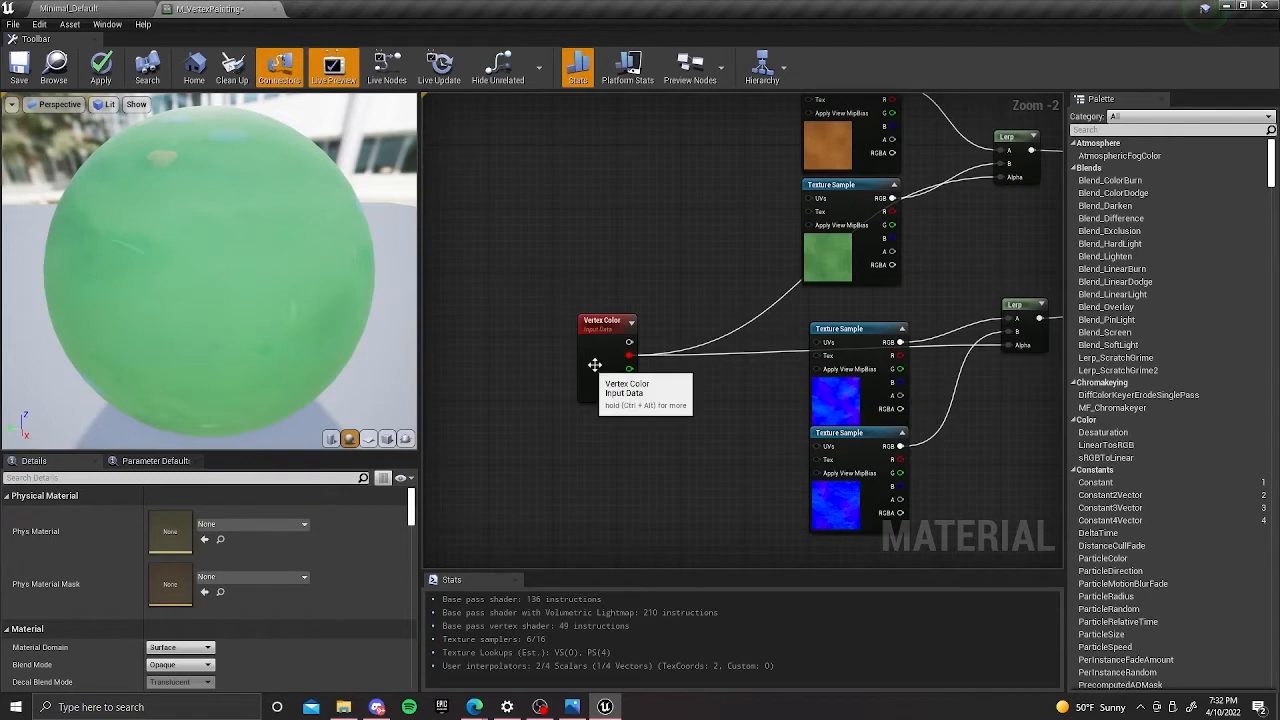
drag(589, 366, 587, 336)
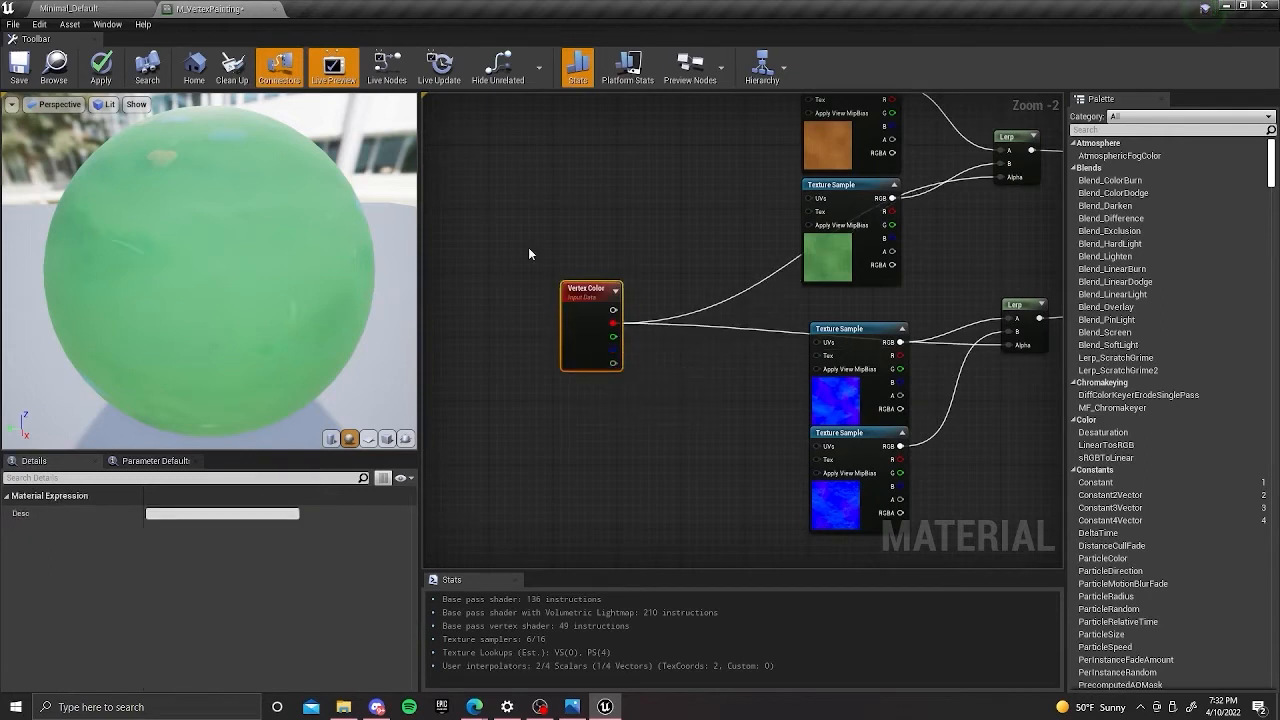
key(c)
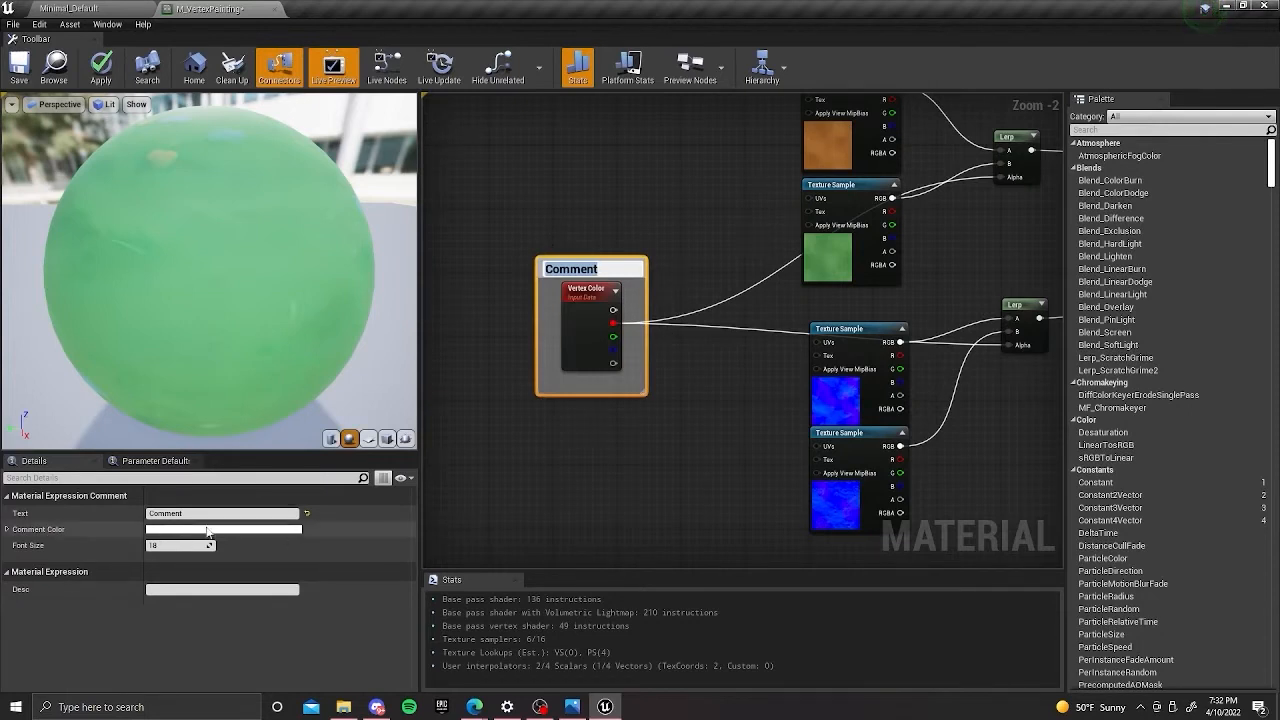
text(Vert Color)
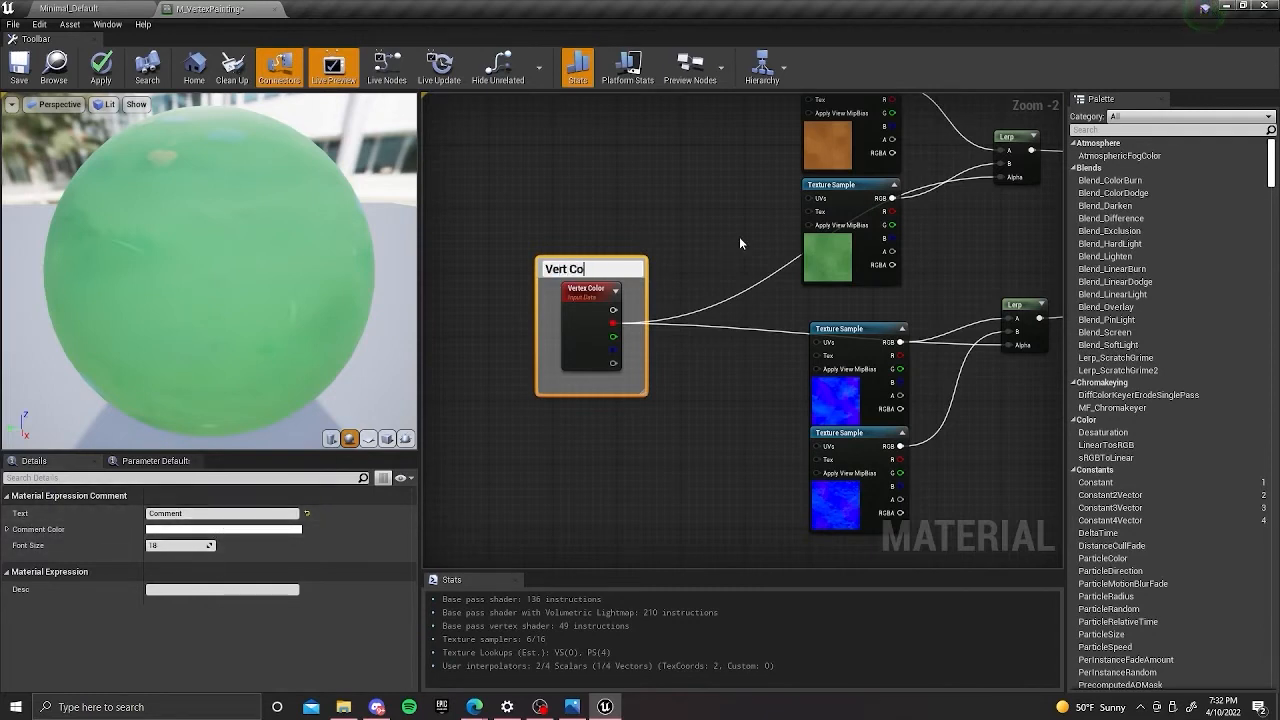
key(Return)
right_drag(739, 236, 665, 302)
scroll(660, 280, down, 2)
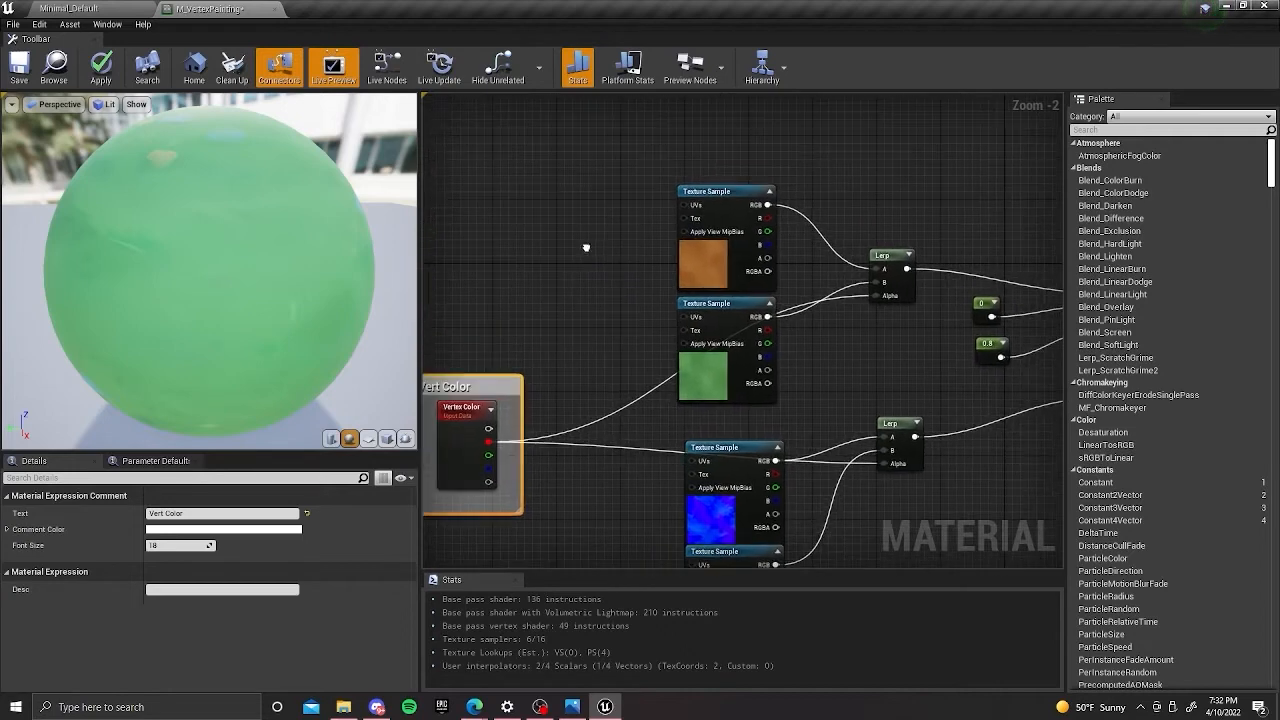
Enclose the two base color texture samples and their Lerp node in a comment box titled "Base Color".
right_drag(648, 196, 517, 143)
drag(517, 135, 678, 292)
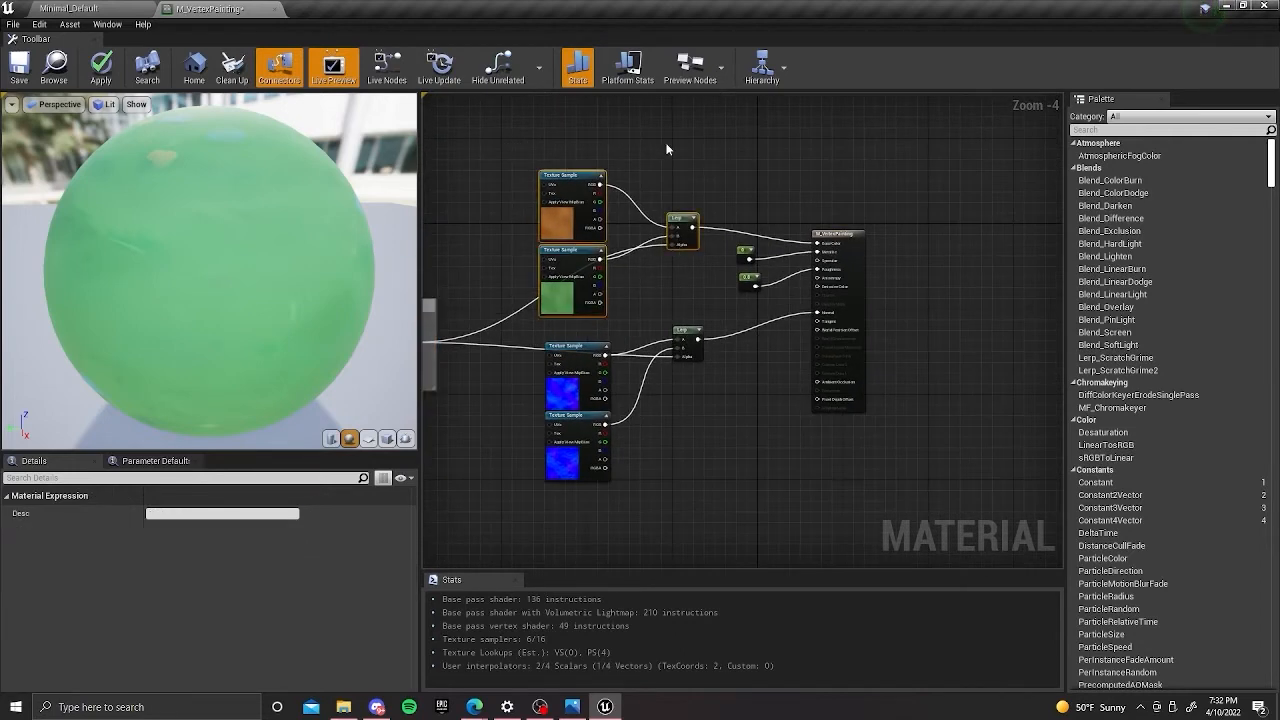
key(c)
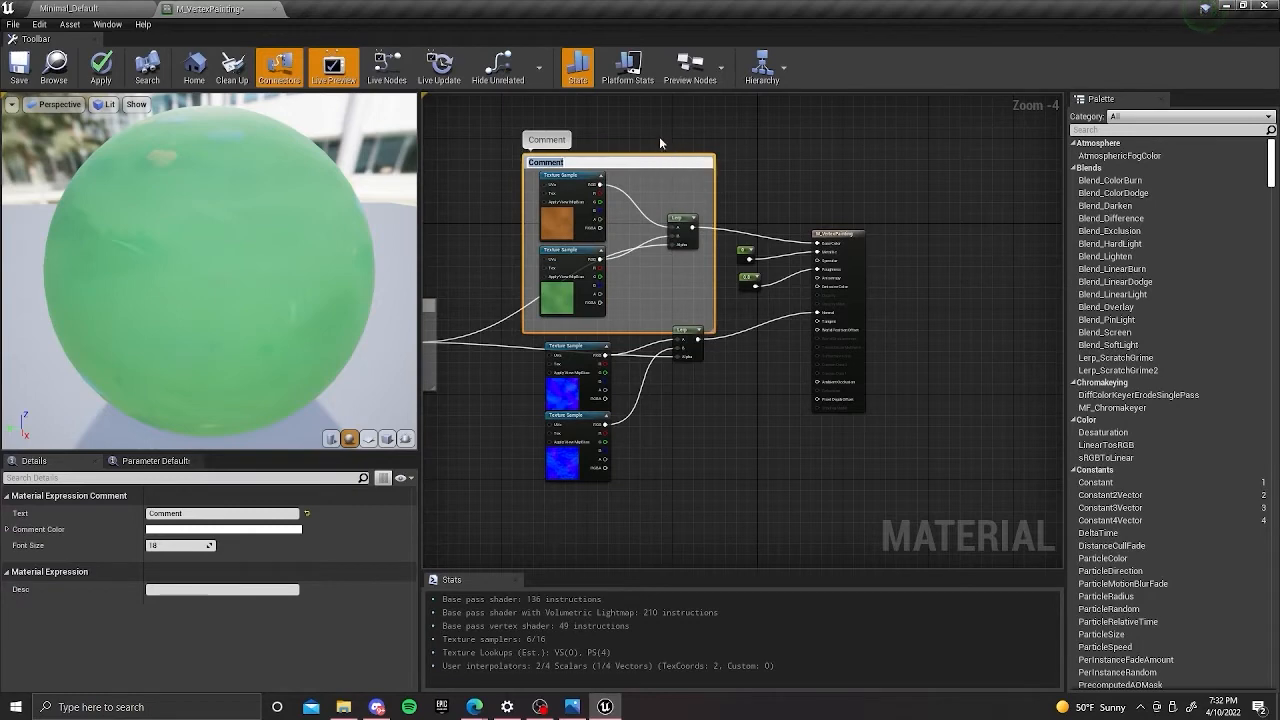
text(Base Color)
key(Return)
Shift the two normal texture samples and their Lerp down, and enclose them in a comment box titled "Normal".
drag(694, 487, 542, 338)
drag(694, 351, 710, 404)
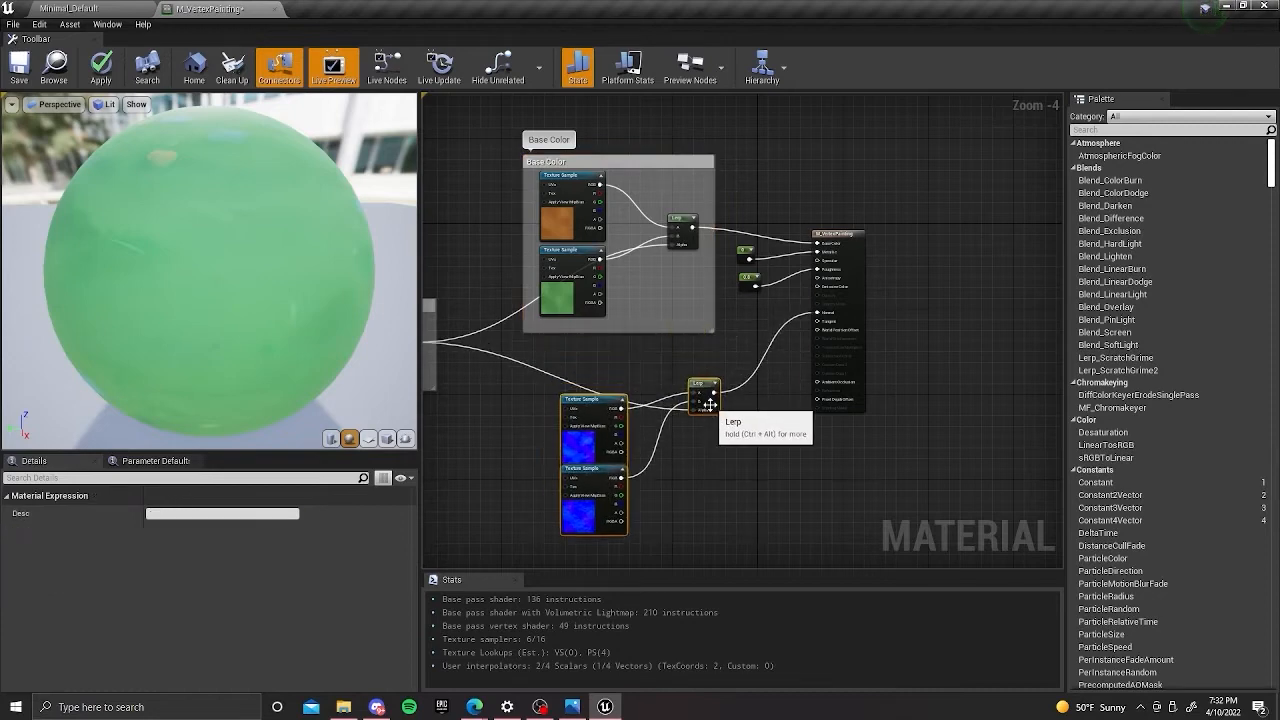
text(c)
text(Normal)
key(Return)
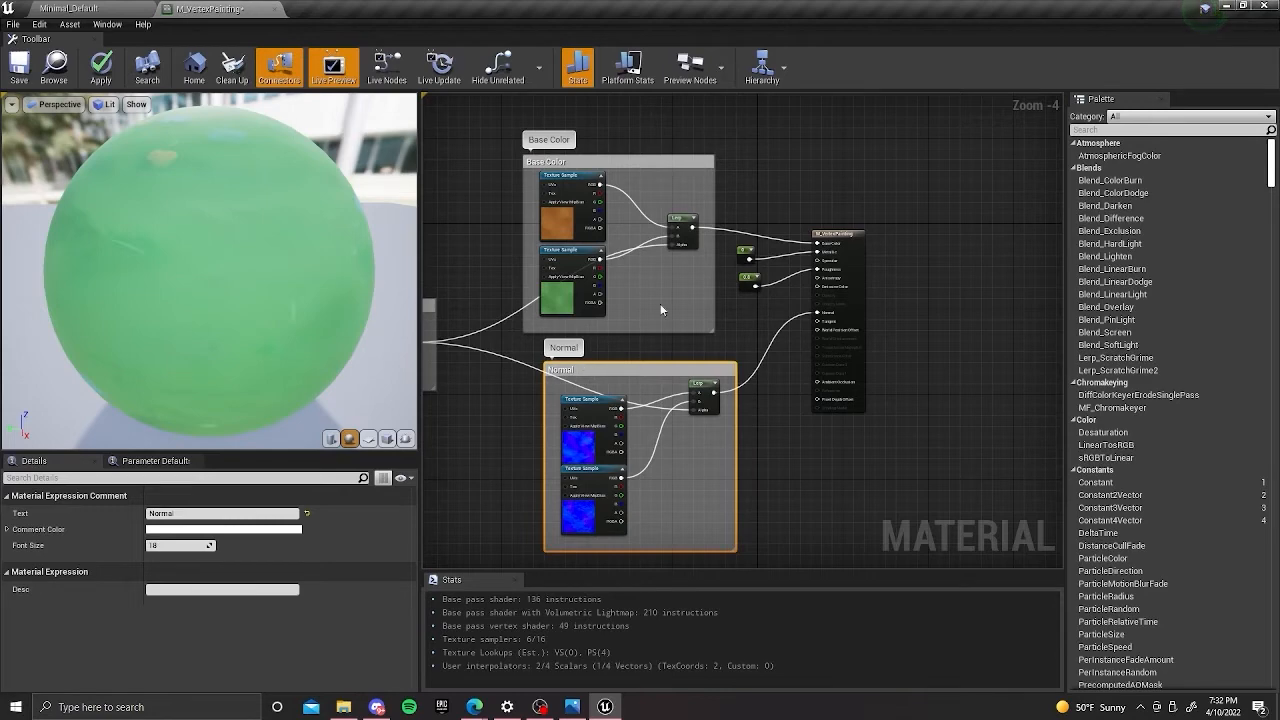
Move the material output node farther from the Lerps and enclose the 0.8 constant in a comment box titled "Roughness".
drag(857, 263, 911, 258)
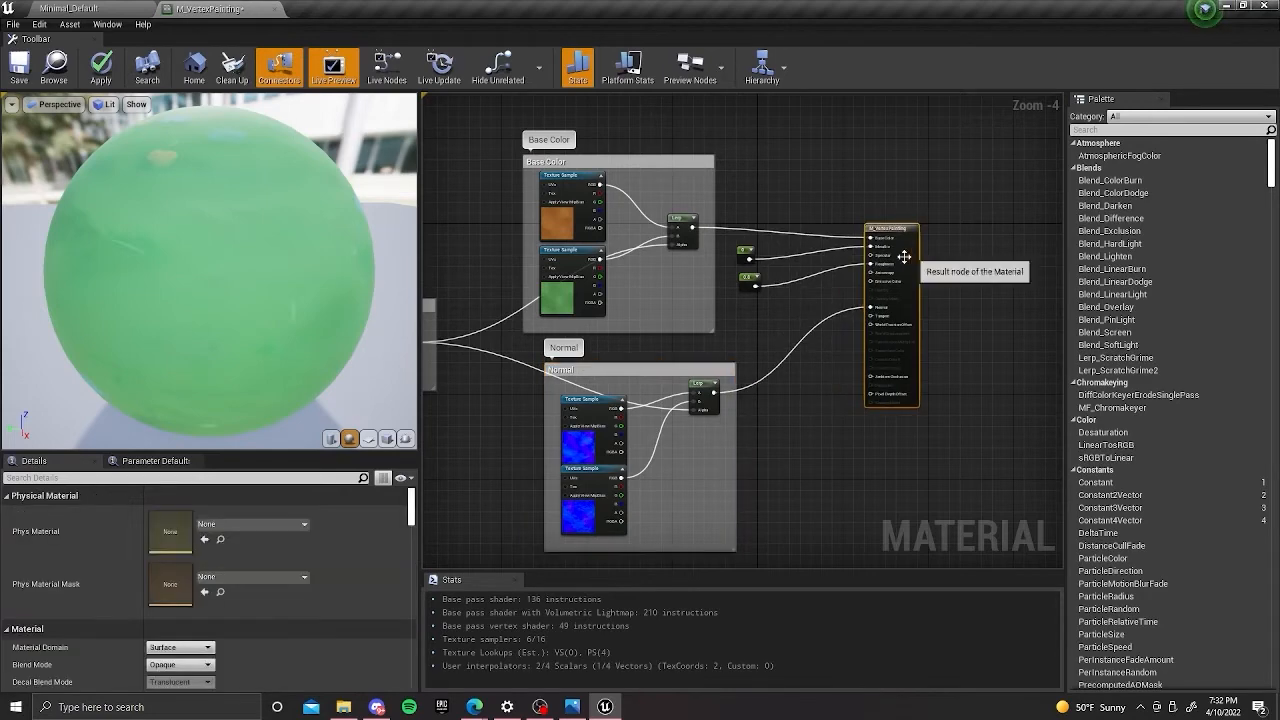
click(747, 288)
text(c)
text(Roughness)
key(Return)
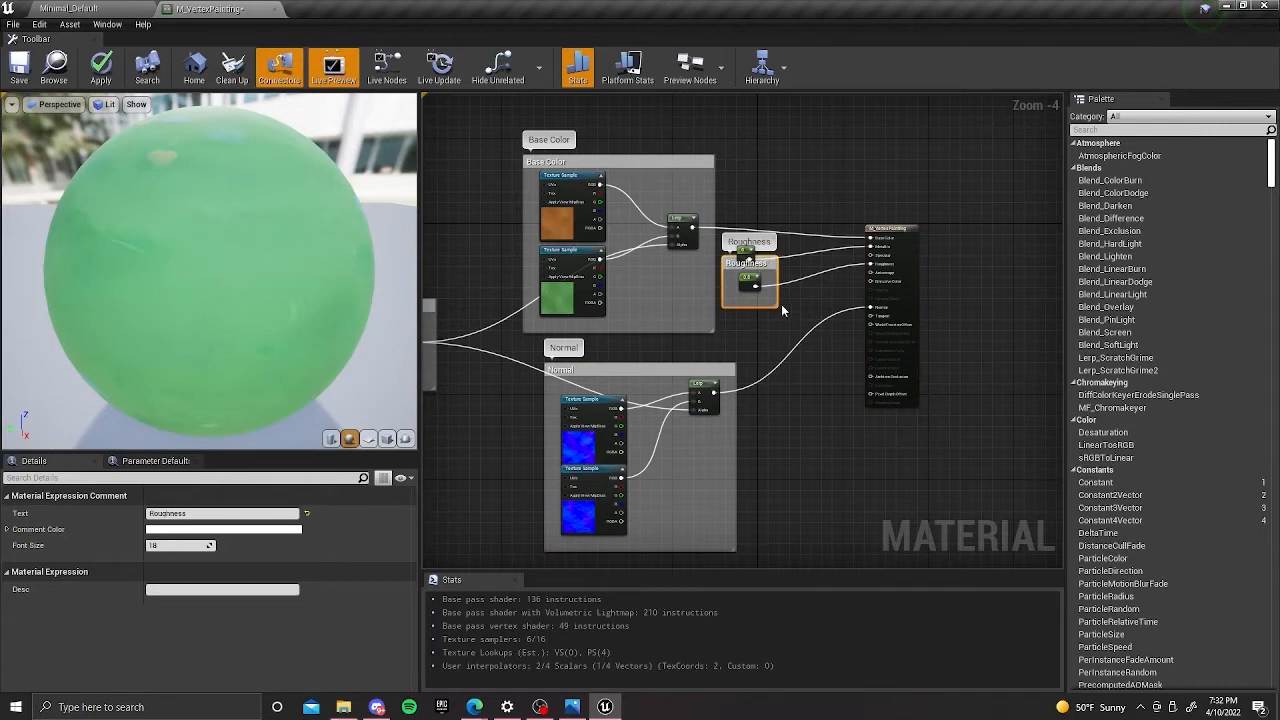
Separate the Roughness comment from the 0 constant, and enclose that constant in a comment box titled "Metallic".
click(751, 322)
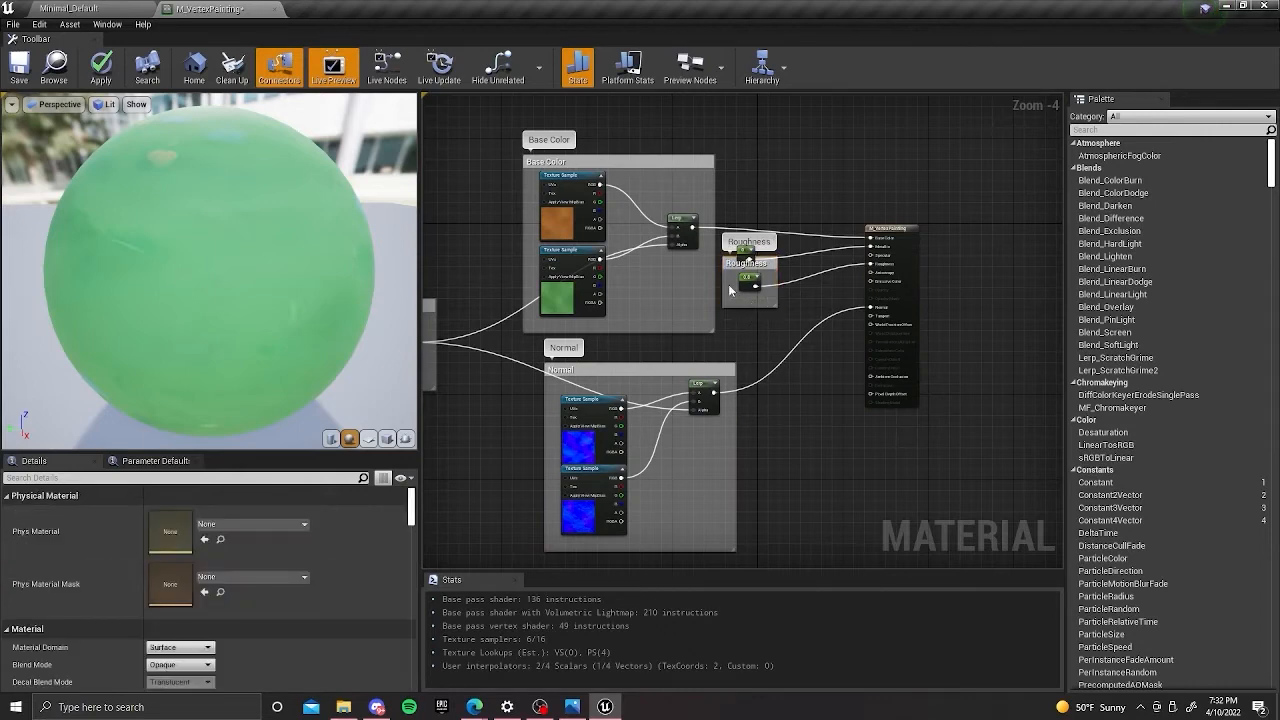
drag(726, 263, 762, 285)
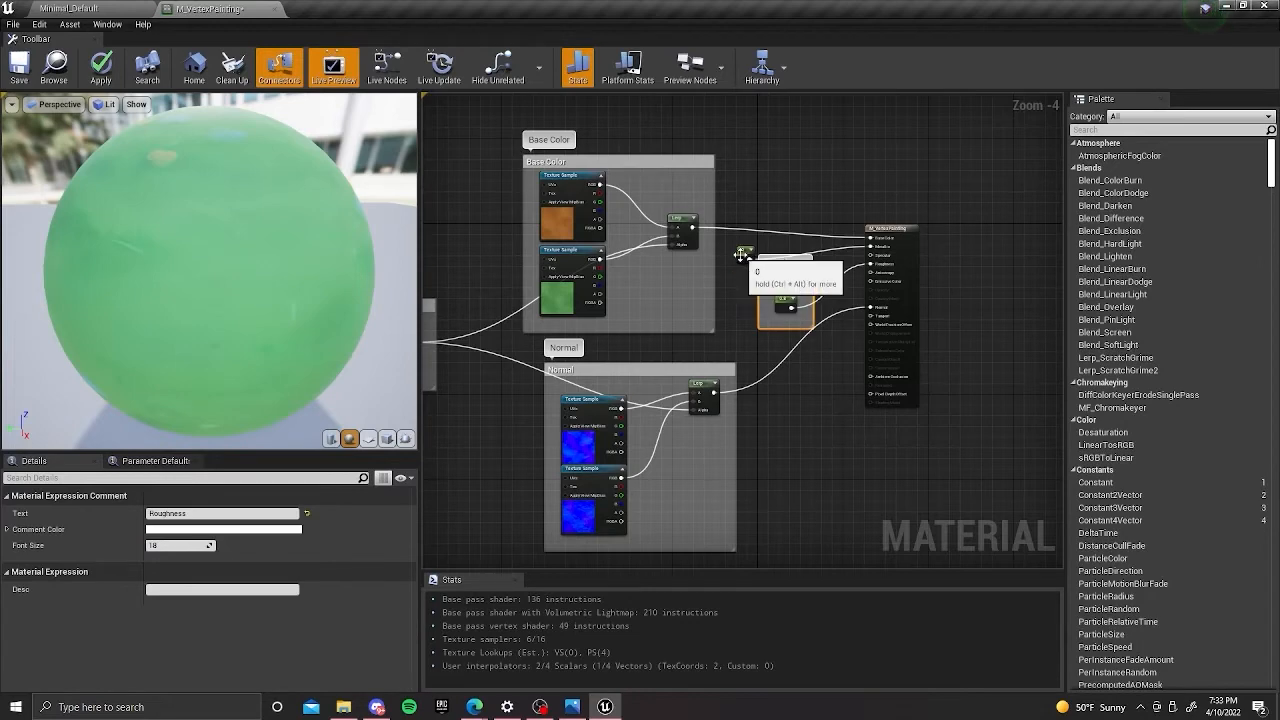
drag(742, 258, 754, 214)
key(c)
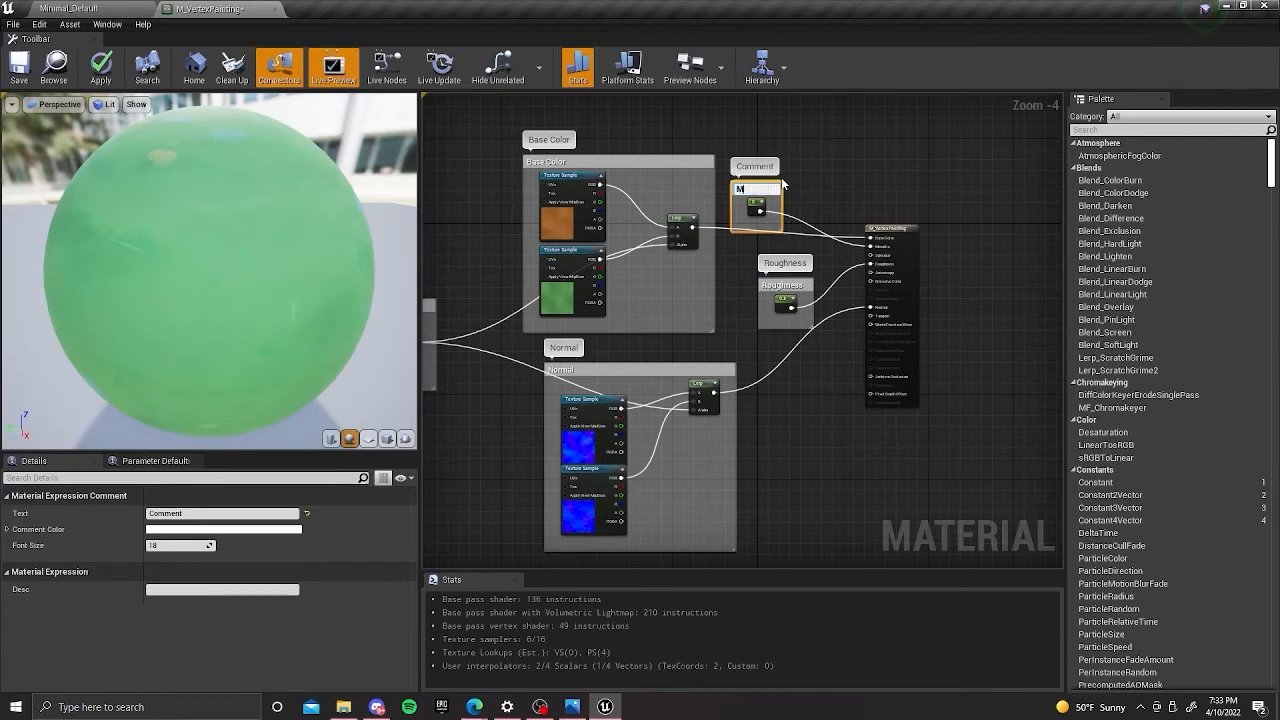
text(lic)
key(Return)
Lower the Roughness and Metallic comments beside the output node and save the material.
right_drag(842, 365, 837, 326)
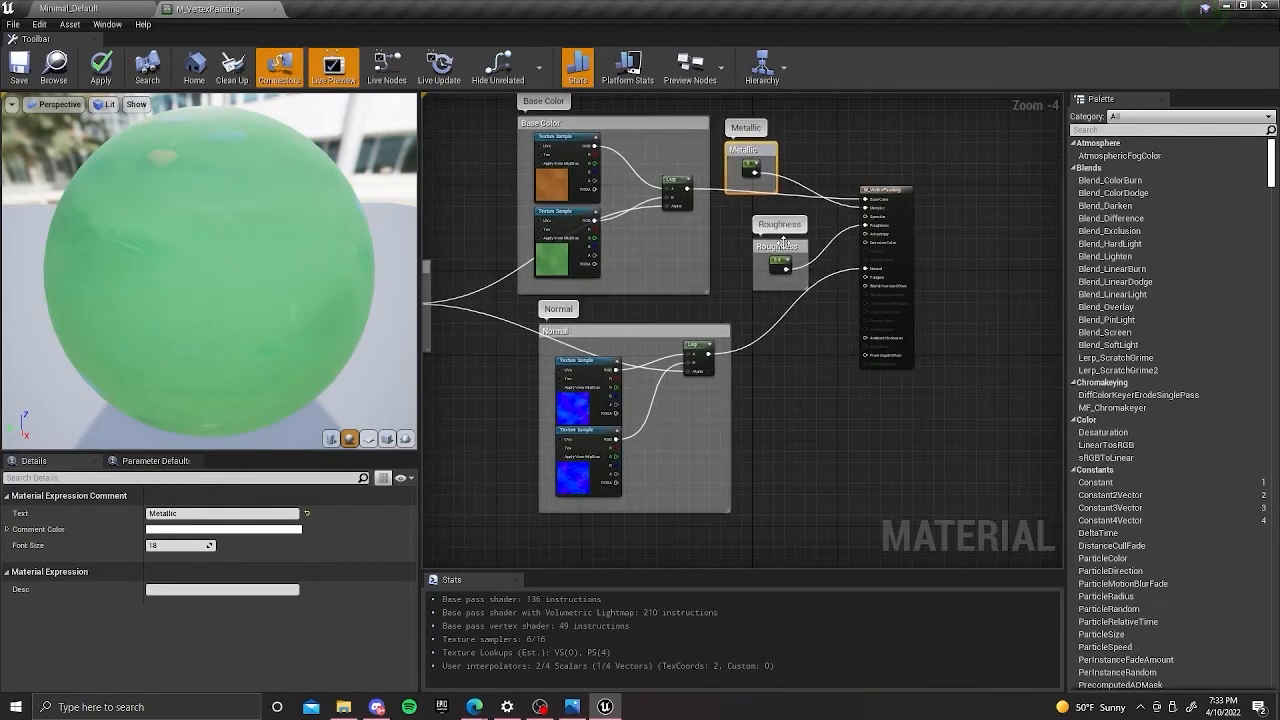
drag(783, 243, 792, 276)
drag(763, 150, 770, 215)
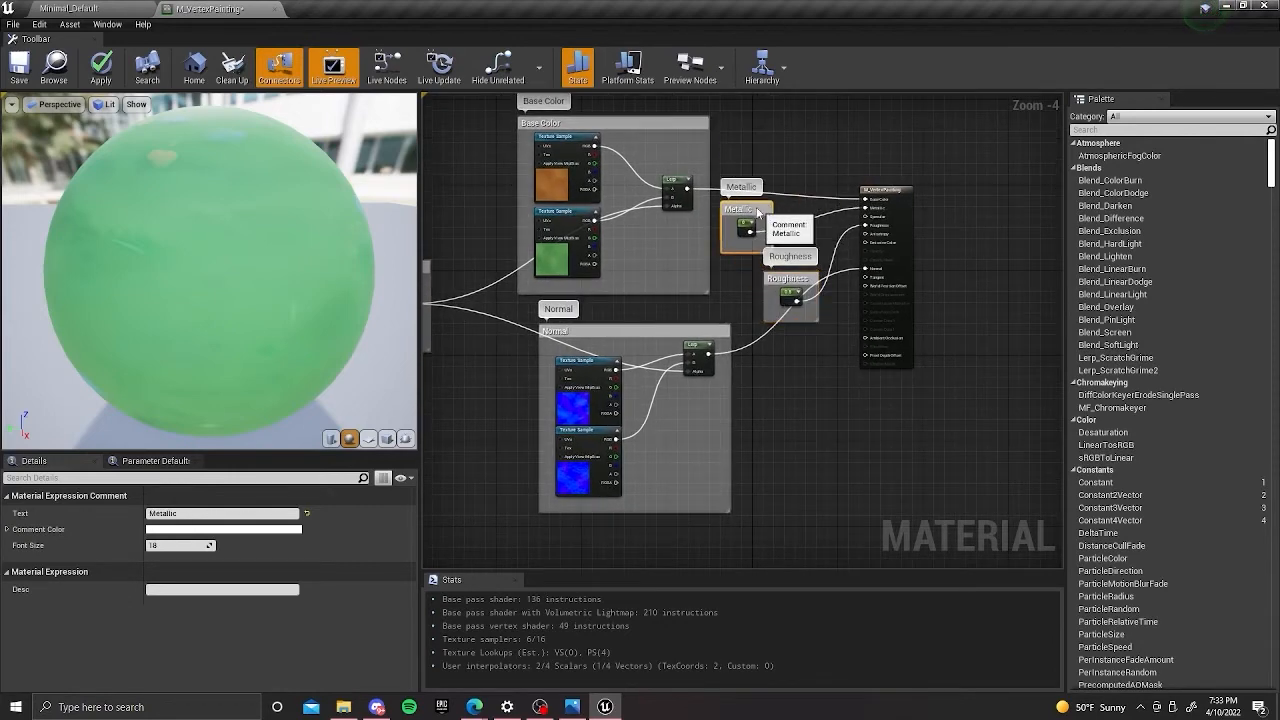
scroll(830, 280, down, 3)
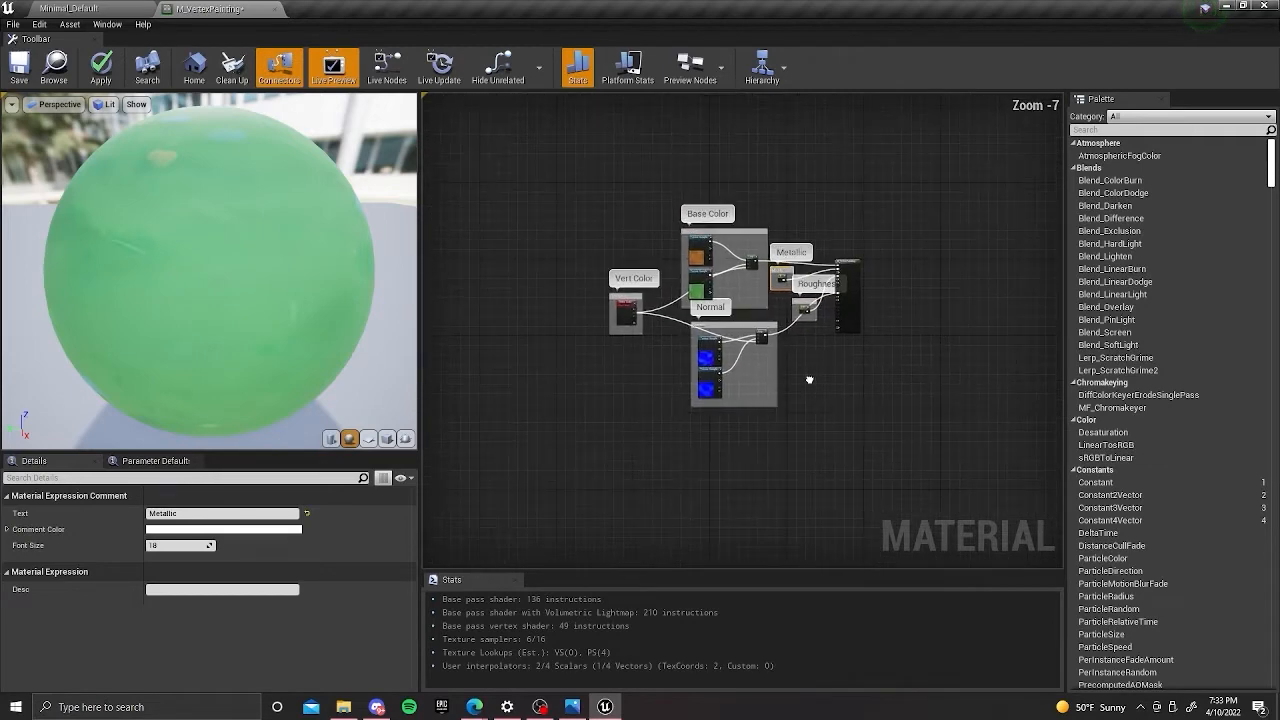
click(19, 66)
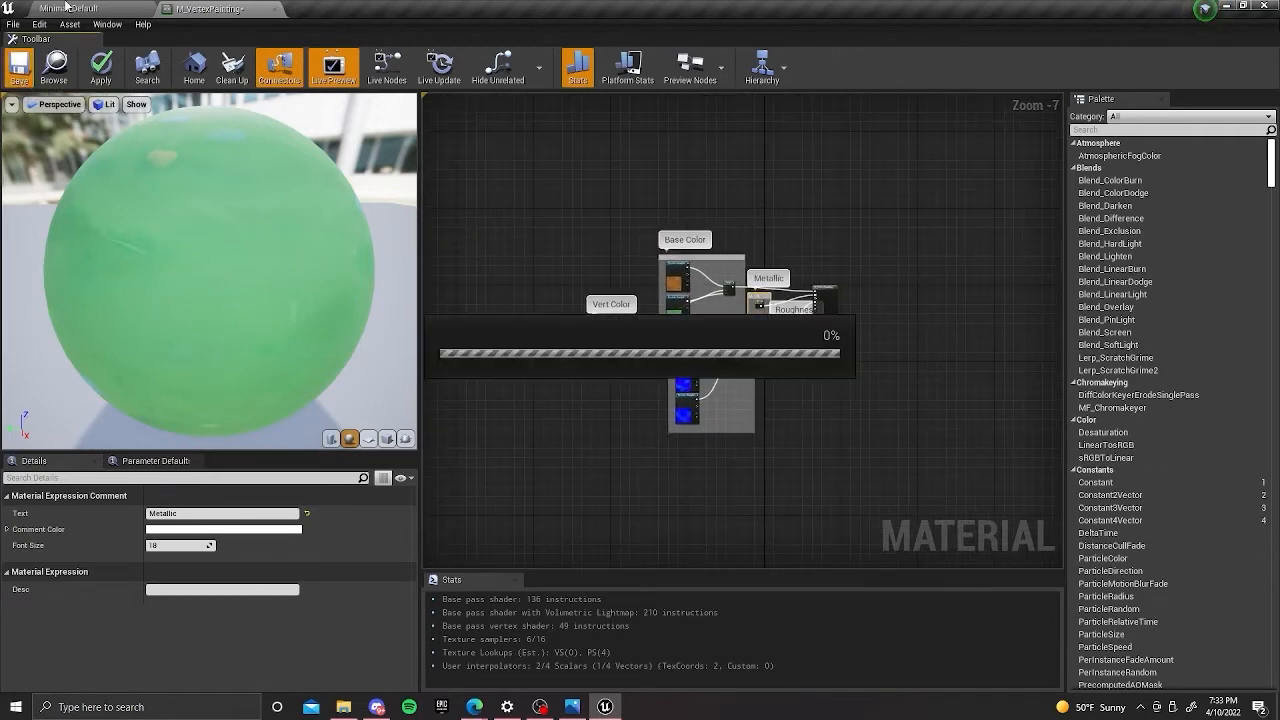
Return to the Minimal_Default level and open the 02_Materials content folder.
click(66, 8)
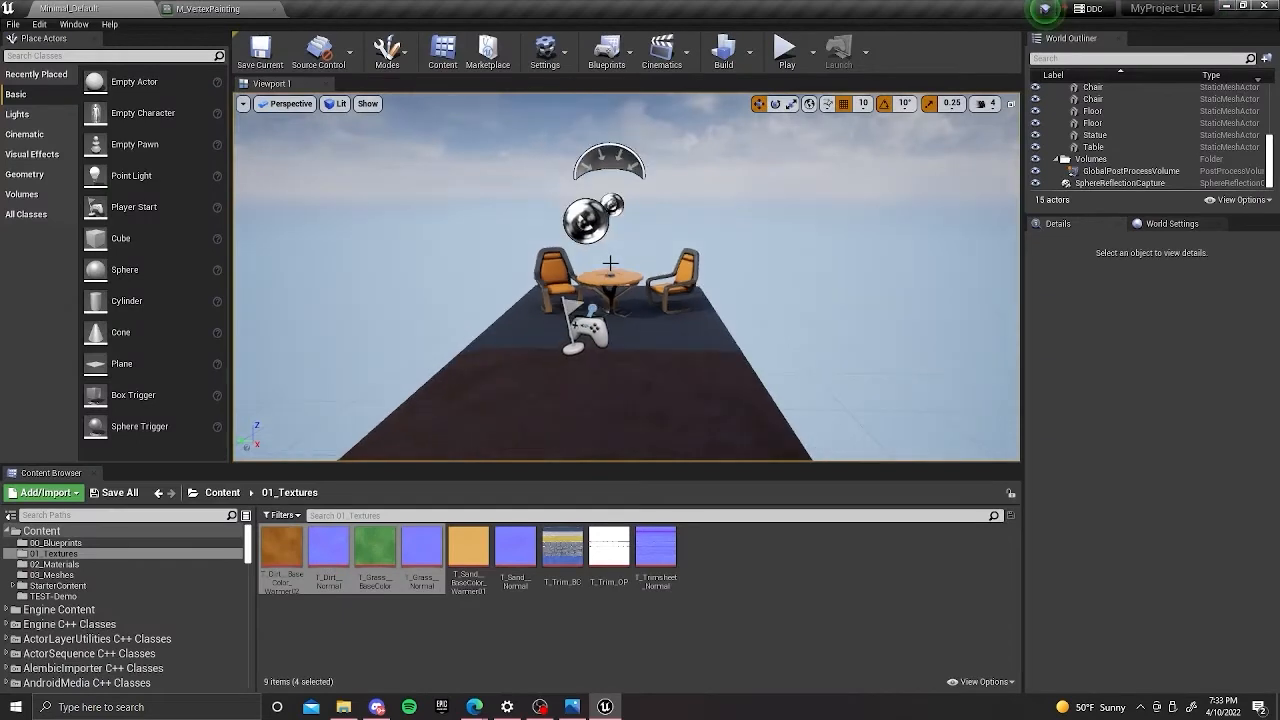
right_drag(669, 340, 672, 380)
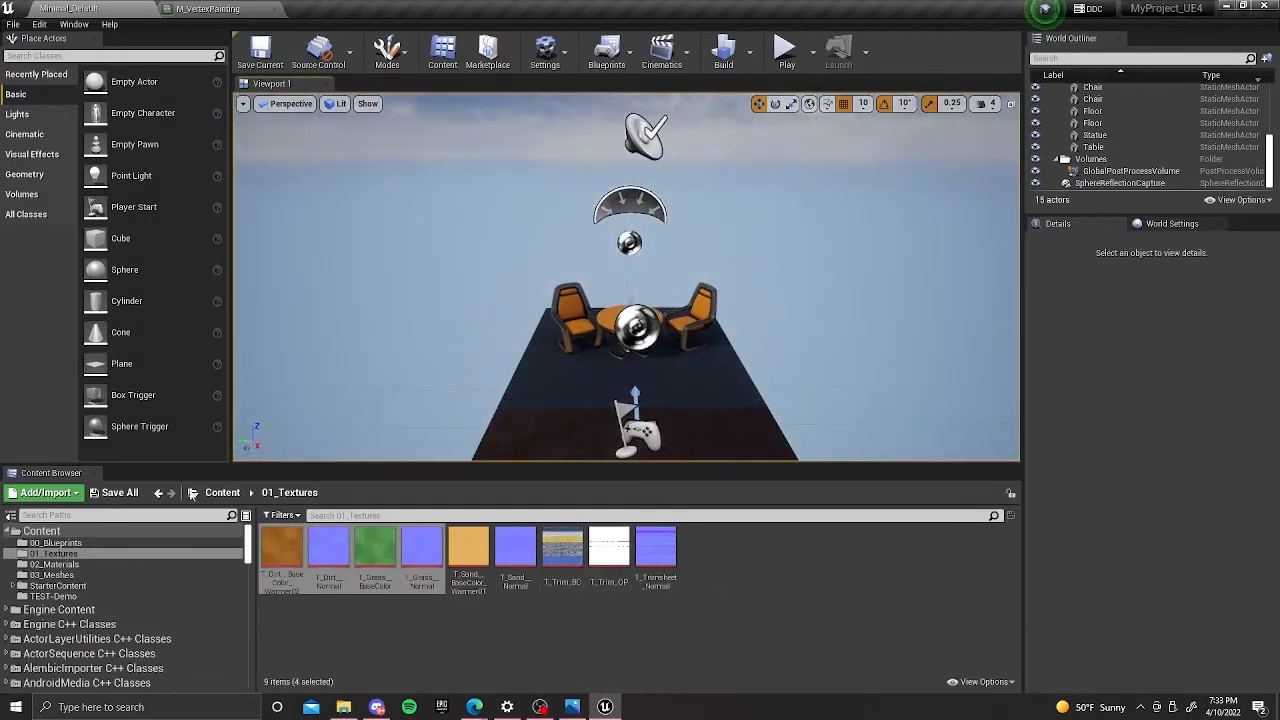
click(222, 492)
drag(562, 555, 375, 550)
click(395, 590)
click(375, 548)
double_click(375, 548)
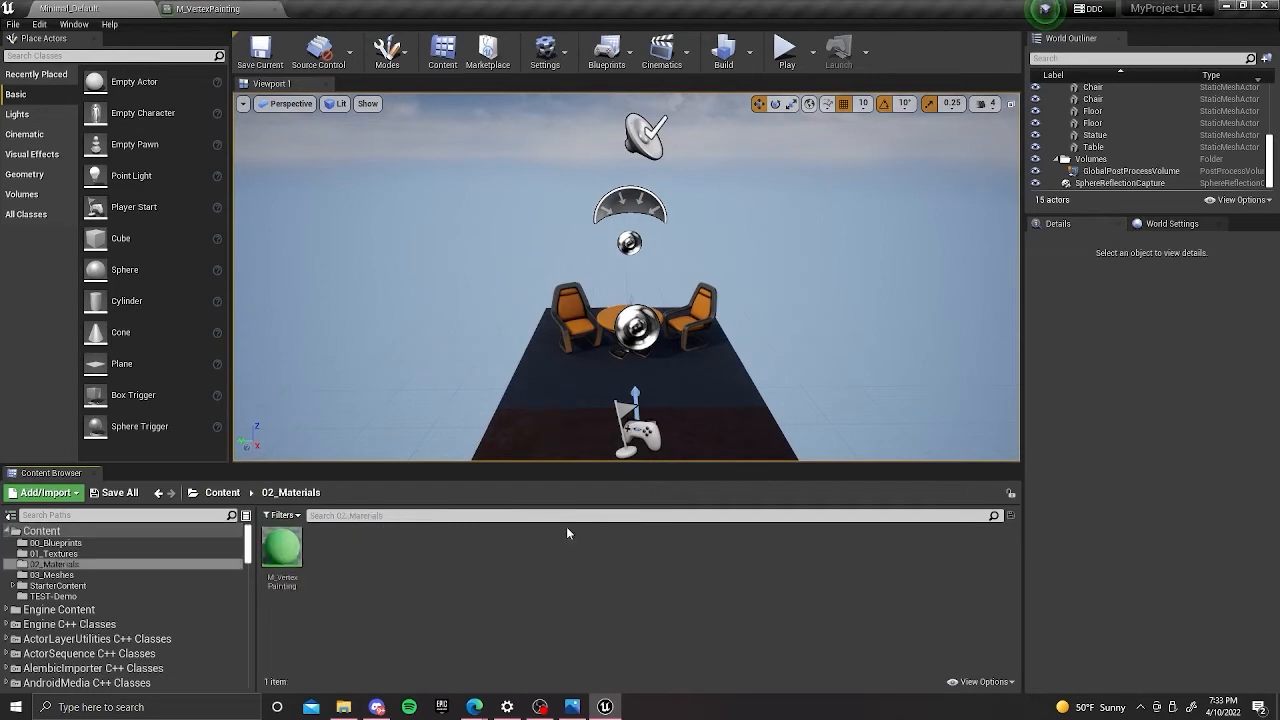
Apply the M_VertexPainting material to the blue floor section beneath the table and chairs.
scroll(708, 279, down, 3)
alt+drag(721, 295, 690, 275)
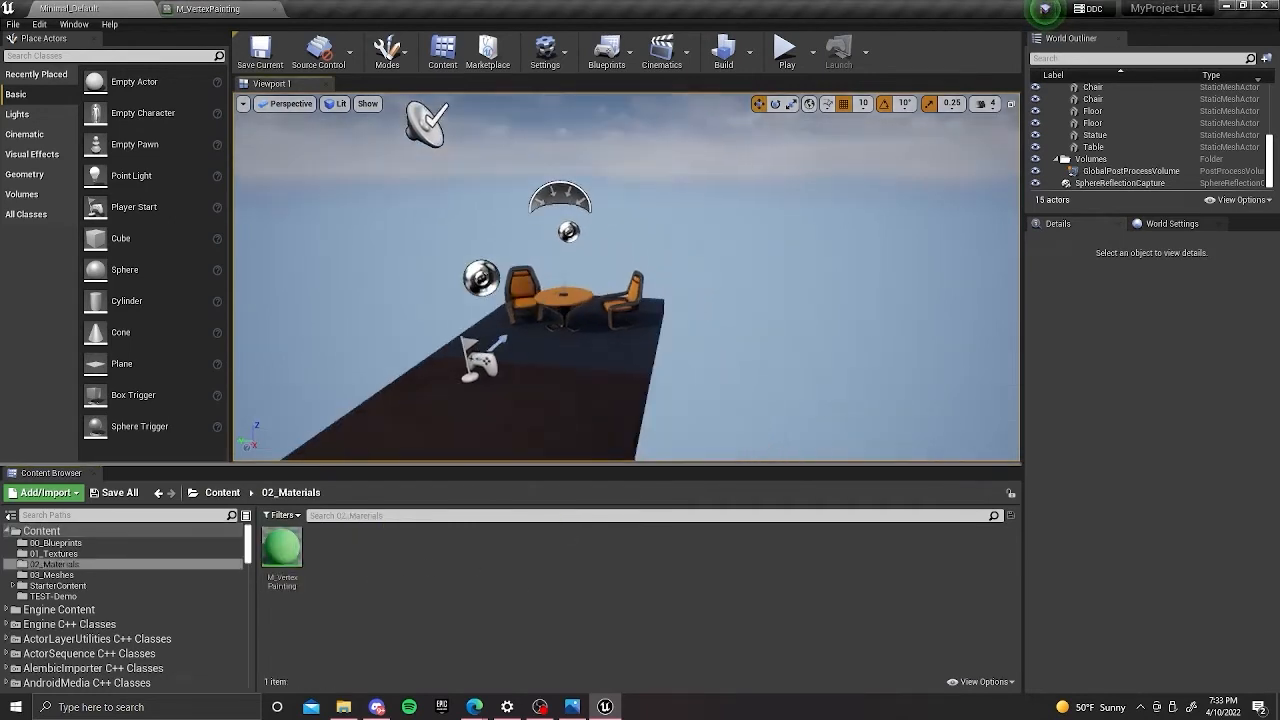
middle_drag(690, 275, 650, 265)
middle_drag(640, 346, 630, 382)
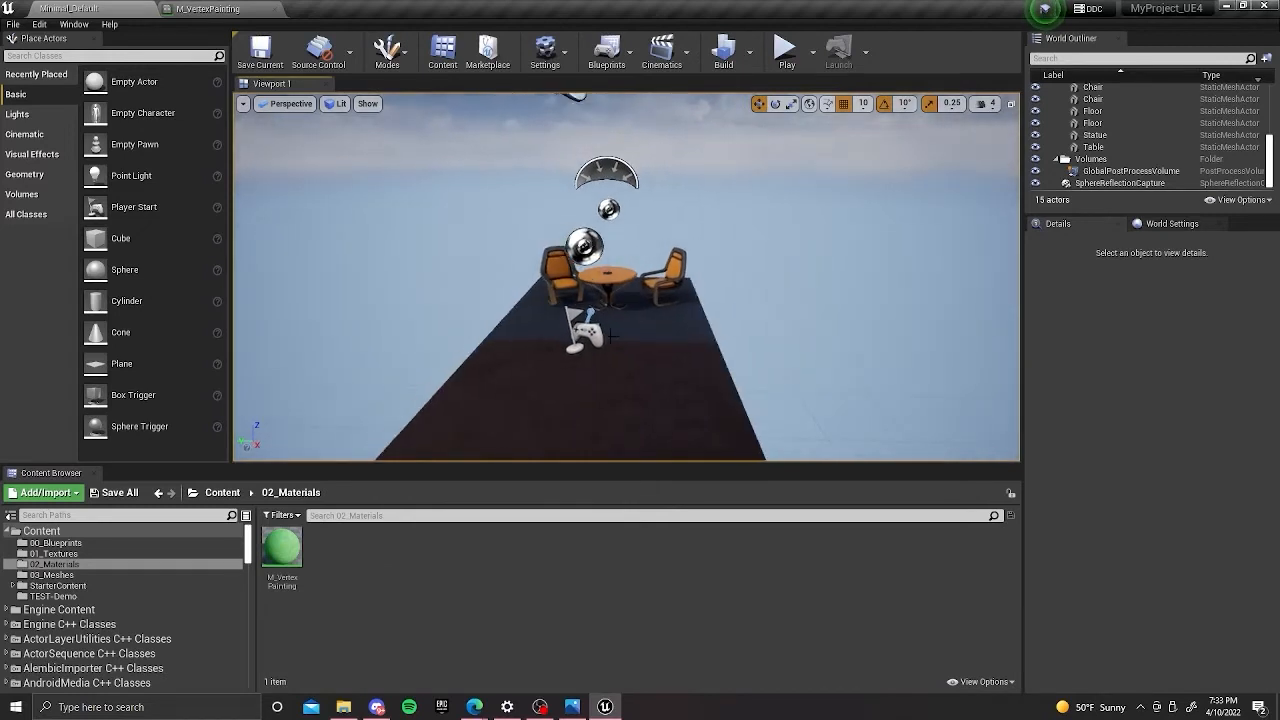
scroll(626, 264, up, 10)
scroll(594, 272, down, 3)
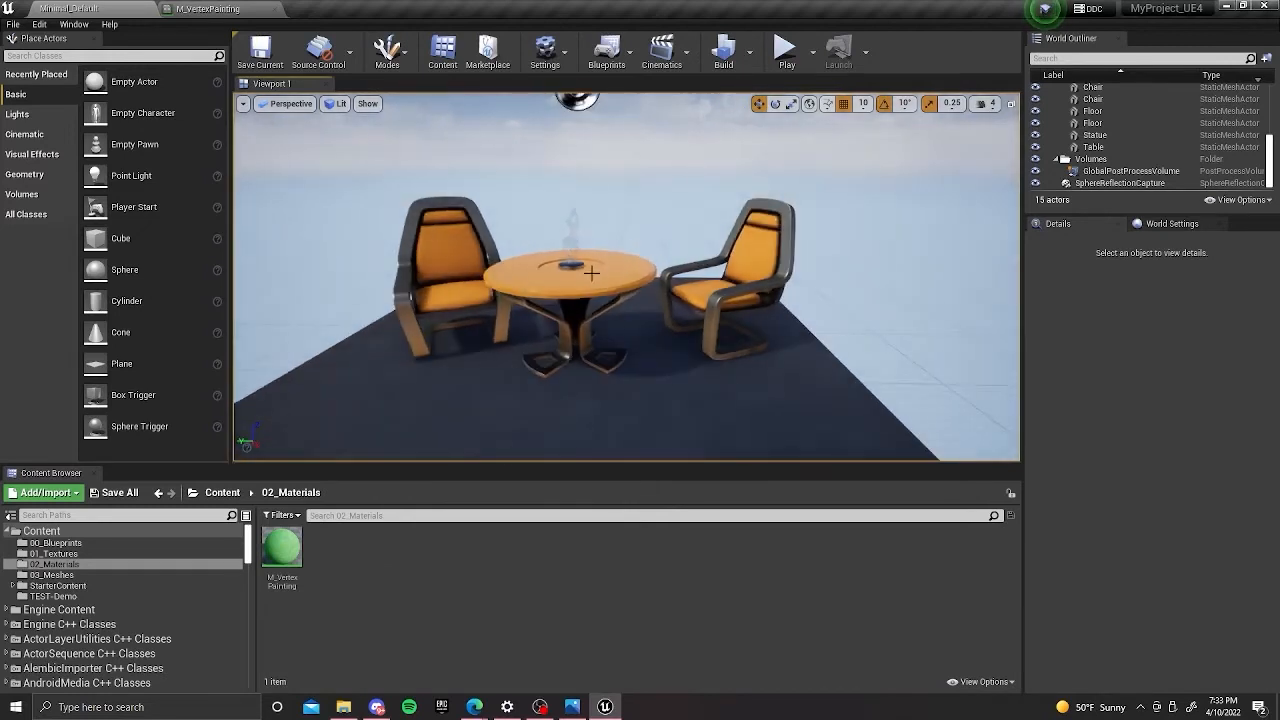
scroll(594, 272, down, 3)
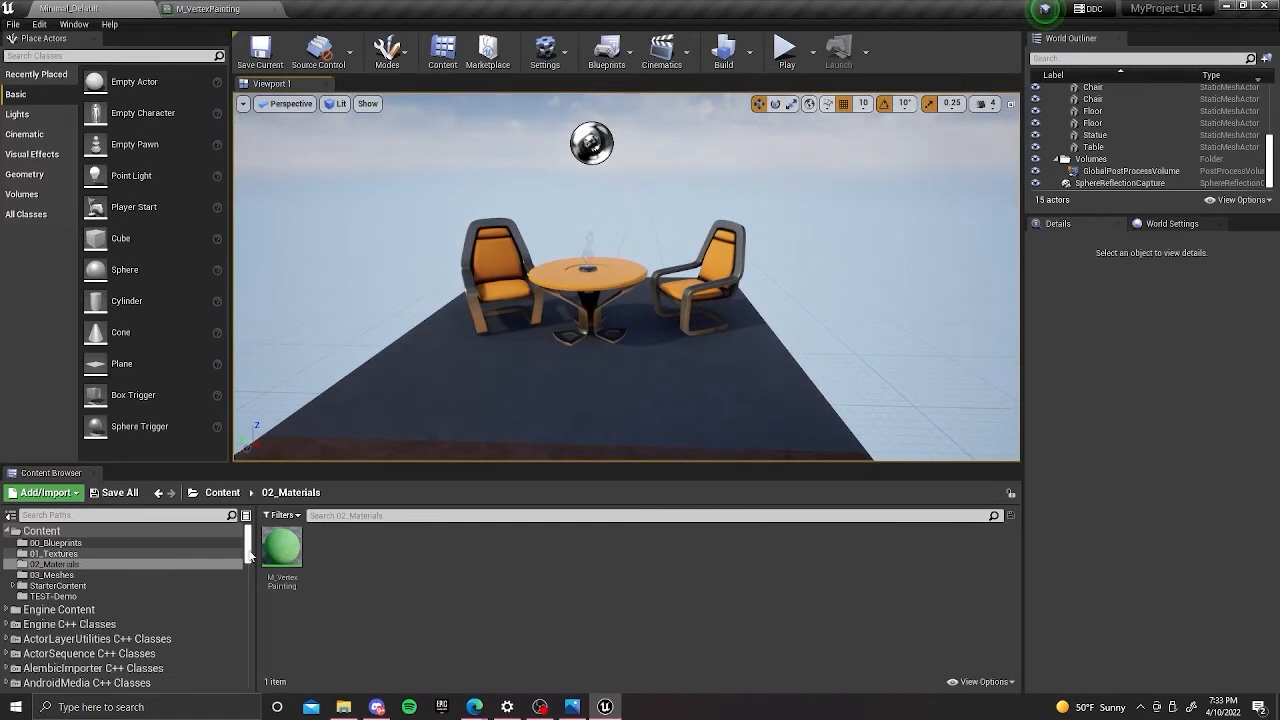
drag(281, 548, 490, 388)
middle_drag(605, 405, 635, 376)
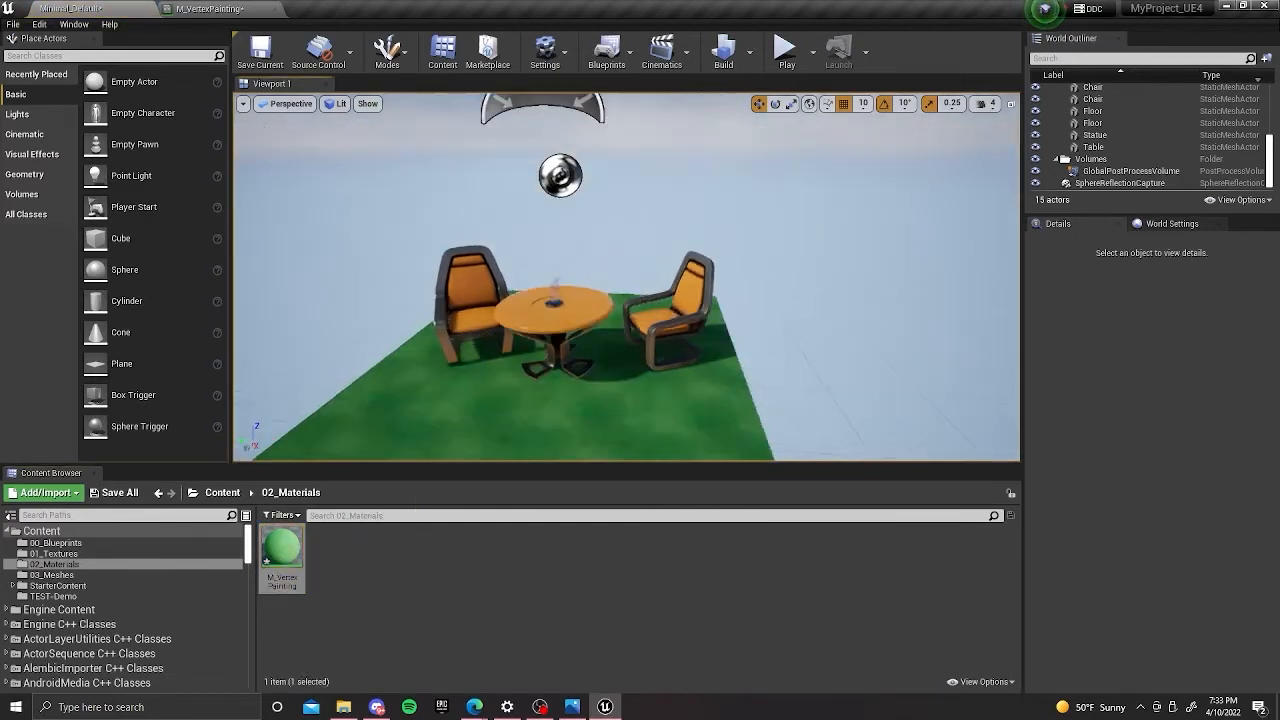
right_drag(605, 405, 566, 358)
middle_drag(566, 359, 568, 394)
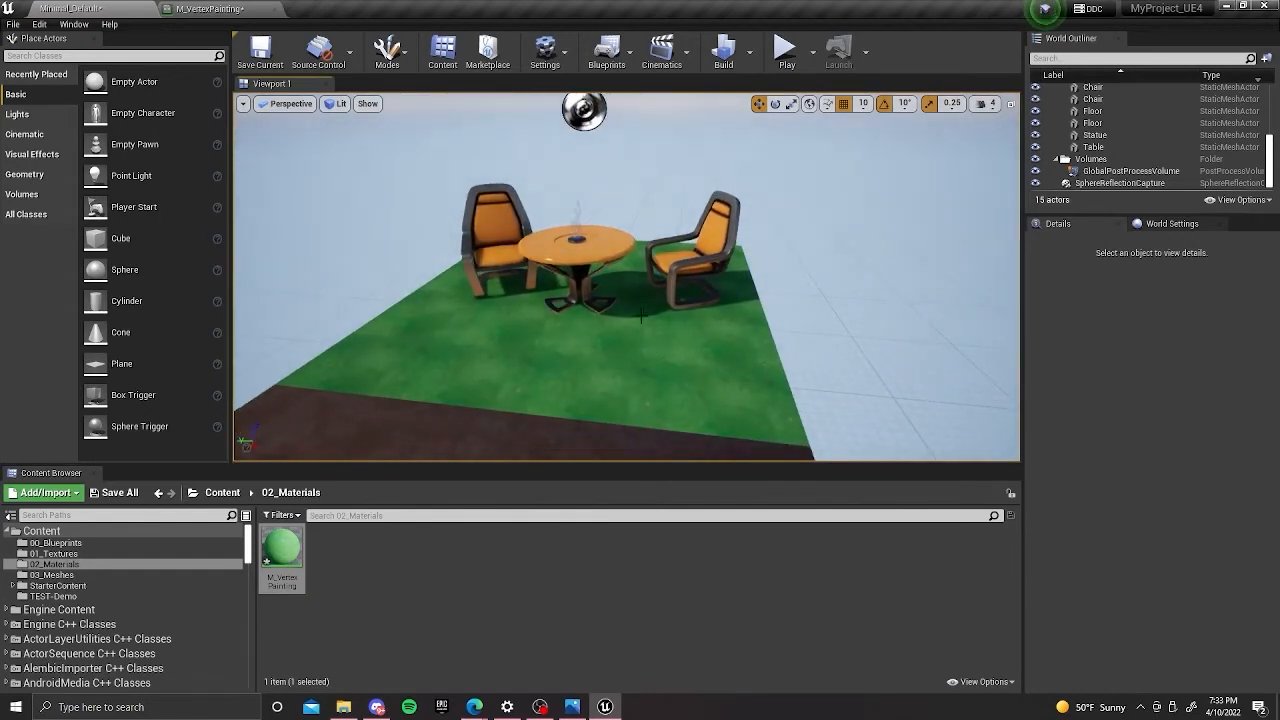
right_drag(558, 361, 565, 361)
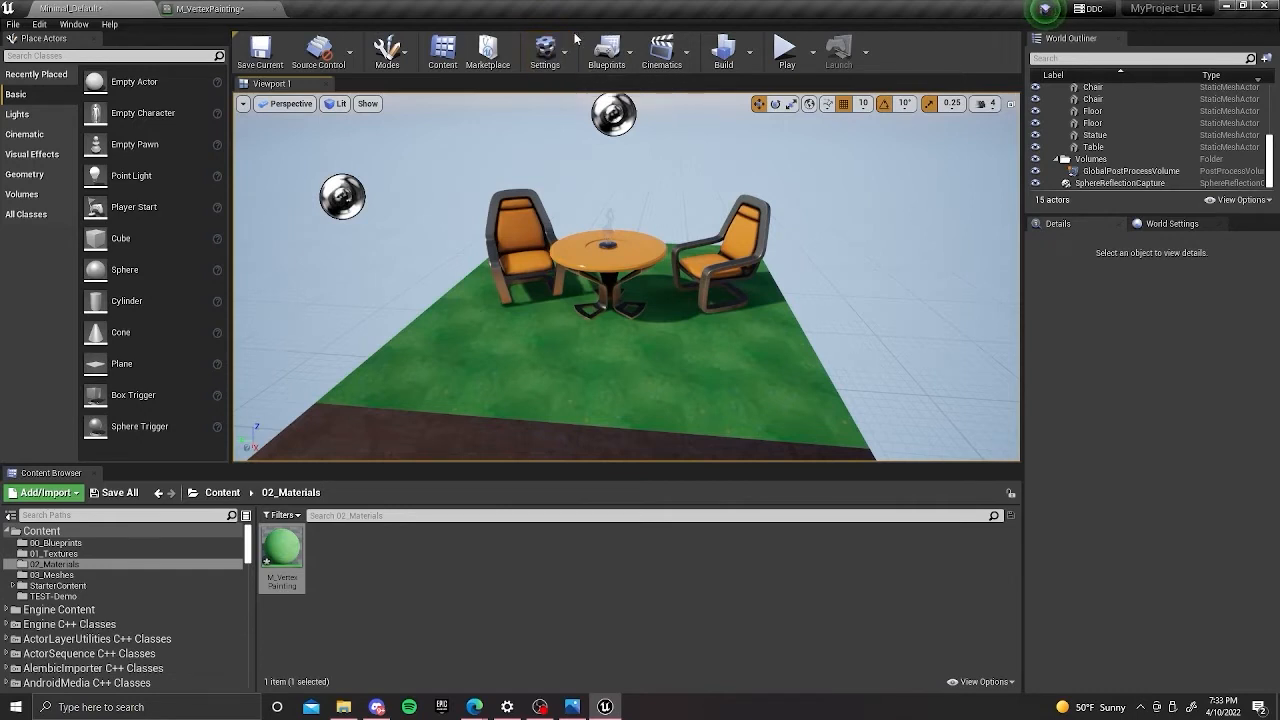
Switch to Mesh Paint mode and activate the Paint tool on the floor section beneath the table and chairs.
click(567, 61)
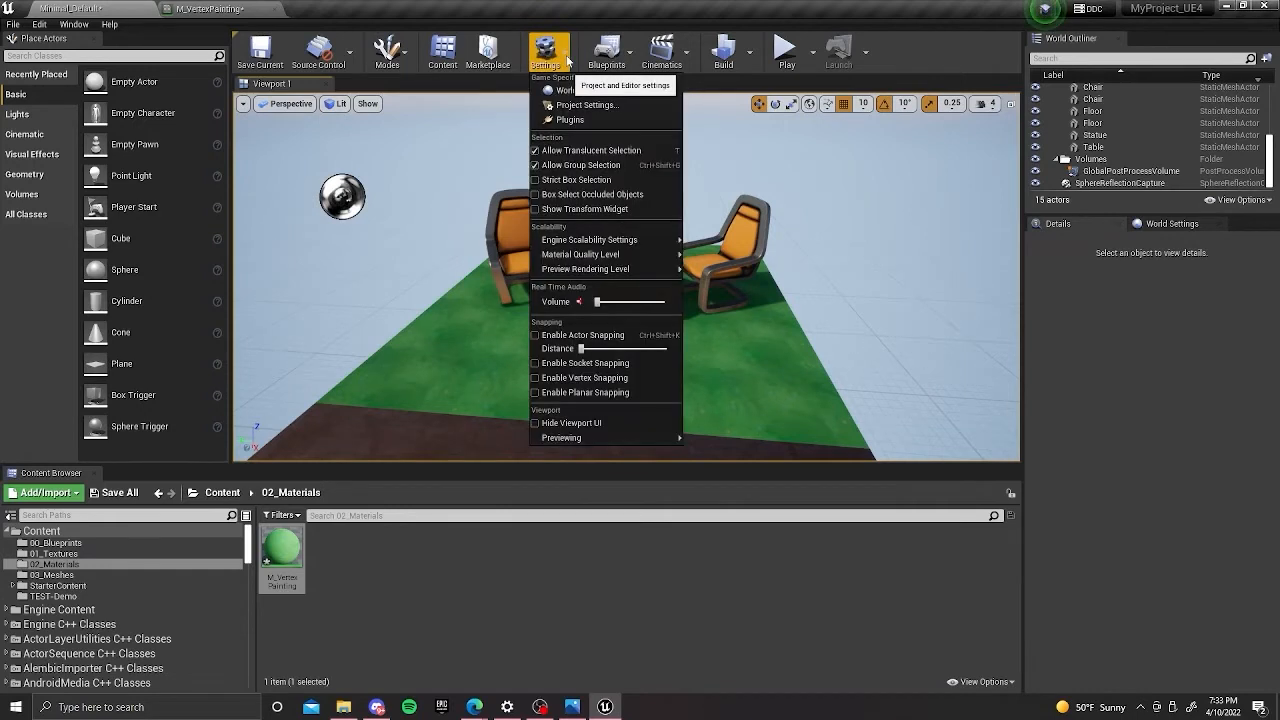
click(410, 66)
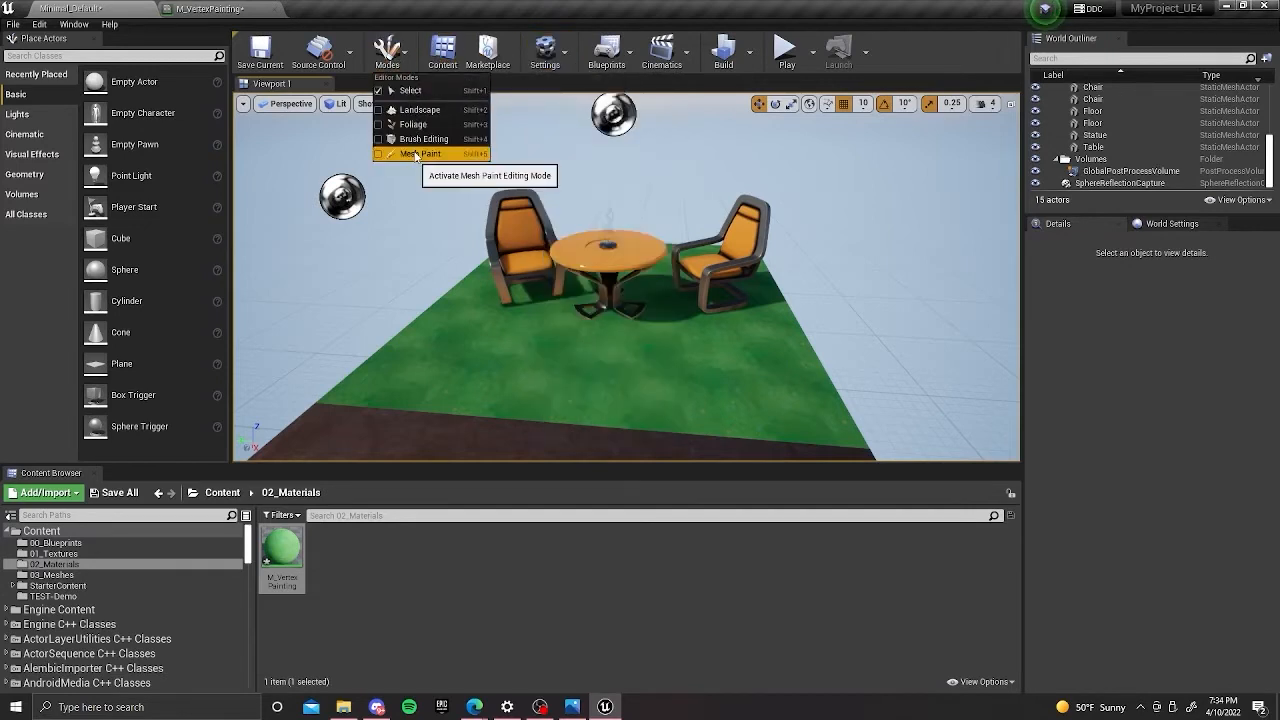
click(415, 154)
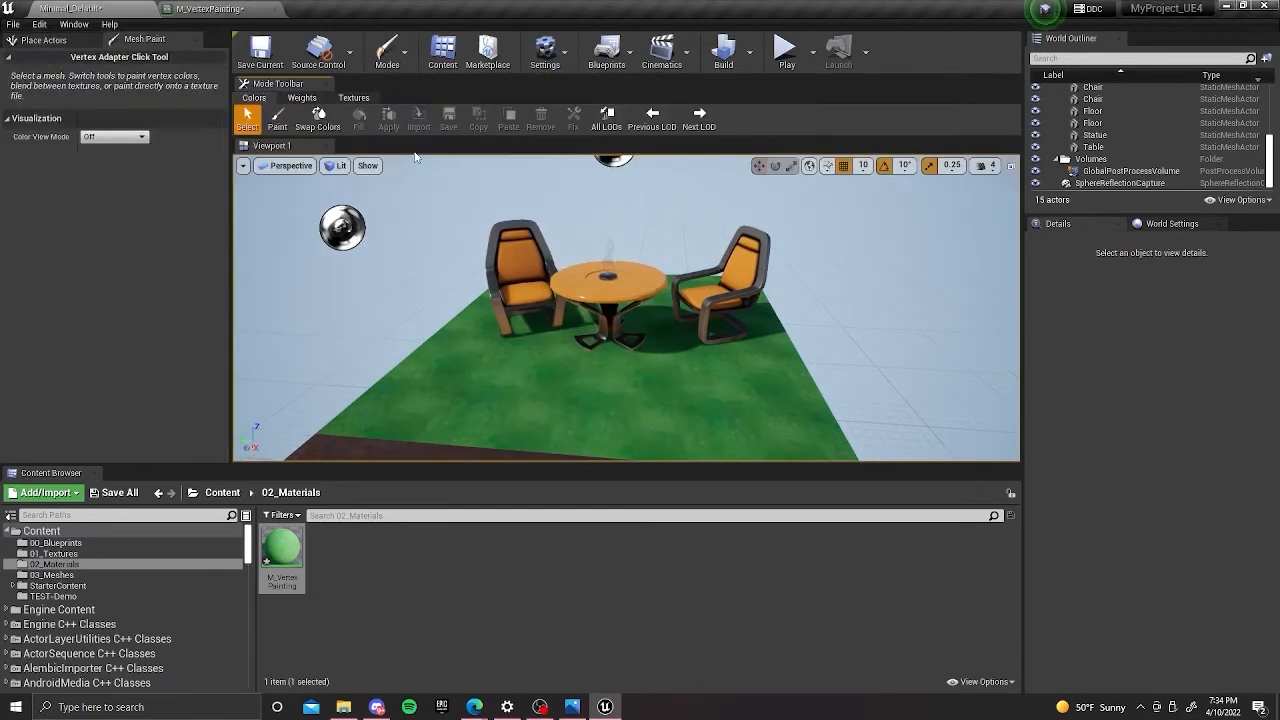
click(502, 372)
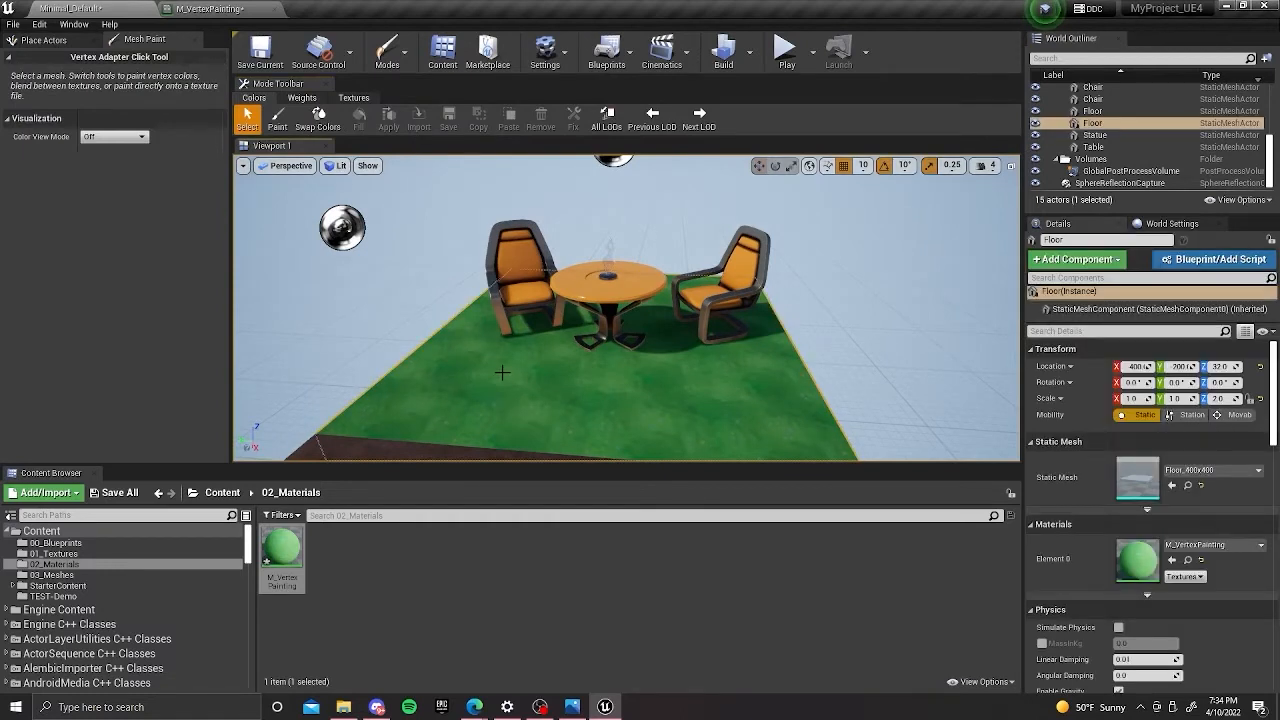
right_drag(543, 378, 595, 352)
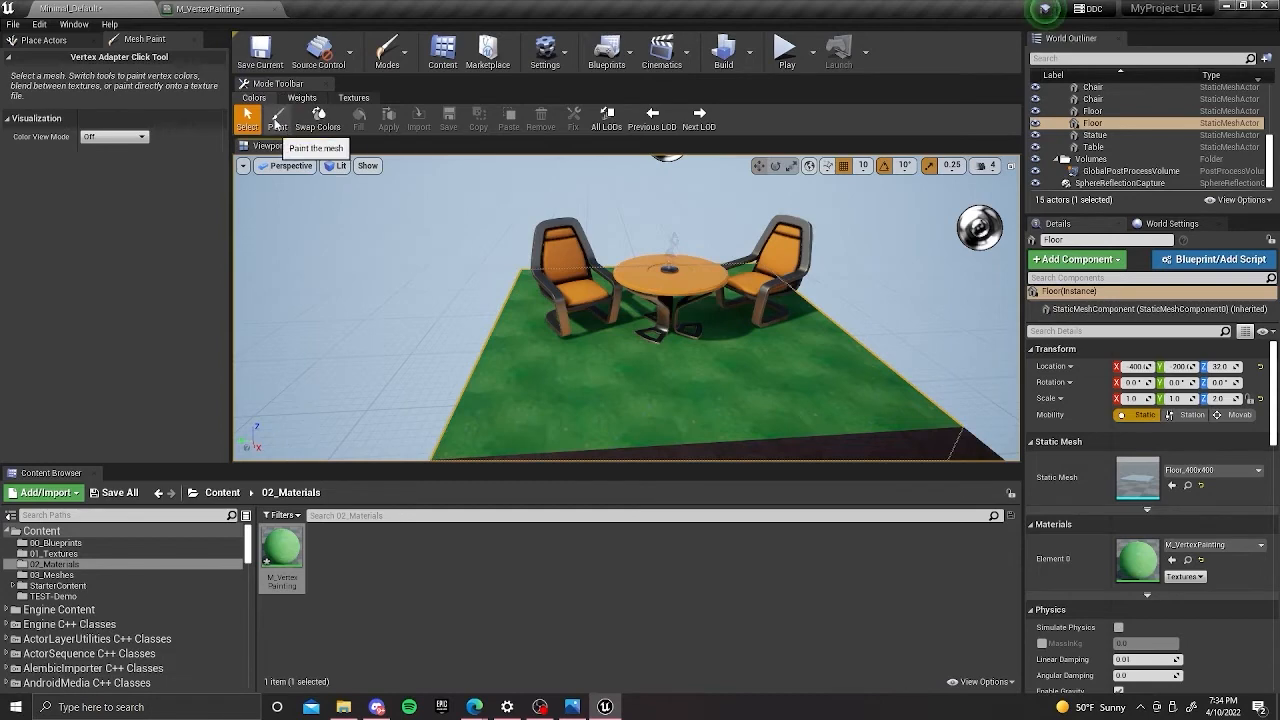
click(281, 125)
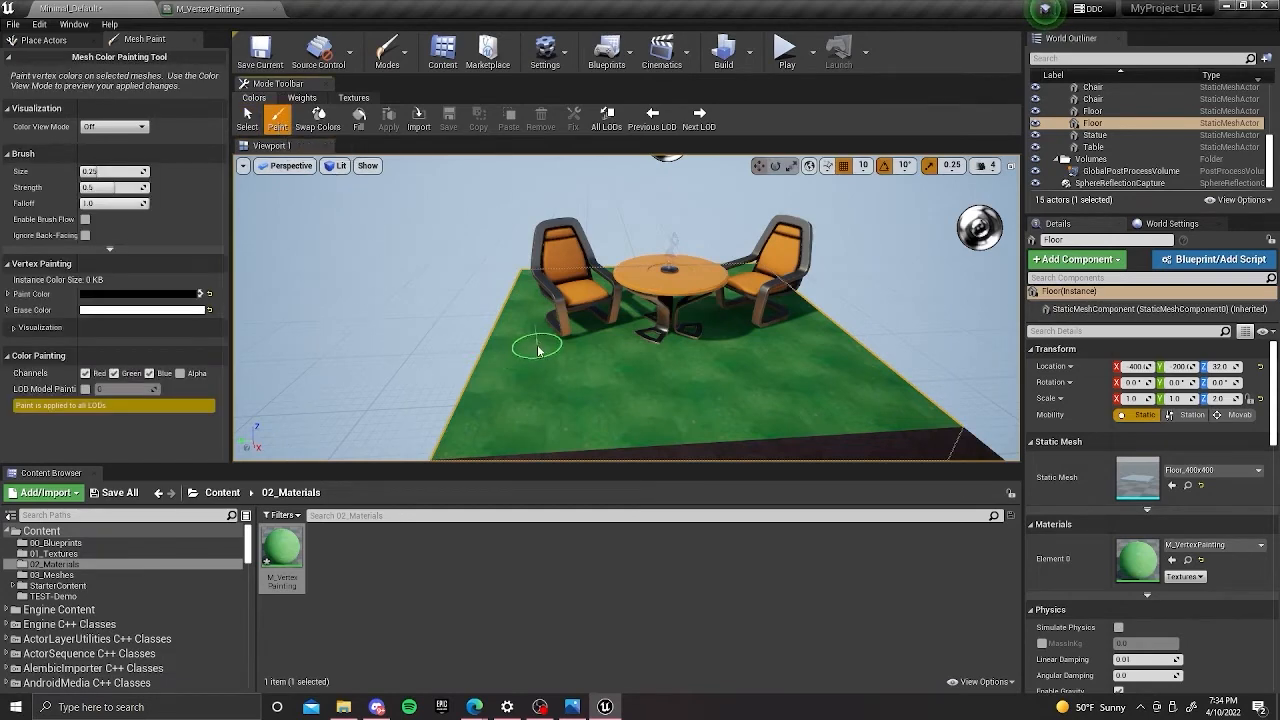
Enlarge the vertex paint brush to size 0.625 over the grass floor.
middle_drag(538, 347, 551, 345)
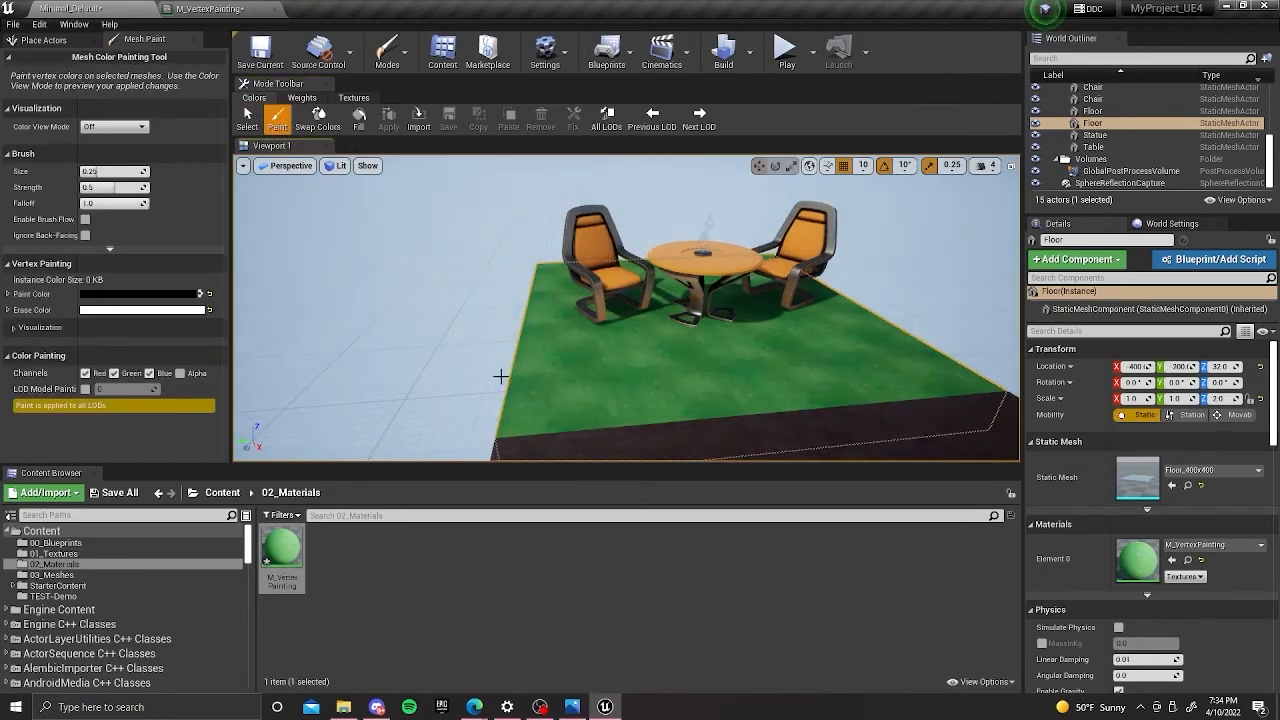
mouse_move(468, 307)
right_down()
mouse_move(497, 307)
mouse_move(509, 340)
mouse_move(586, 305)
mouse_move(447, 295)
right_up()
mouse_move(615, 296)
right_down()
mouse_move(614, 248)
mouse_move(550, 352)
mouse_move(552, 290)
right_up()
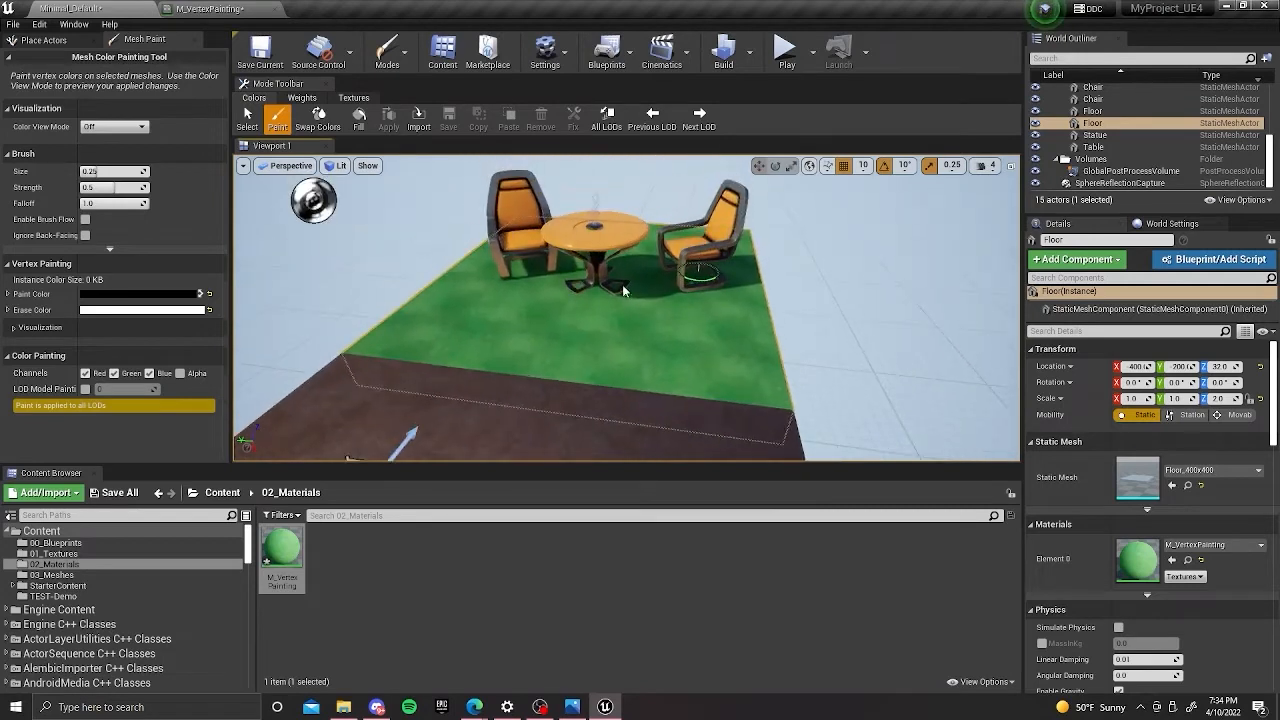
scroll(638, 261, down, 1)
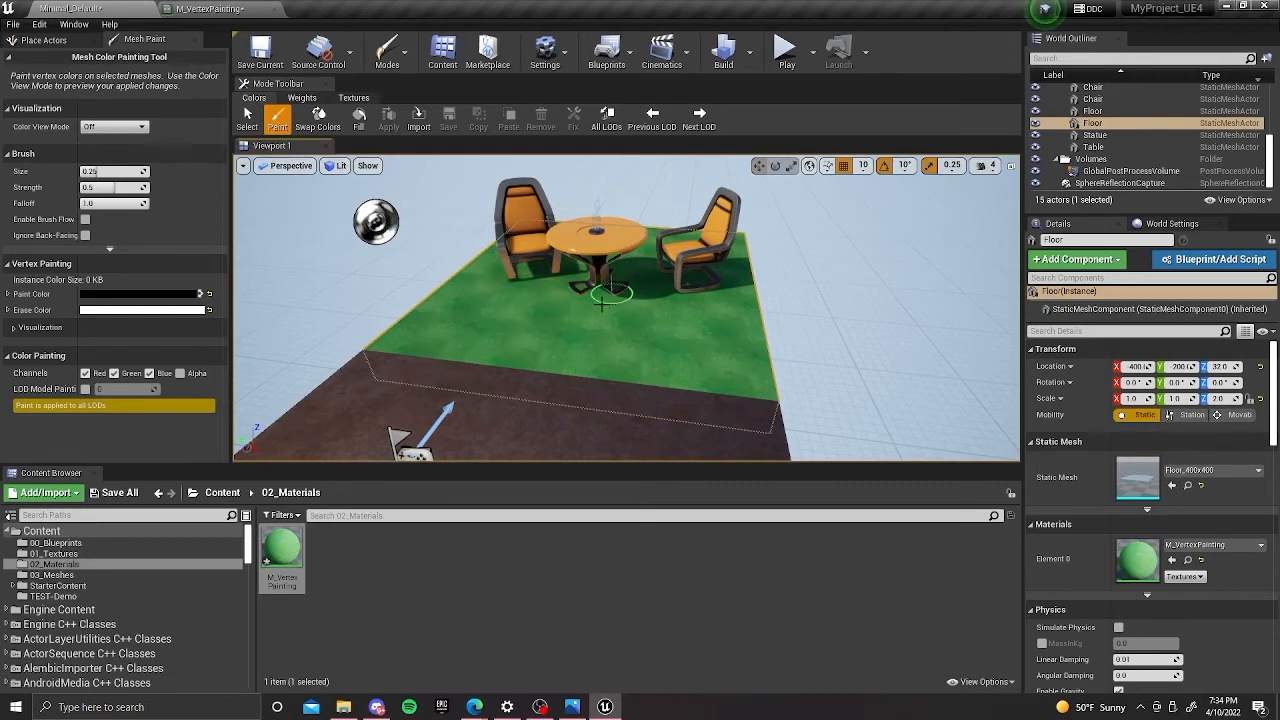
key(bracketright)
key(bracketright)
key(bracketright)
key(bracketright)
key(bracketright)
key(bracketright)
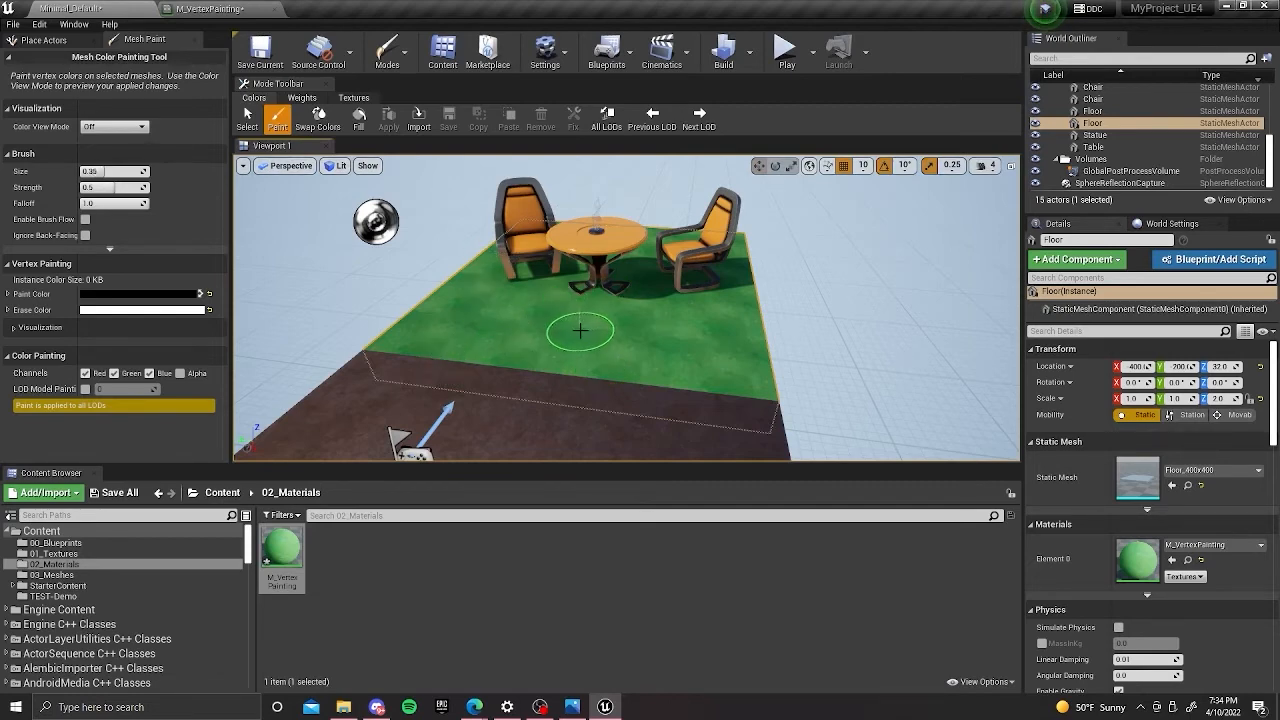
key(bracketright)
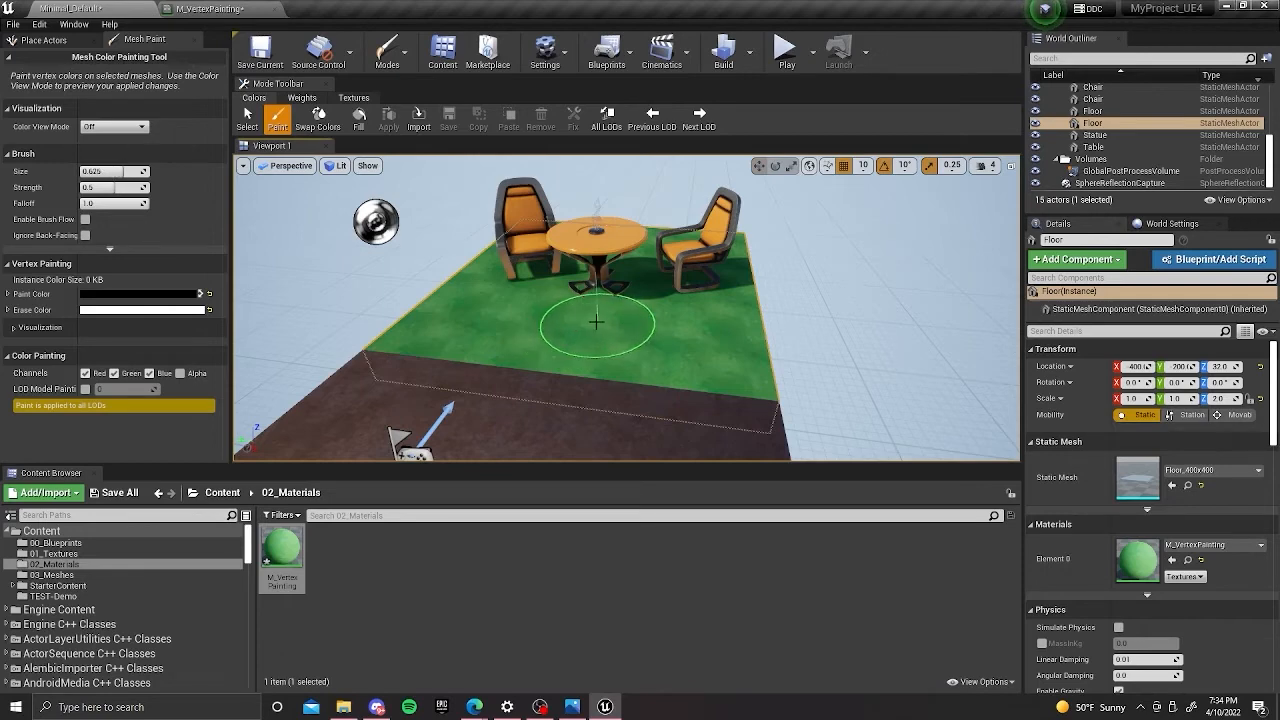
Paint black vertex color onto the grass floor's front corner to blend in the dirt texture.
drag(737, 377, 747, 349)
mouse_move(601, 308)
right_down()
mouse_move(540, 302)
mouse_move(538, 322)
mouse_move(523, 323)
mouse_move(390, 290)
mouse_move(457, 294)
mouse_move(408, 276)
mouse_move(450, 280)
right_up()
key(d)
key(w)
key(a)
key(w)
key(s)
key(d)
right_drag(688, 323, 640, 321)
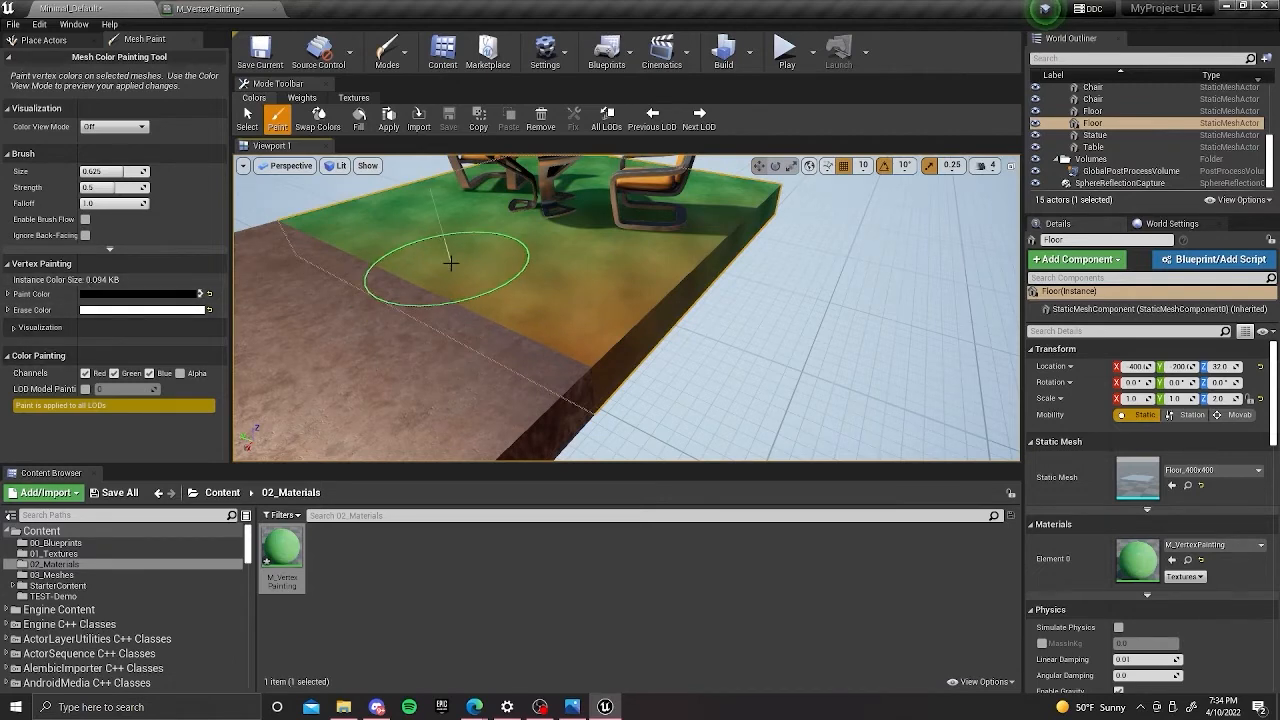
Swap the paint and erase colors to touch up the dirt and grass blend, restoring black as the paint color.
key(x)
mouse_move(576, 263)
mouse_down()
mouse_move(571, 318)
mouse_move(582, 281)
mouse_move(614, 346)
mouse_move(614, 274)
mouse_up()
key(x)
mouse_move(614, 274)
right_down()
mouse_move(575, 266)
mouse_move(591, 294)
mouse_move(577, 275)
mouse_move(580, 300)
right_up()
scroll(705, 281, down, 6)
key(w)
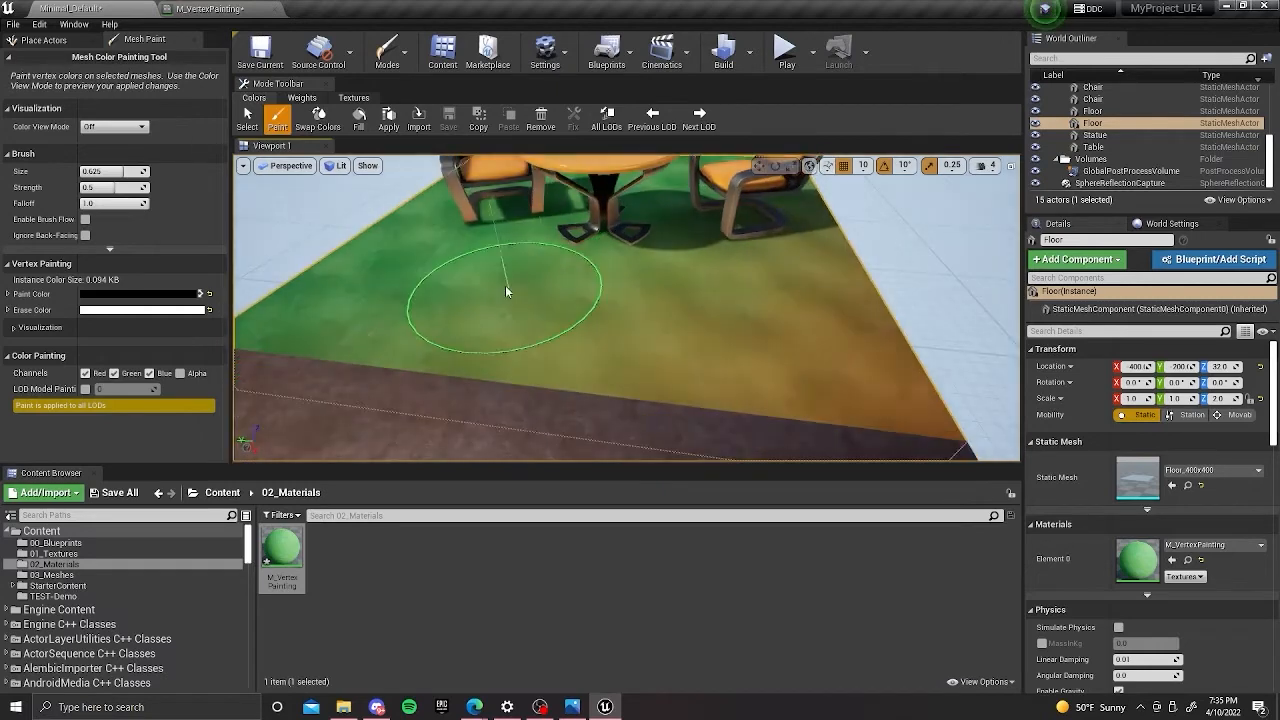
Add a TextureCoordinate node to the M_VertexPainting graph, placed above the Vert Color group and beside the Base Color group.
scroll(513, 294, down, 6)
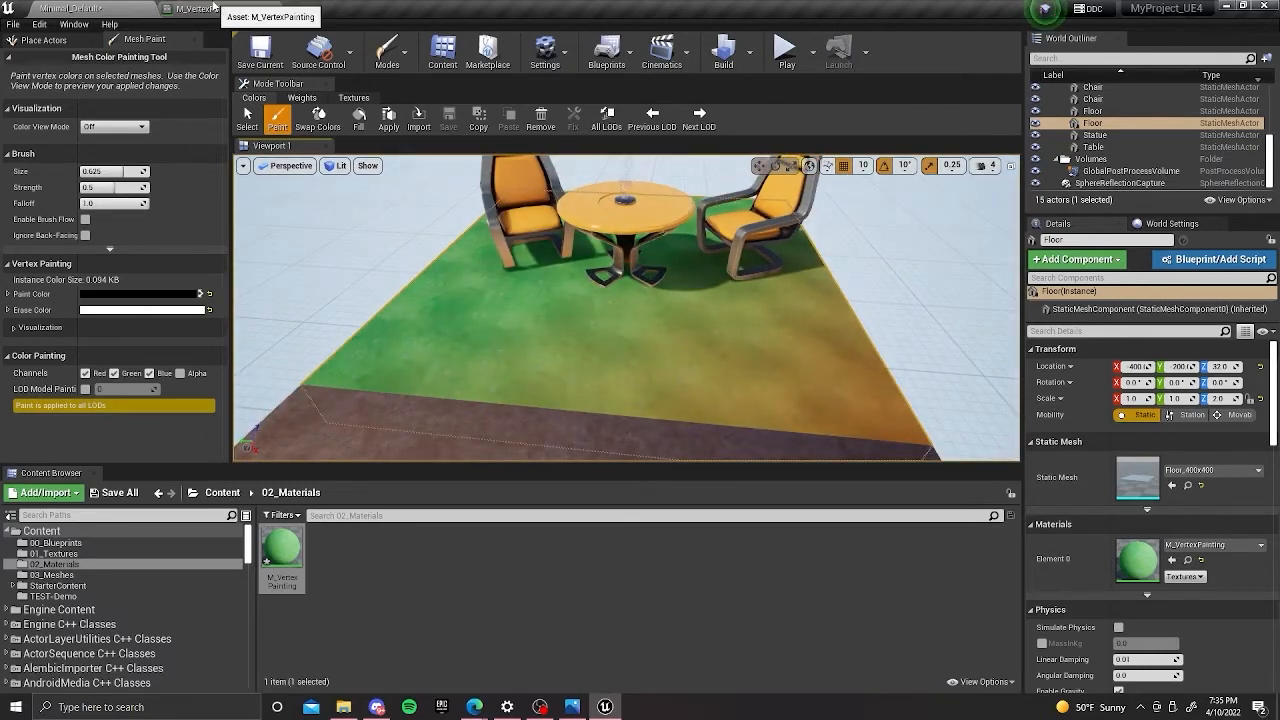
click(205, 9)
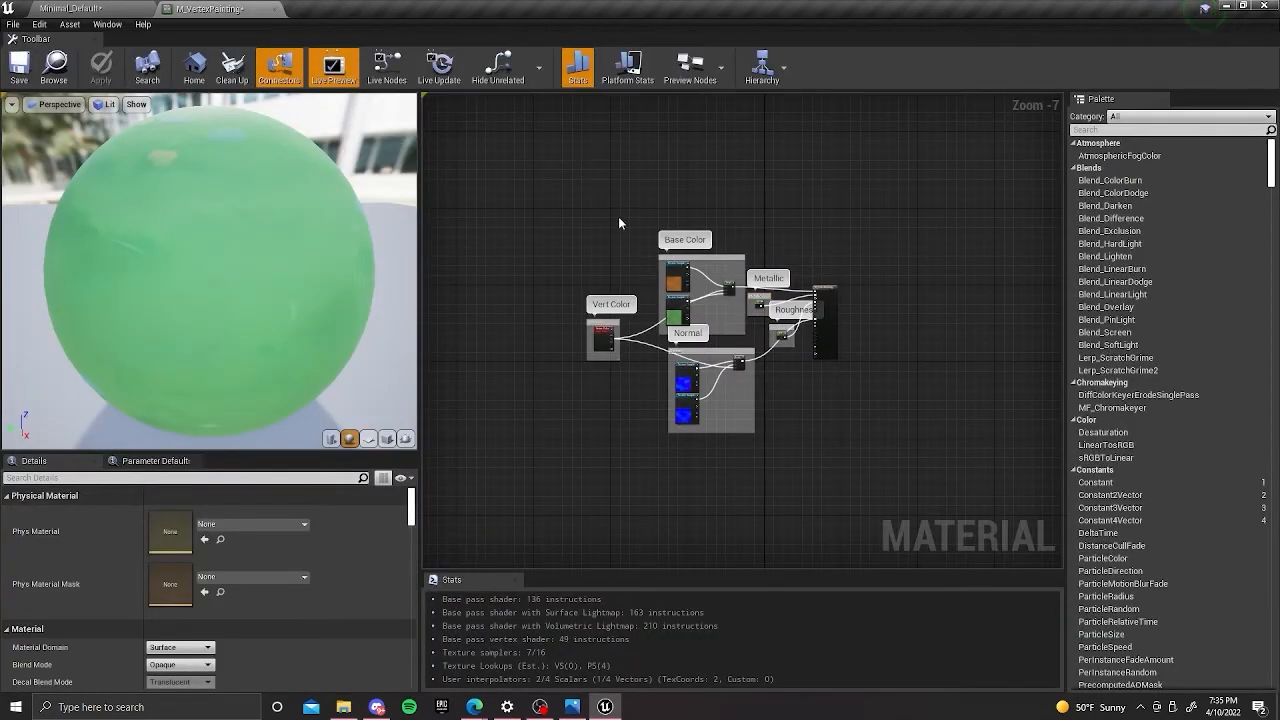
scroll(662, 220, up, 3)
right_drag(662, 220, 701, 147)
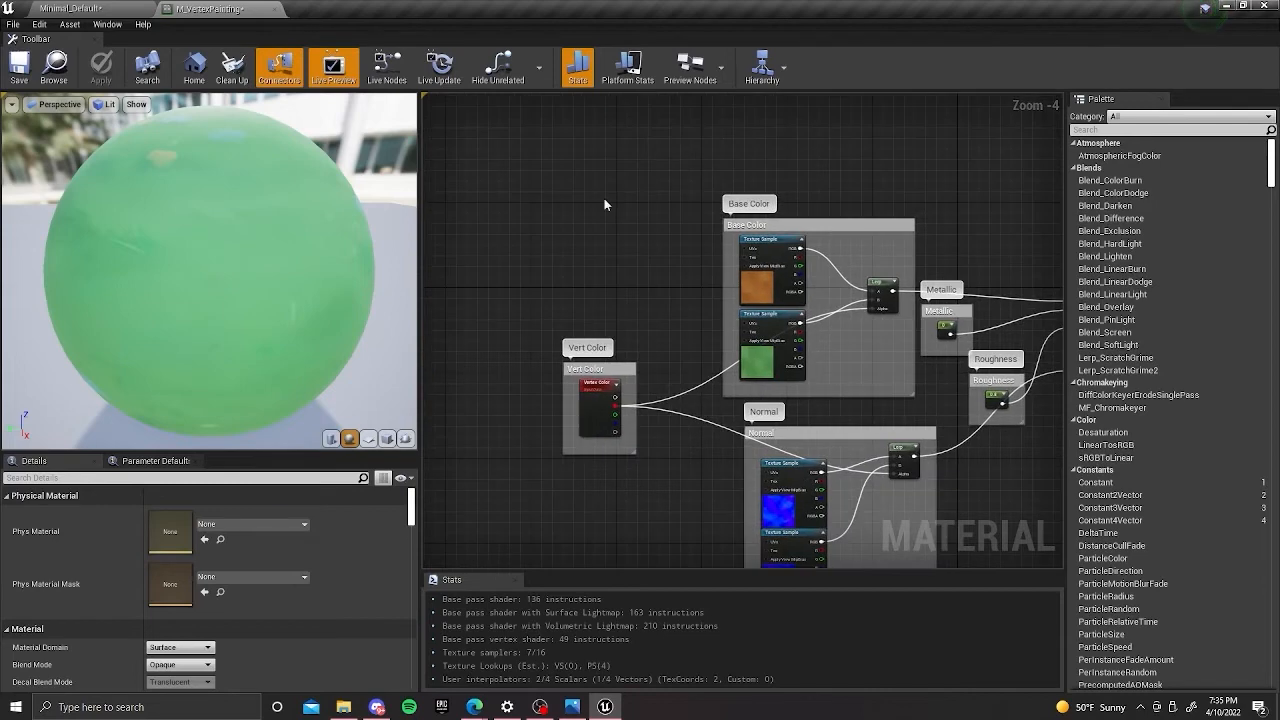
right_click(605, 203)
text(tex)
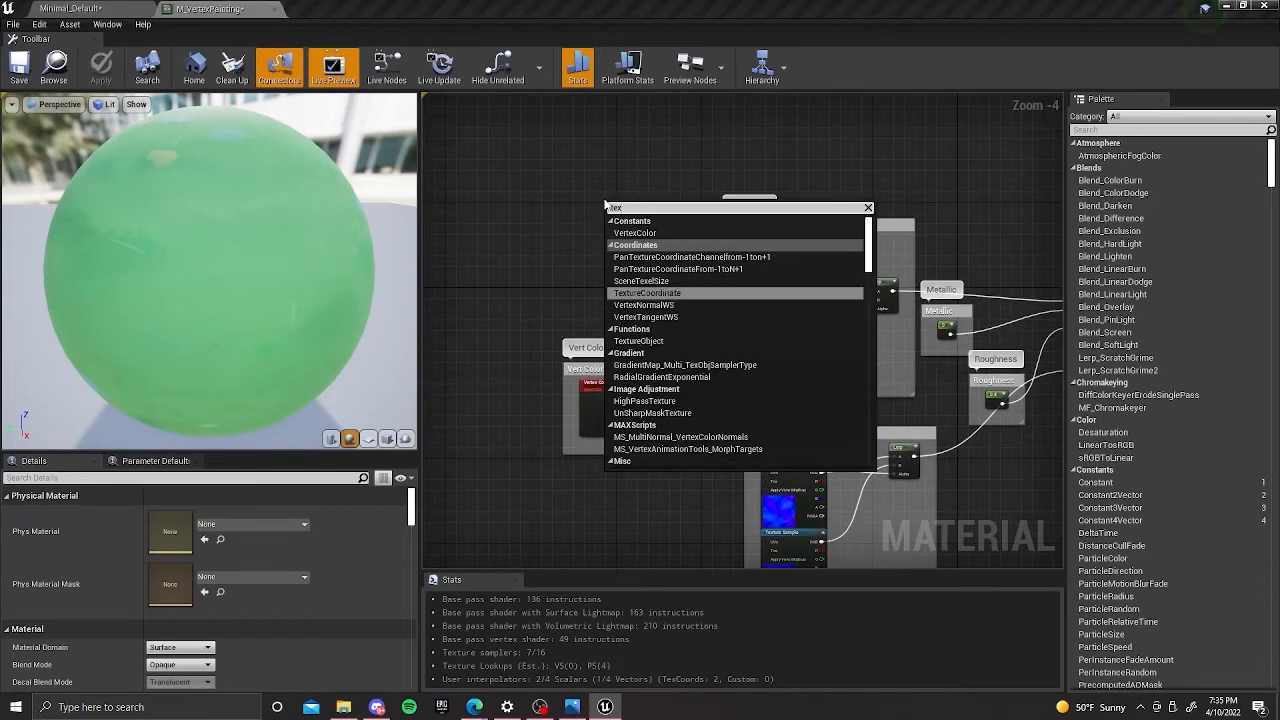
click(664, 294)
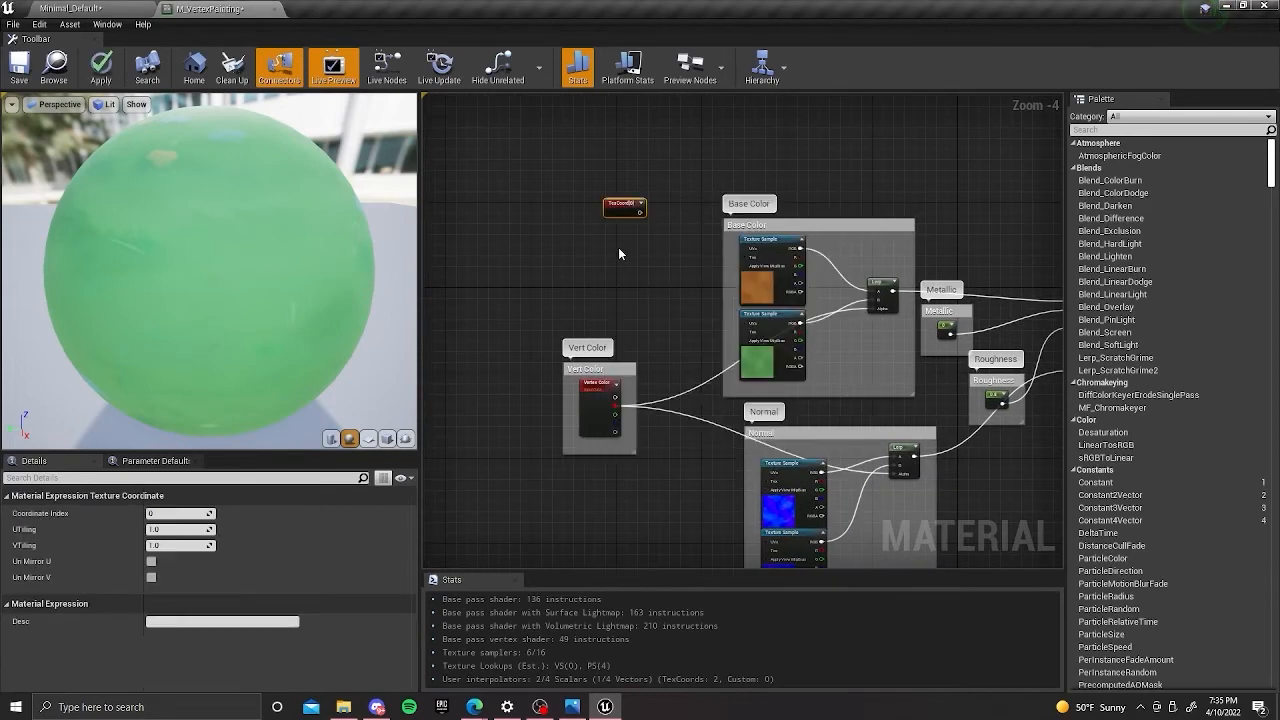
drag(623, 210, 588, 231)
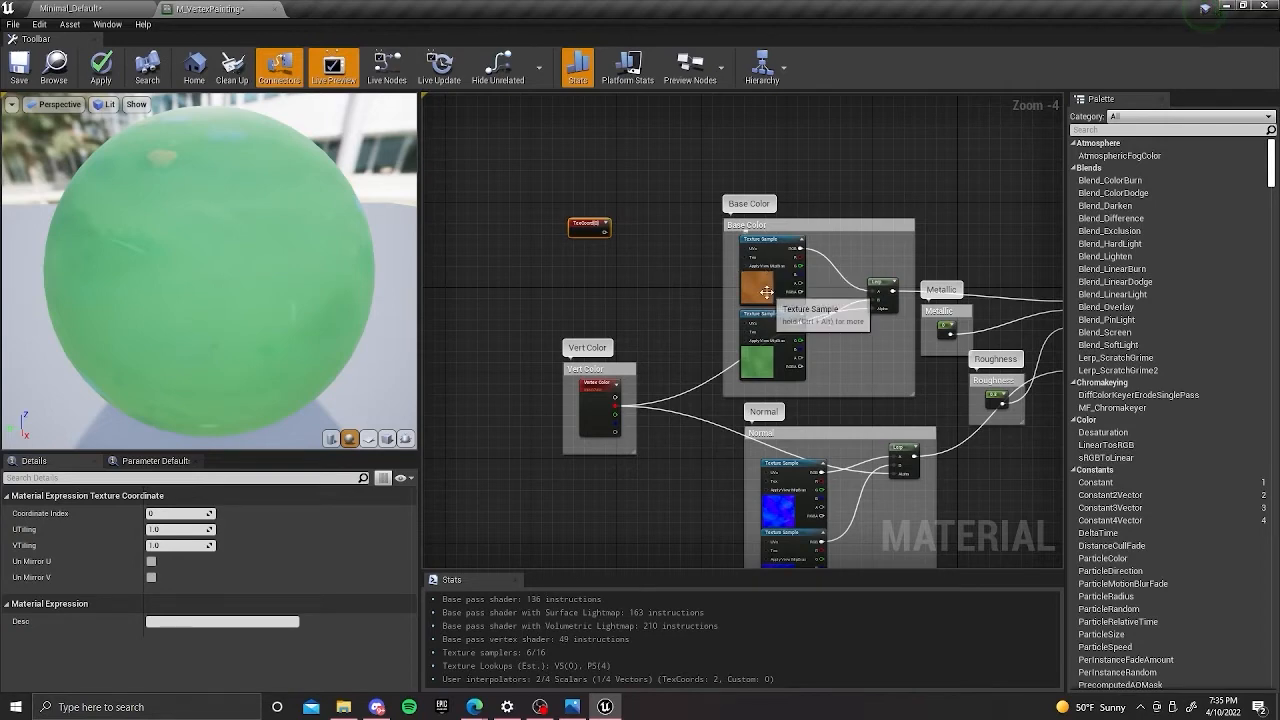
right_drag(673, 284, 682, 254)
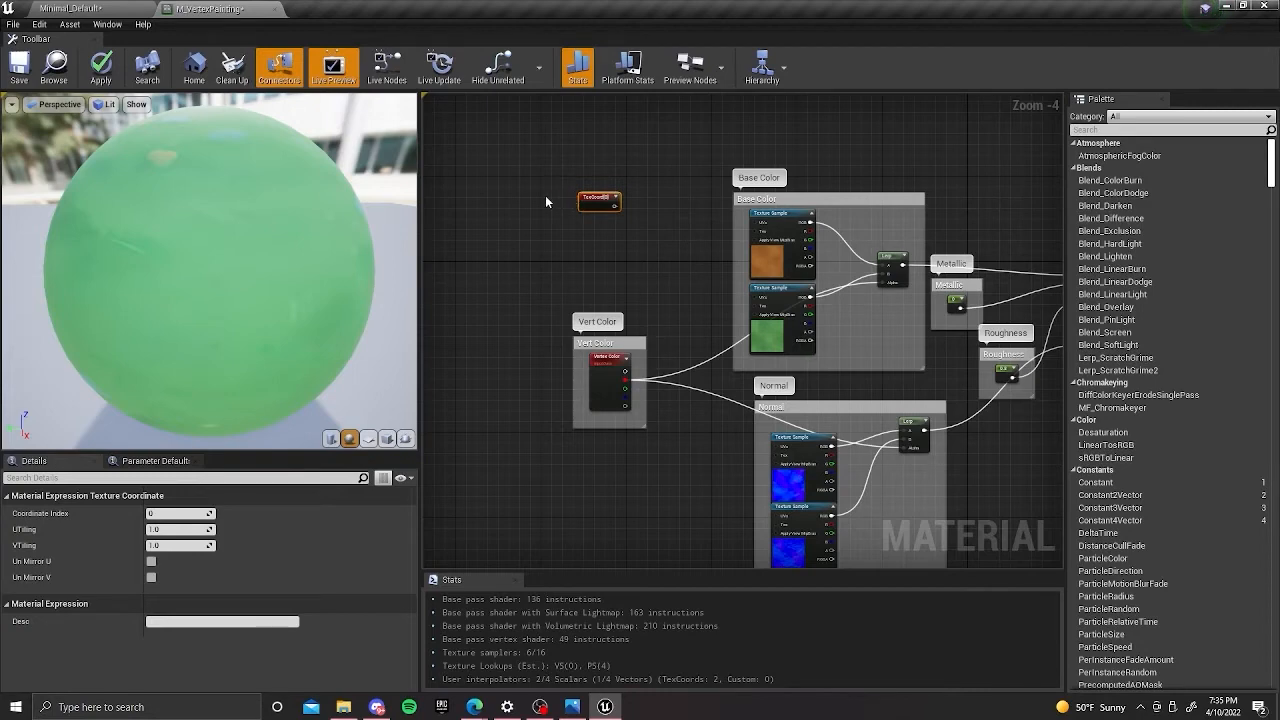
mouse_move(557, 195)
right_down()
mouse_move(556, 210)
mouse_move(567, 204)
right_up()
drag(592, 166, 597, 210)
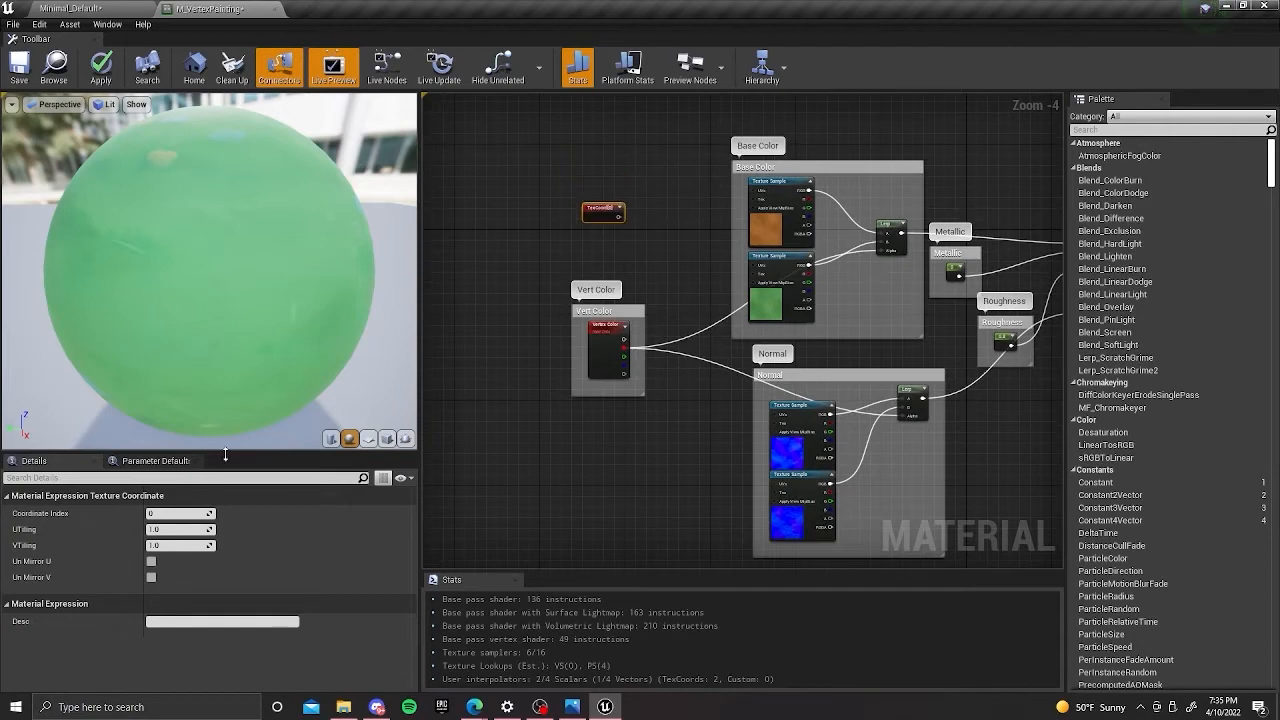
Set the TextureCoordinate node's UTiling and VTiling to 2.0.
click(163, 529)
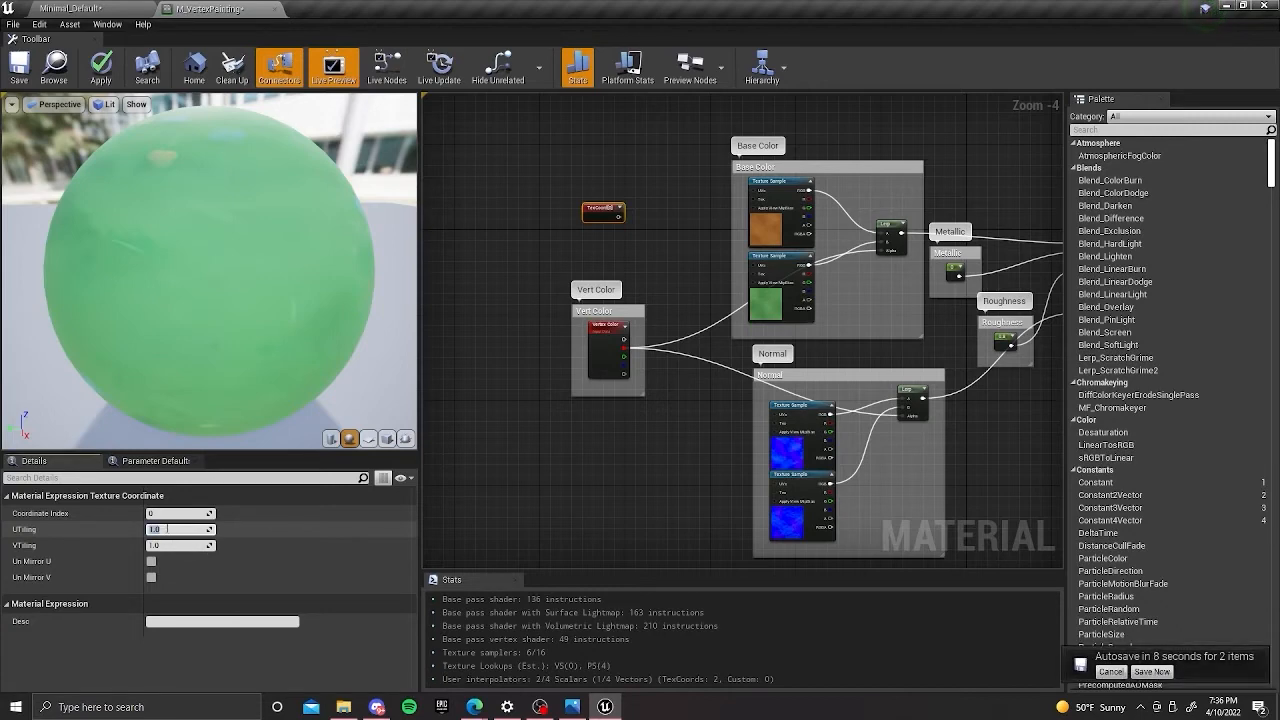
text(2)
click(172, 546)
text(4)
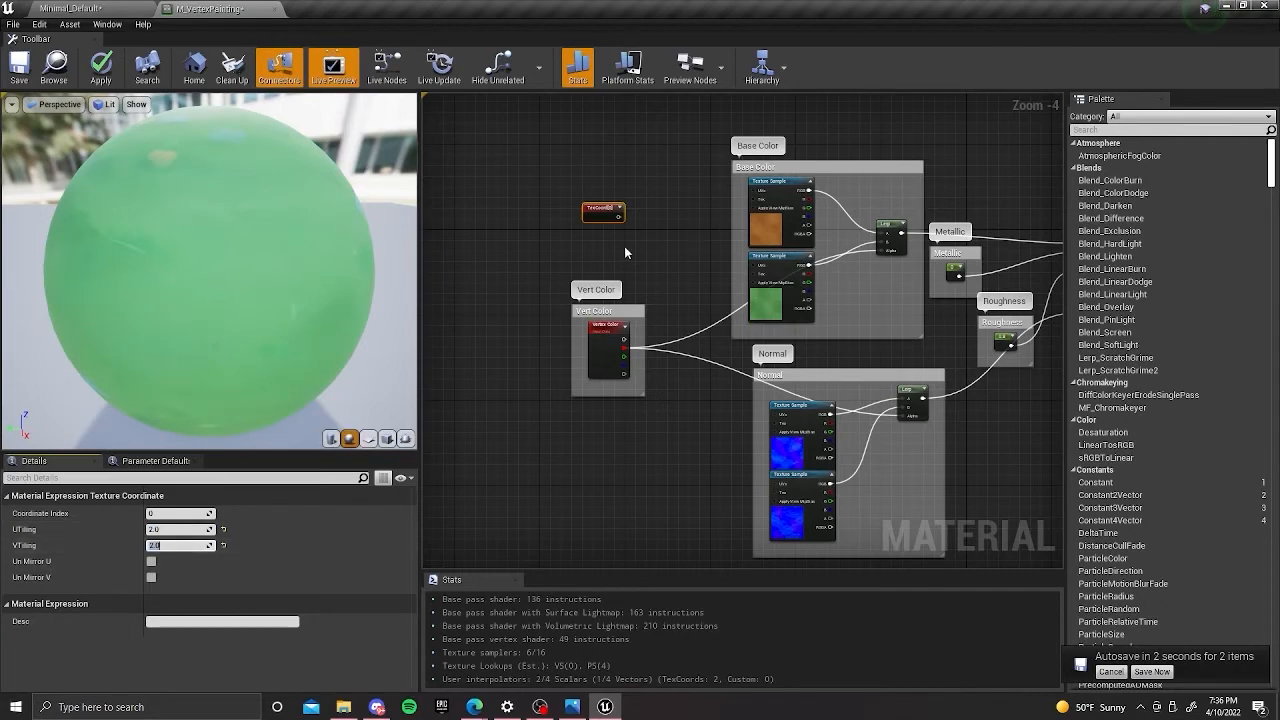
click(627, 233)
Connect the TexCoord node to the UVs input of the dirt texture sample in the Base Color group.
right_drag(624, 235, 534, 300)
scroll(561, 284, up, 1)
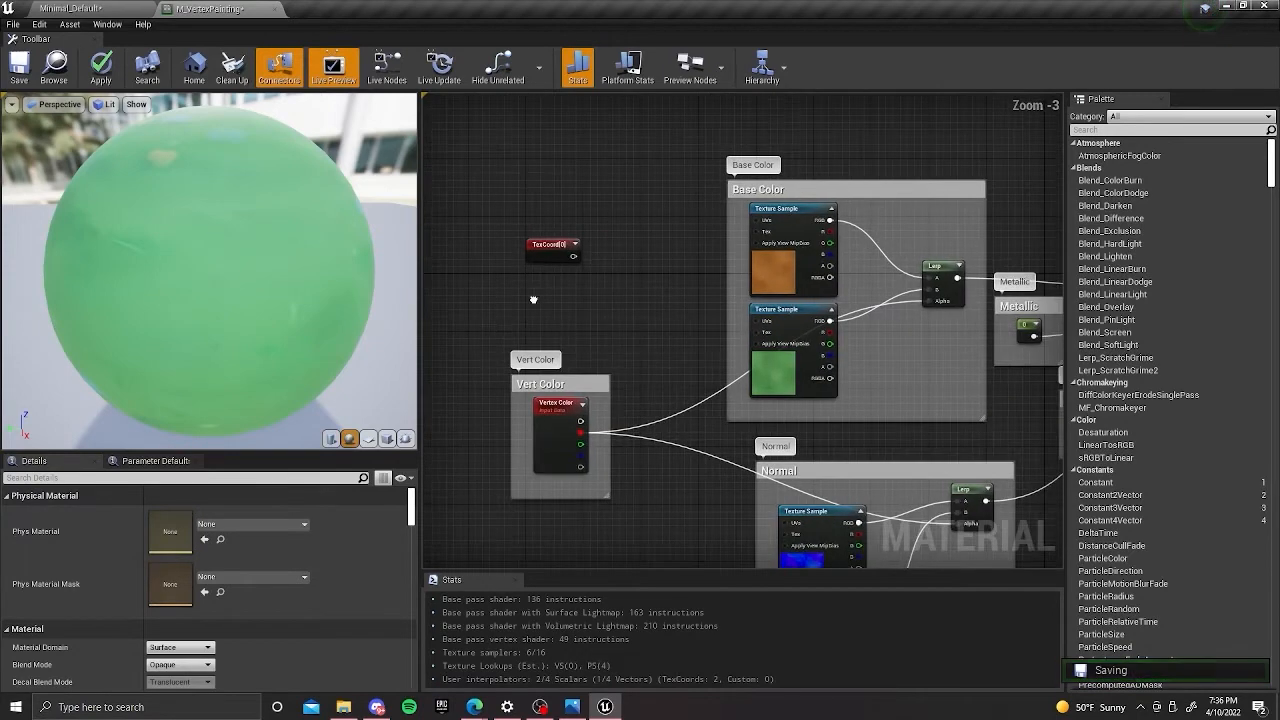
right_drag(608, 256, 595, 273)
drag(561, 273, 746, 236)
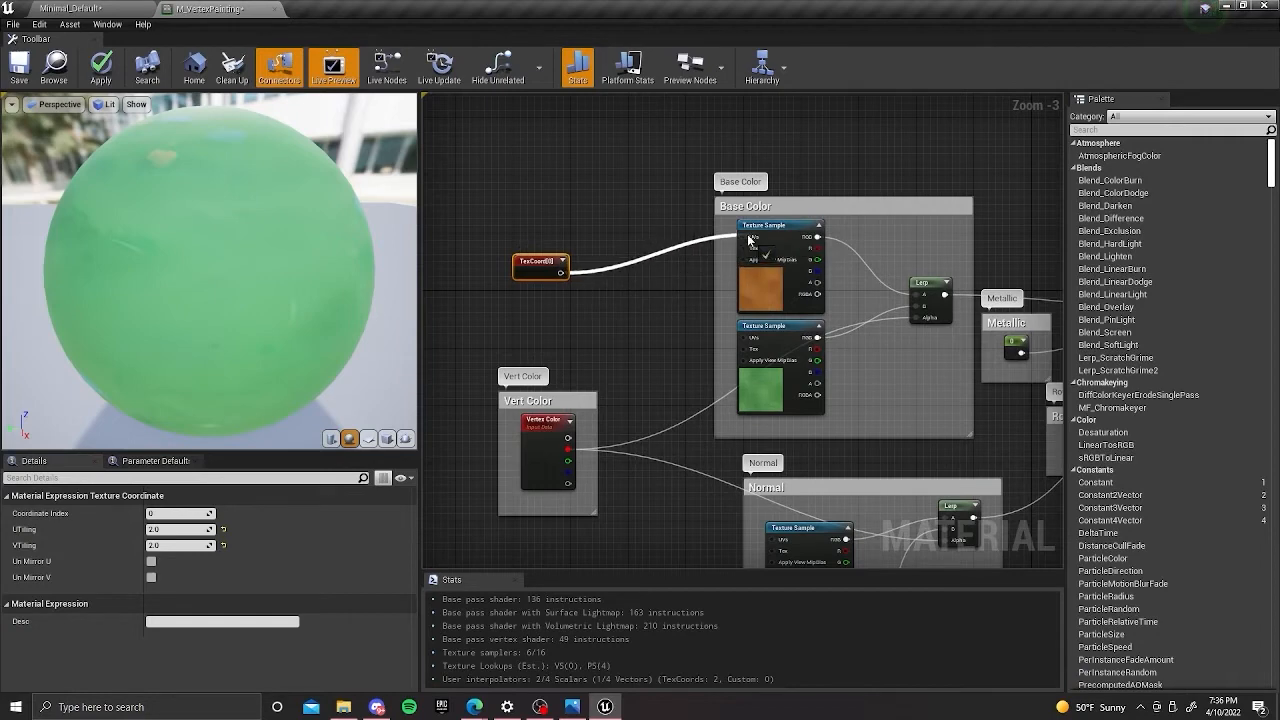
right_drag(670, 282, 602, 196)
scroll(651, 238, down, 1)
Try connecting the TexCoord node to the upper Normal texture sample's UVs, and undo that link.
drag(551, 182, 707, 385)
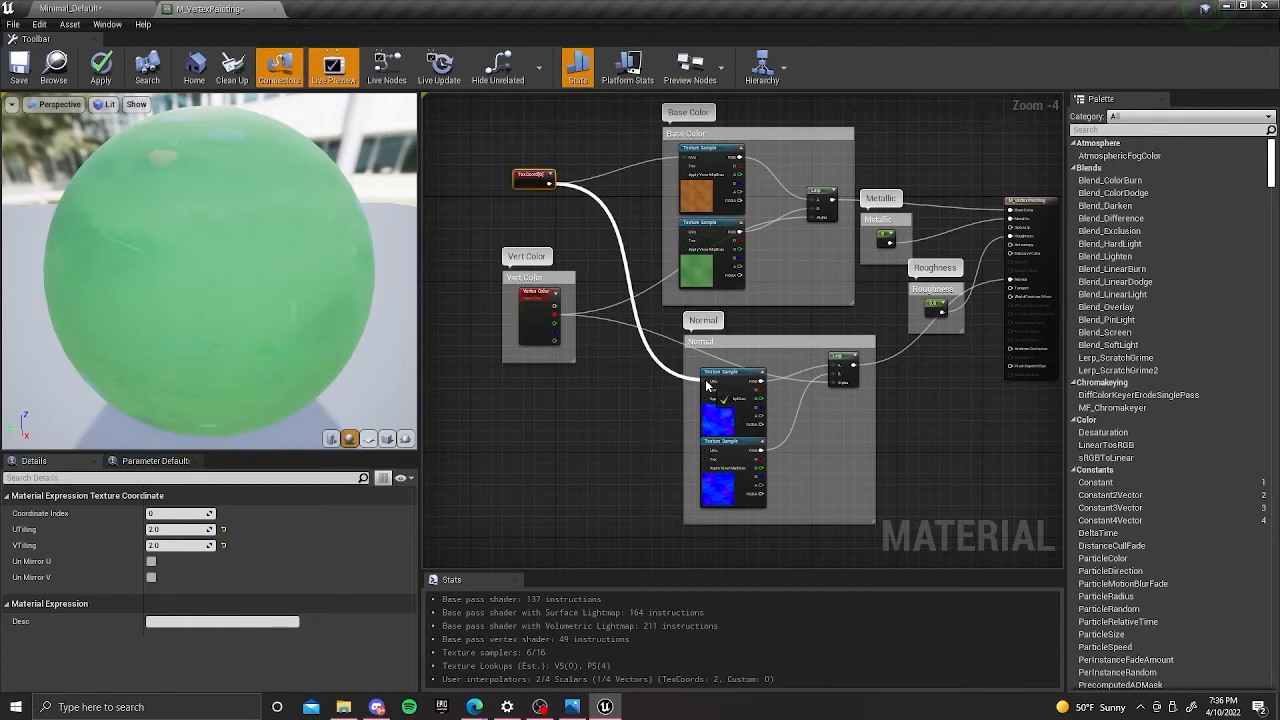
drag(707, 385, 707, 385)
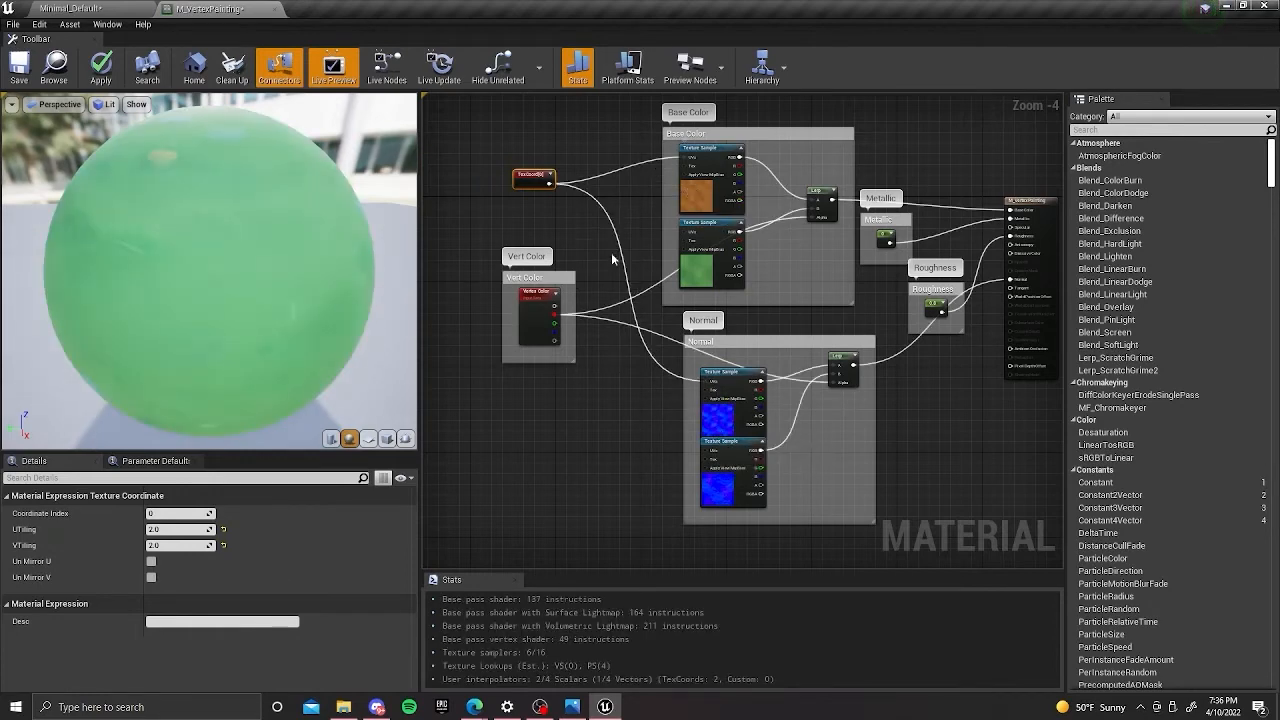
scroll(617, 277, up, 3)
right_drag(617, 419, 665, 338)
key(ctrl+z)
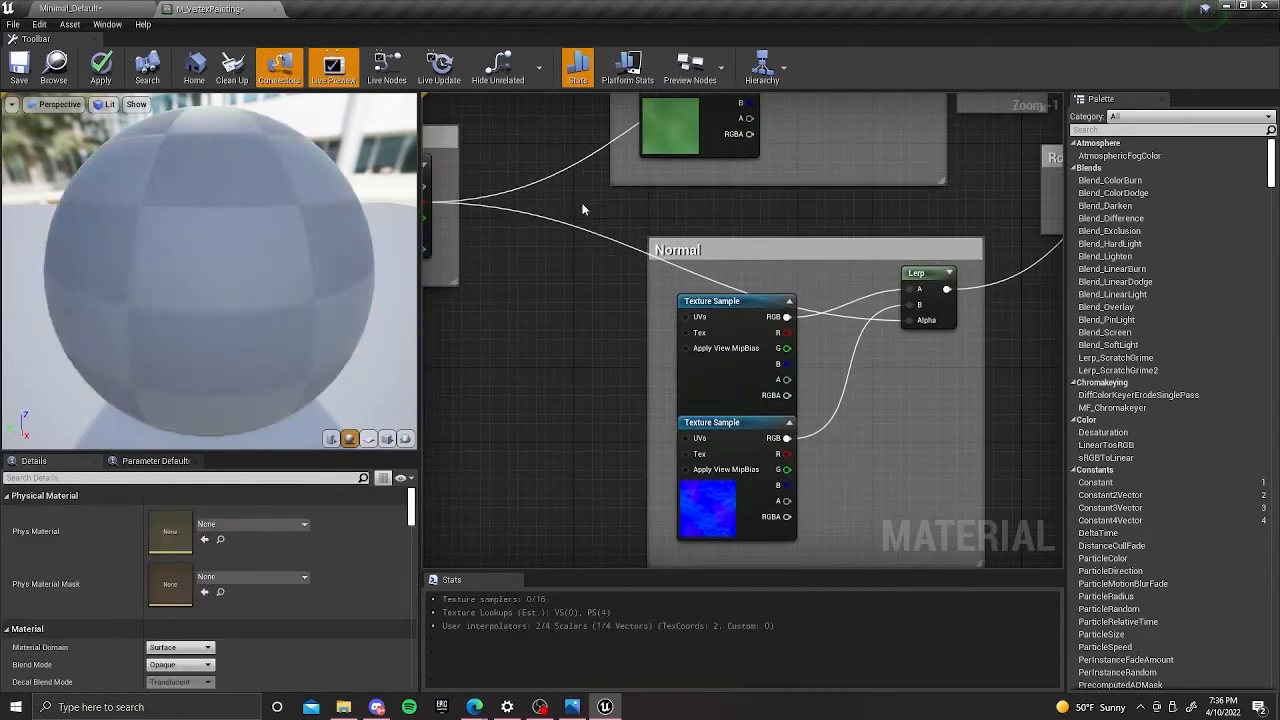
scroll(640, 309, down, 1)
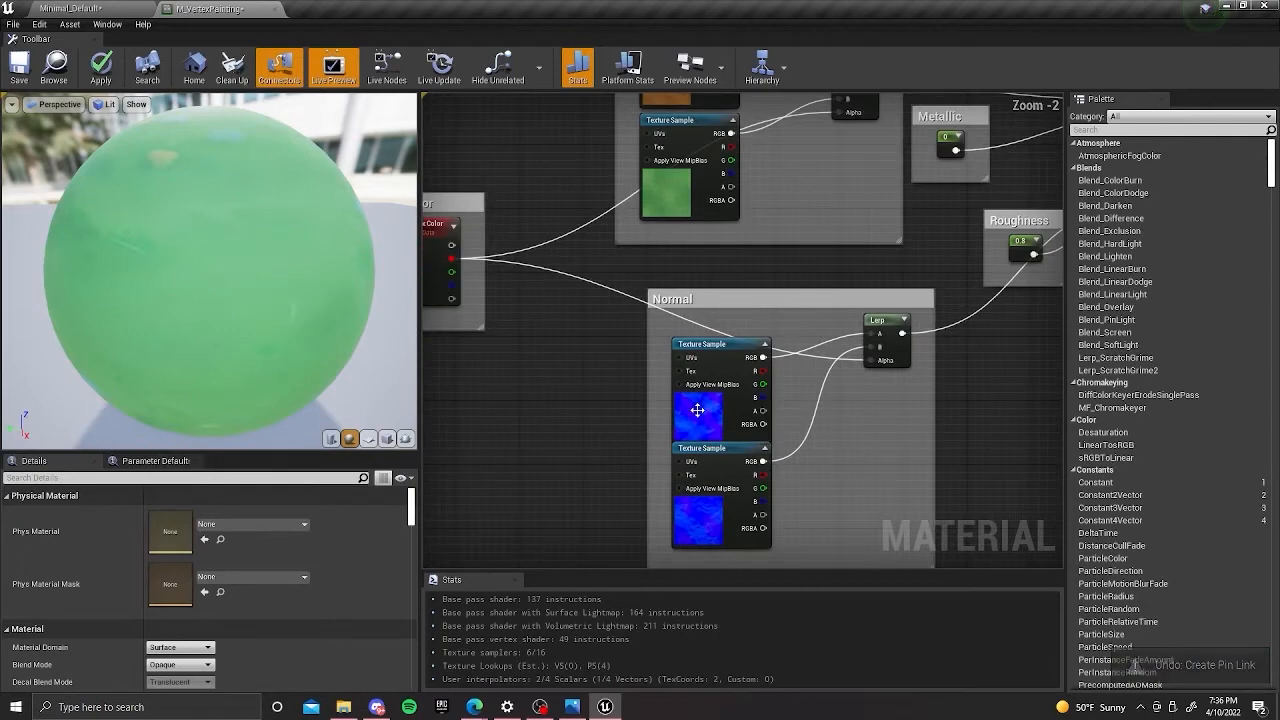
Connect the TexCoord node to the UVs of both Normal texture samples and the grass texture sample in Base Color.
right_drag(640, 310, 661, 359)
drag(467, 108, 699, 425)
scroll(684, 471, up, 2)
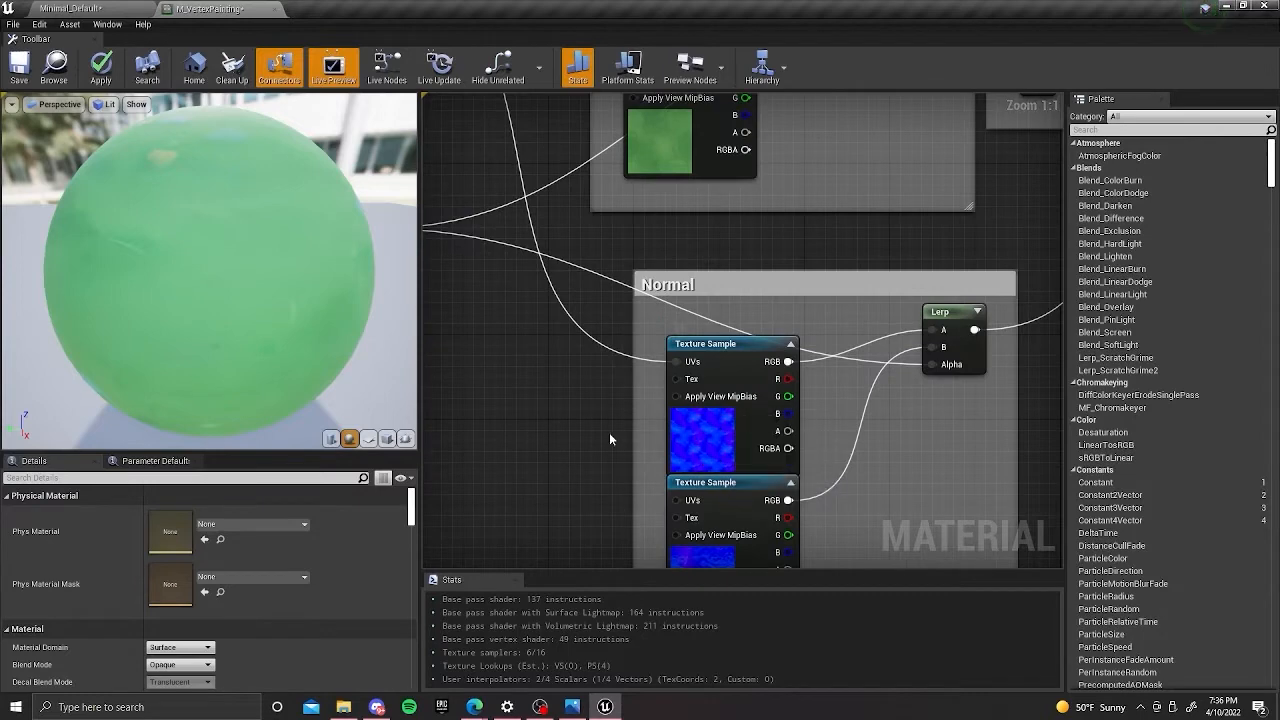
scroll(623, 378, down, 5)
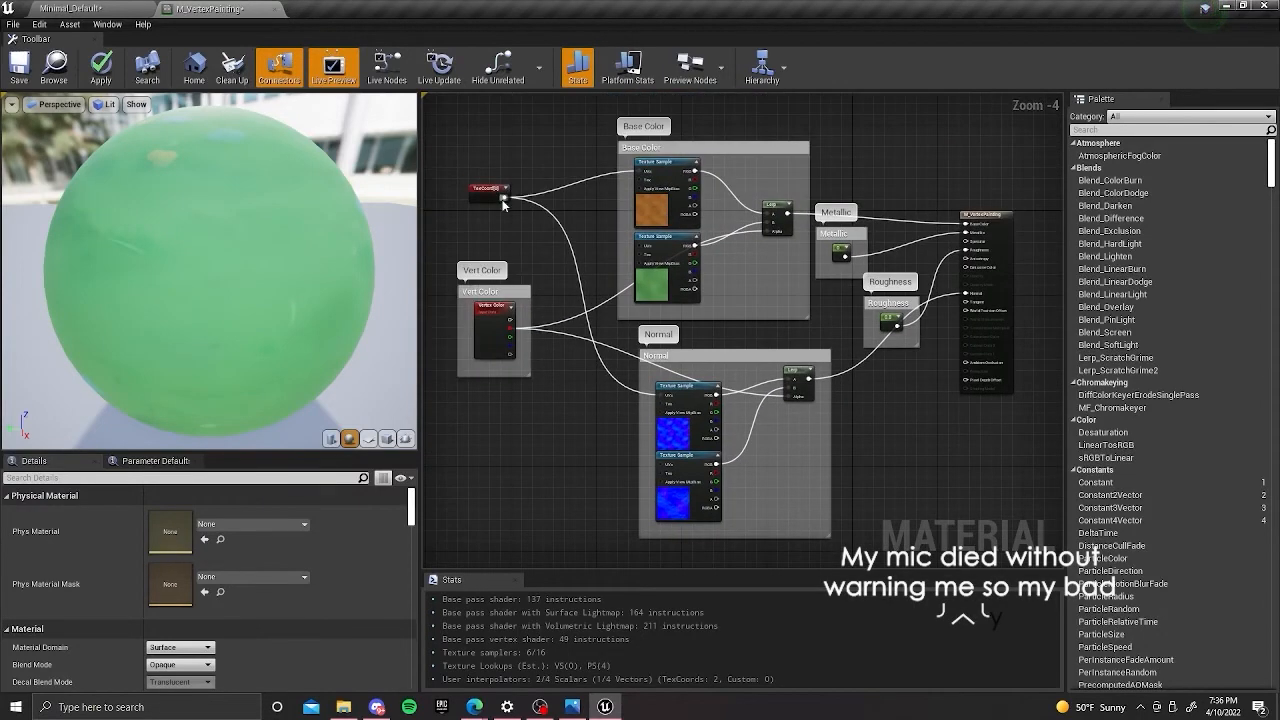
drag(505, 197, 648, 250)
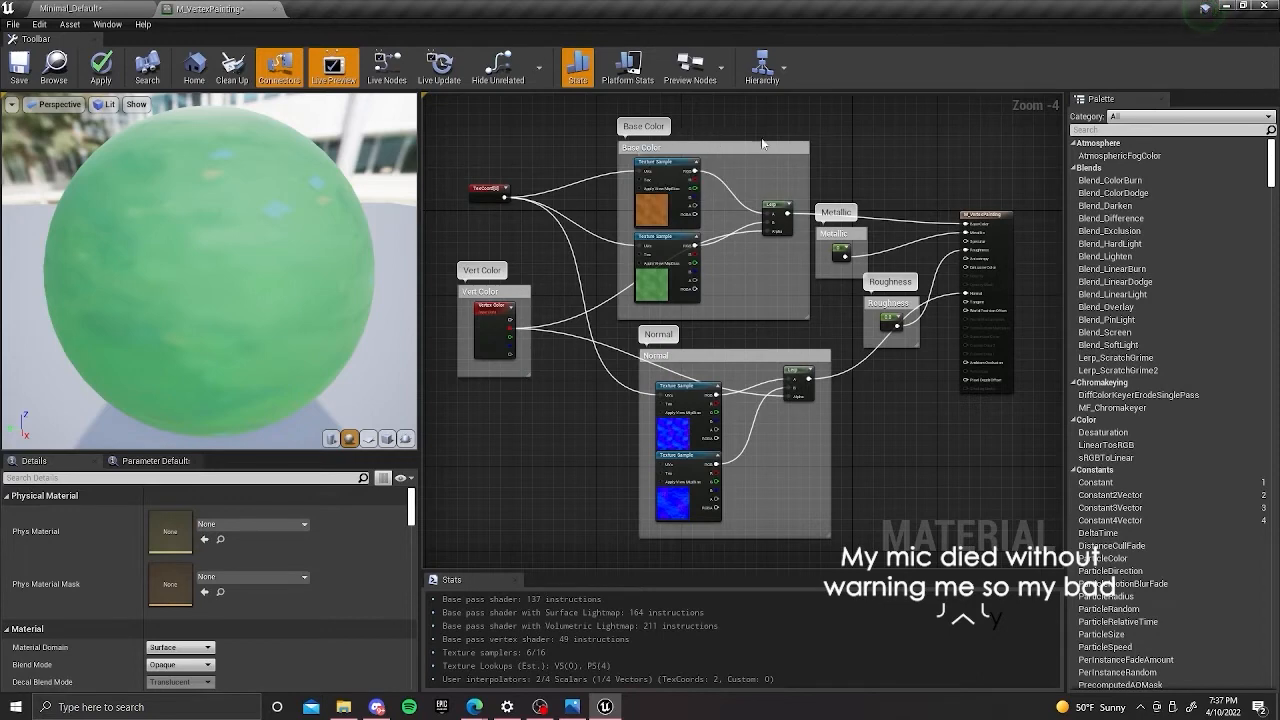
right_drag(562, 226, 562, 198)
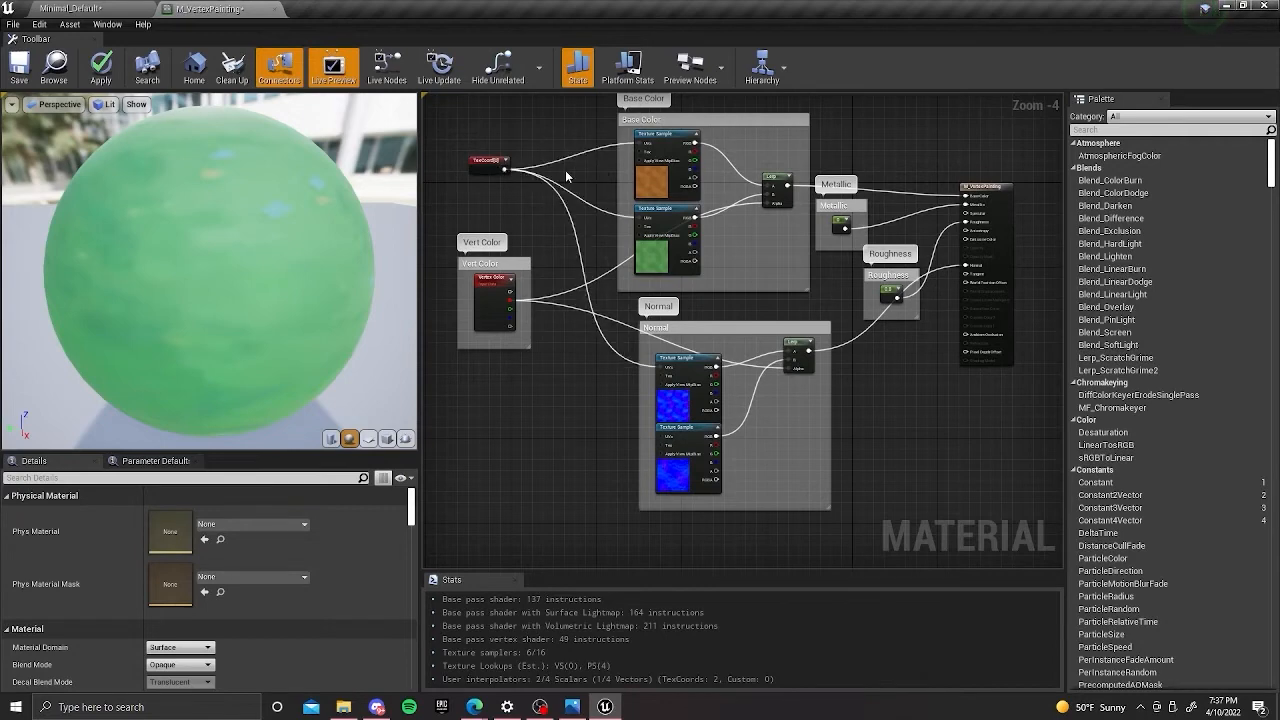
drag(503, 170, 659, 436)
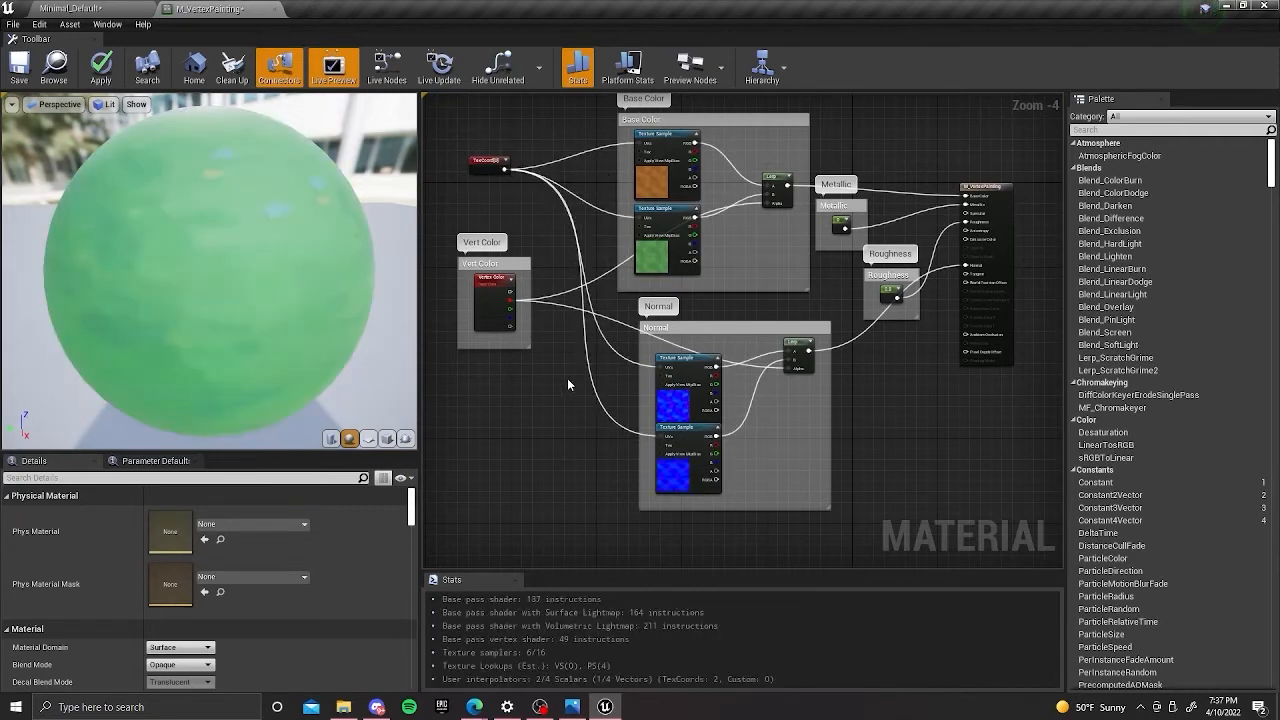
right_drag(567, 378, 557, 424)
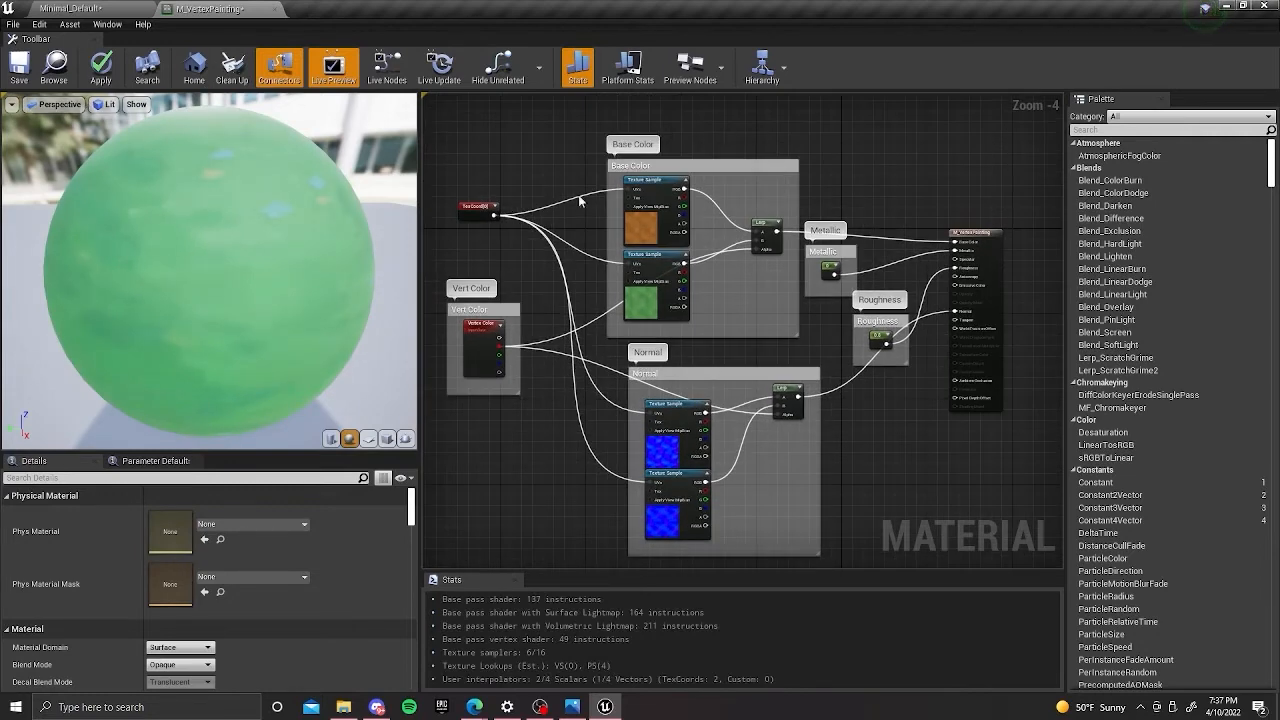
Save the M_VertexPainting material and check its tiling on the floor in the level.
click(19, 67)
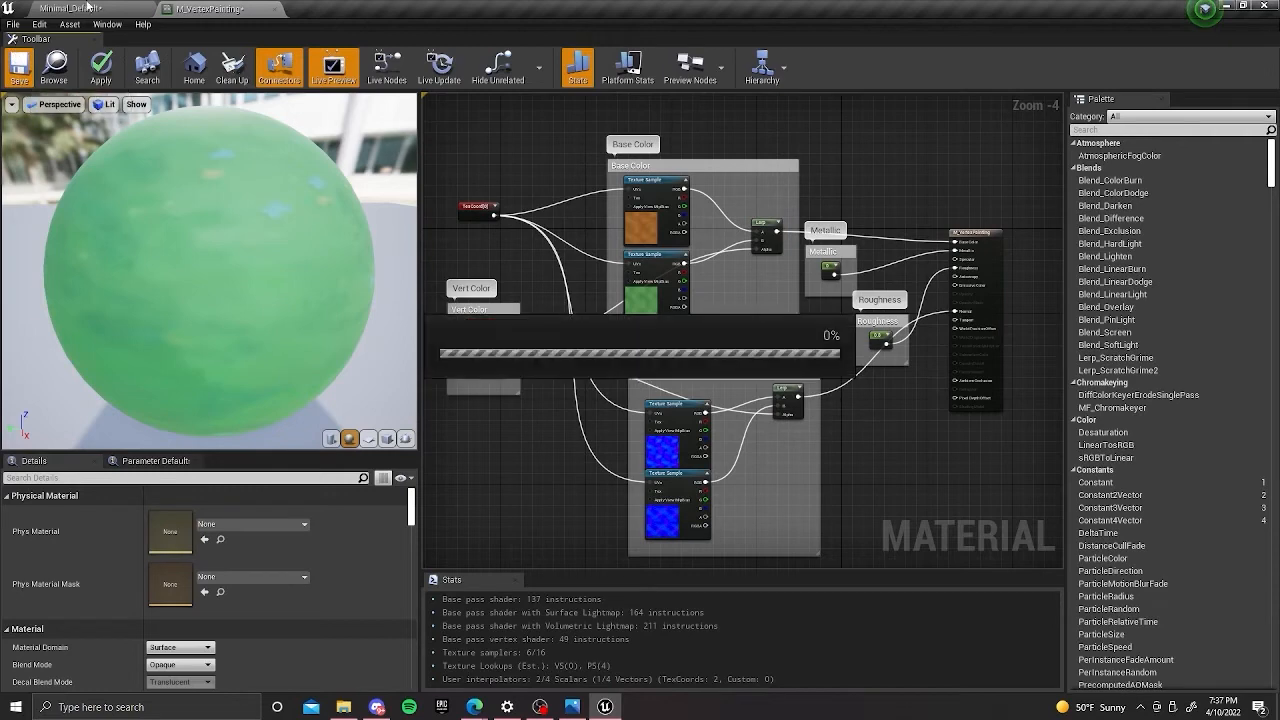
click(87, 7)
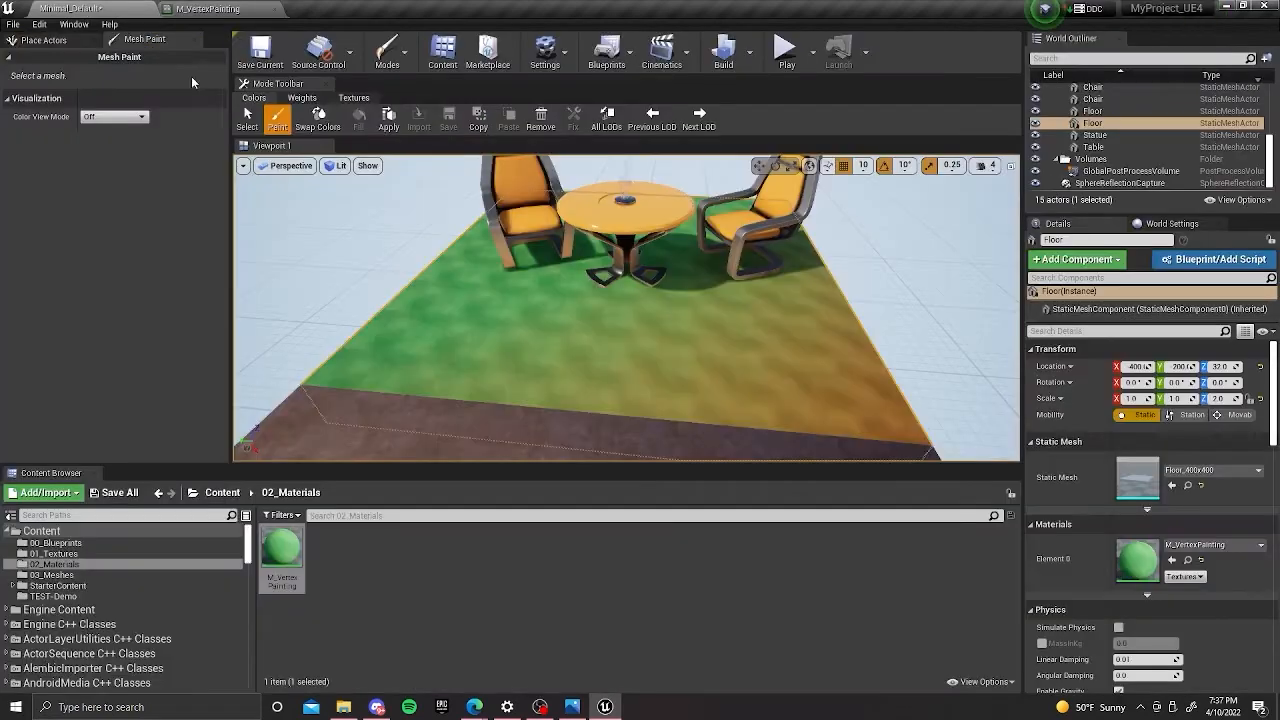
right_drag(663, 335, 281, 207)
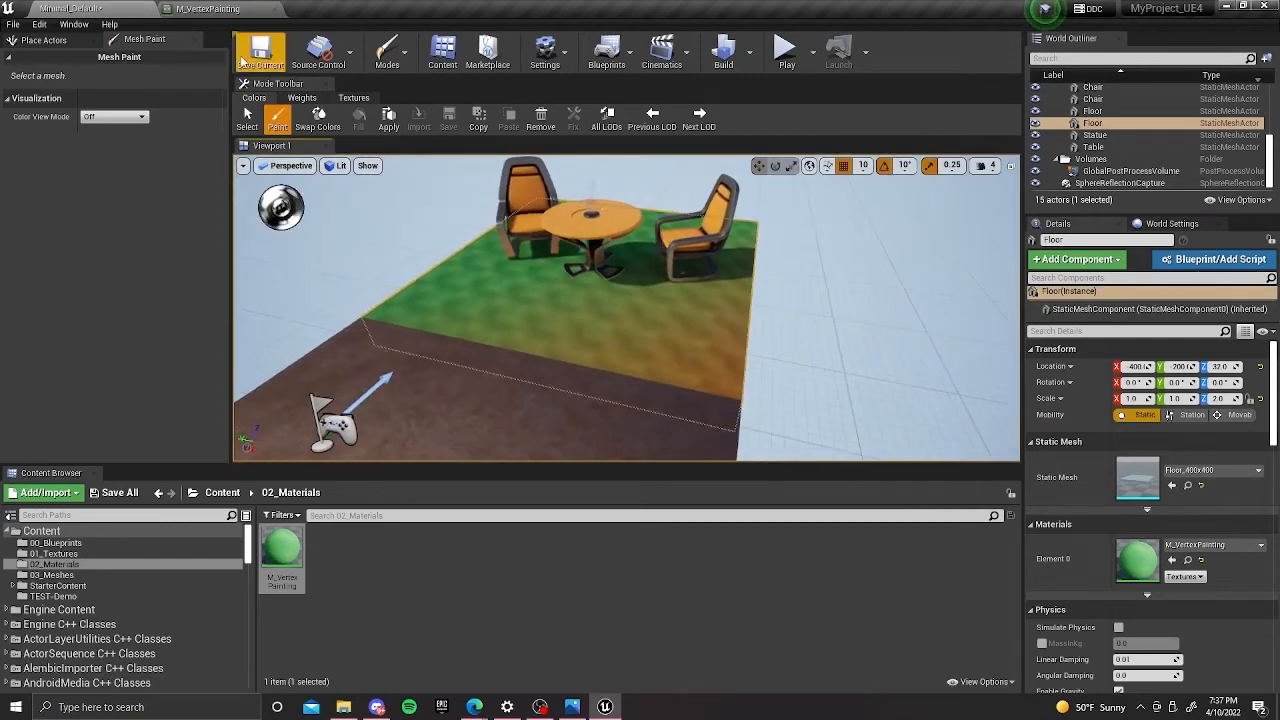
Set the TexCoord node's UTiling and VTiling to 5.0 in M_VertexPainting and save the material.
click(201, 9)
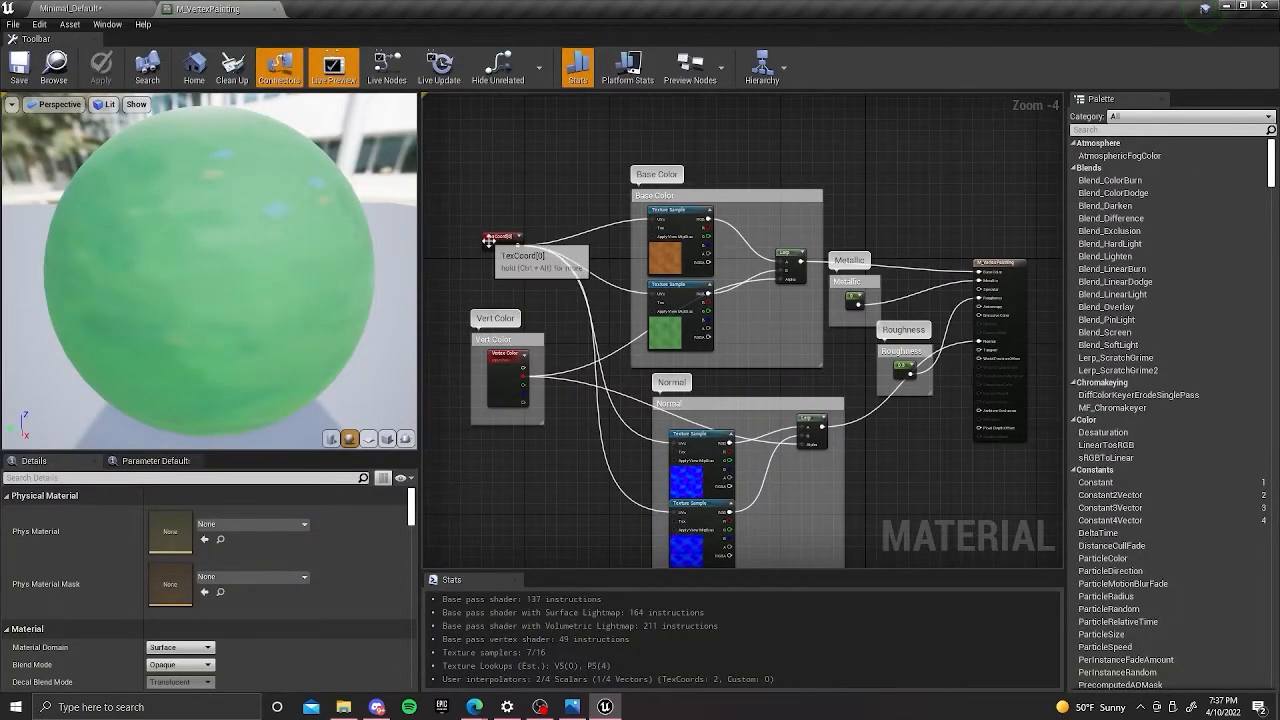
click(170, 528)
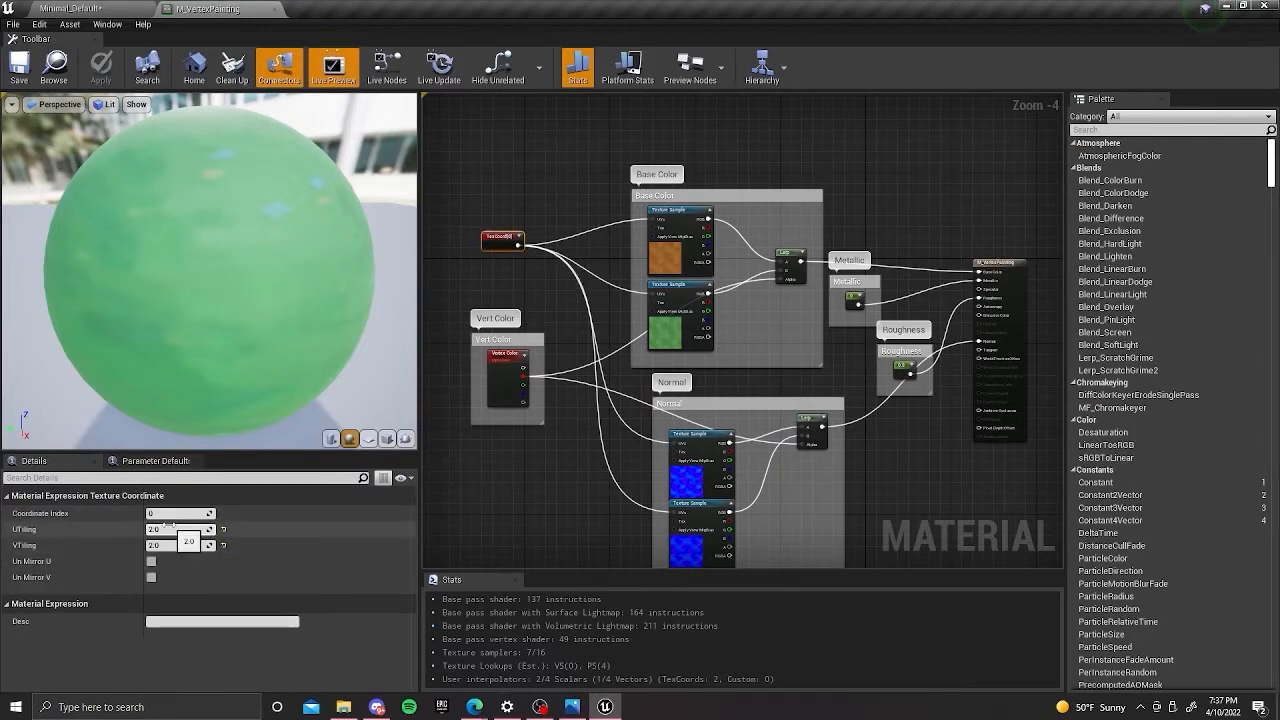
text(5)
key(Tab)
text(5)
key(Return)
click(19, 68)
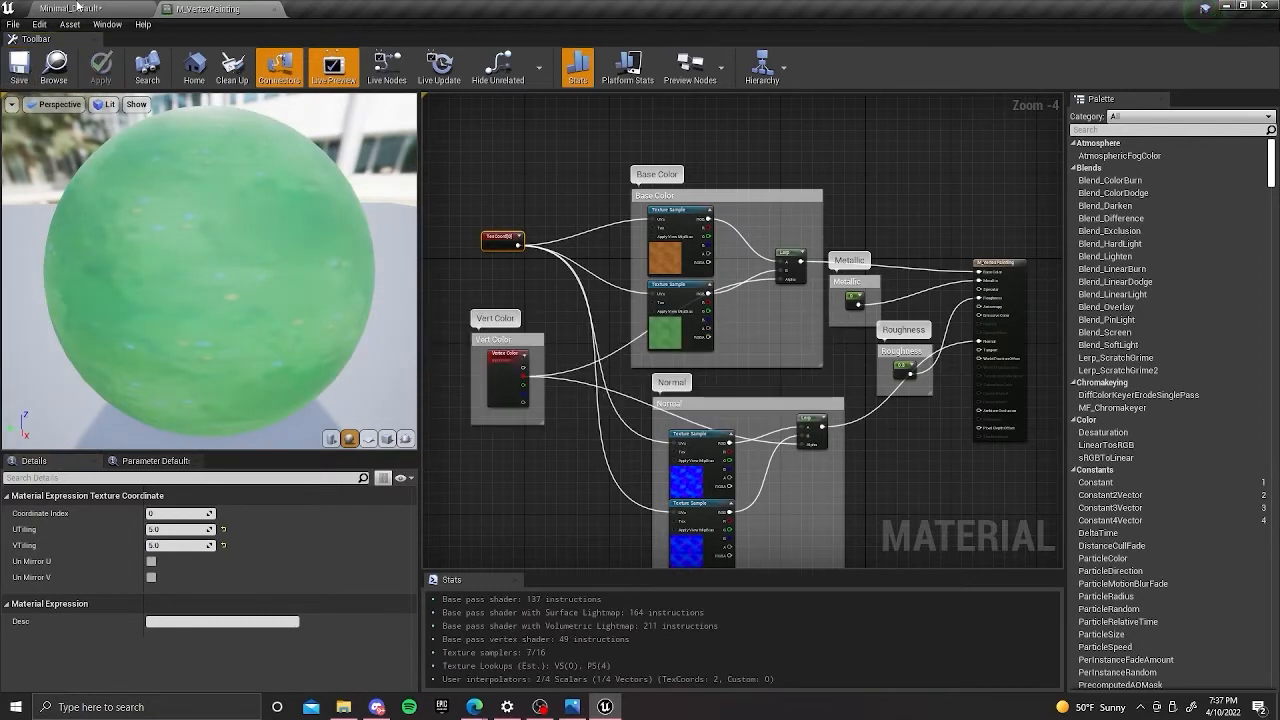
Inspect the texture tiling on the floor beneath the table and chairs in the level.
click(80, 8)
right_drag(498, 290, 440, 290)
scroll(446, 293, up, 2)
right_drag(566, 306, 573, 311)
right_drag(670, 284, 687, 285)
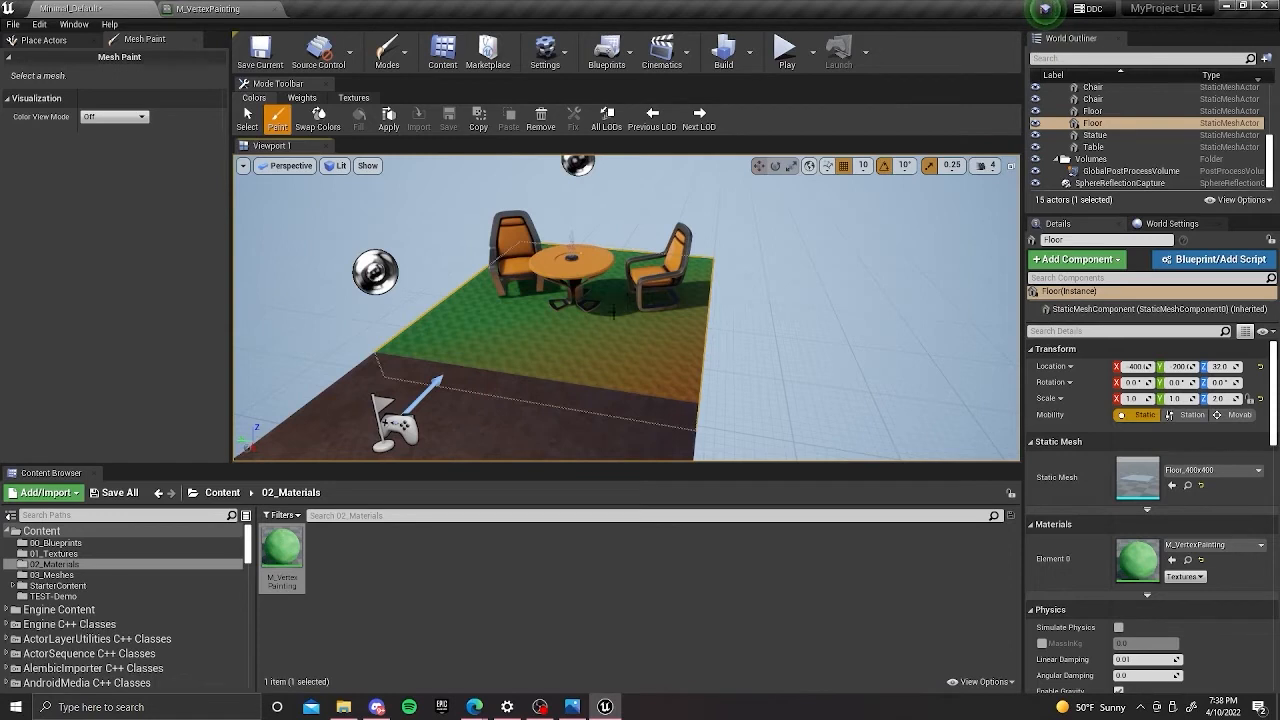
key(f)
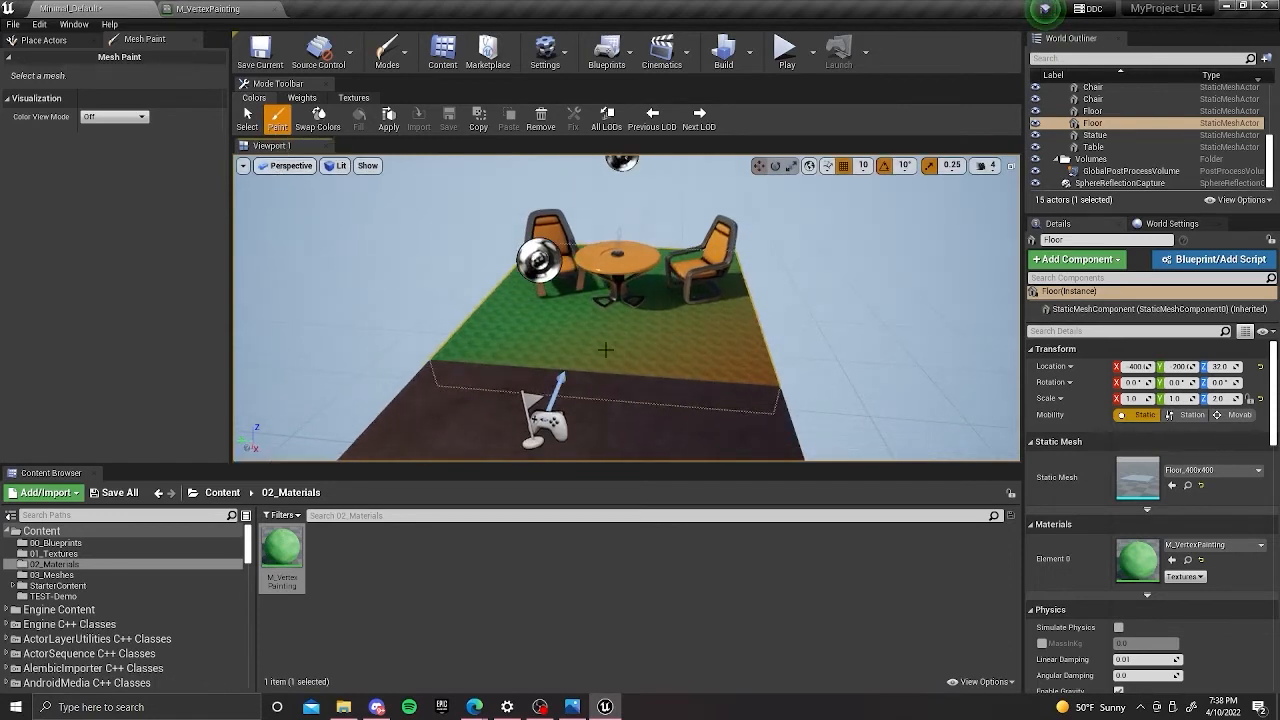
Reactivate the Paint tool on the floor and enlarge the vertex paint brush to size 0.95.
click(247, 118)
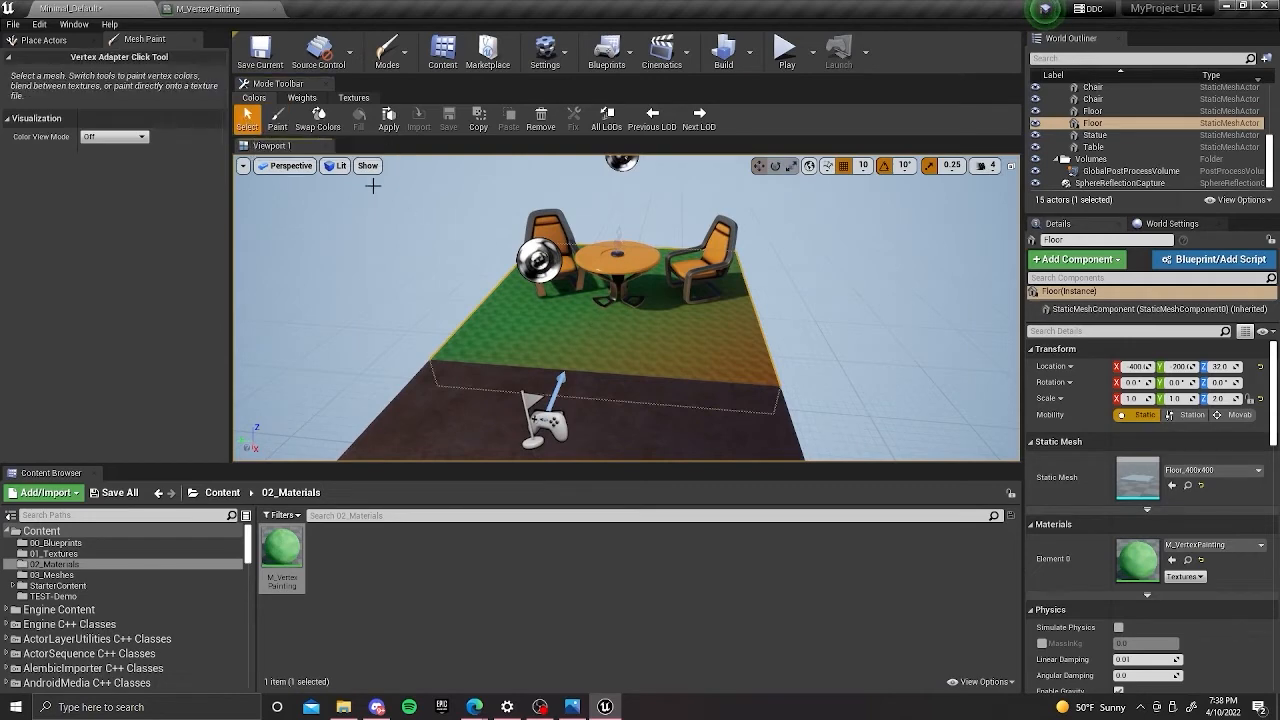
click(276, 118)
alt+drag(571, 371, 600, 378)
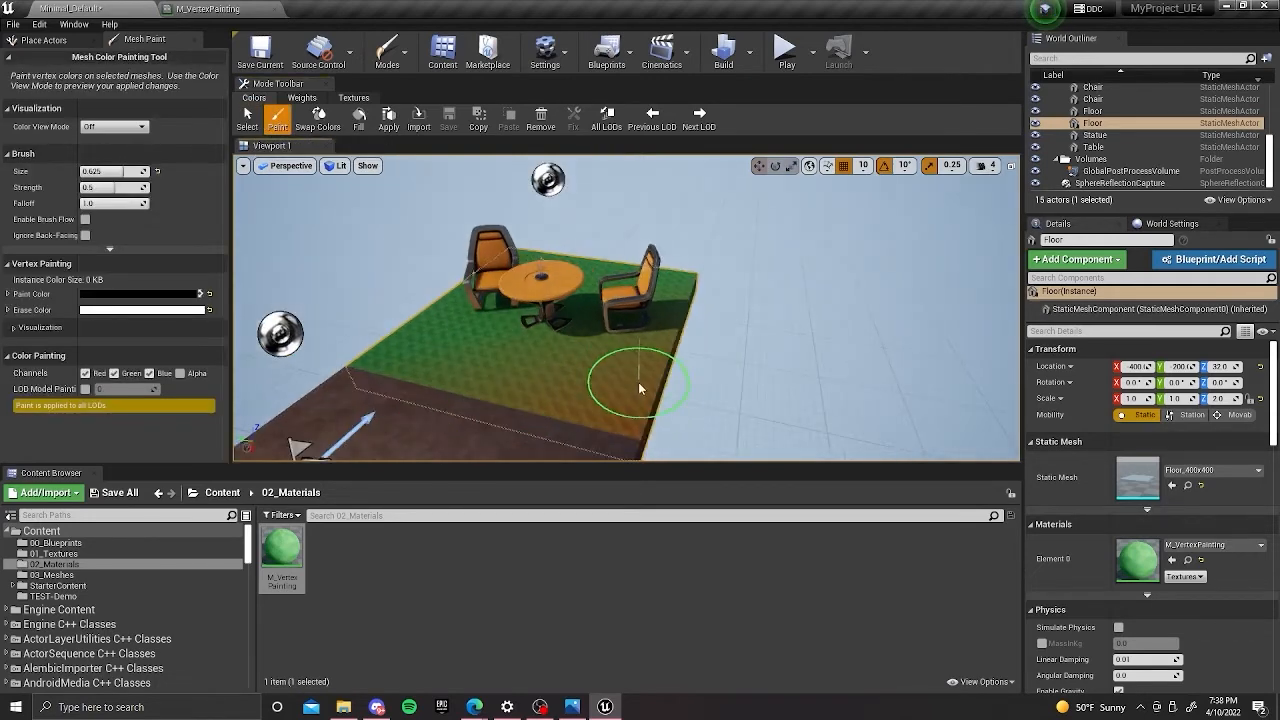
key(bracketright)
key(bracketright)
key(bracketright)
key(bracketright)
key(bracketright)
key(bracketright)
key(bracketright)
key(bracketright)
key(bracketright)
key(bracketright)
key(bracketright)
key(bracketright)
key(bracketright)
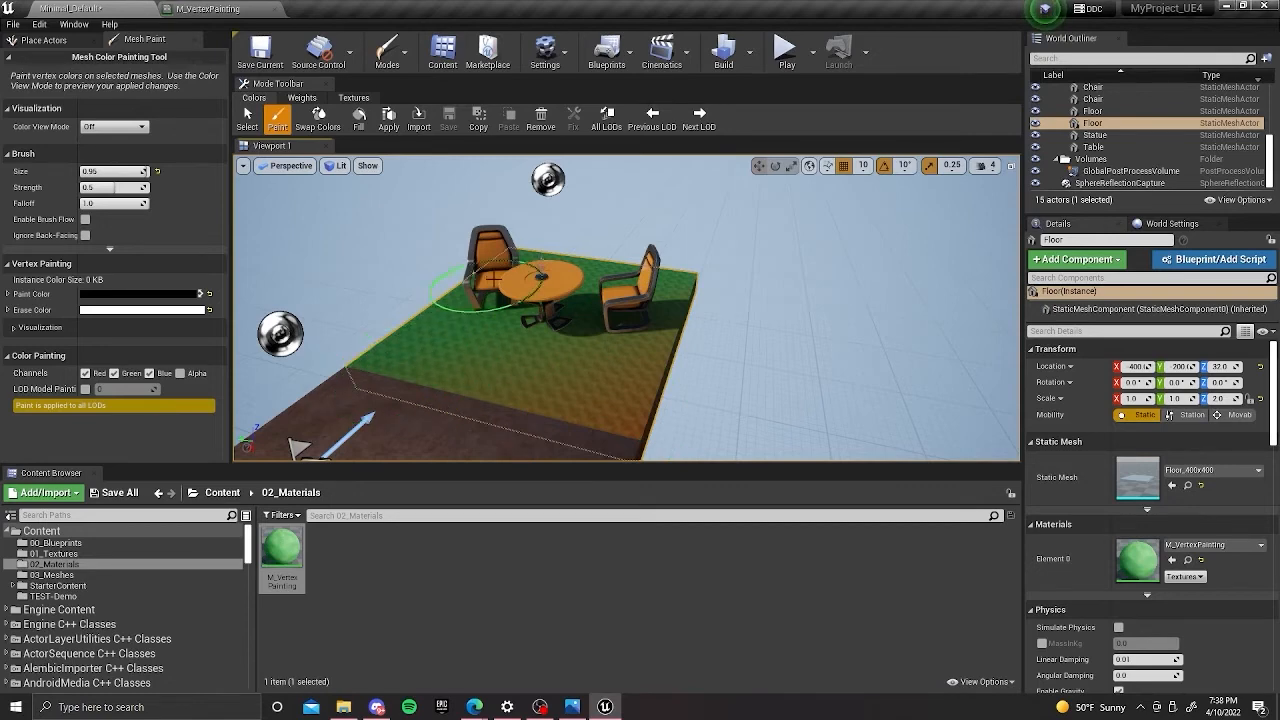
mouse_move(616, 323)
right_down()
mouse_move(735, 302)
mouse_move(674, 326)
right_up()
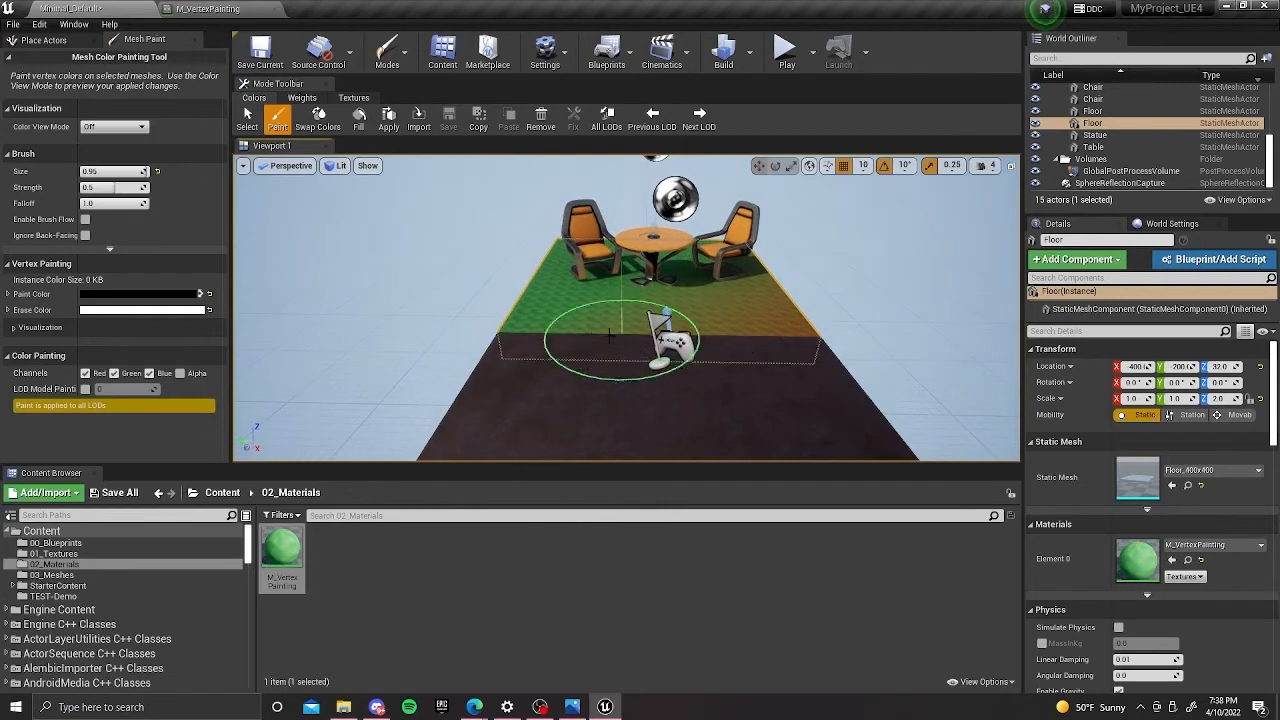
right_drag(630, 270, 630, 300)
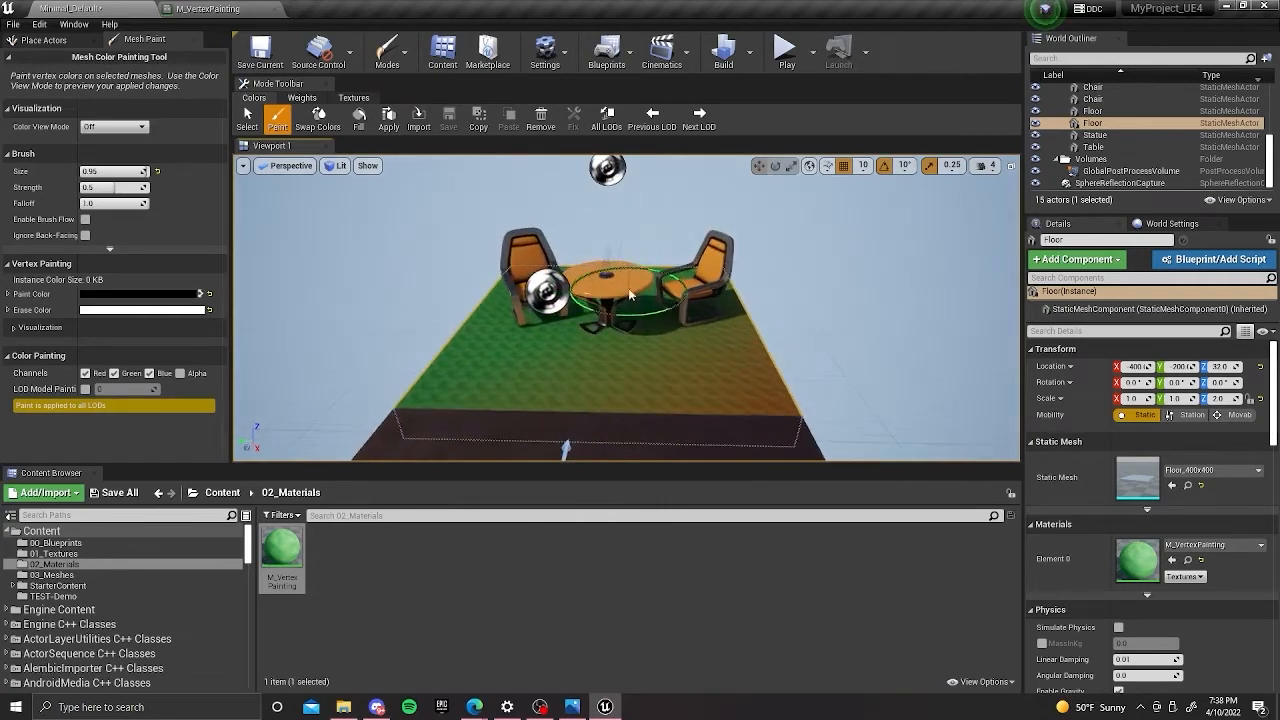
Place the SM_Rock prop from the StarterContent Props folder on the floor in front of the table and chairs.
click(222, 493)
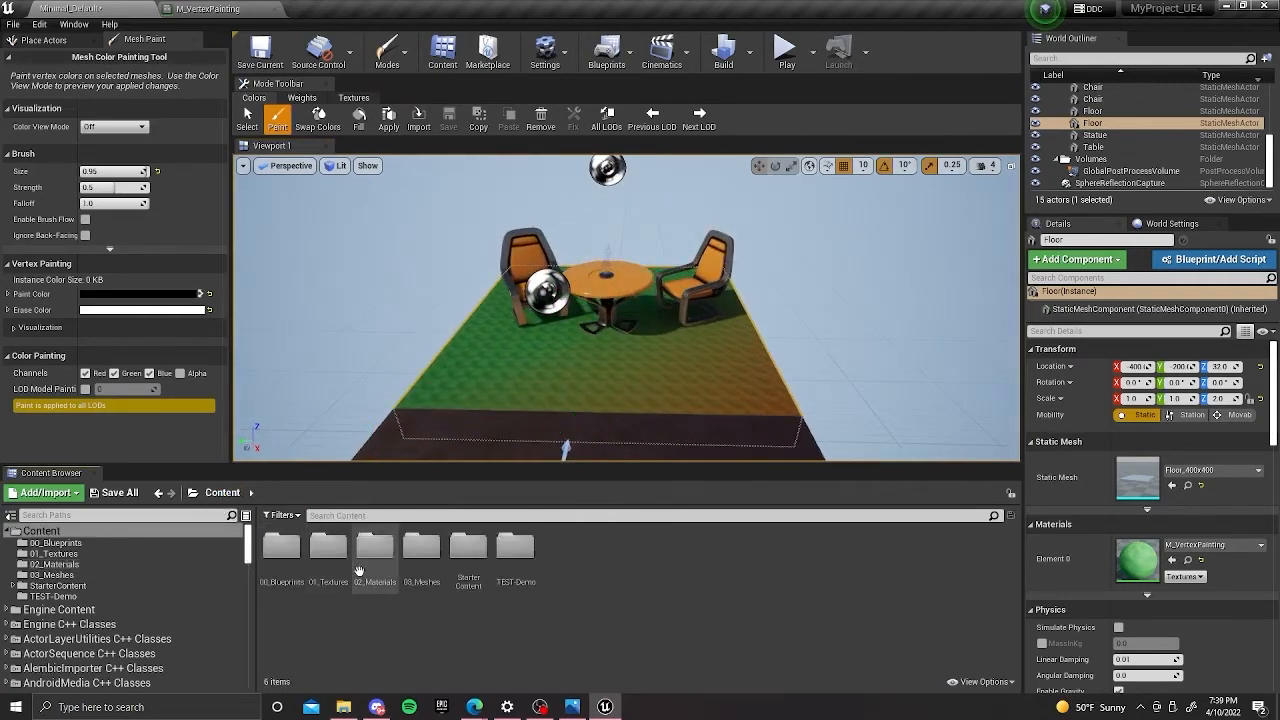
double_click(468, 545)
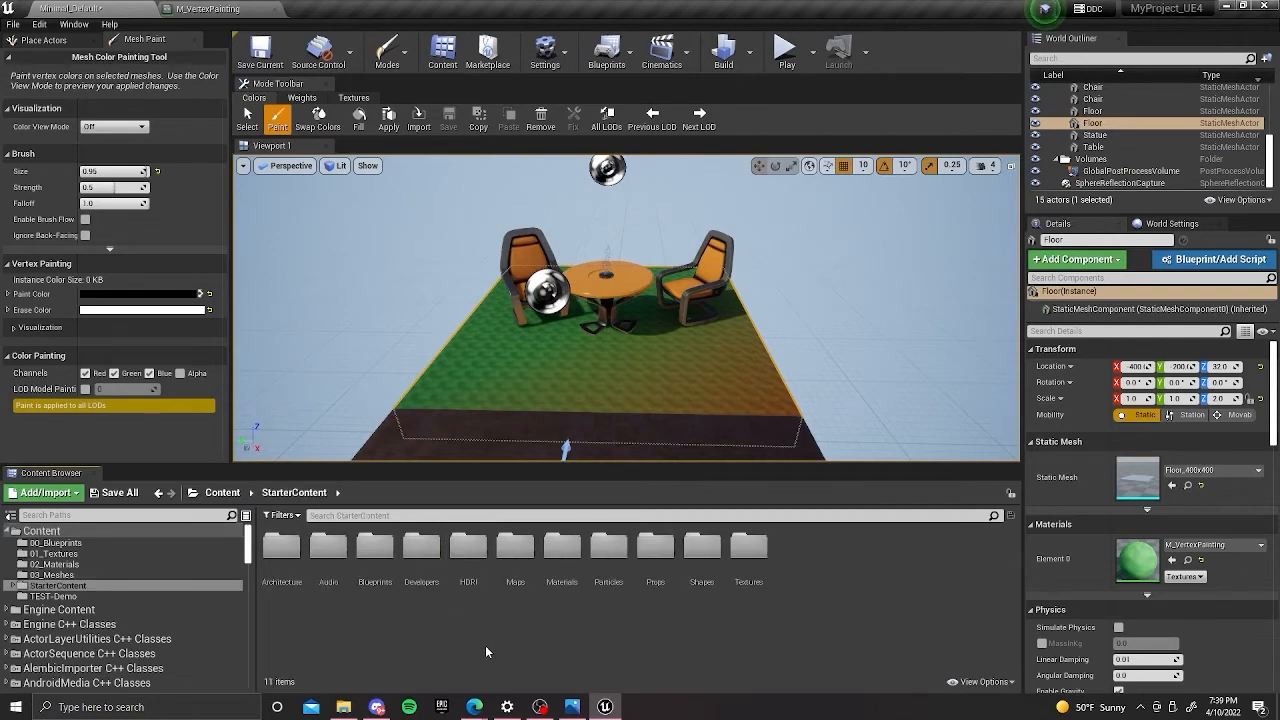
double_click(655, 545)
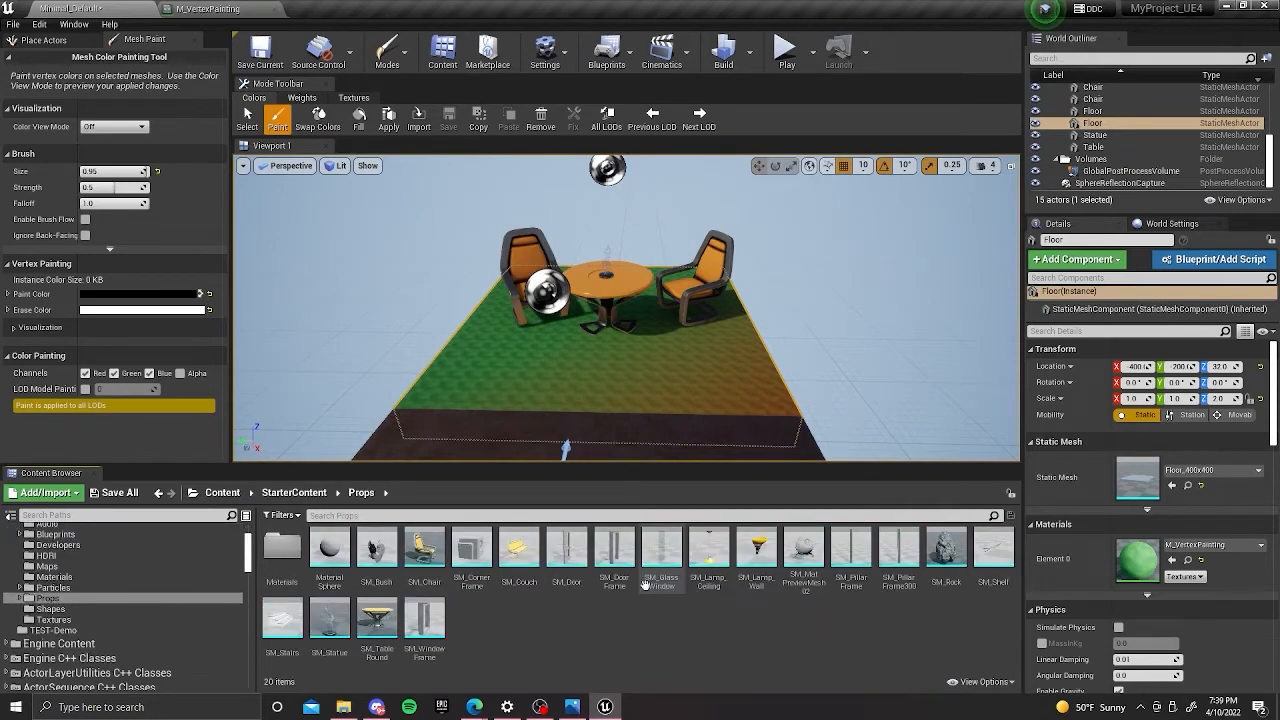
click(950, 583)
drag(952, 585, 660, 395)
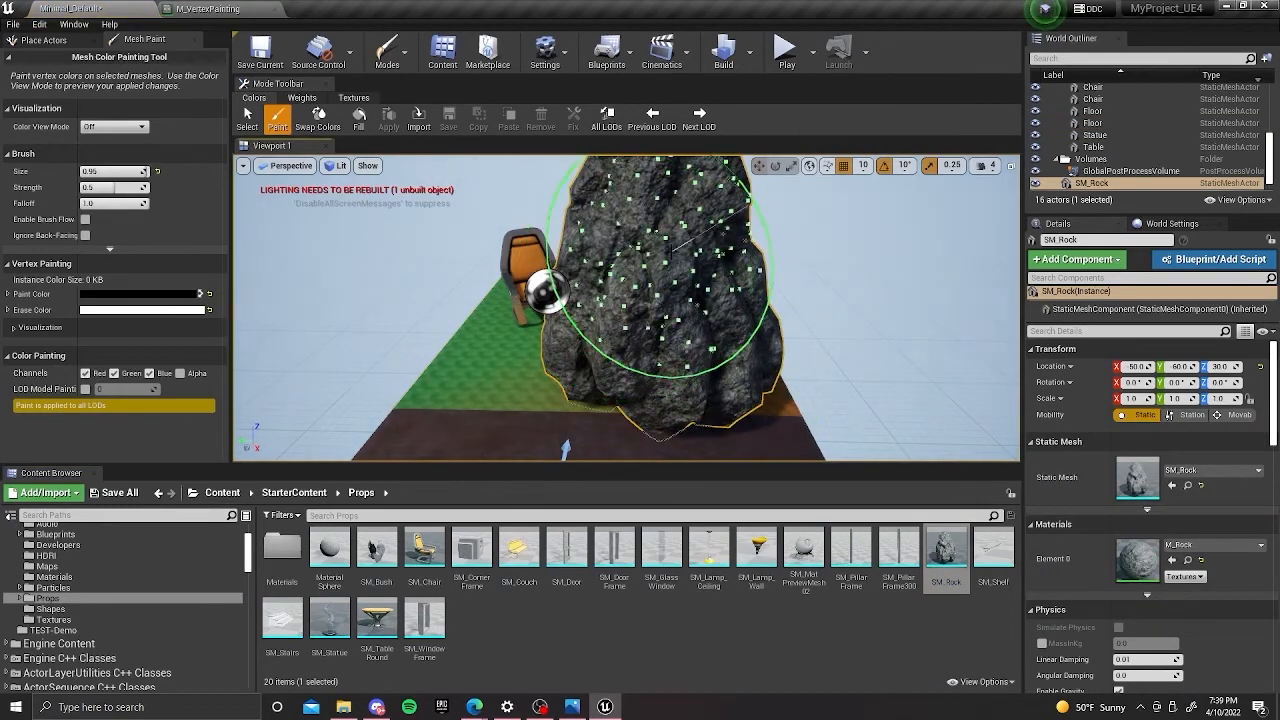
Apply the M_VertexPainting material from the 02_Materials folder to SM_Rock as its Element 0 material.
scroll(662, 270, down, 1)
right_drag(655, 268, 735, 245)
key(f)
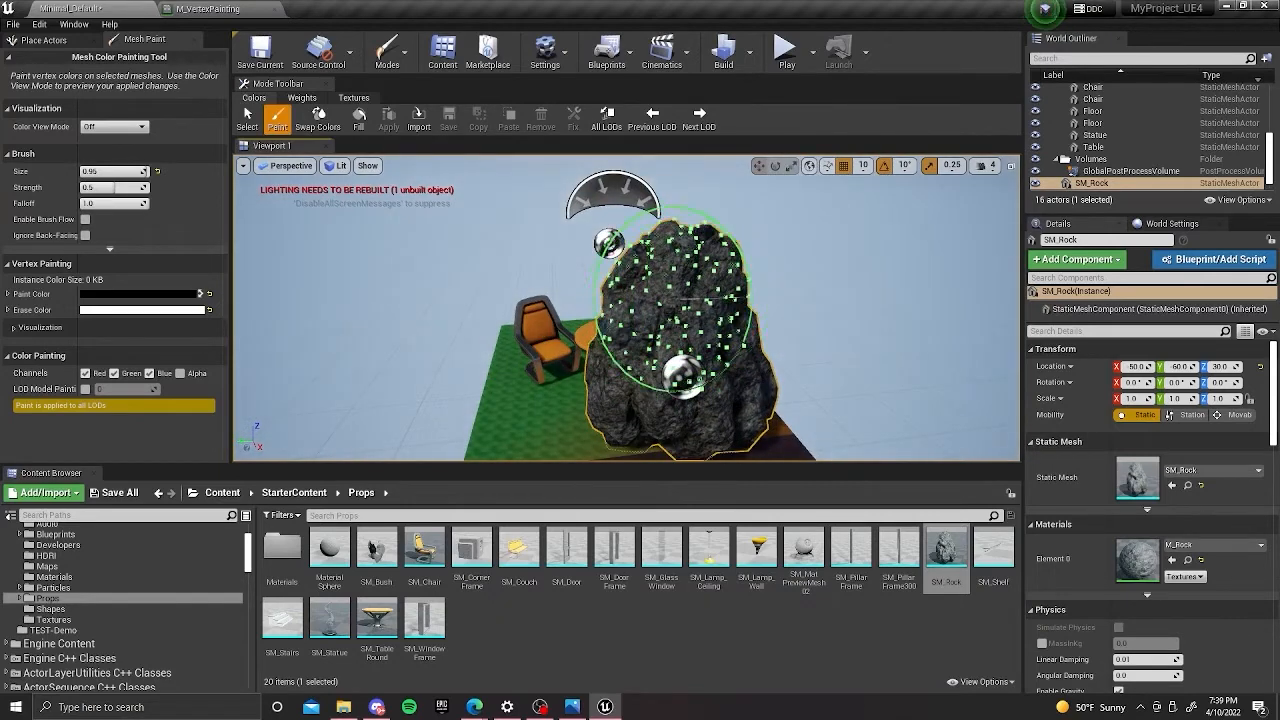
right_drag(686, 304, 699, 297)
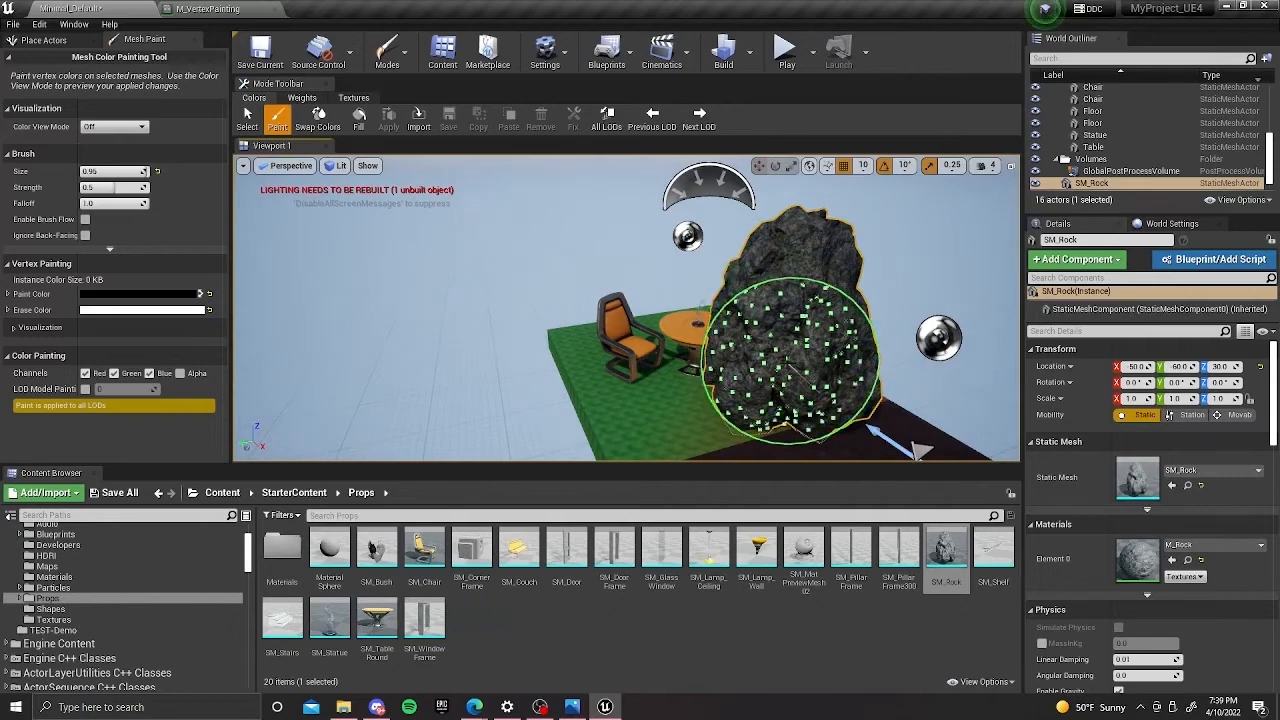
right_drag(795, 287, 700, 268)
click(294, 492)
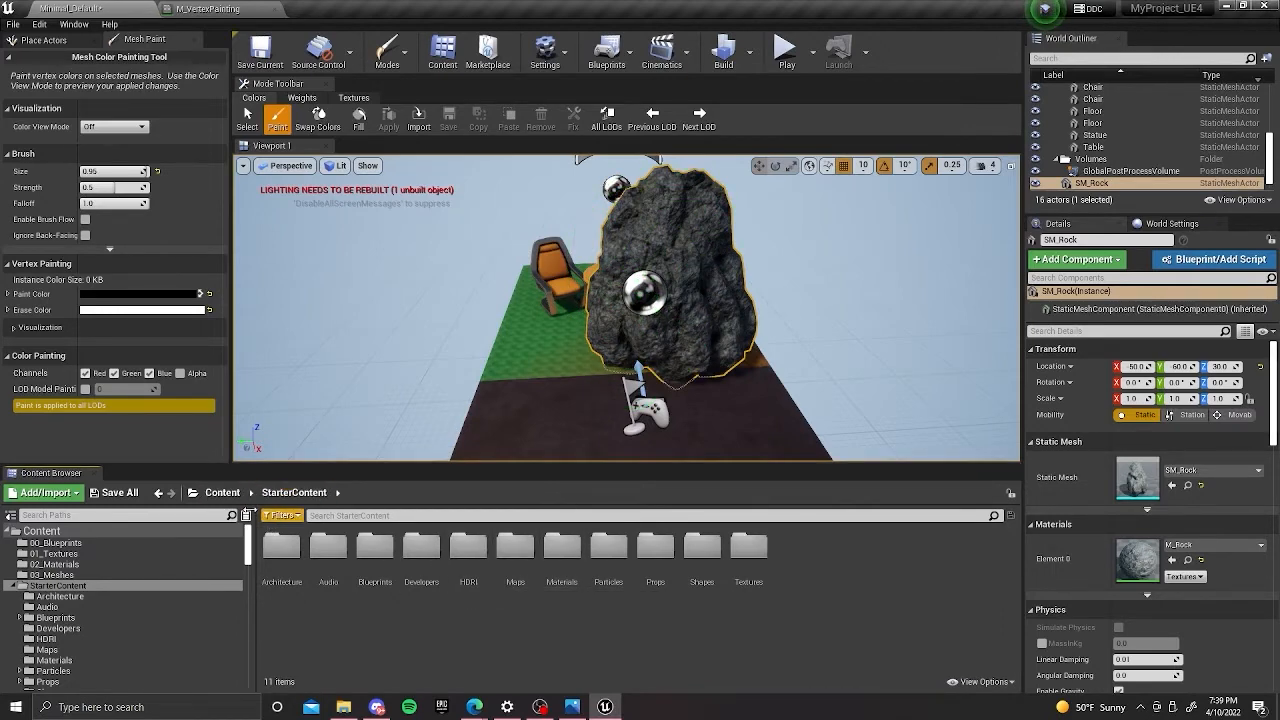
click(222, 492)
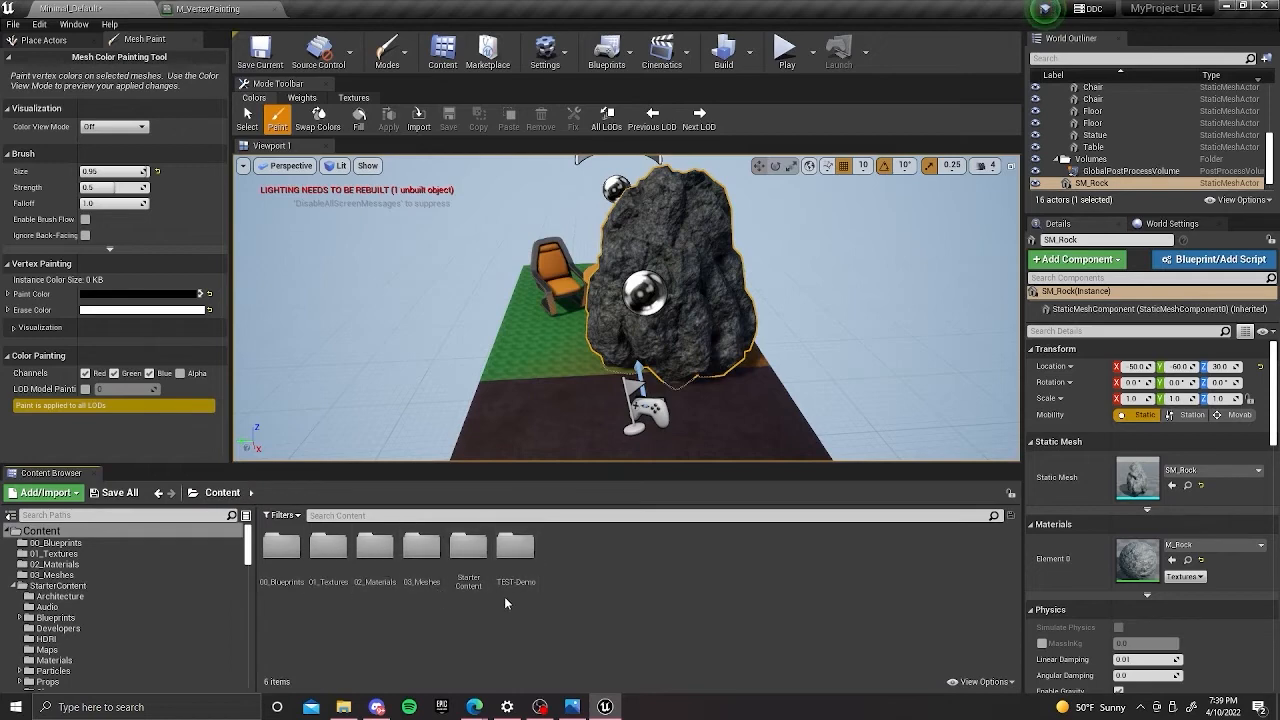
double_click(375, 546)
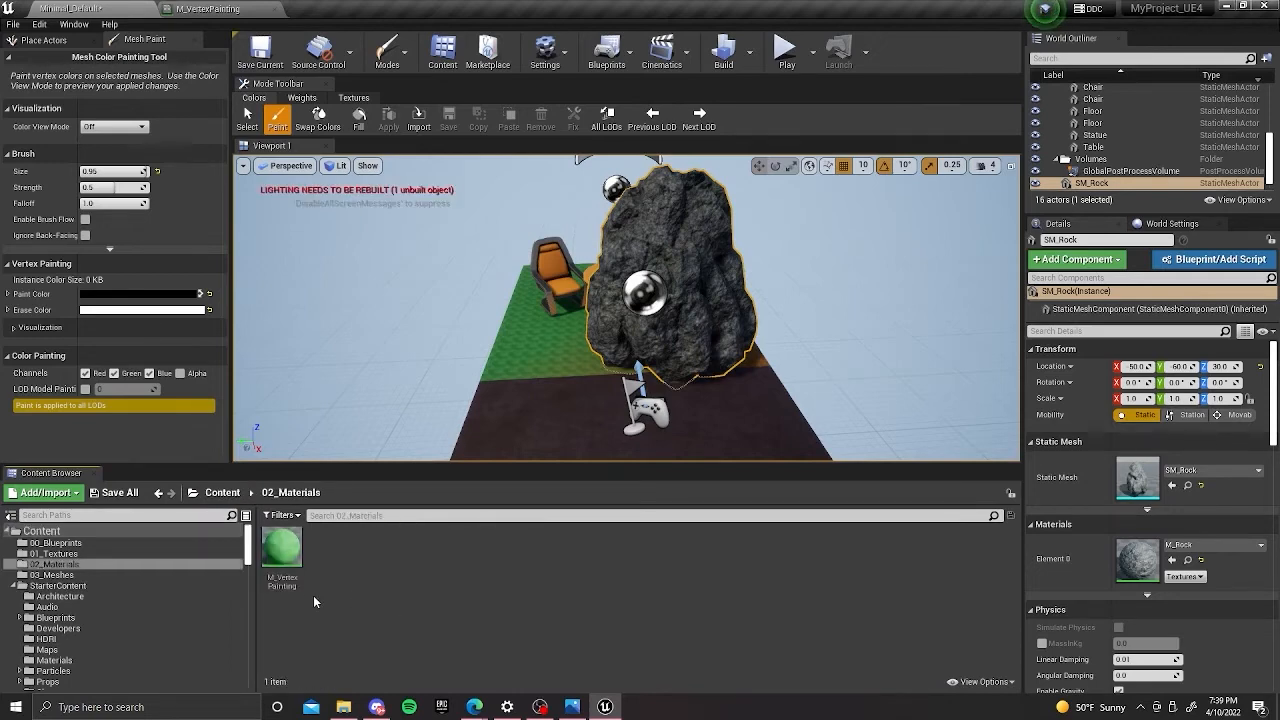
drag(294, 565, 650, 225)
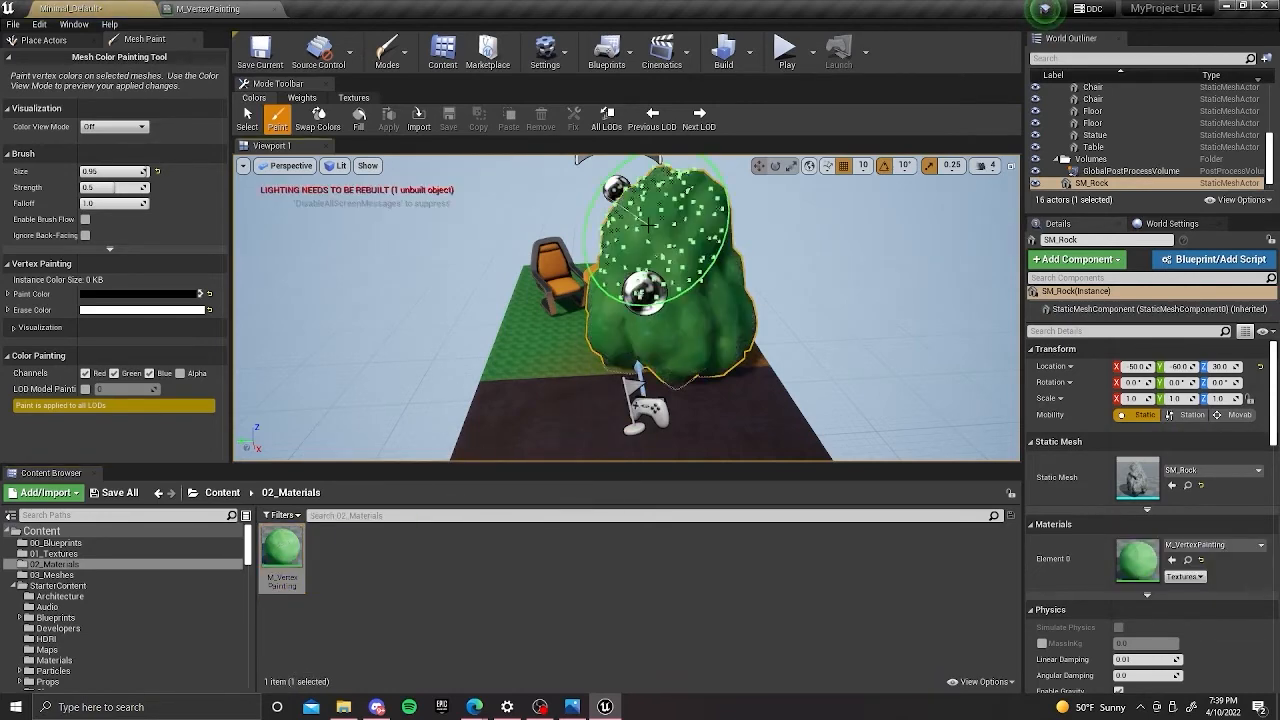
key(ctrl+z)
drag(280, 545, 1148, 560)
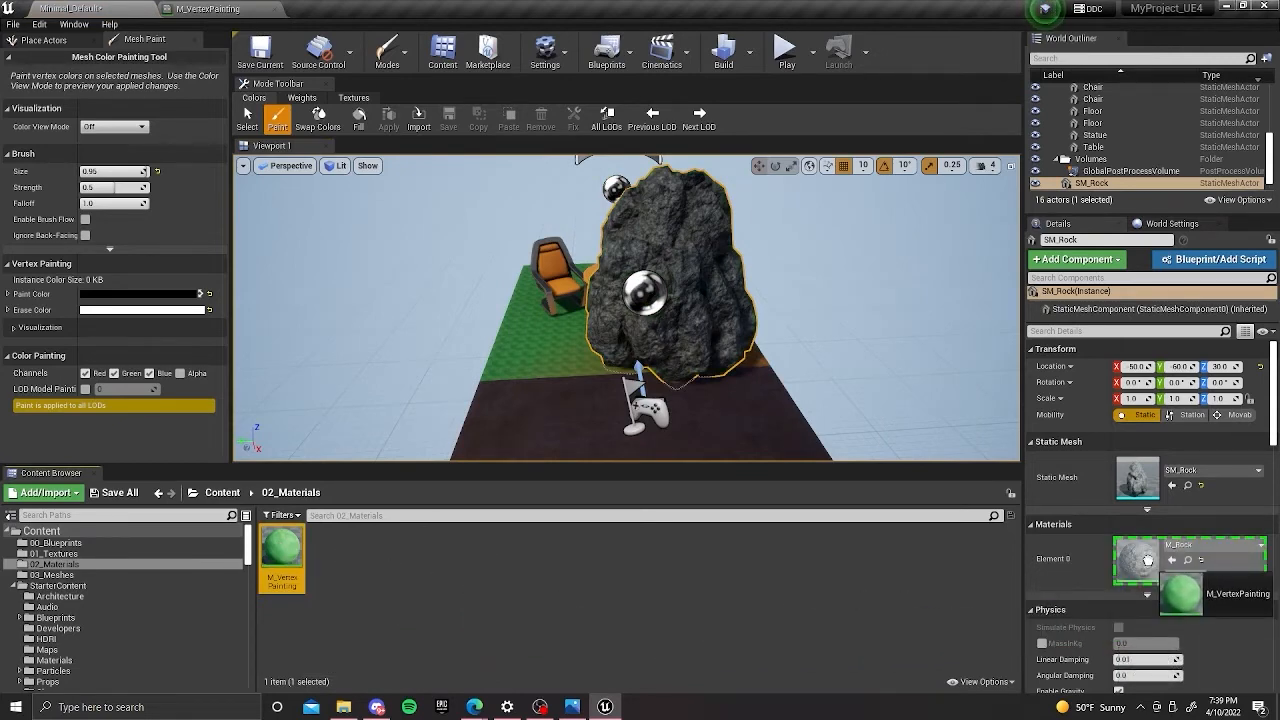
drag(1148, 560, 1148, 560)
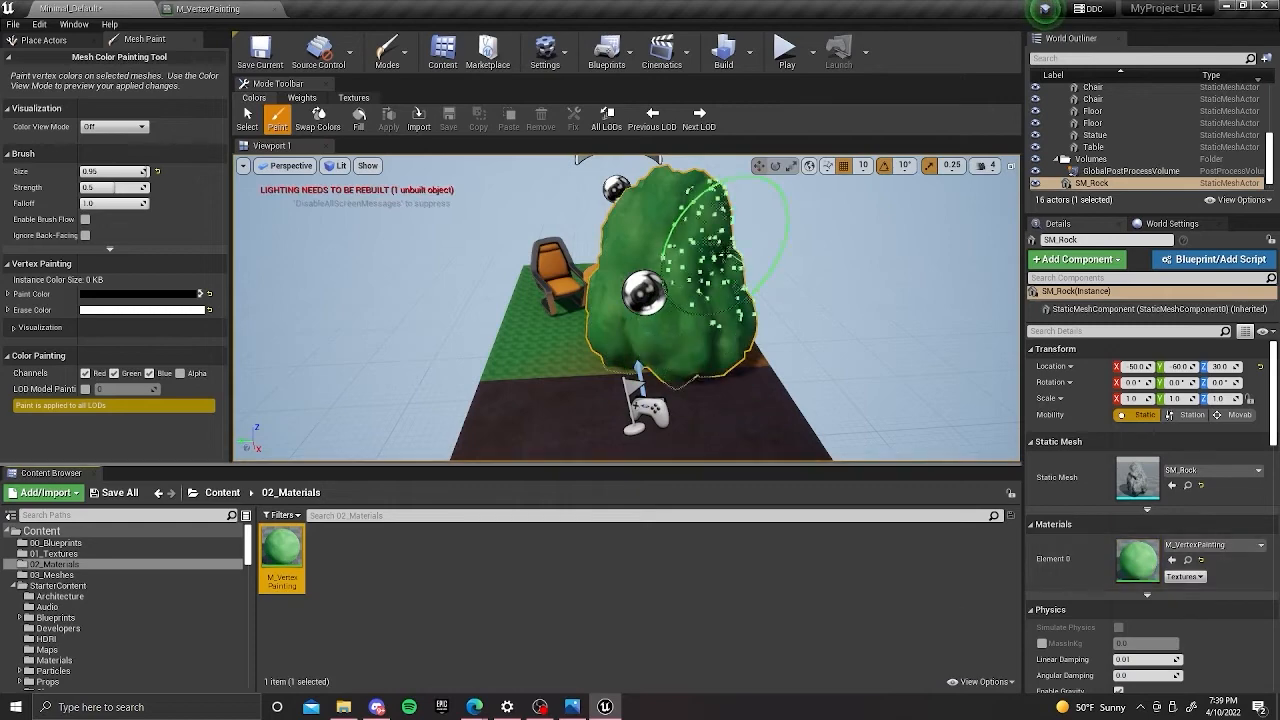
Vertex-paint dirt over most of the rock with the size 0.95 brush, swapping between the black and white paint colors.
scroll(690, 280, up, 2)
mouse_move(692, 285)
right_down()
mouse_move(709, 264)
mouse_move(632, 276)
mouse_move(617, 291)
mouse_move(624, 312)
mouse_move(604, 300)
mouse_move(584, 309)
right_up()
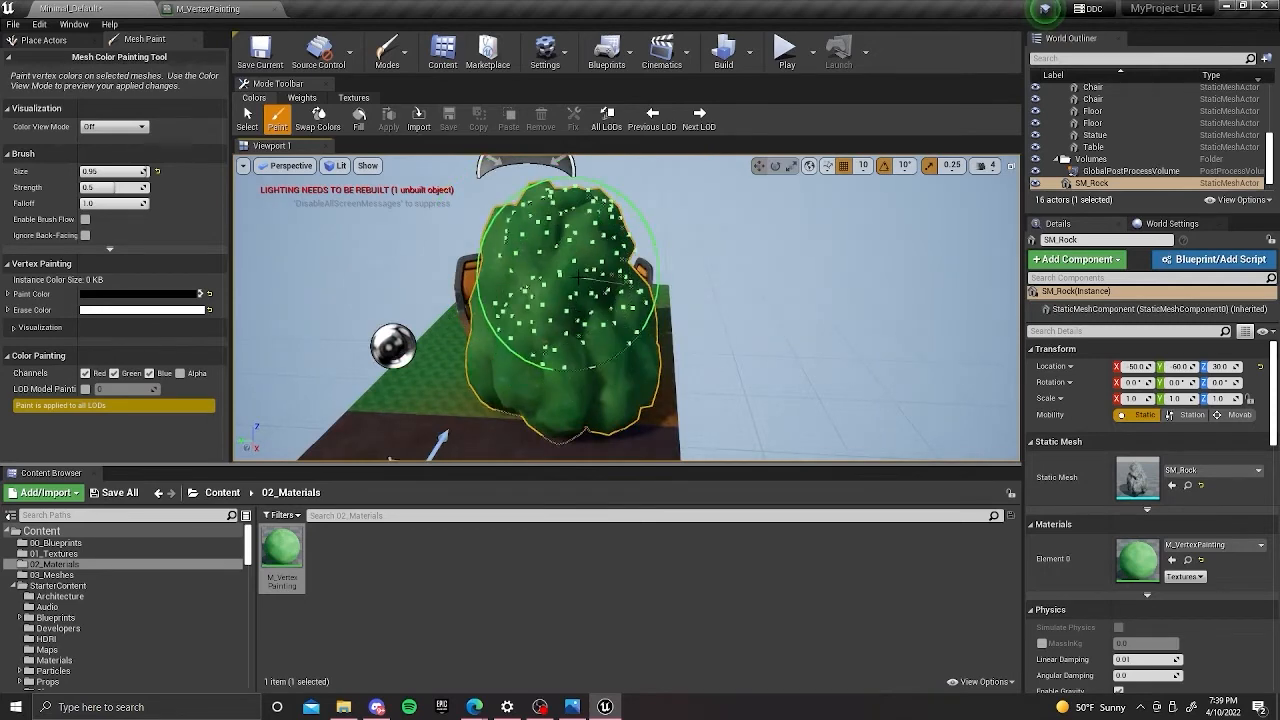
drag(567, 275, 572, 270)
mouse_move(572, 270)
right_down()
mouse_move(641, 263)
mouse_move(645, 300)
mouse_move(650, 250)
mouse_move(640, 300)
mouse_move(700, 255)
mouse_move(718, 268)
mouse_move(646, 240)
mouse_move(764, 222)
mouse_move(769, 270)
right_up()
key(g)
key(x)
mouse_move(769, 270)
mouse_down()
mouse_move(740, 262)
mouse_move(738, 280)
mouse_up()
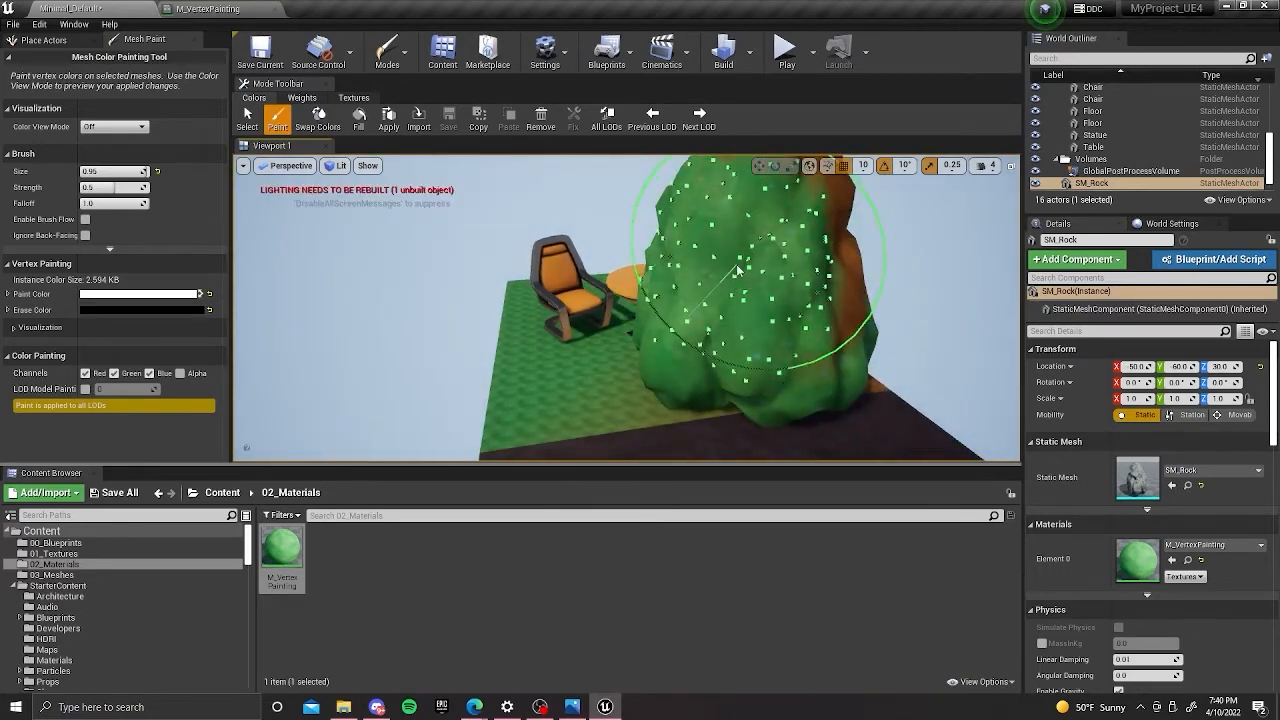
right_drag(738, 280, 727, 267)
key(x)
mouse_move(740, 250)
mouse_down()
mouse_move(700, 275)
mouse_move(659, 278)
mouse_up()
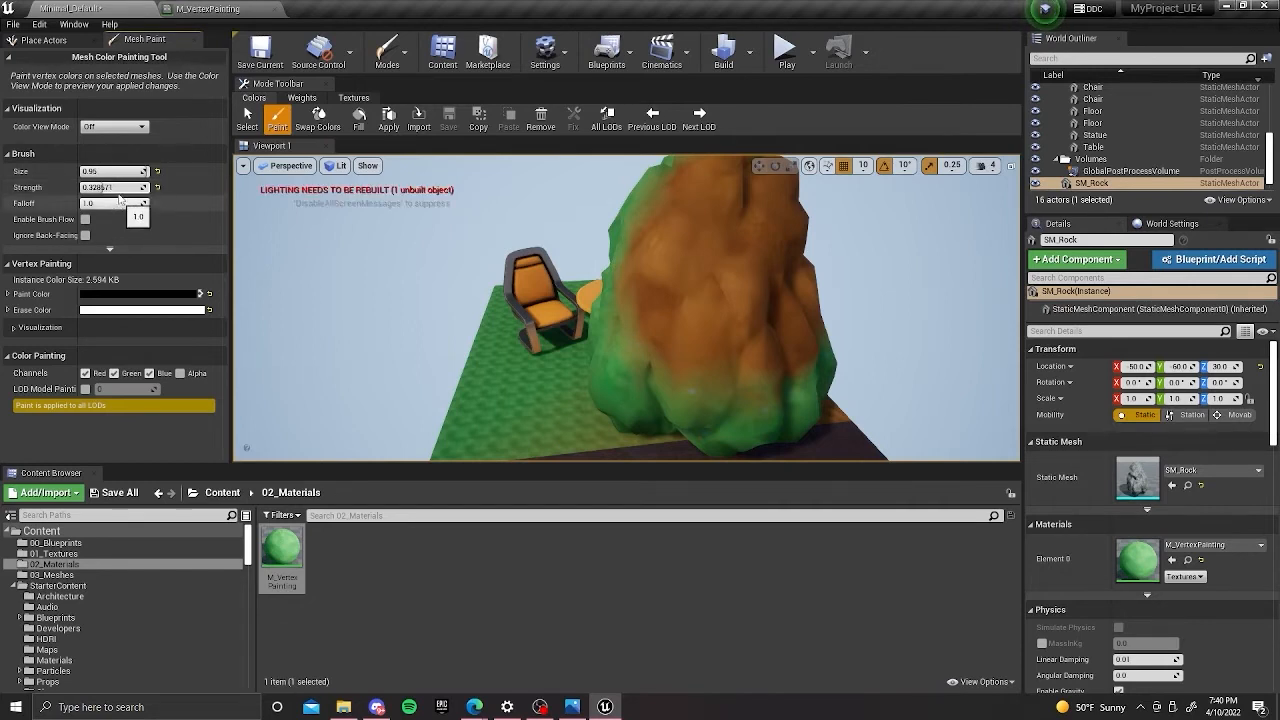
Reduce the brush size to about 0.36 and strength to about 0.28, and test it with white paint on the rock.
mouse_move(141, 171)
mouse_down()
mouse_move(100, 171)
mouse_move(100, 188)
mouse_up()
mouse_move(674, 257)
right_down()
mouse_move(868, 168)
mouse_move(657, 357)
mouse_move(700, 294)
mouse_move(590, 272)
right_up()
key(x)
click(732, 276)
scroll(700, 304, up, 3)
mouse_move(657, 294)
right_down()
mouse_move(671, 298)
mouse_move(640, 335)
mouse_move(743, 299)
right_up()
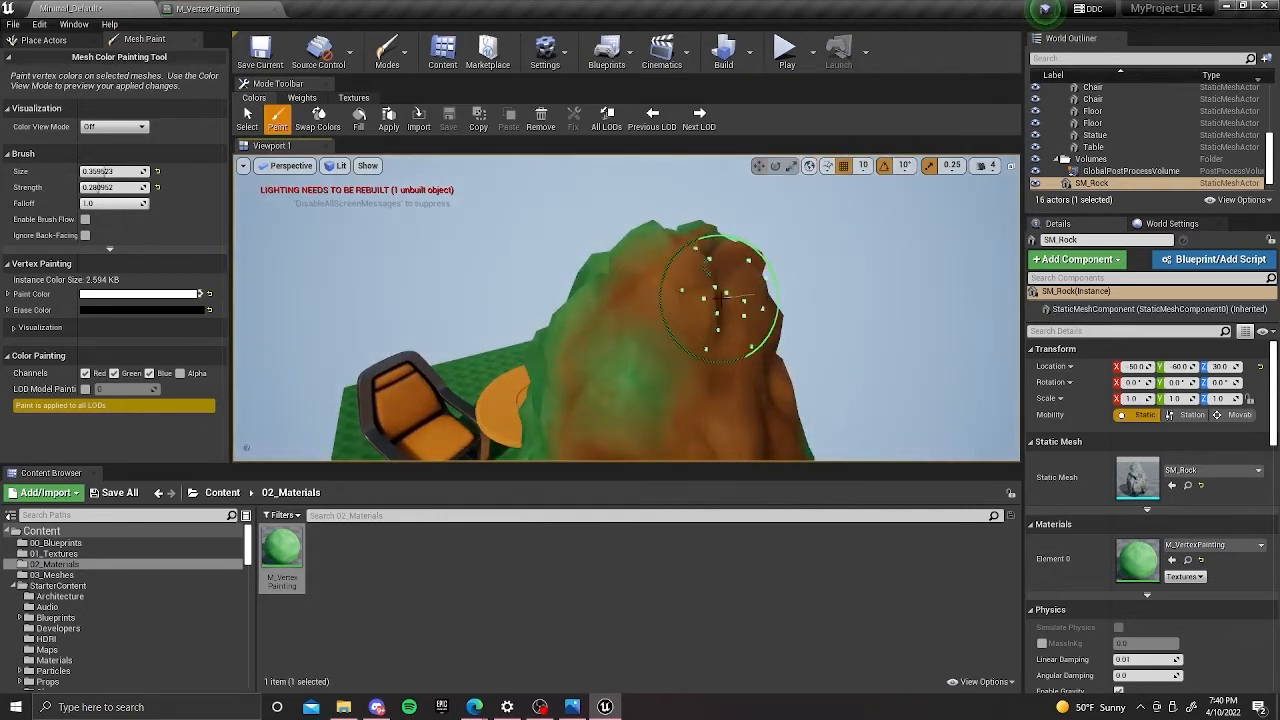
Vertex-paint more grass patches in white across the front and upper parts of the rock.
mouse_move(648, 300)
right_down()
mouse_move(638, 305)
mouse_move(583, 194)
mouse_move(651, 343)
mouse_move(677, 349)
mouse_move(693, 407)
right_up()
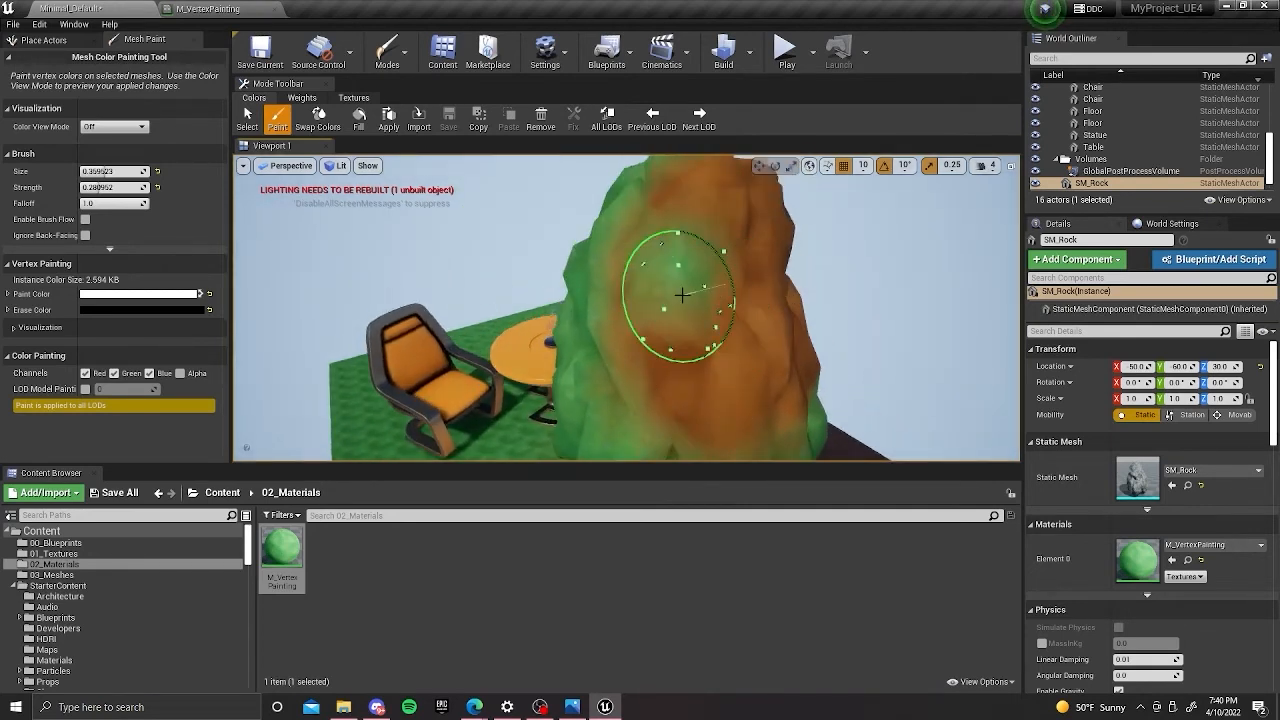
mouse_move(669, 343)
mouse_down()
mouse_move(634, 394)
mouse_move(632, 252)
mouse_move(641, 275)
mouse_move(692, 272)
mouse_up()
mouse_move(668, 341)
right_down()
mouse_move(692, 341)
mouse_move(540, 306)
right_up()
mouse_move(656, 334)
mouse_down()
mouse_move(606, 306)
mouse_move(596, 250)
mouse_up()
mouse_move(636, 262)
right_down()
mouse_move(530, 320)
mouse_move(651, 283)
mouse_move(540, 271)
mouse_move(626, 274)
right_up()
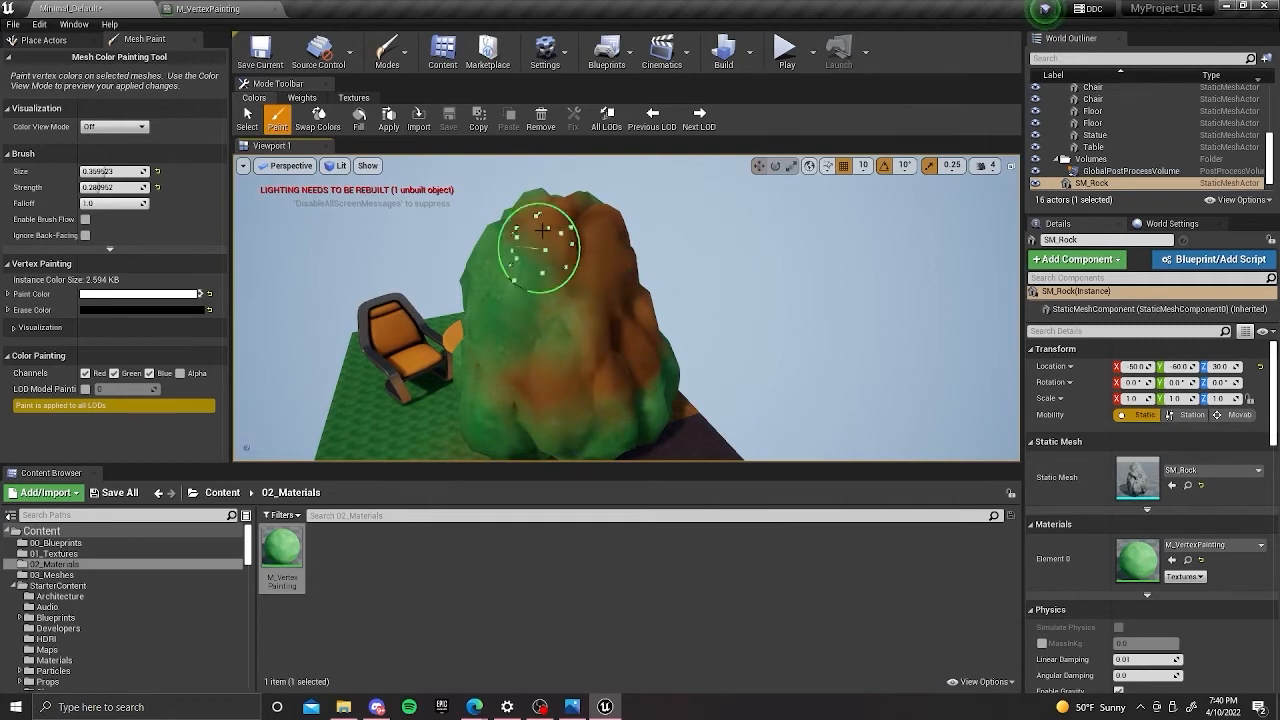
Fill the whole rock with the white grass color and dab a black dirt spot on its front.
click(358, 117)
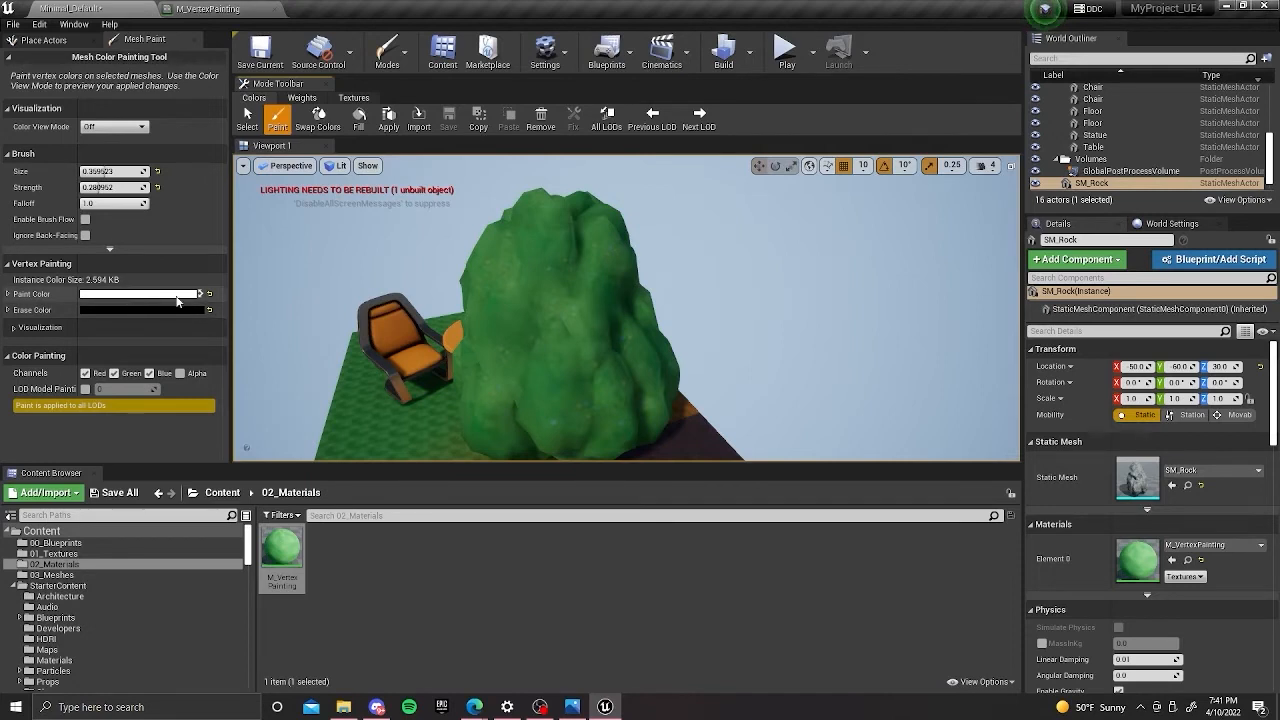
key(x)
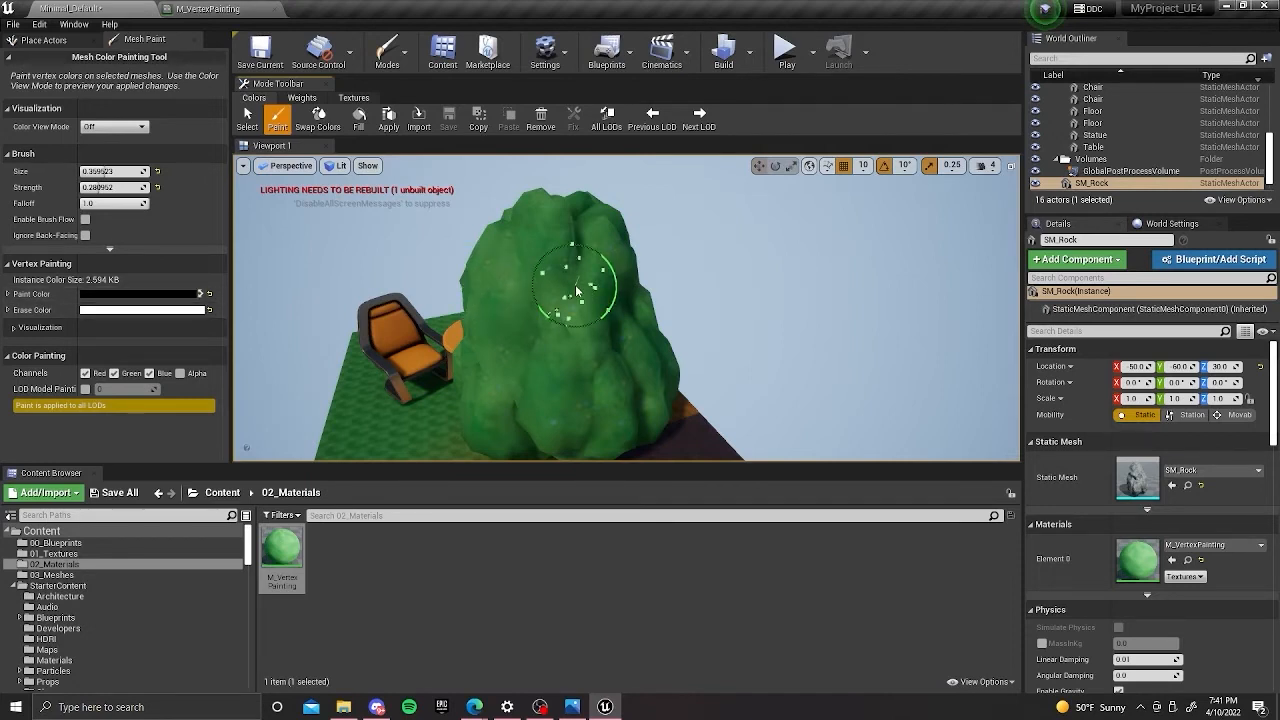
drag(577, 291, 586, 286)
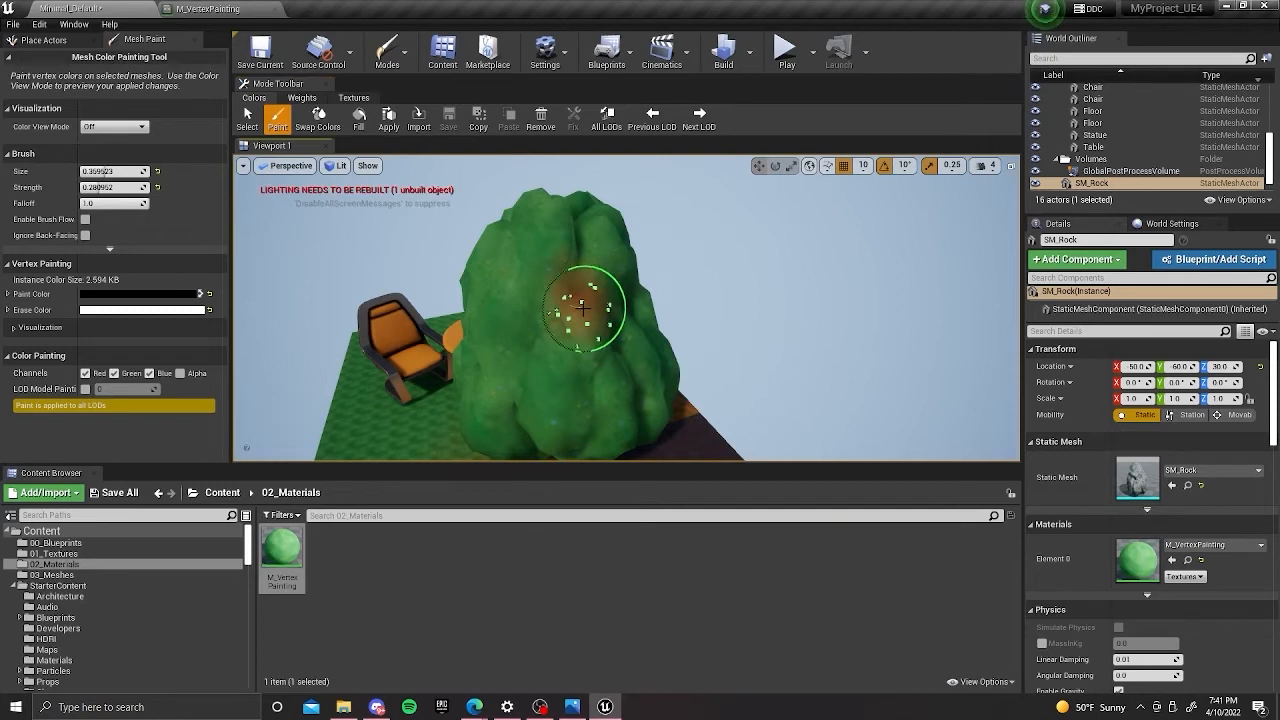
Fill the entire rock with dirt using the black paint color.
click(363, 124)
right_drag(543, 266, 515, 308)
right_drag(610, 180, 420, 260)
right_drag(497, 231, 531, 240)
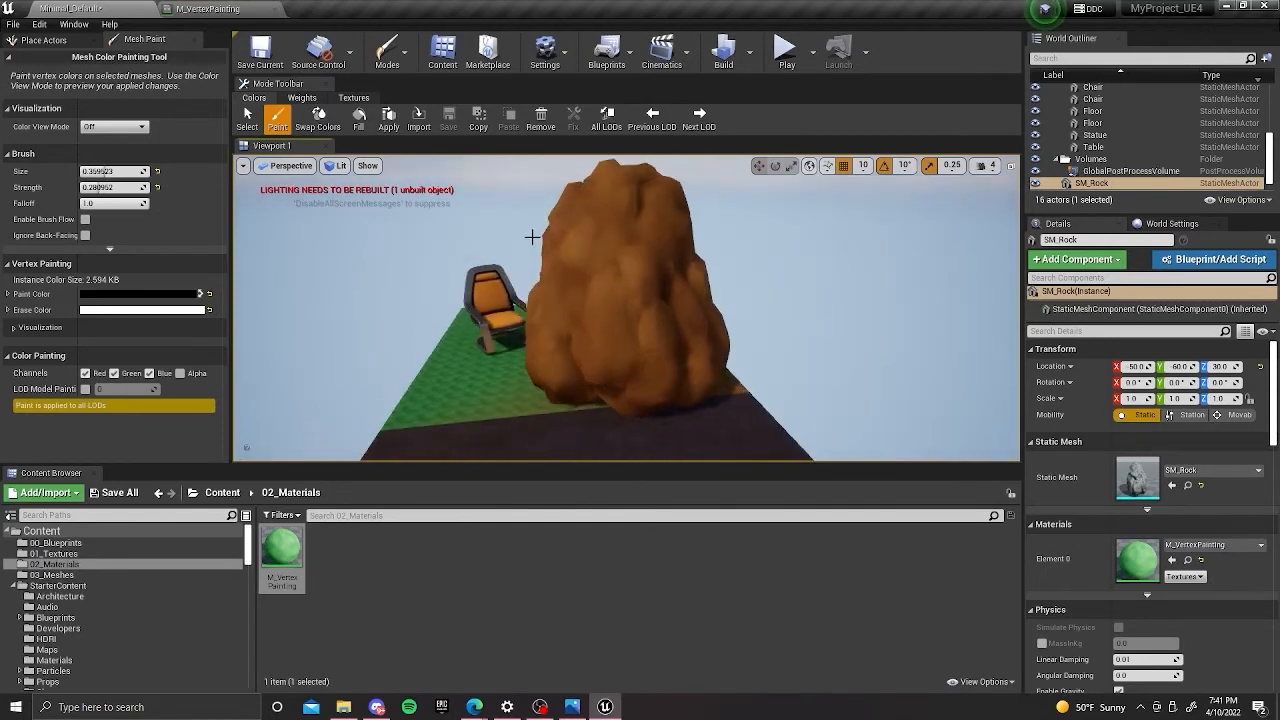
Swap the paint color to white and vertex-paint grass over the top of the rock from all sides.
key(x)
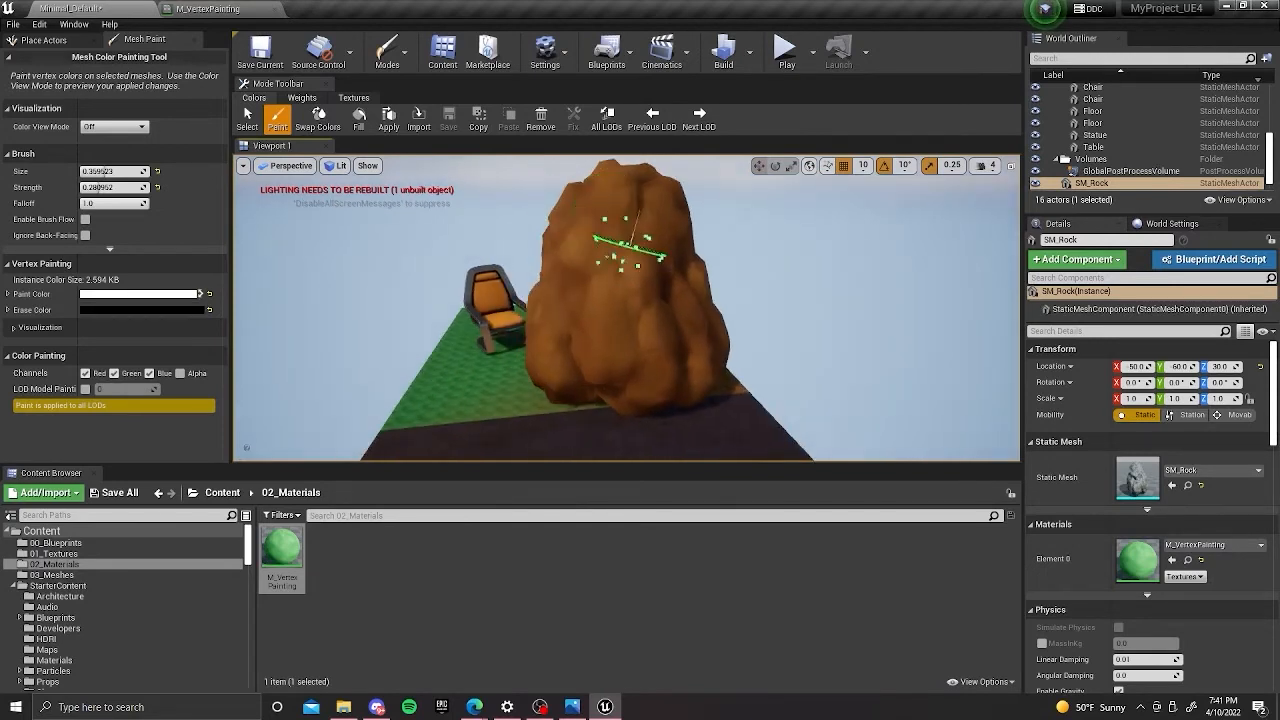
right_drag(630, 247, 627, 248)
drag(627, 248, 618, 247)
right_drag(618, 247, 652, 341)
mouse_move(654, 335)
mouse_down()
mouse_move(671, 357)
mouse_move(629, 325)
mouse_up()
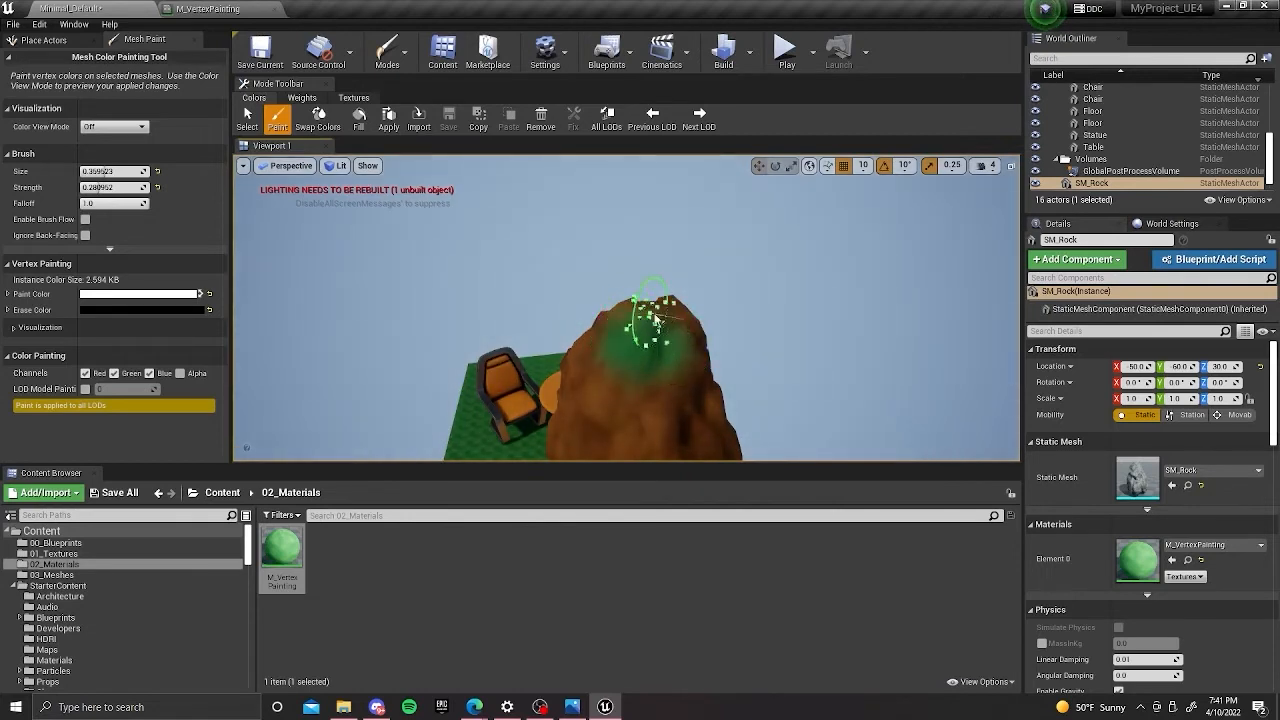
right_drag(647, 317, 630, 279)
mouse_move(655, 304)
mouse_down()
mouse_move(631, 294)
mouse_move(645, 299)
mouse_up()
mouse_move(645, 299)
right_down()
mouse_move(686, 309)
mouse_move(660, 304)
right_up()
drag(660, 304, 658, 280)
right_drag(658, 280, 562, 284)
drag(562, 284, 618, 296)
mouse_move(618, 296)
right_down()
mouse_move(560, 290)
mouse_move(612, 297)
mouse_move(565, 300)
mouse_move(557, 282)
mouse_move(530, 278)
mouse_move(622, 298)
mouse_move(817, 291)
right_up()
Vertex-paint grass patches in white around the lower sides of the rock.
mouse_move(902, 264)
right_down()
mouse_move(863, 289)
mouse_move(866, 317)
mouse_move(837, 374)
mouse_move(811, 283)
mouse_move(820, 346)
mouse_move(735, 294)
mouse_move(779, 414)
right_up()
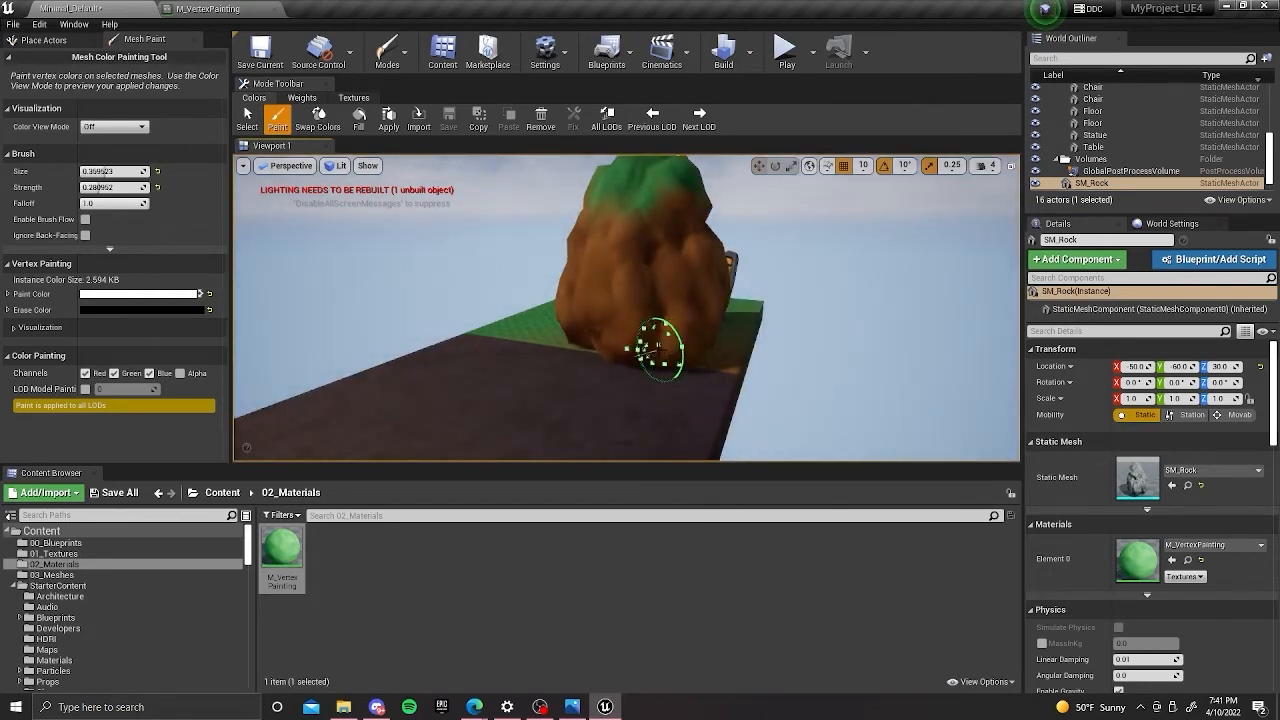
mouse_move(653, 293)
right_down()
mouse_move(553, 333)
mouse_move(800, 280)
right_up()
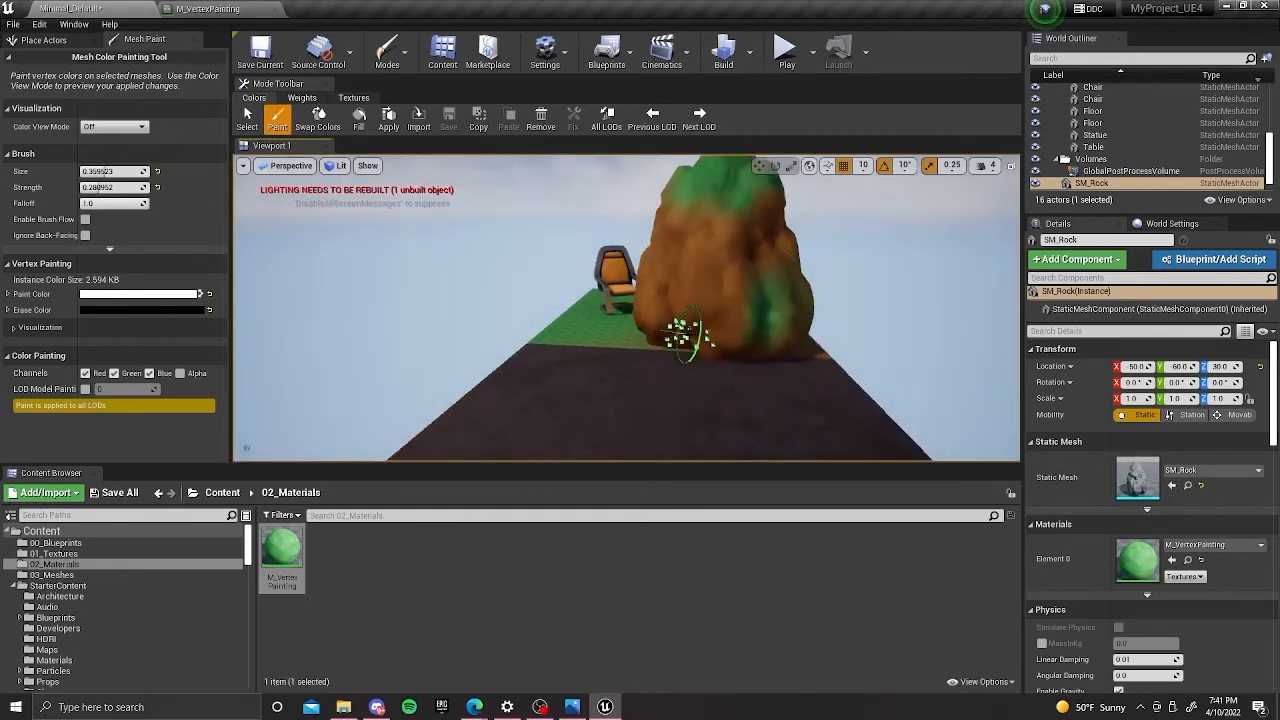
mouse_move(755, 335)
right_down()
mouse_move(758, 323)
mouse_move(660, 346)
mouse_move(714, 315)
mouse_move(743, 343)
mouse_move(744, 284)
mouse_move(731, 277)
mouse_move(728, 305)
mouse_move(634, 306)
mouse_move(592, 287)
mouse_move(674, 309)
mouse_move(580, 342)
mouse_move(594, 243)
mouse_move(551, 280)
mouse_move(500, 271)
mouse_move(507, 255)
mouse_move(625, 310)
right_up()
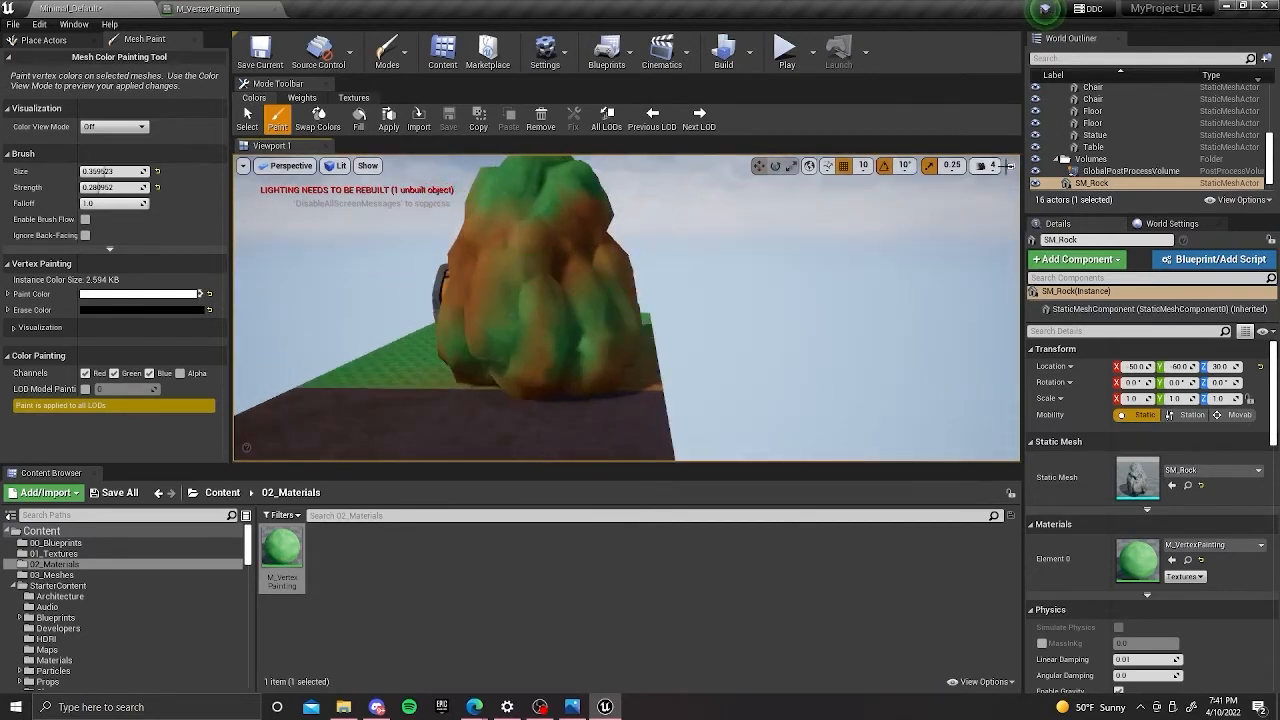
Duplicate the painted SM_Rock actor.
click(1122, 184)
key(ctrl+w)
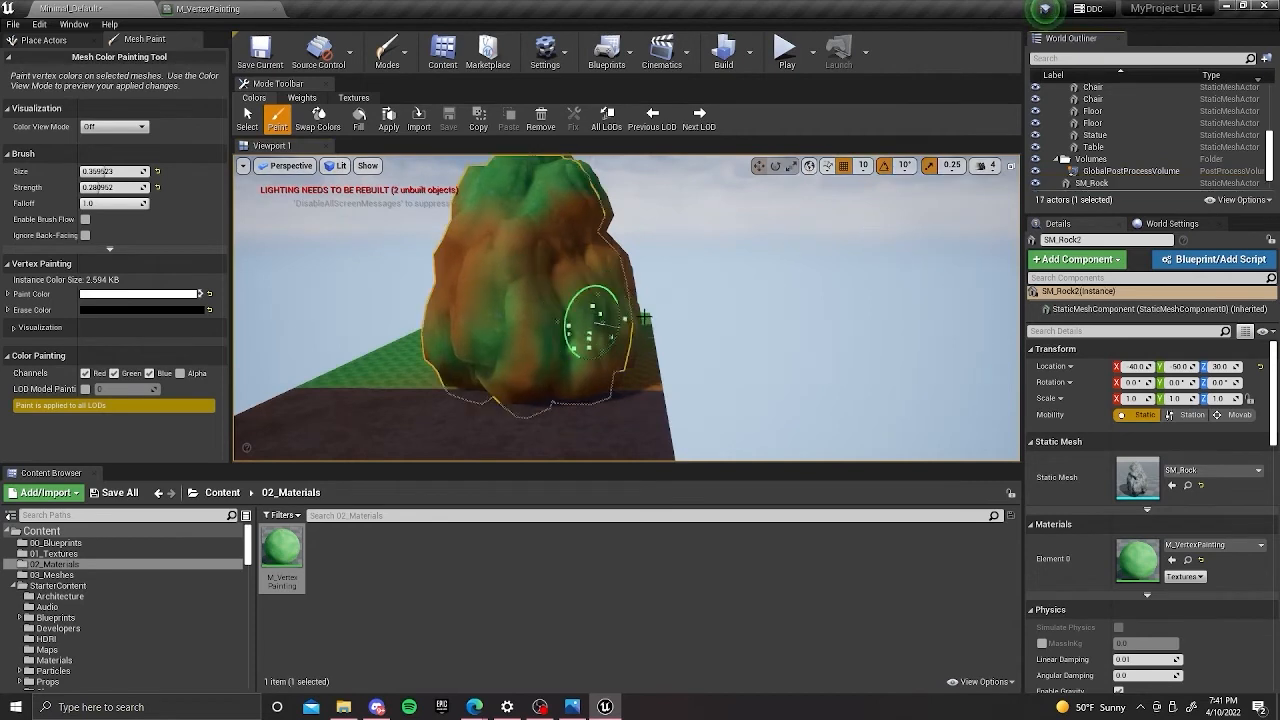
right_drag(593, 319, 681, 336)
key(g)
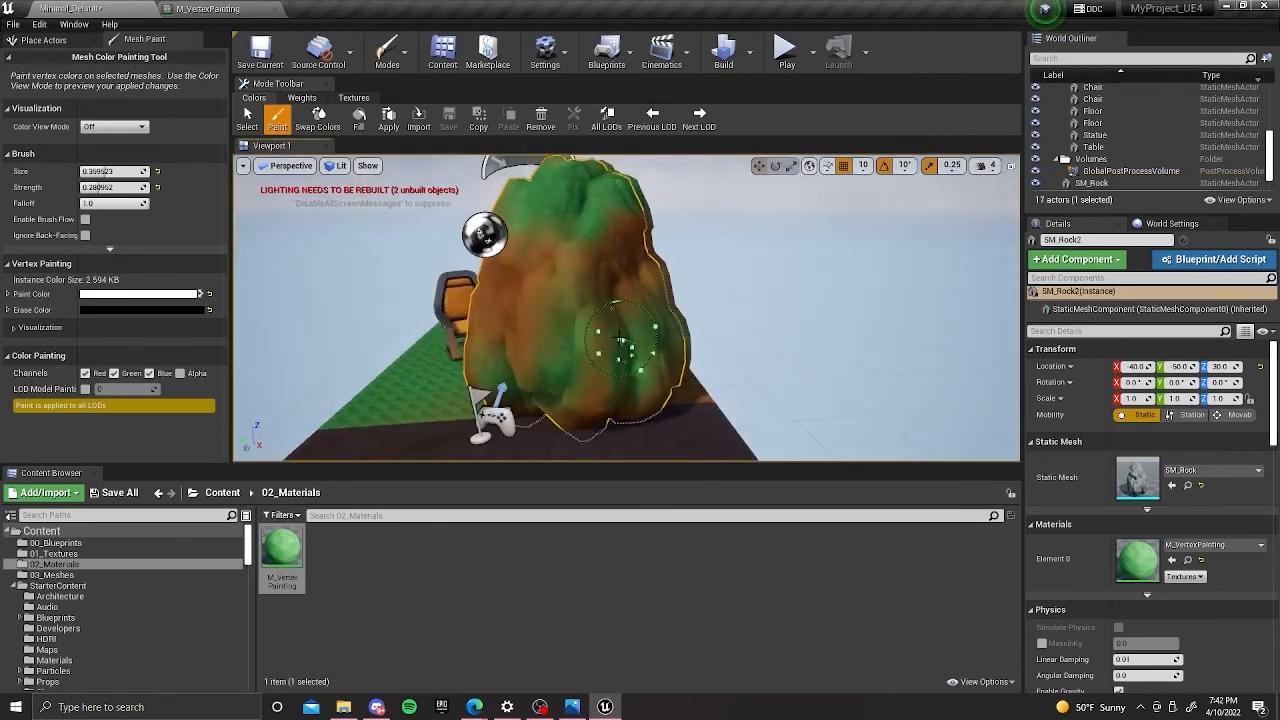
alt+drag(680, 332, 709, 336)
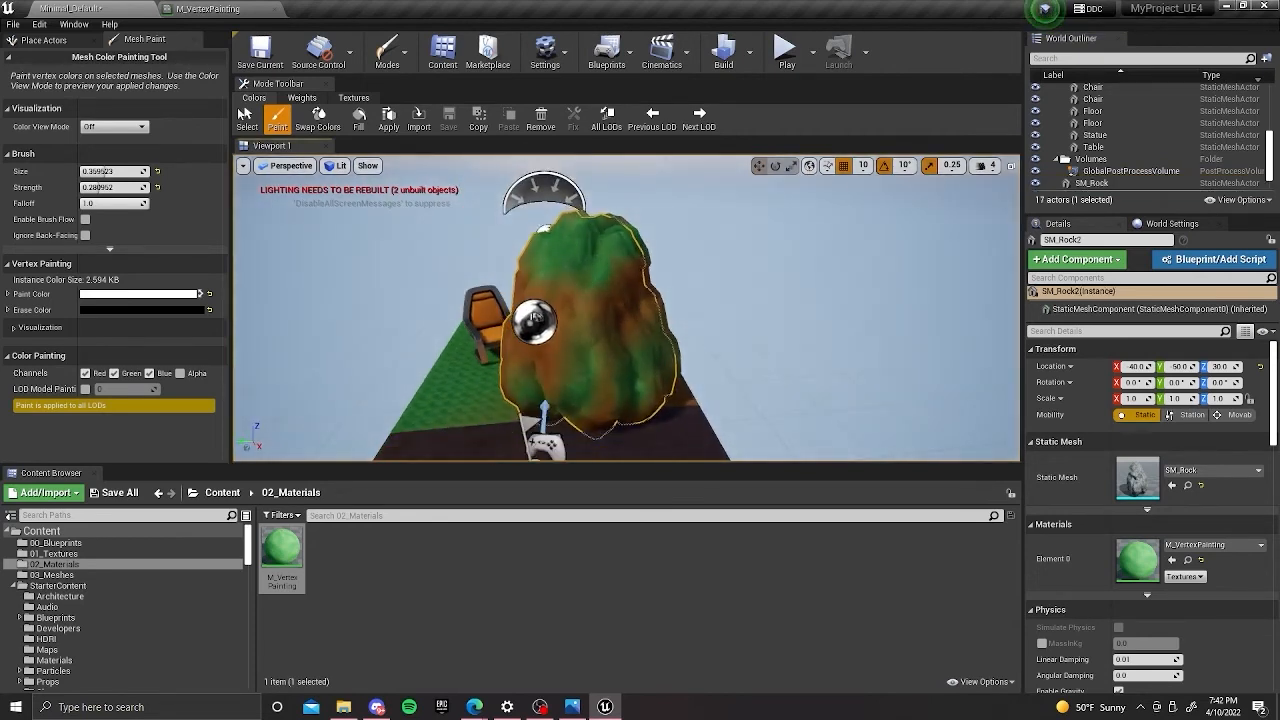
Switch to Select mode, move the duplicated rock beside the original to Y 70 and scale it to 0.5.
click(392, 56)
click(408, 153)
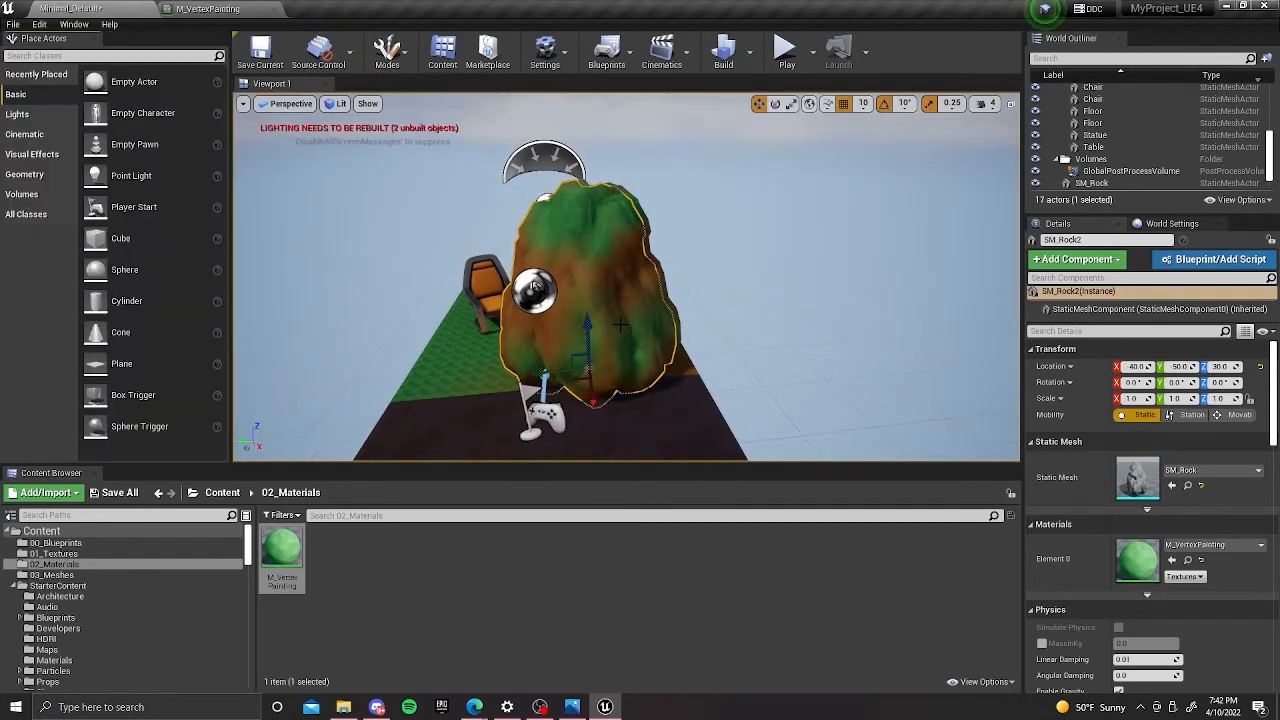
drag(548, 376, 487, 388)
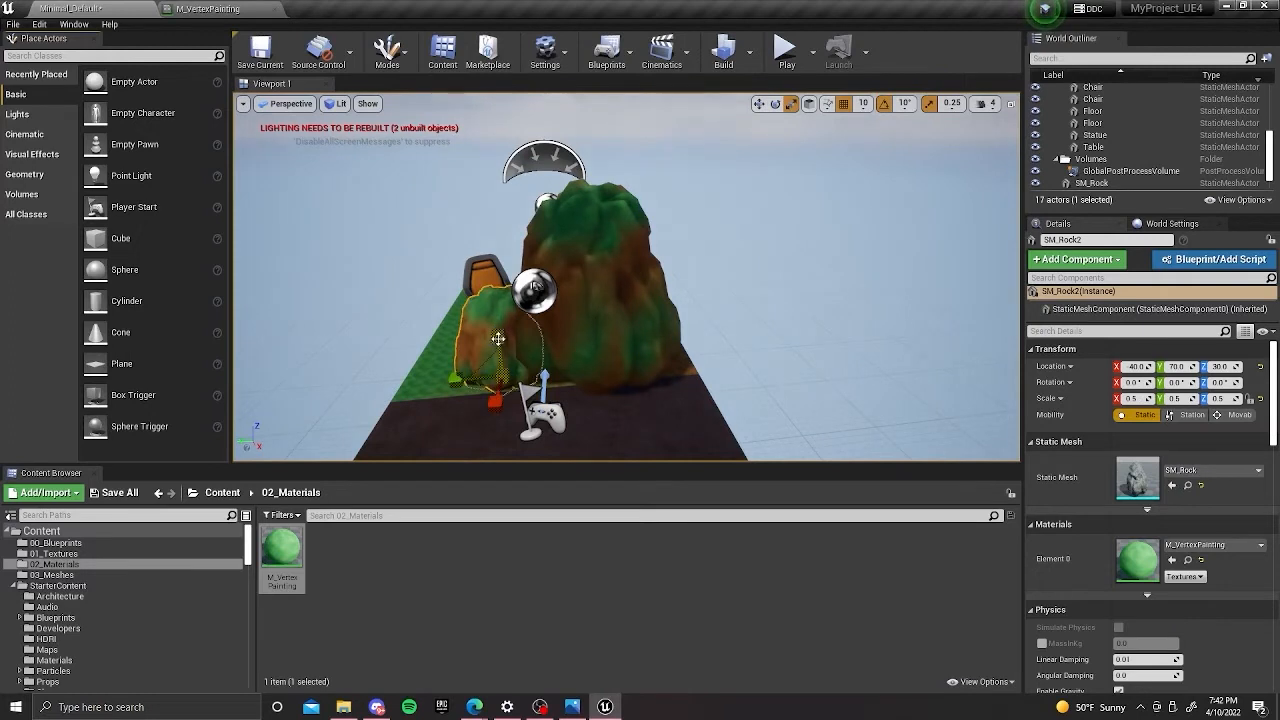
drag(496, 333, 496, 315)
Adjust the duplicated rock to location X -100, Y 150, scale 1.25 × 0.75 × 0.75 and a Z rotation of 130°.
drag(474, 382, 480, 430)
key(e)
key(w)
mouse_move(475, 378)
mouse_down()
mouse_move(422, 382)
mouse_move(450, 373)
mouse_move(462, 396)
mouse_move(440, 402)
mouse_move(462, 394)
mouse_move(441, 370)
mouse_move(454, 360)
mouse_move(481, 393)
mouse_up()
key(e)
key(r)
key(e)
Return to Mesh Paint mode and activate the Paint tool on the duplicated rock.
click(387, 50)
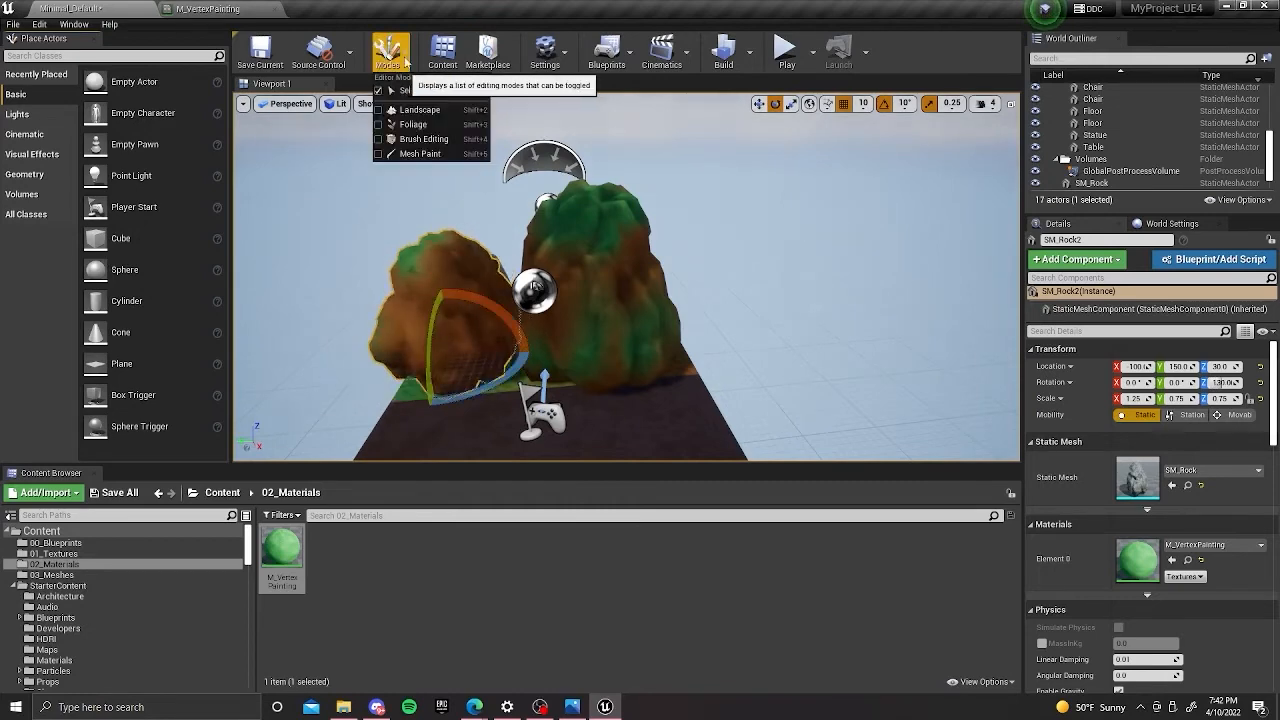
click(422, 155)
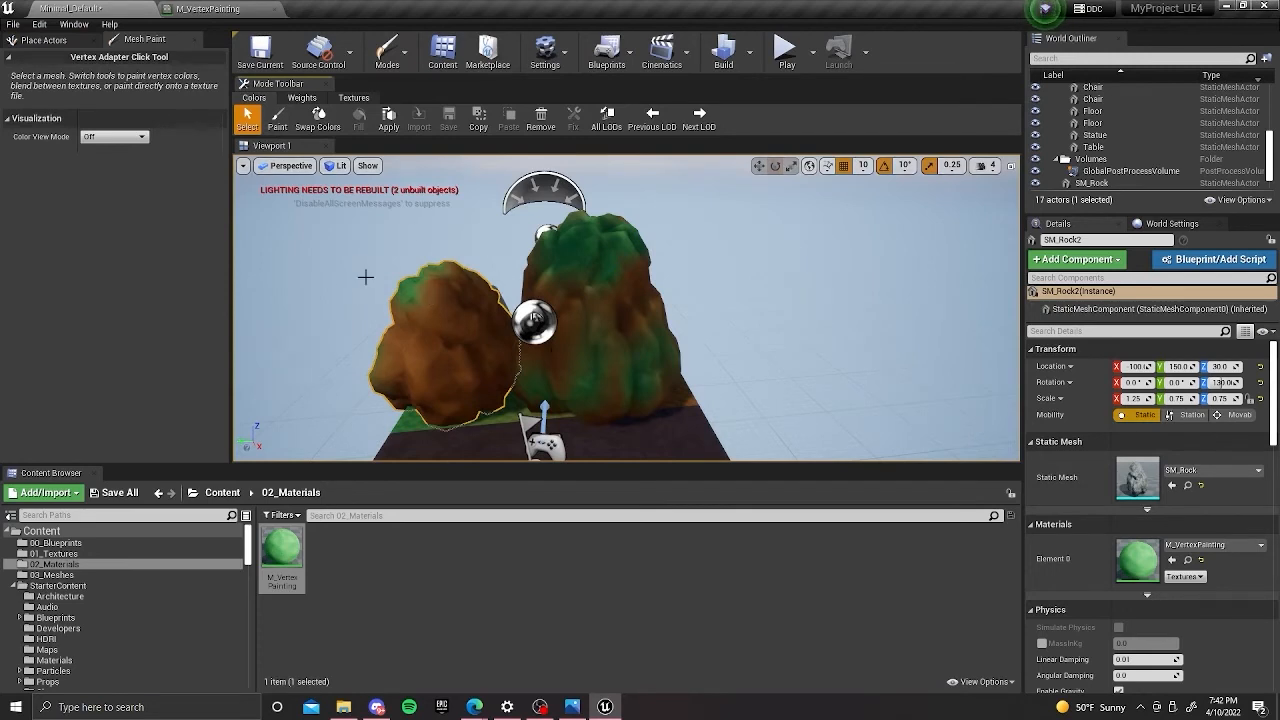
click(277, 118)
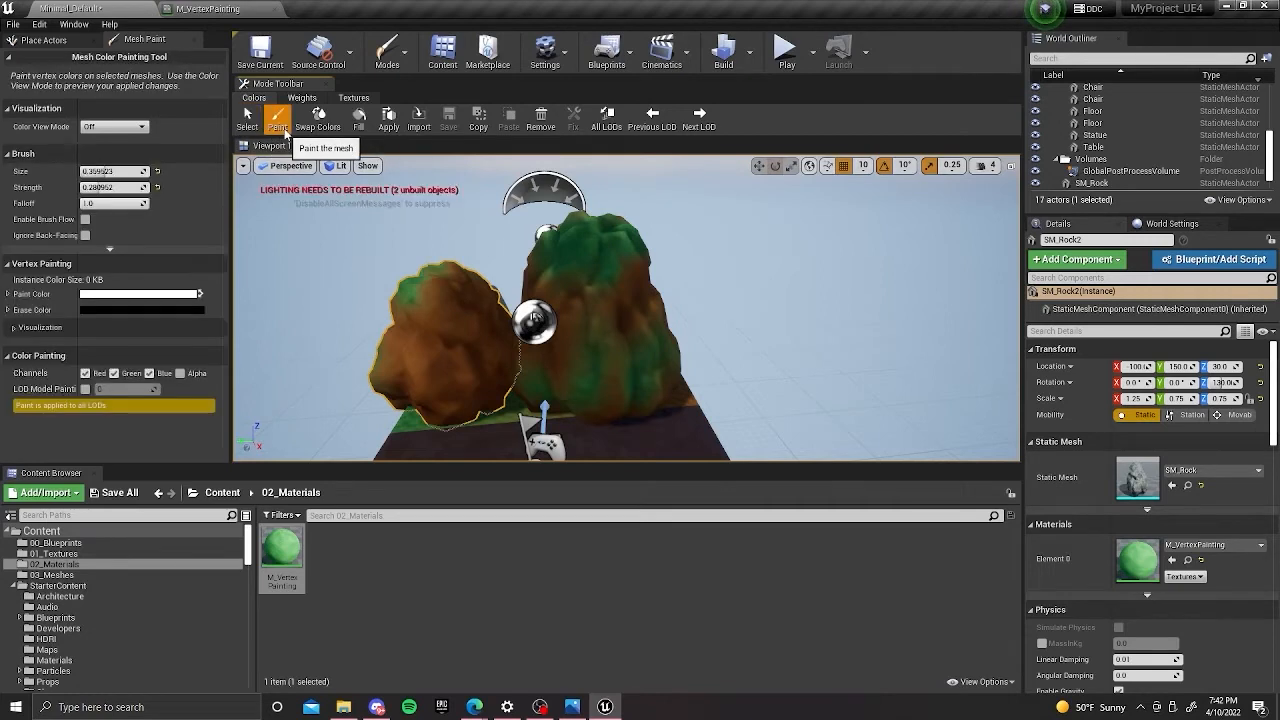
Fill the whole duplicated rock with the white vertex colour for grass.
mouse_move(476, 253)
right_down()
mouse_move(460, 330)
mouse_move(465, 275)
right_up()
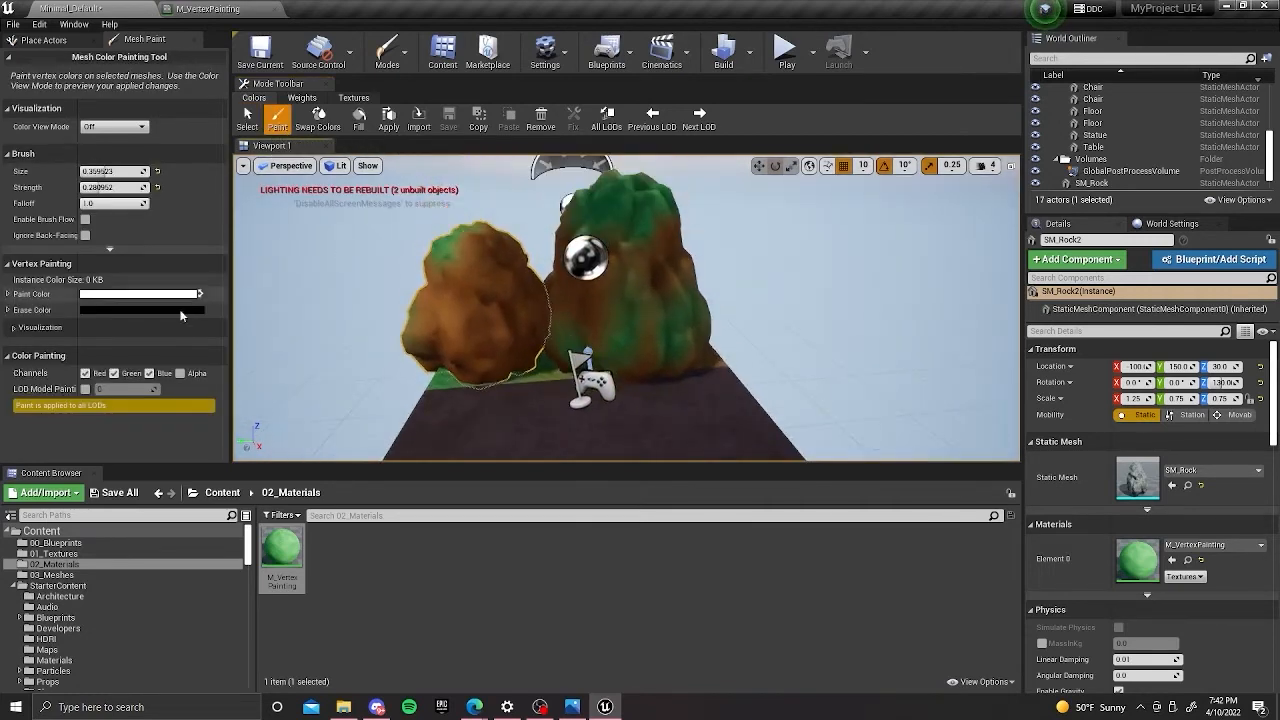
click(360, 122)
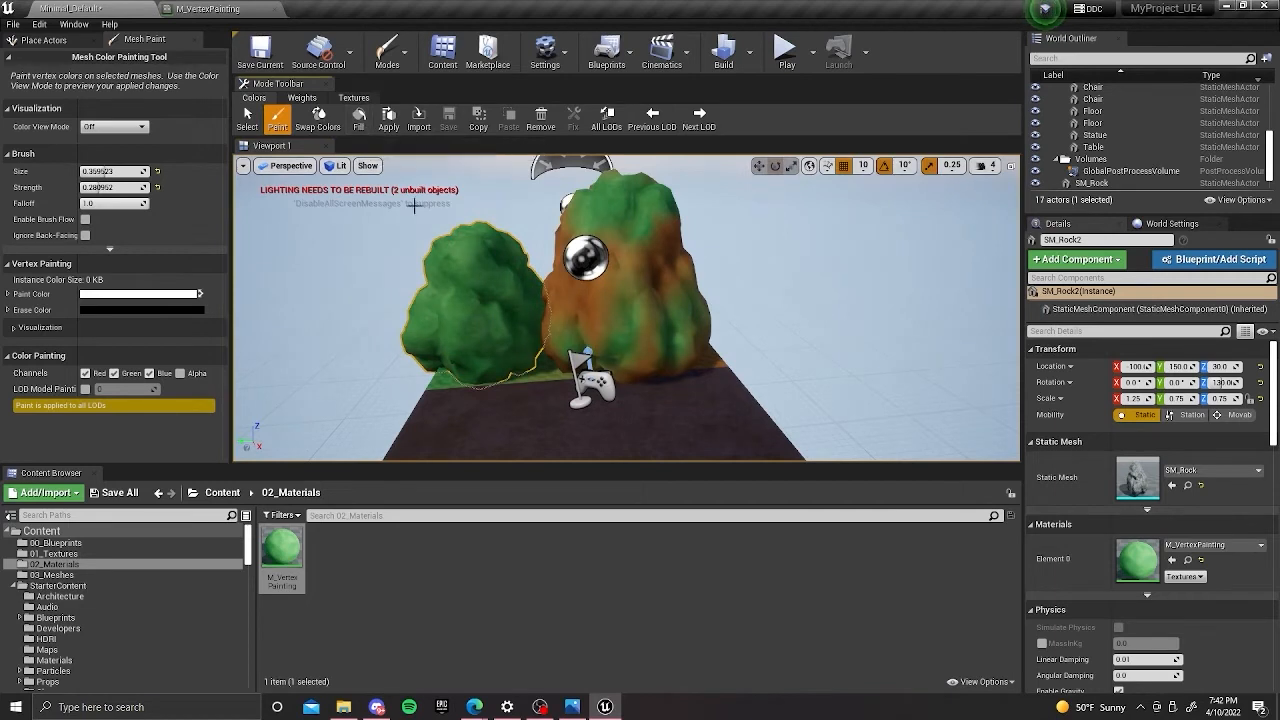
right_drag(488, 262, 470, 264)
Swap the paint and erase colours and fill the whole duplicated rock with black for dirt.
key(x)
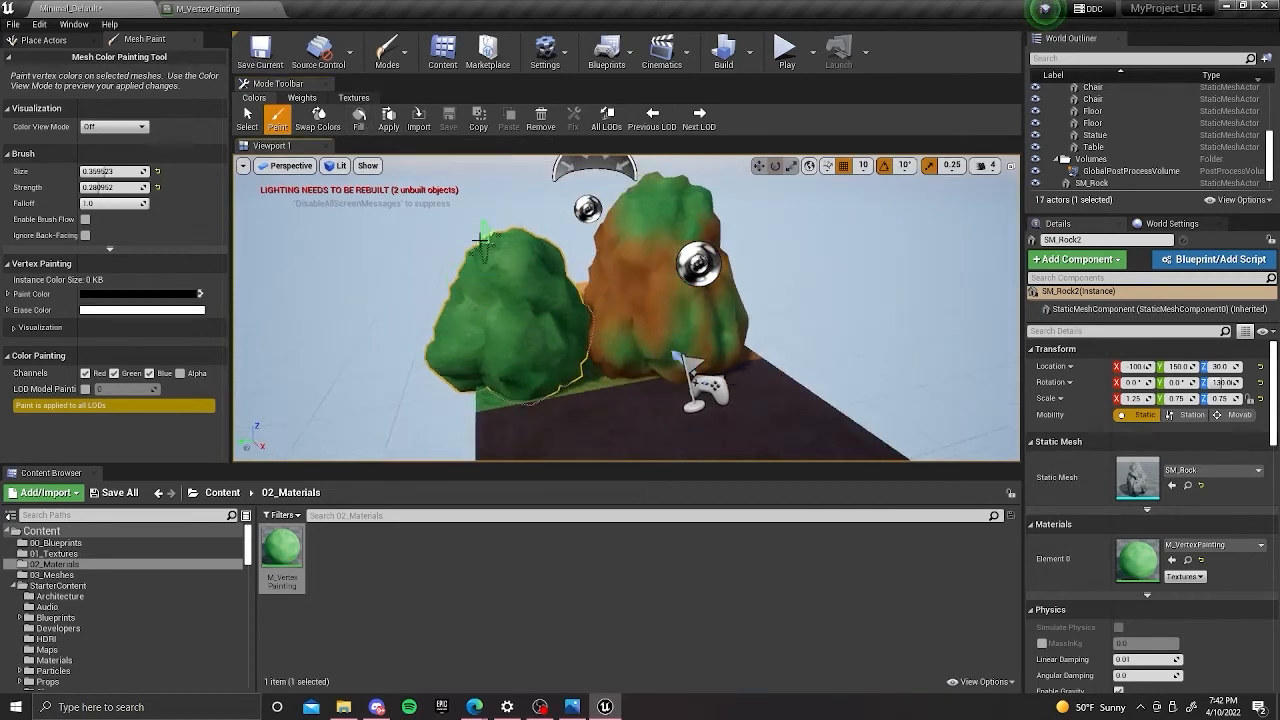
click(364, 125)
right_drag(518, 283, 441, 284)
Paint white grass over the duplicated rock's peak, switching to black to blend the edge back into dirt.
key(x)
right_drag(543, 237, 571, 400)
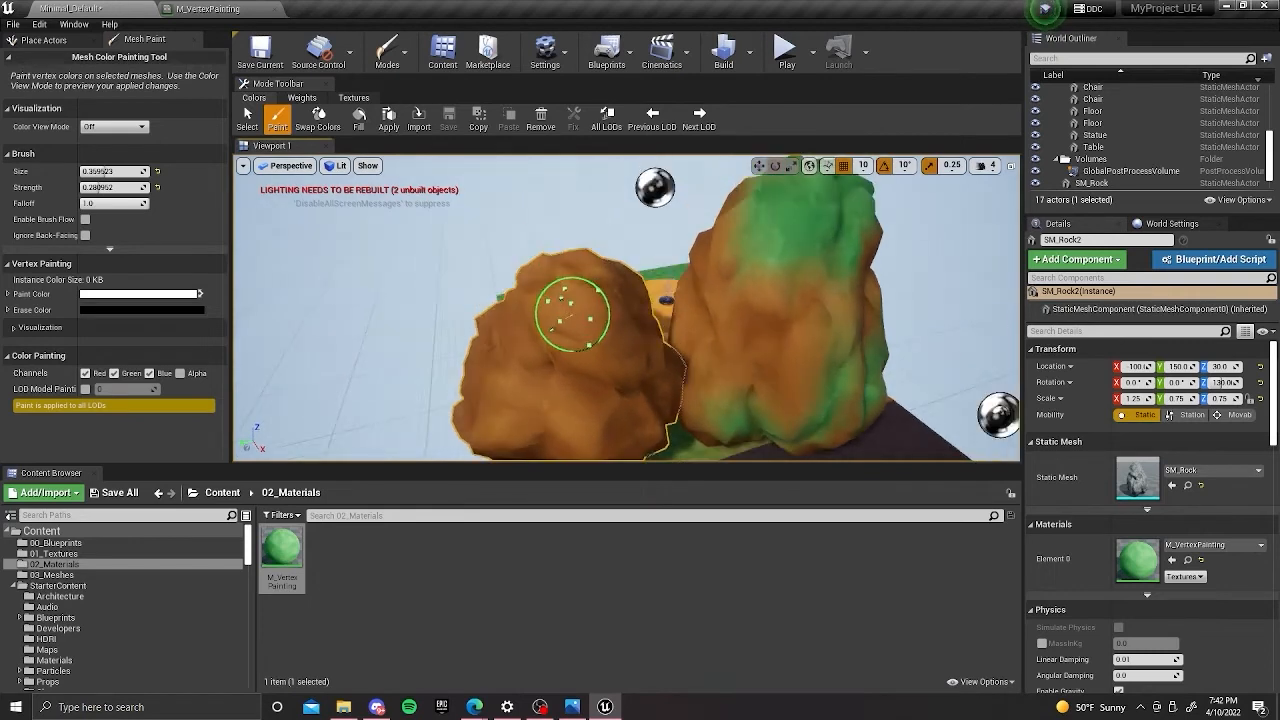
mouse_move(557, 296)
mouse_down()
mouse_move(543, 277)
mouse_move(583, 290)
mouse_up()
right_drag(585, 305, 534, 271)
key(x)
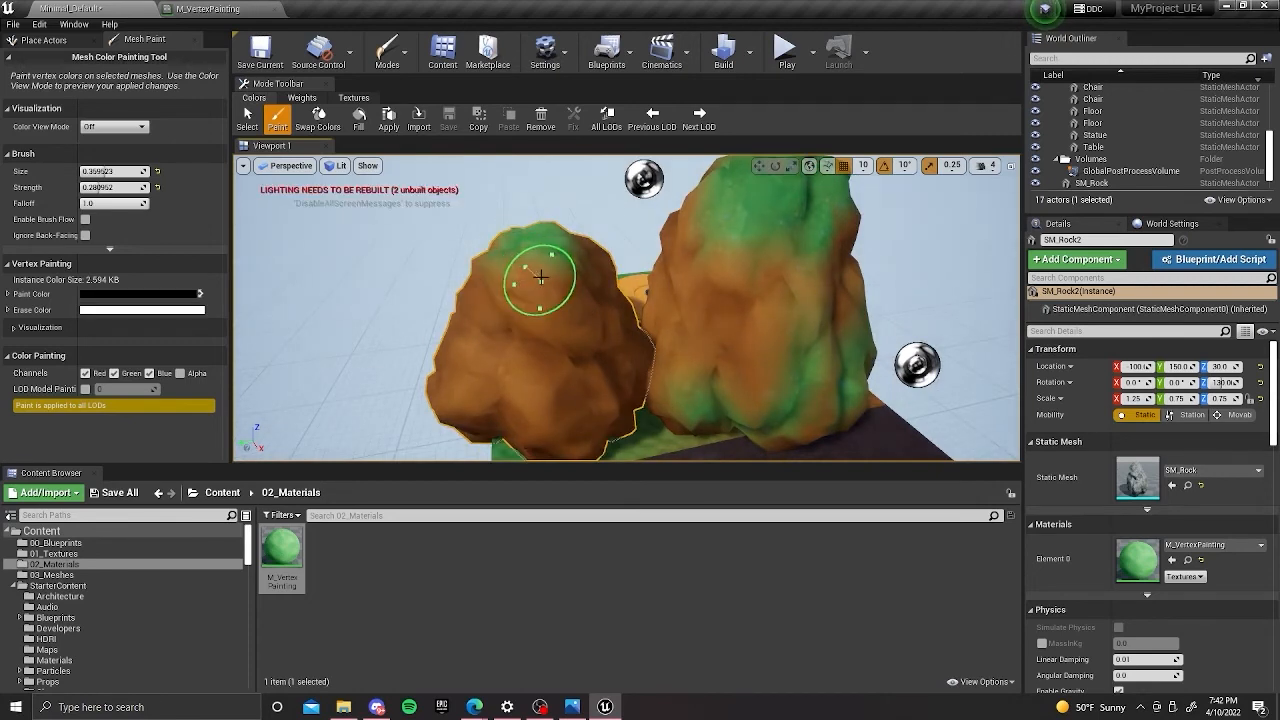
mouse_move(590, 268)
right_down()
mouse_move(562, 268)
mouse_move(578, 265)
mouse_move(576, 289)
mouse_move(446, 286)
mouse_move(510, 254)
mouse_move(460, 400)
mouse_move(554, 286)
mouse_move(600, 294)
mouse_move(578, 316)
mouse_move(603, 293)
right_up()
Switch the paint colour back to white and paint more grass around the duplicated rock's upper sides and back.
key(x)
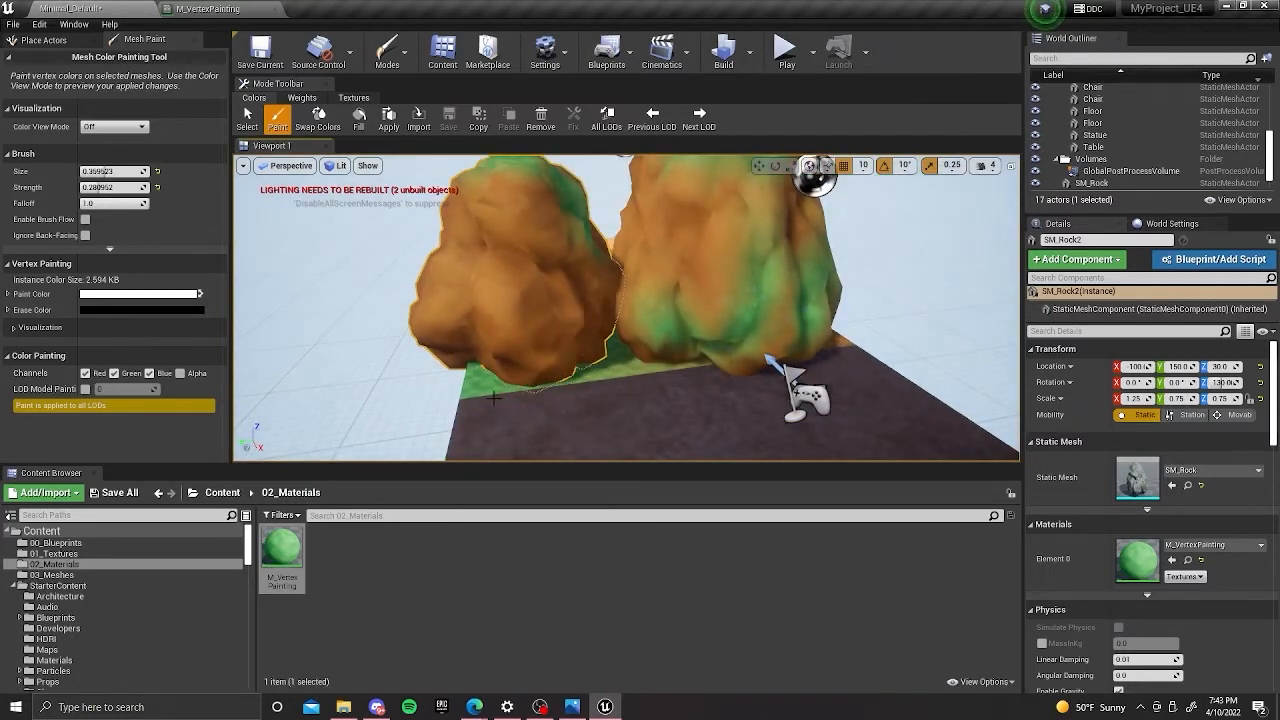
mouse_move(594, 306)
right_down()
mouse_move(594, 294)
mouse_move(551, 331)
mouse_move(600, 255)
right_up()
mouse_move(591, 314)
mouse_down()
mouse_move(557, 278)
mouse_move(547, 306)
mouse_up()
mouse_move(547, 306)
right_down()
mouse_move(783, 360)
mouse_move(680, 270)
right_up()
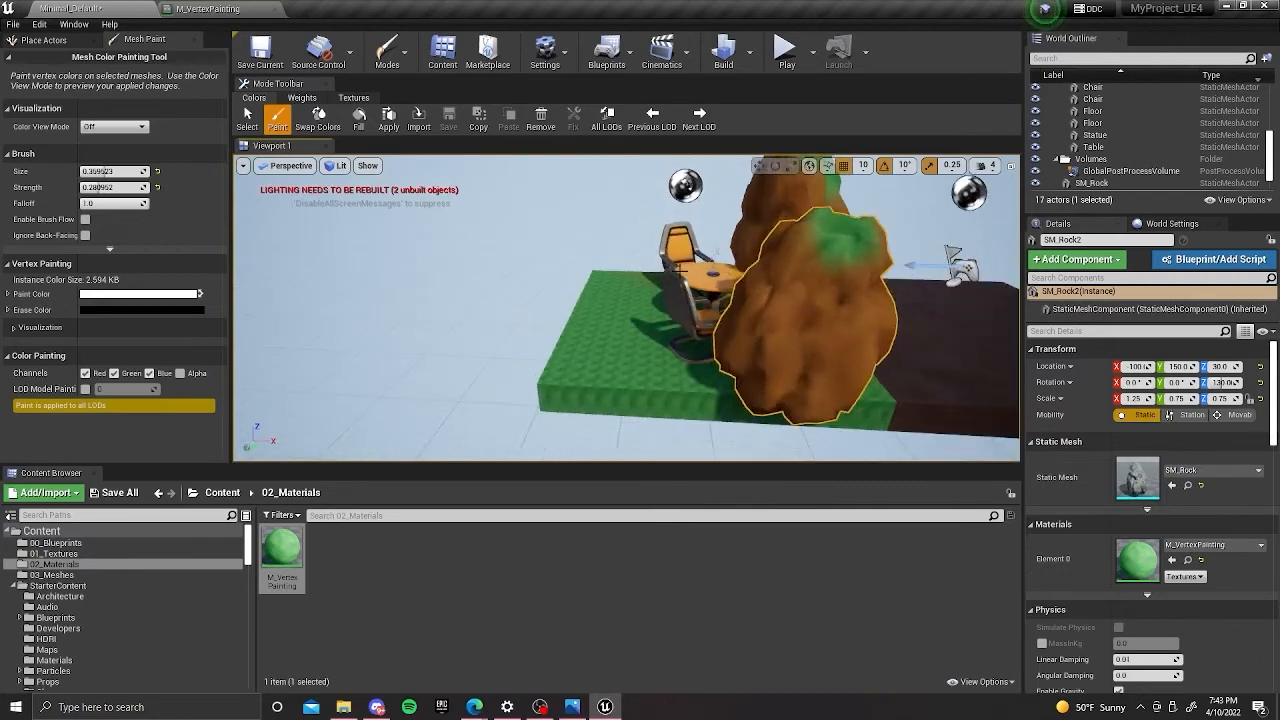
right_drag(743, 317, 591, 390)
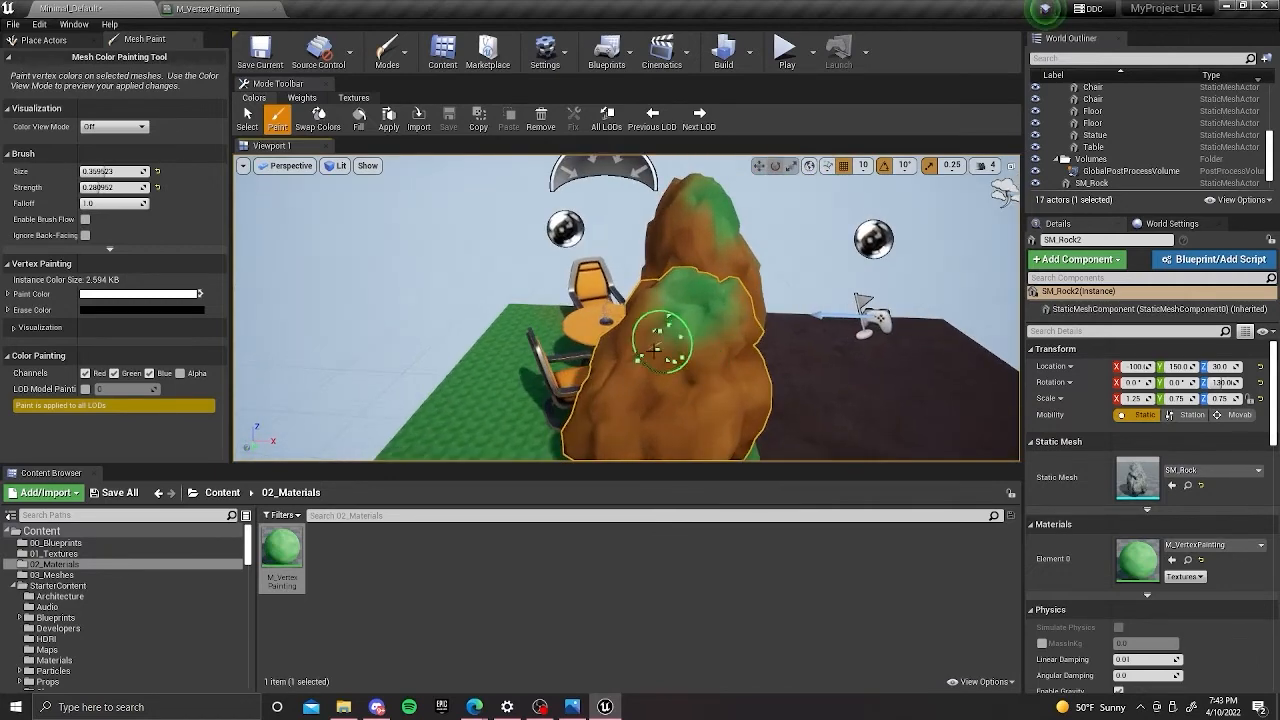
drag(647, 341, 657, 337)
mouse_move(657, 337)
right_down()
mouse_move(657, 271)
mouse_move(646, 366)
mouse_move(608, 323)
mouse_move(585, 340)
mouse_move(568, 313)
mouse_move(586, 294)
mouse_move(600, 310)
mouse_move(560, 290)
mouse_move(557, 300)
right_up()
Switch the paint colour to black and touch up the dirt on the duplicated rock's front and inner side.
key(x)
mouse_move(557, 300)
mouse_down()
mouse_move(549, 311)
mouse_move(570, 302)
mouse_up()
right_drag(567, 300, 572, 342)
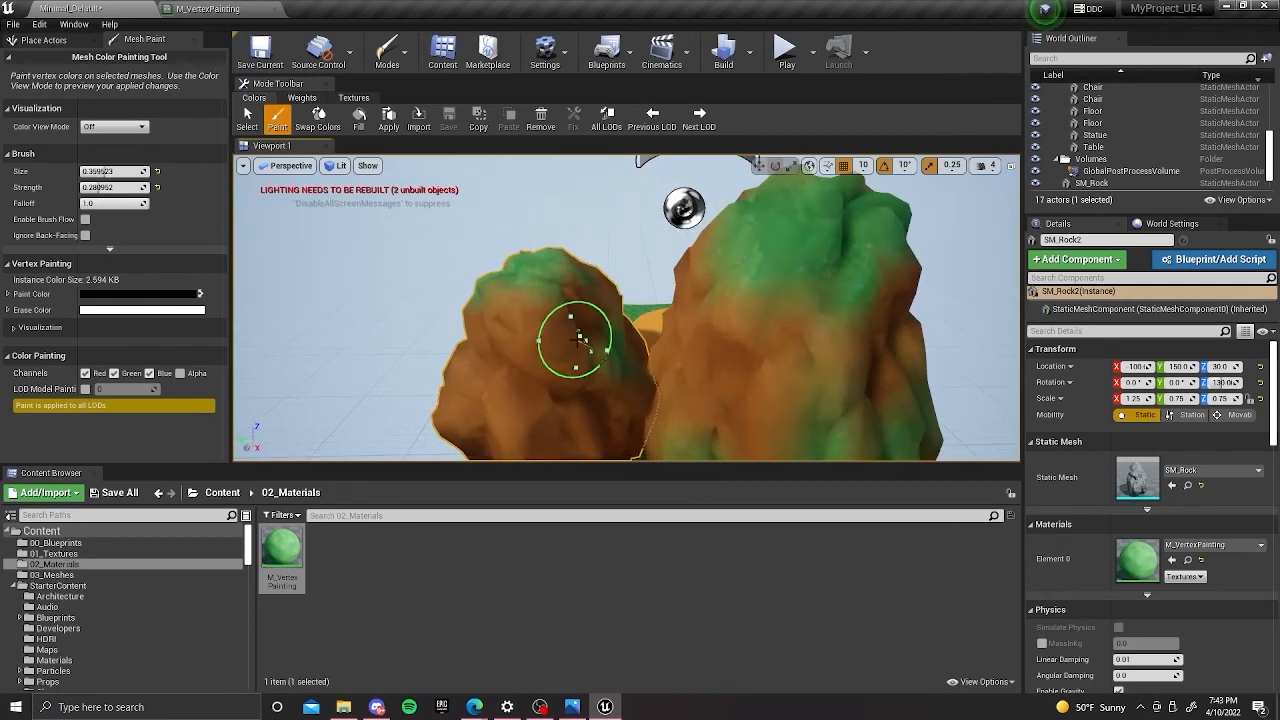
right_drag(605, 387, 527, 307)
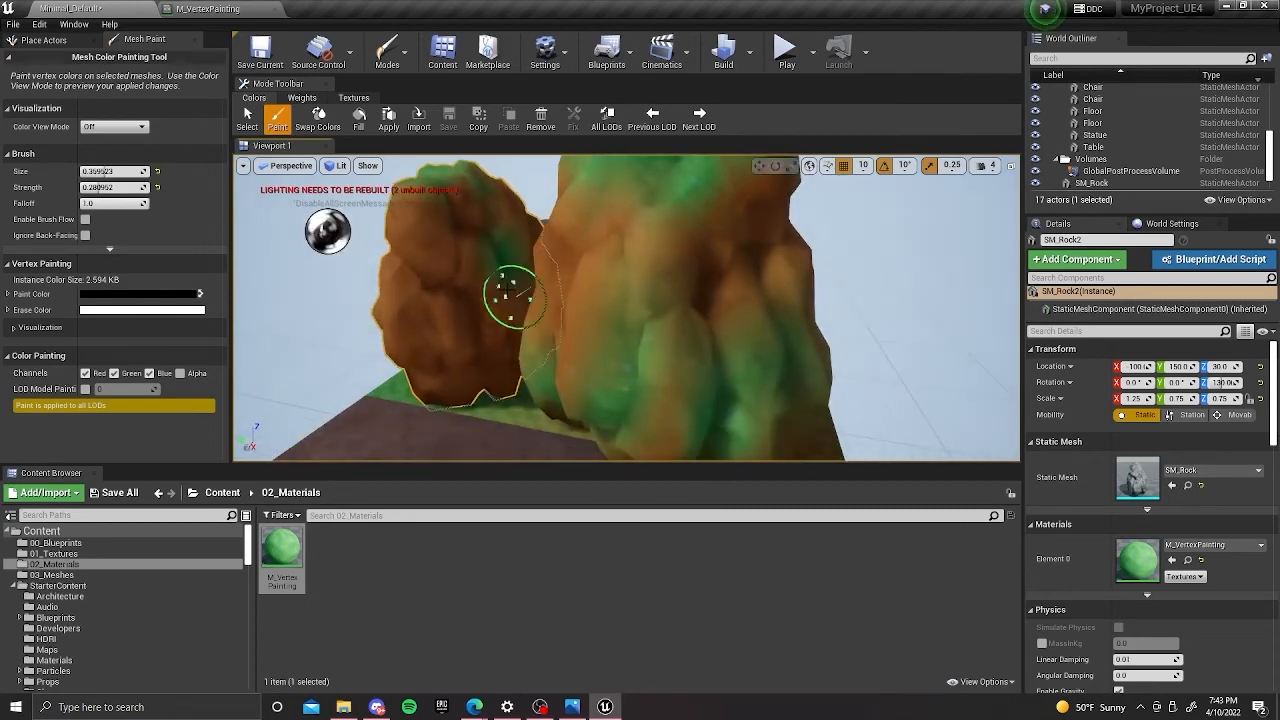
right_drag(487, 260, 742, 249)
Select the original SM_Rock and paint white grass further down from its peak.
click(660, 281)
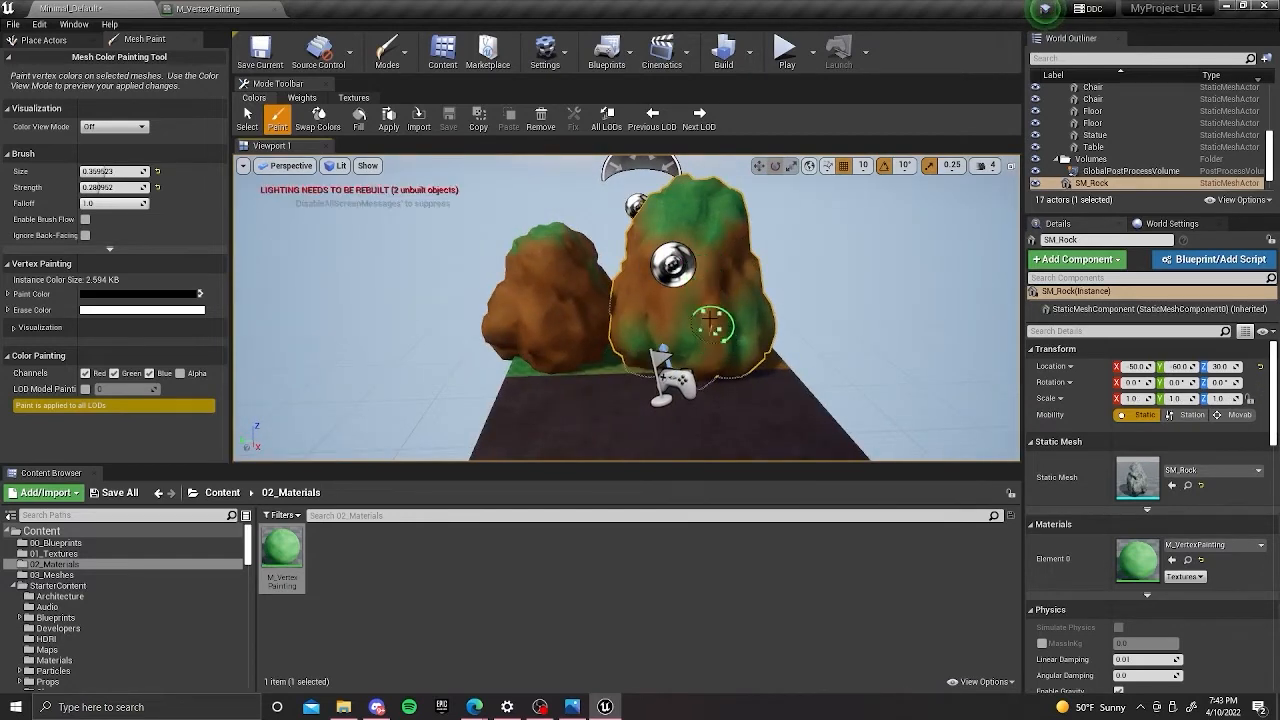
right_drag(715, 333, 606, 279)
mouse_move(670, 330)
right_down()
mouse_move(690, 300)
mouse_move(675, 280)
mouse_move(686, 289)
mouse_move(651, 294)
mouse_move(603, 277)
right_up()
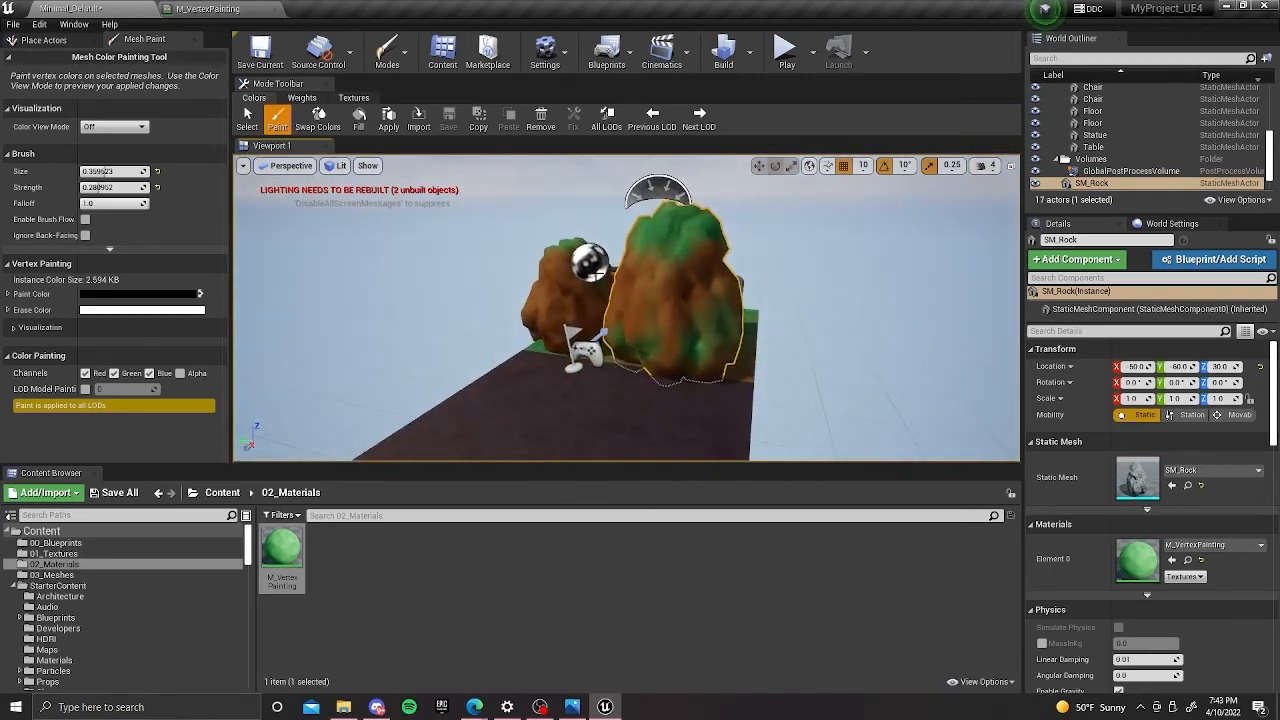
scroll(640, 296, up, 3)
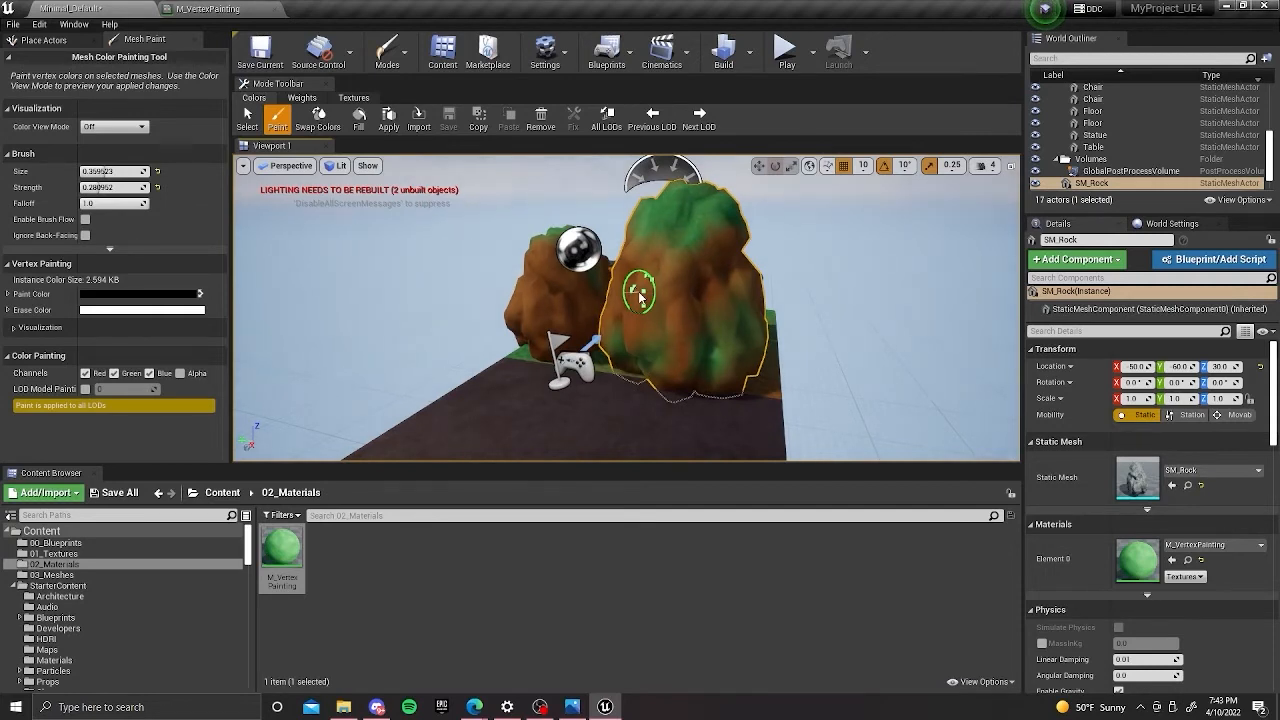
right_drag(655, 289, 693, 256)
scroll(593, 272, up, 4)
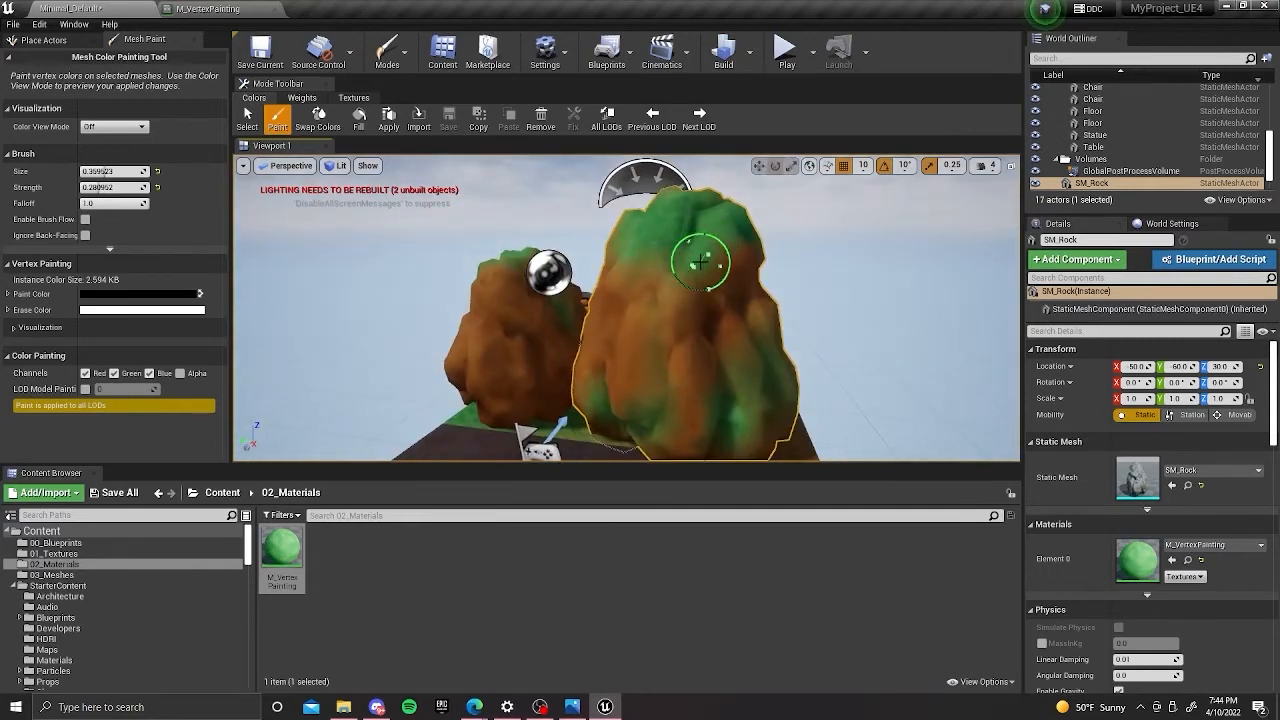
key(x)
alt+drag(670, 319, 720, 294)
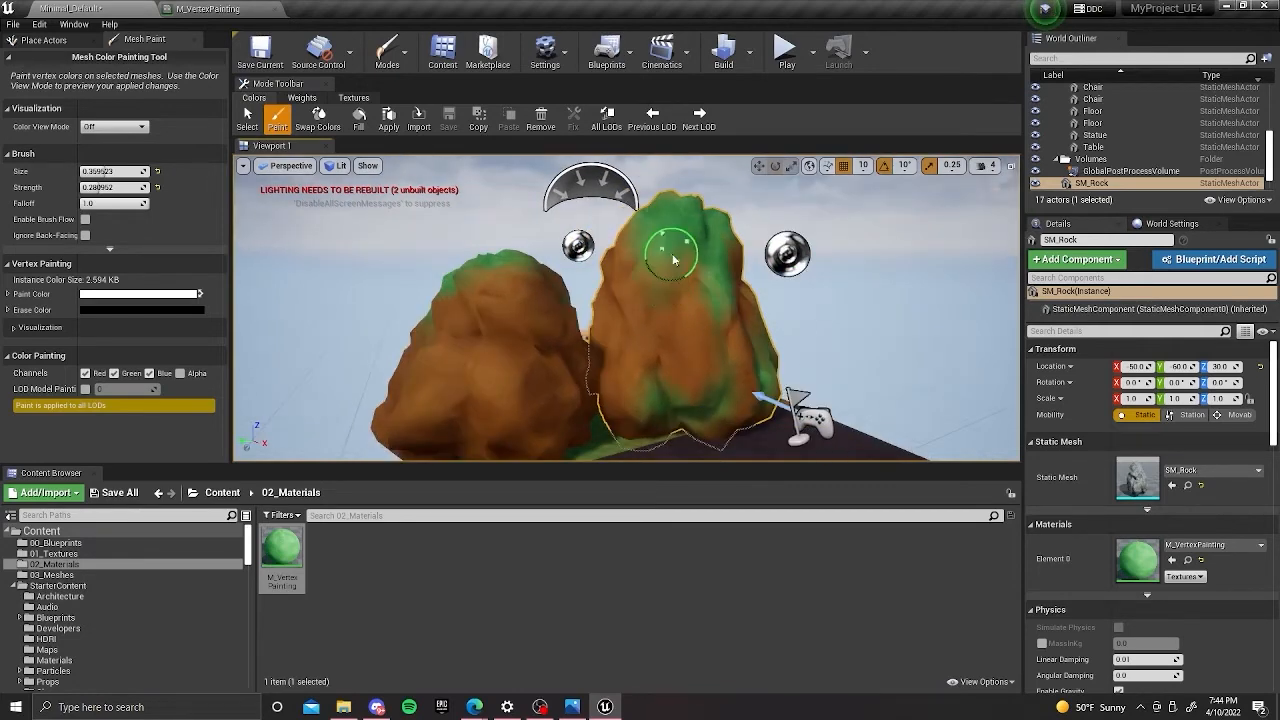
alt+drag(680, 270, 686, 252)
Switch the paint colour to black and blend dirt into the grass on the original rock's upper face.
key(x)
mouse_move(640, 313)
alt+mouse_down()
mouse_move(729, 226)
mouse_move(704, 240)
alt+mouse_up()
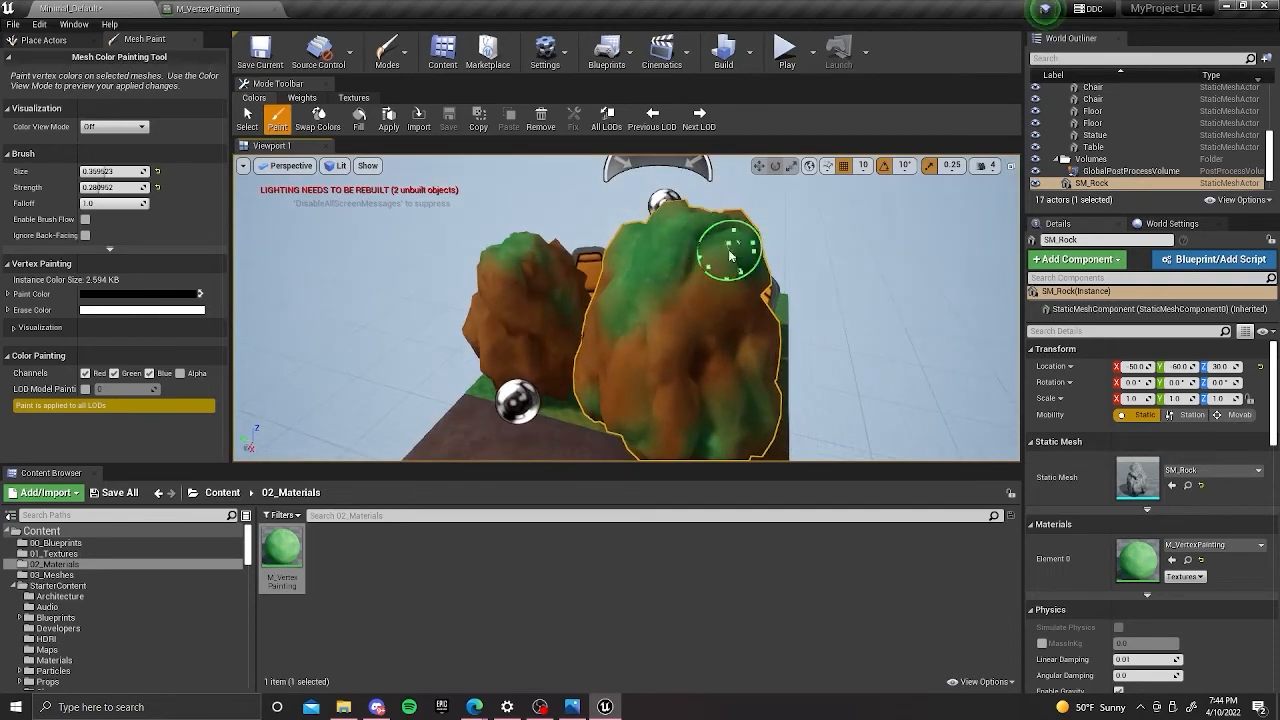
alt+drag(720, 298, 663, 271)
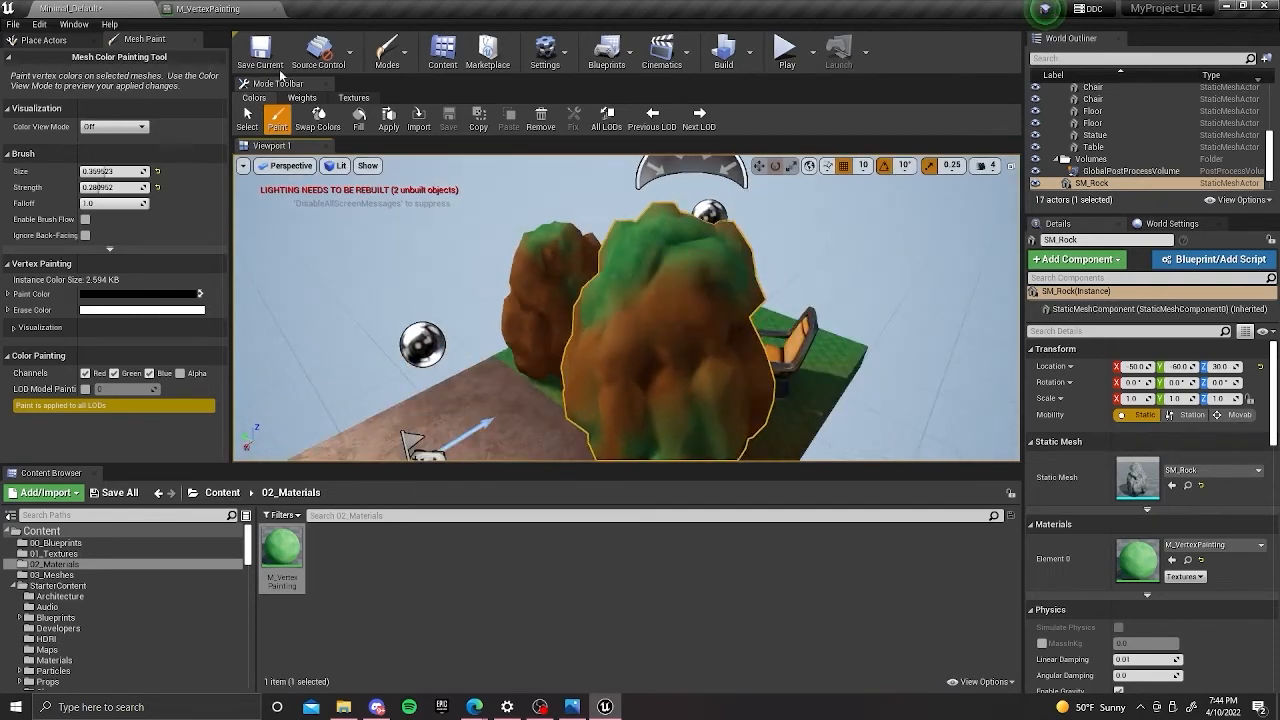
Open the M_VertexPainting graph and examine its dirt base colour and normal texture samples.
click(212, 9)
right_drag(594, 206, 570, 160)
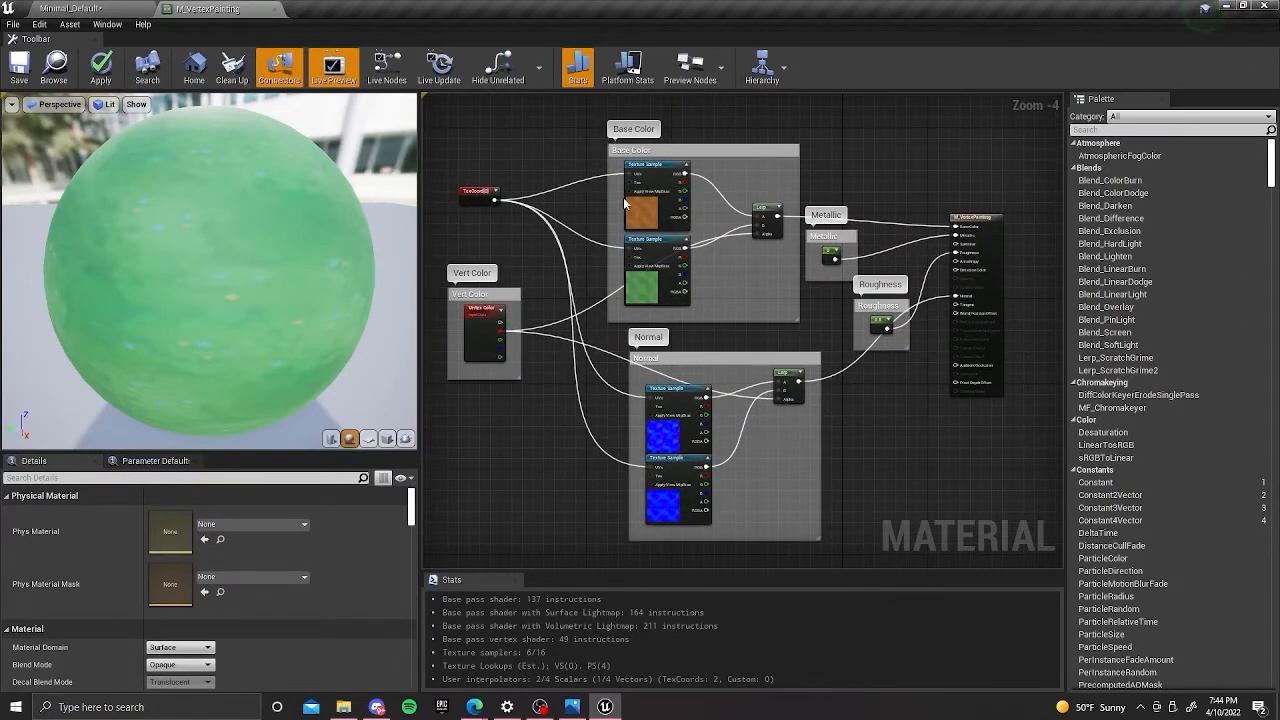
click(648, 212)
click(662, 422)
right_drag(555, 235, 560, 310)
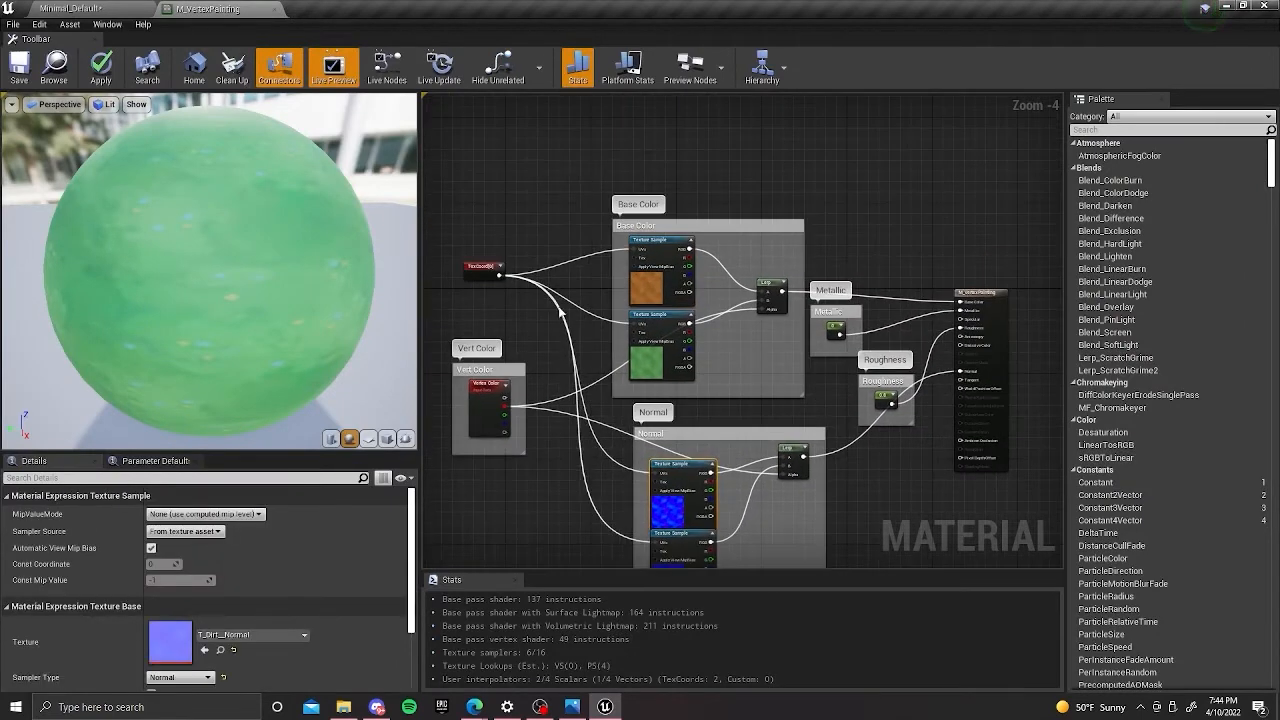
right_click(598, 159)
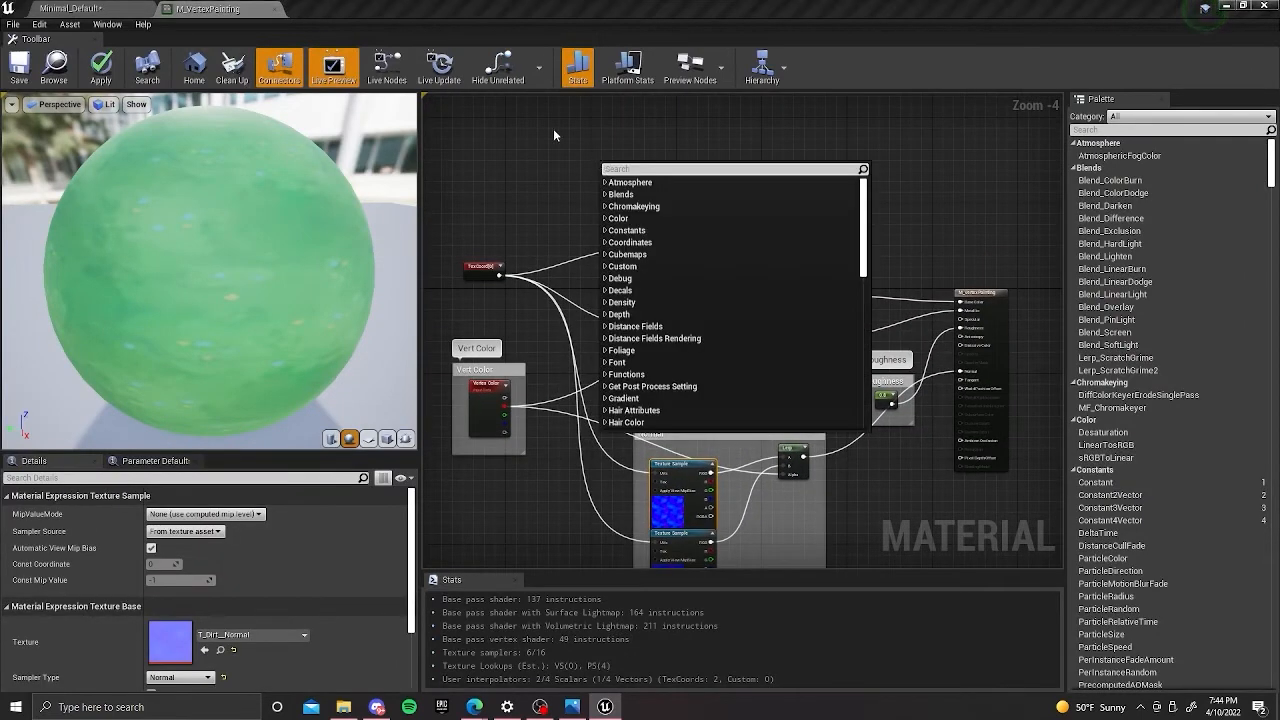
click(564, 134)
Float the M_VertexPainting editor, add T_Trim_BC and T_Trimsheet_Normal from 01_Textures as texture samples, and redock the editor.
drag(214, 9, 293, 52)
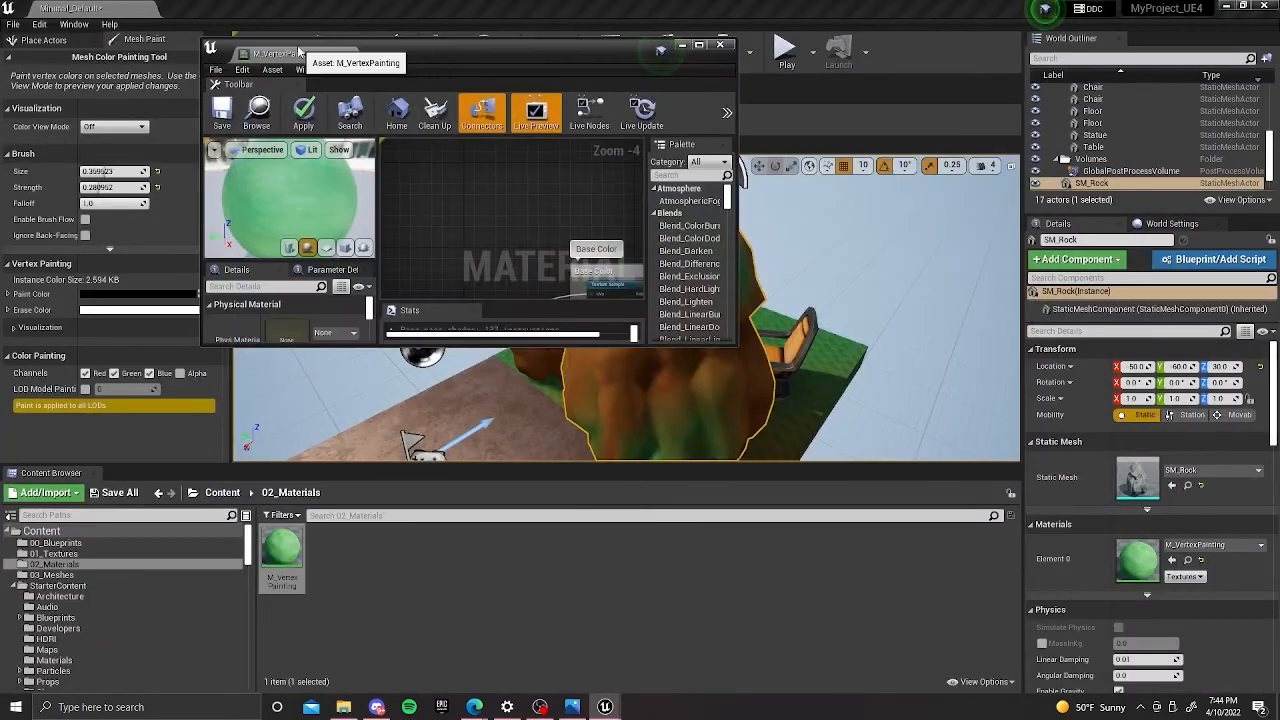
drag(391, 42, 710, 67)
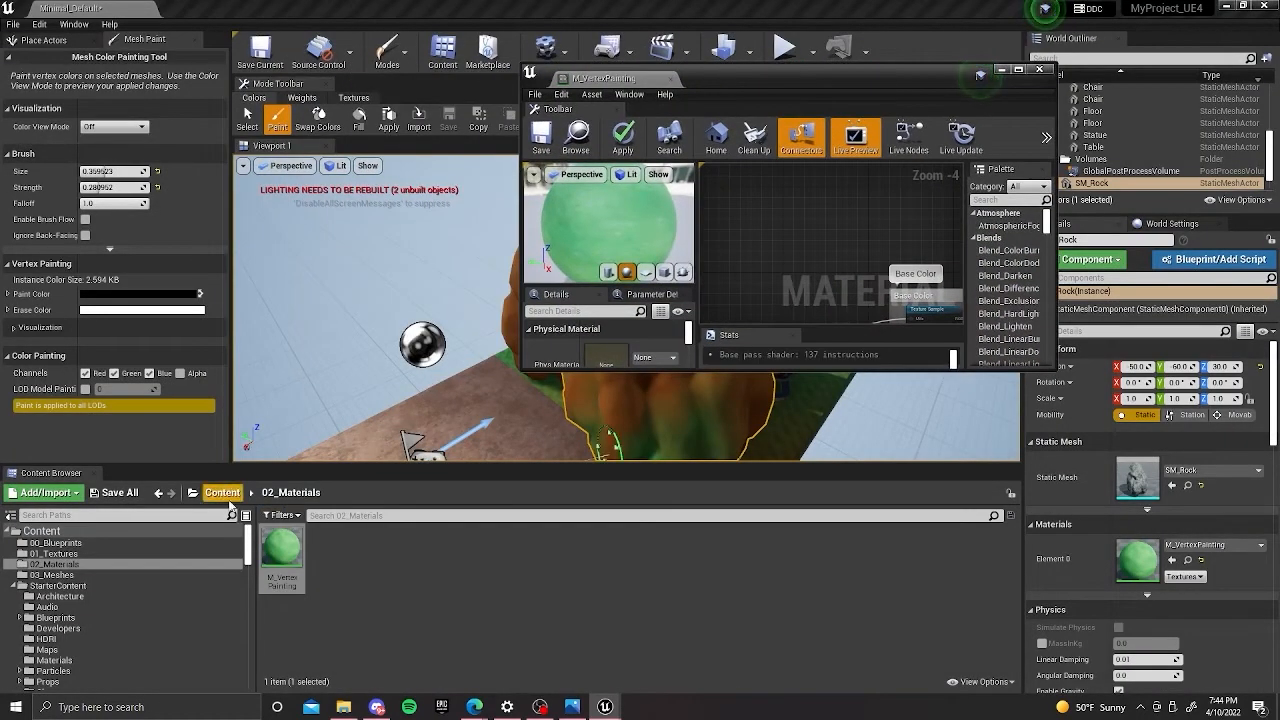
click(222, 492)
double_click(375, 548)
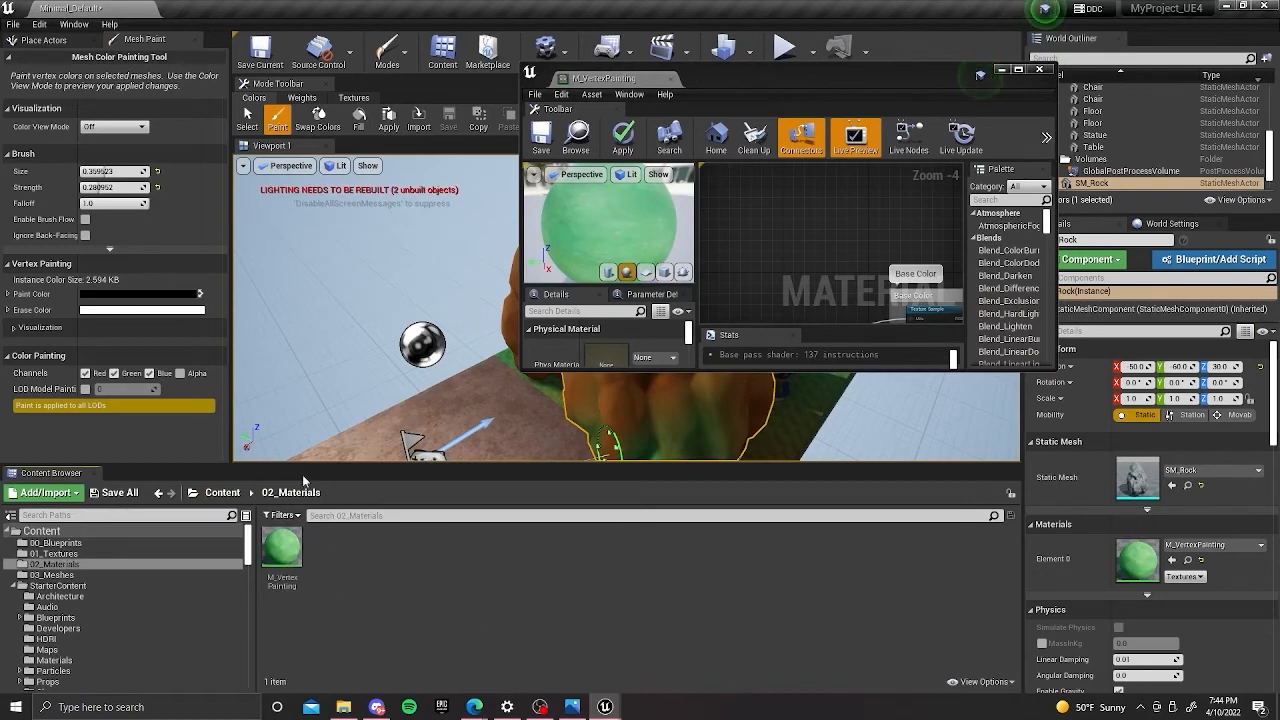
click(223, 492)
double_click(328, 545)
click(562, 552)
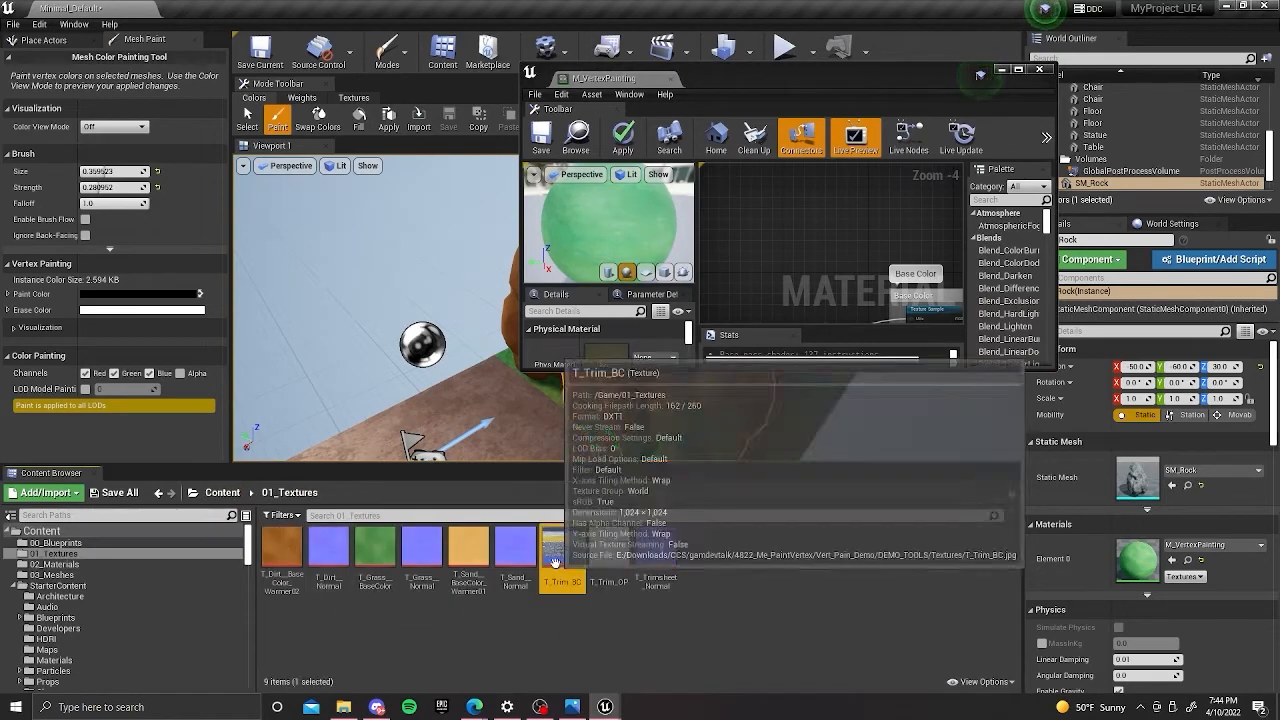
ctrl+click(629, 563)
drag(629, 563, 790, 205)
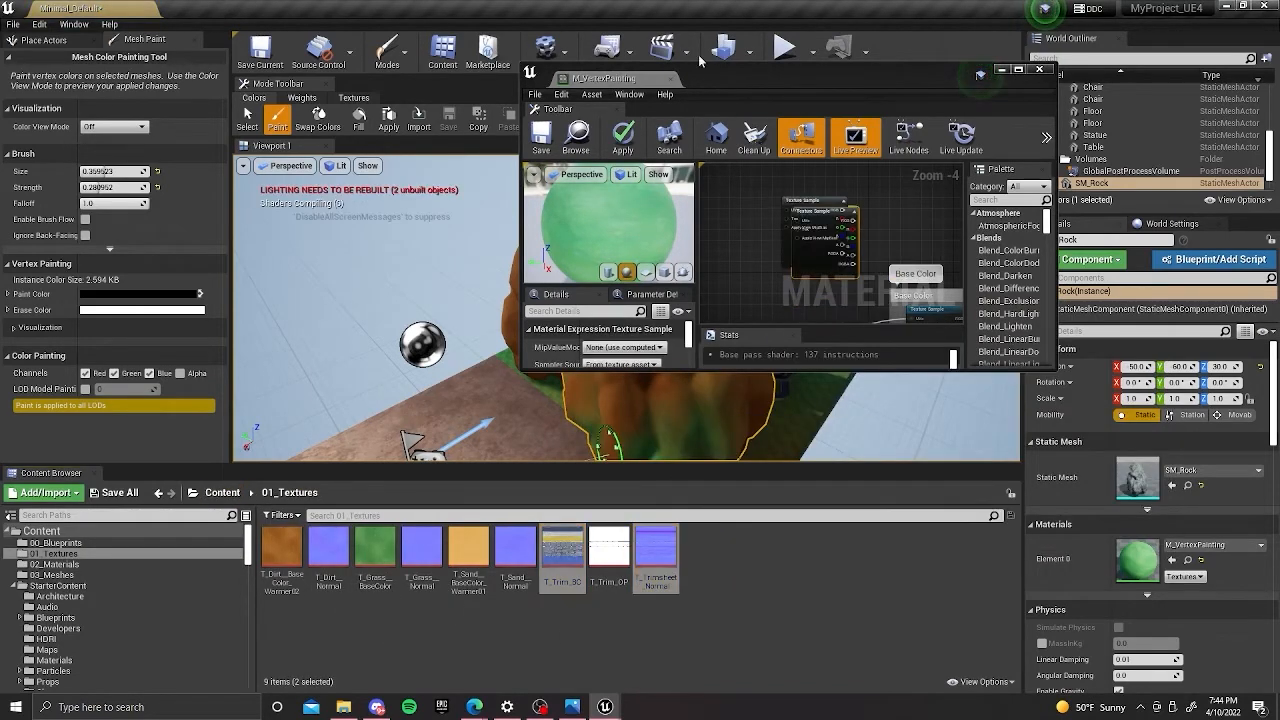
double_click(604, 88)
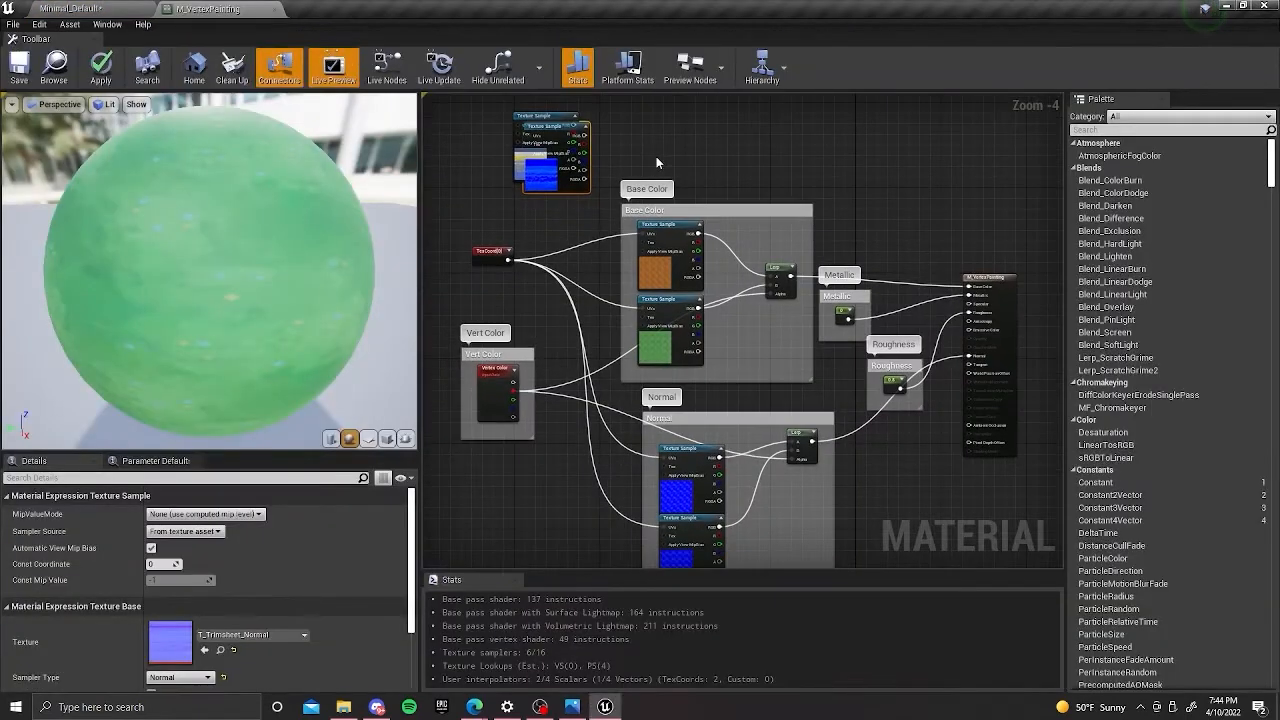
Move both trim texture samples into the Base Color group and undo the TexCoord connection made to the trim colour sample.
drag(546, 201, 535, 253)
drag(494, 144, 726, 260)
drag(508, 260, 710, 222)
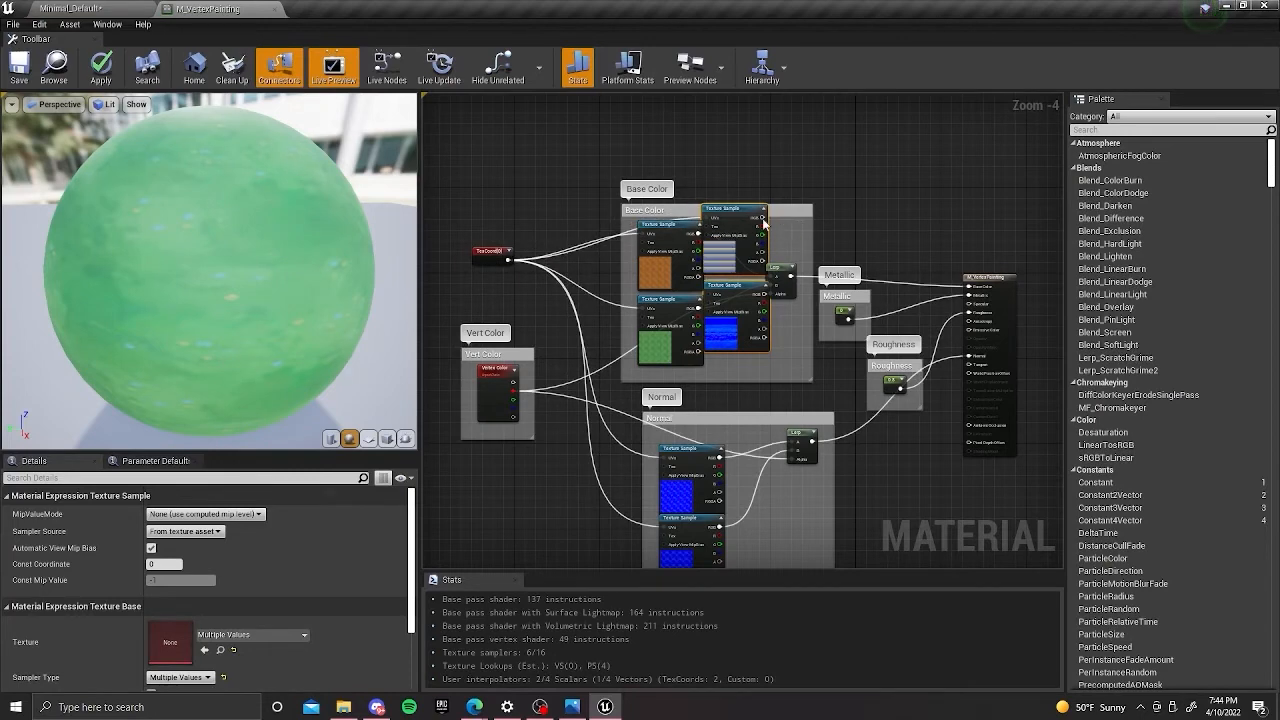
right_drag(761, 215, 723, 195)
key(ctrl+z)
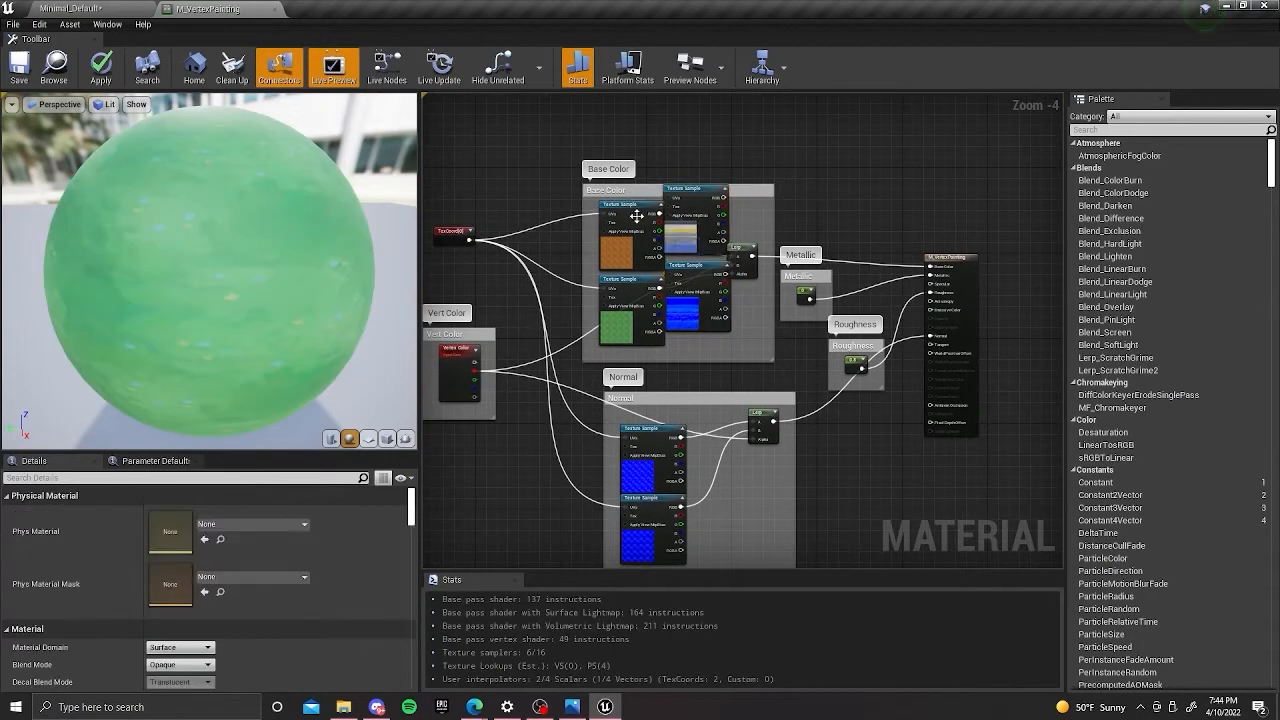
Delete the dirt base colour texture sample and put the T_Trim_BC sample in its place.
drag(726, 194, 633, 213)
click(621, 222)
key(Delete)
right_drag(692, 207, 711, 170)
Replace the dirt normal sample with T_Trimsheet_Normal and connect both trim samples' RGB outputs to input A of their Lerps.
drag(702, 232, 665, 398)
key(Delete)
drag(686, 183, 752, 222)
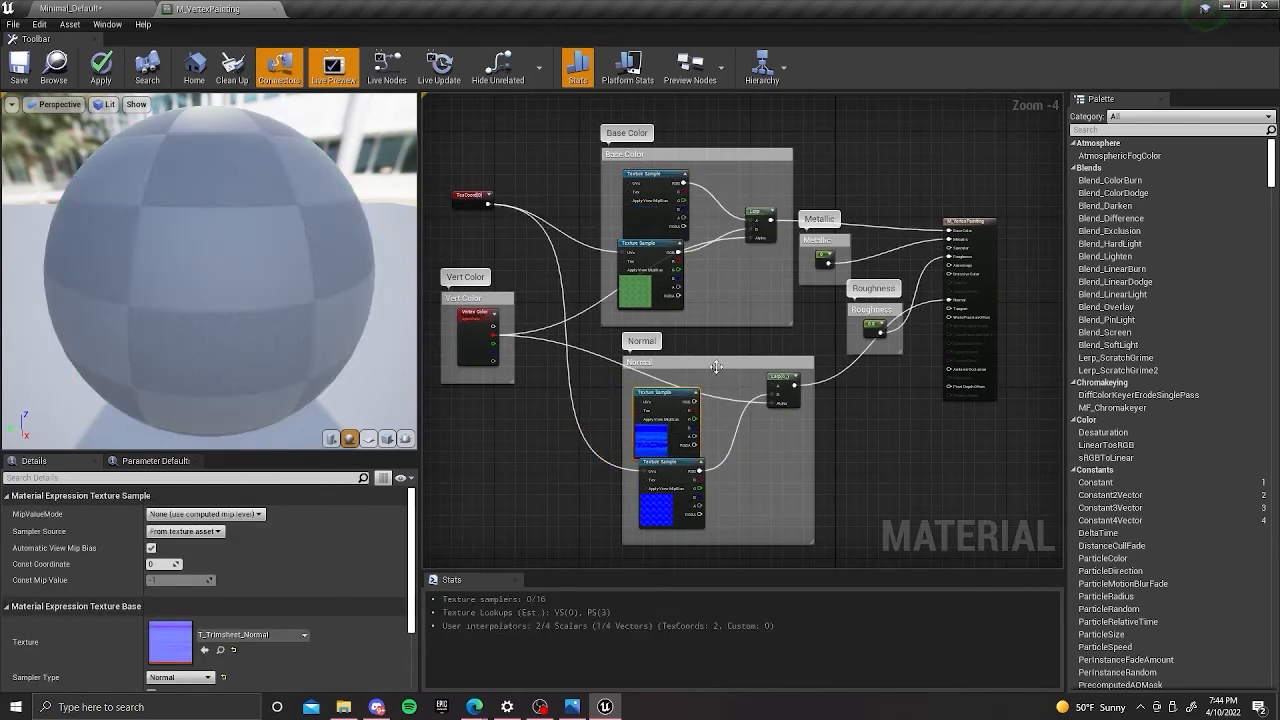
drag(695, 401, 778, 392)
Float the material editor, add T_Trim_OP from 01_Textures as a texture sample, and redock the editor.
drag(246, 9, 328, 133)
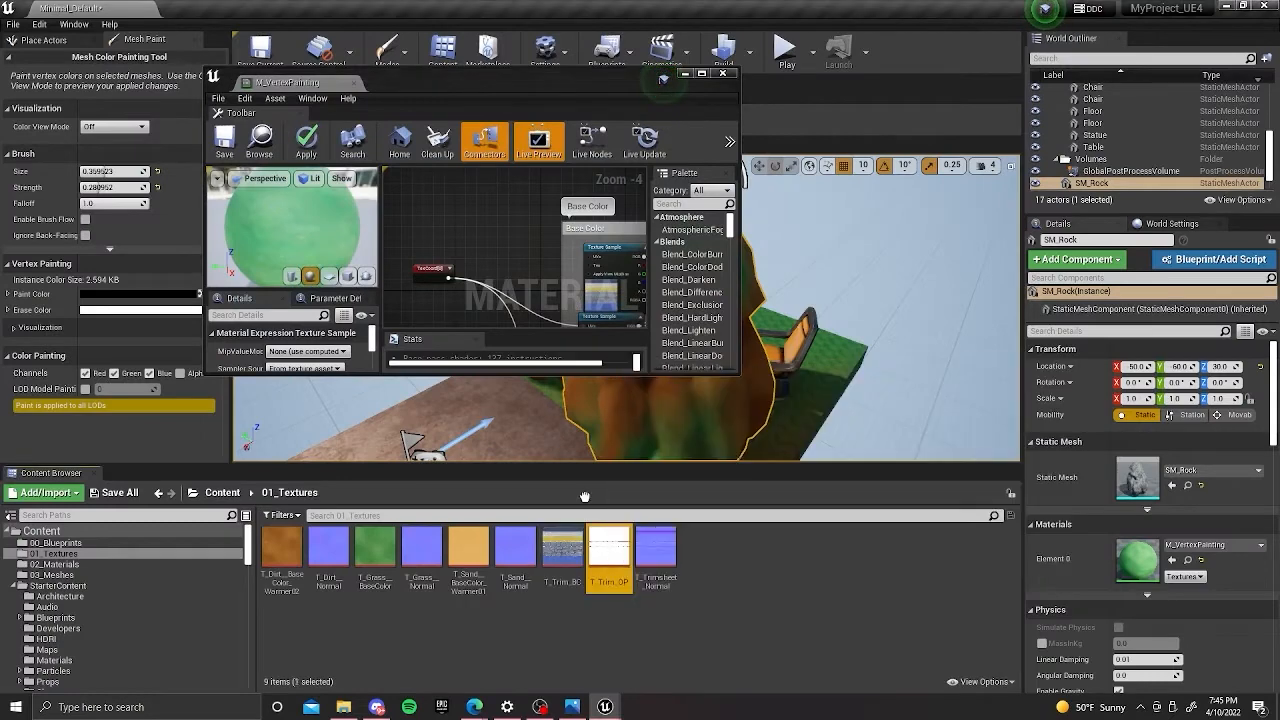
drag(600, 547, 491, 212)
drag(262, 87, 250, 8)
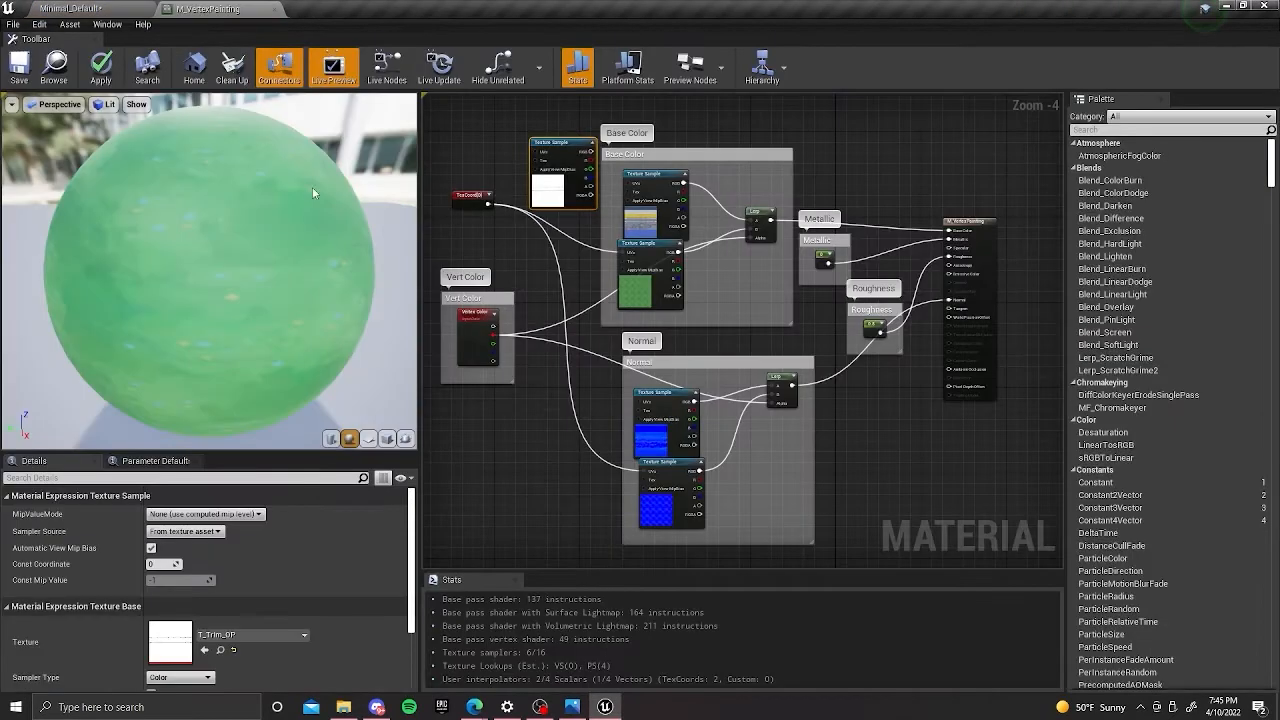
Move the T_Trim_OP sample above the Metallic group and shift the material result node away to make room.
right_drag(520, 242, 541, 216)
drag(573, 158, 873, 392)
right_drag(977, 390, 782, 421)
drag(766, 264, 824, 302)
right_drag(719, 368, 740, 347)
drag(667, 388, 734, 168)
right_drag(883, 226, 929, 235)
Select the material result node and set its Blend Mode to Masked.
click(918, 248)
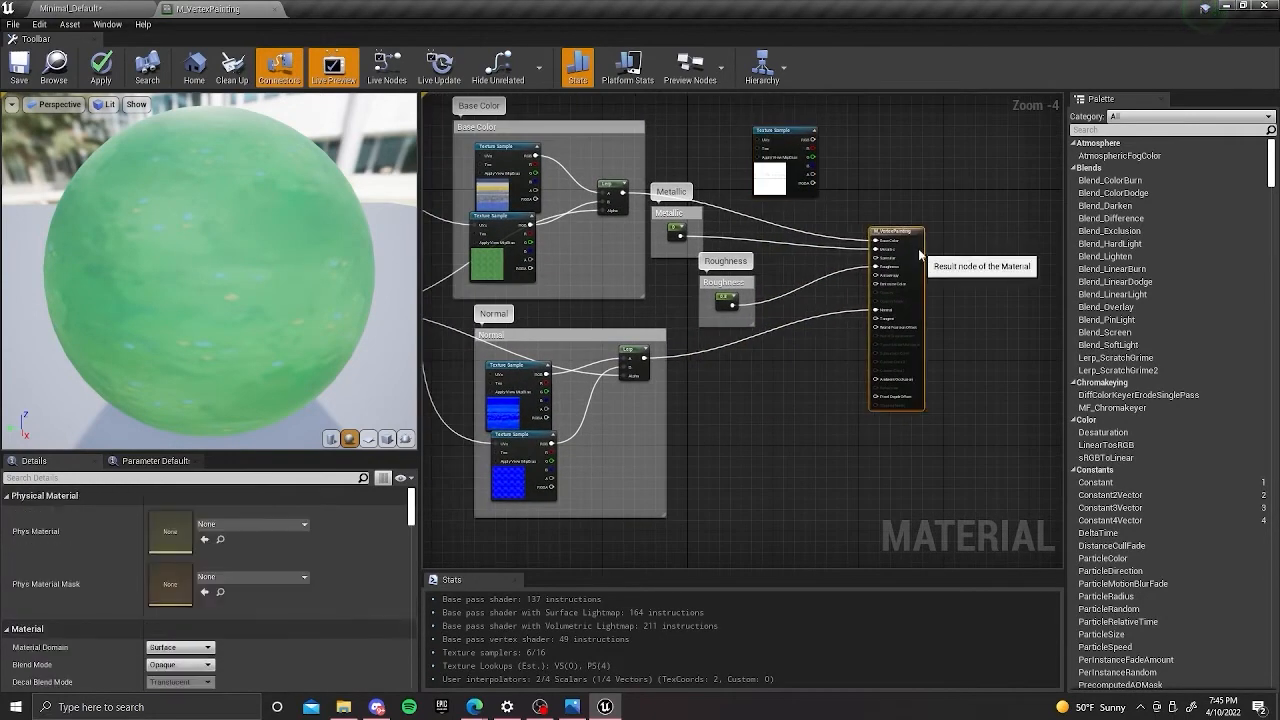
click(183, 662)
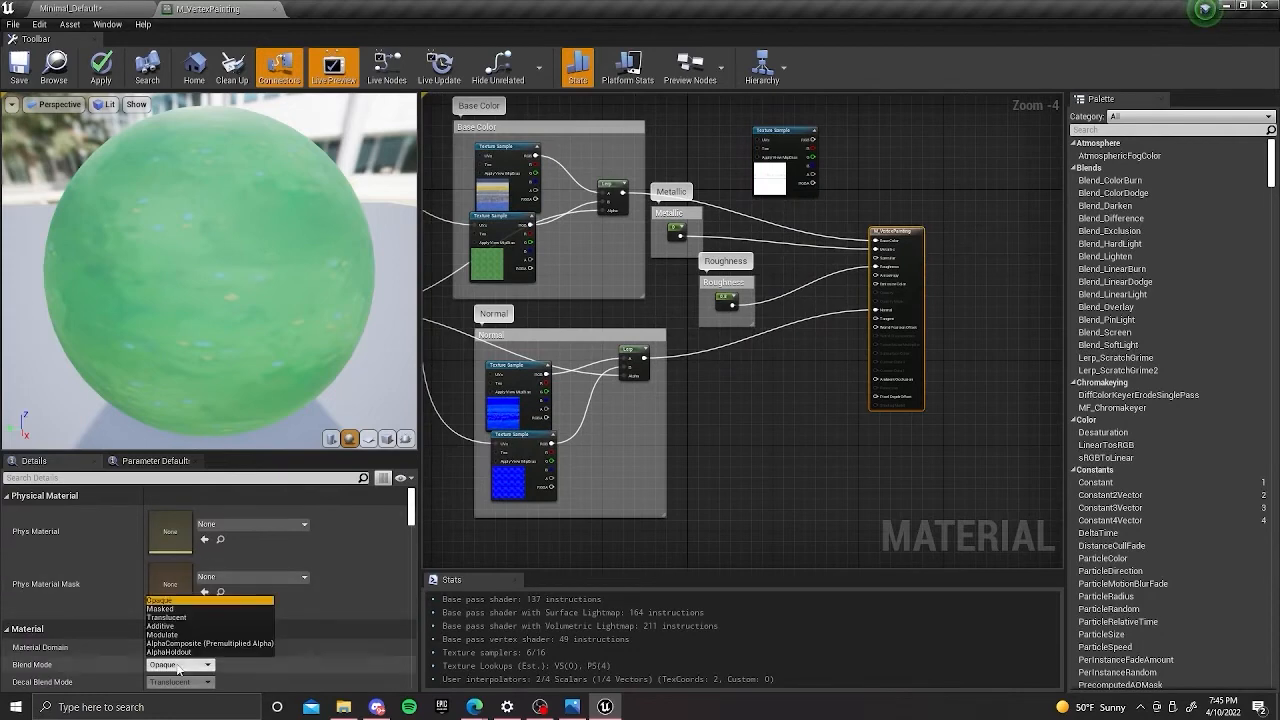
click(177, 611)
Rearrange the Metallic group above Roughness and place the T_Trim_OP sample closer to the material result node.
right_drag(821, 377, 817, 437)
drag(755, 234, 716, 213)
drag(685, 273, 720, 272)
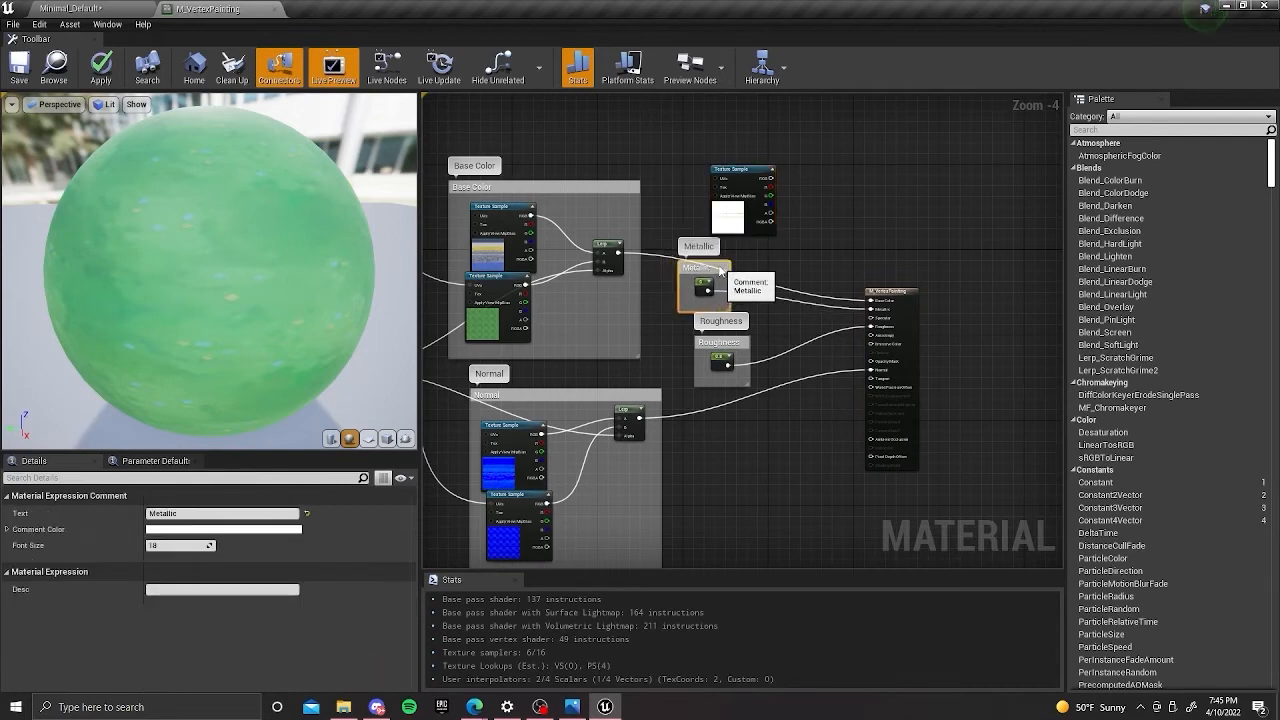
click(751, 167)
drag(751, 168, 787, 210)
right_drag(919, 309, 905, 281)
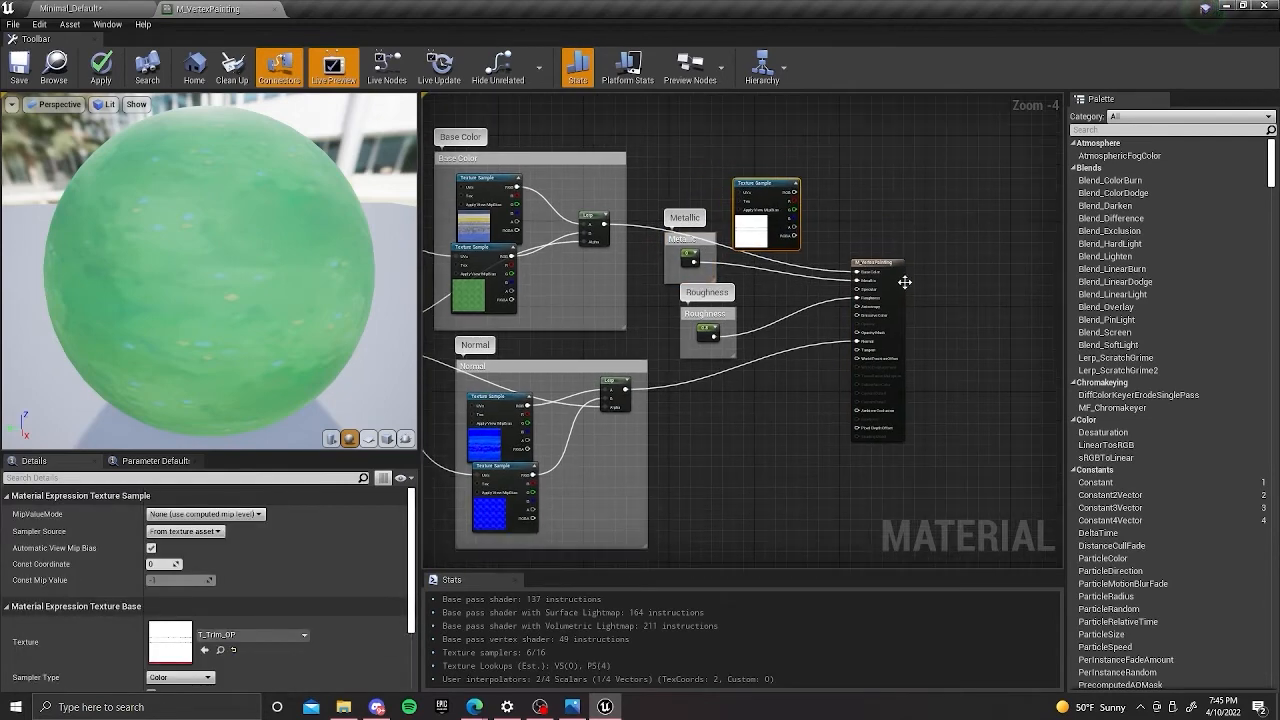
Move the T_Trim_OP texture sample from above the Metallic group to the empty space below the Roughness group.
click(904, 281)
scroll(885, 354, up, 2)
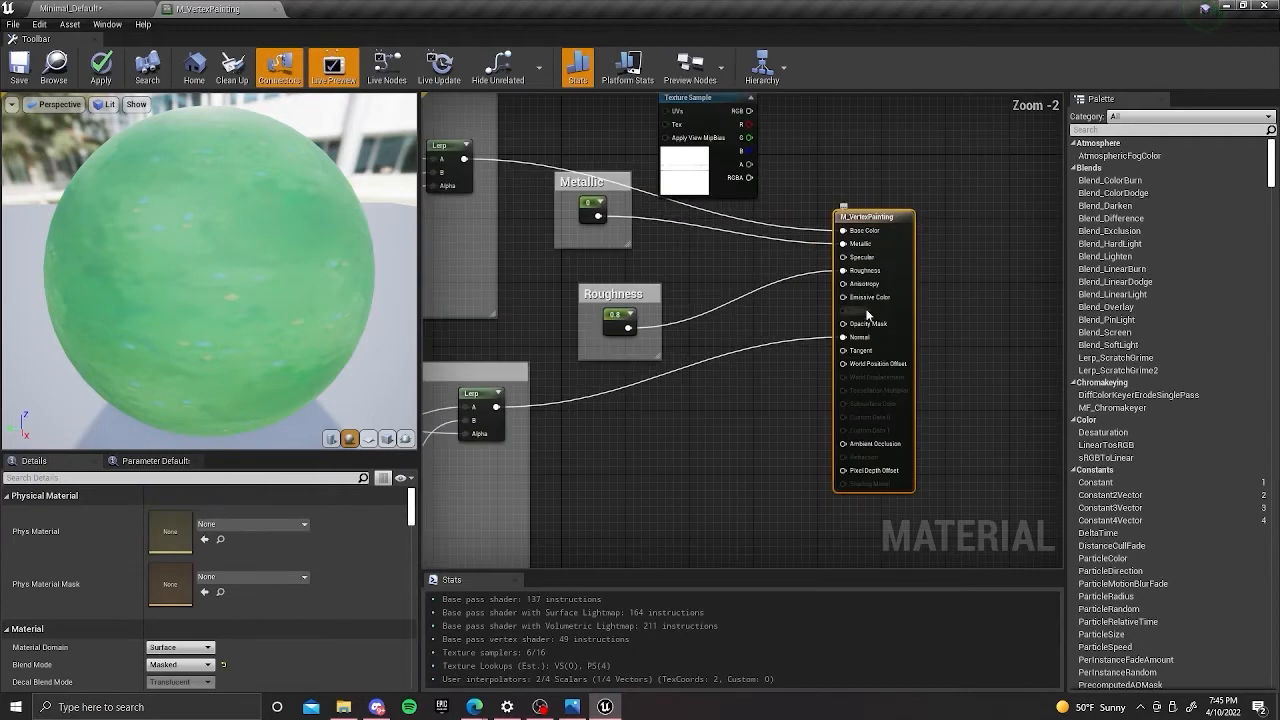
scroll(961, 208, down, 2)
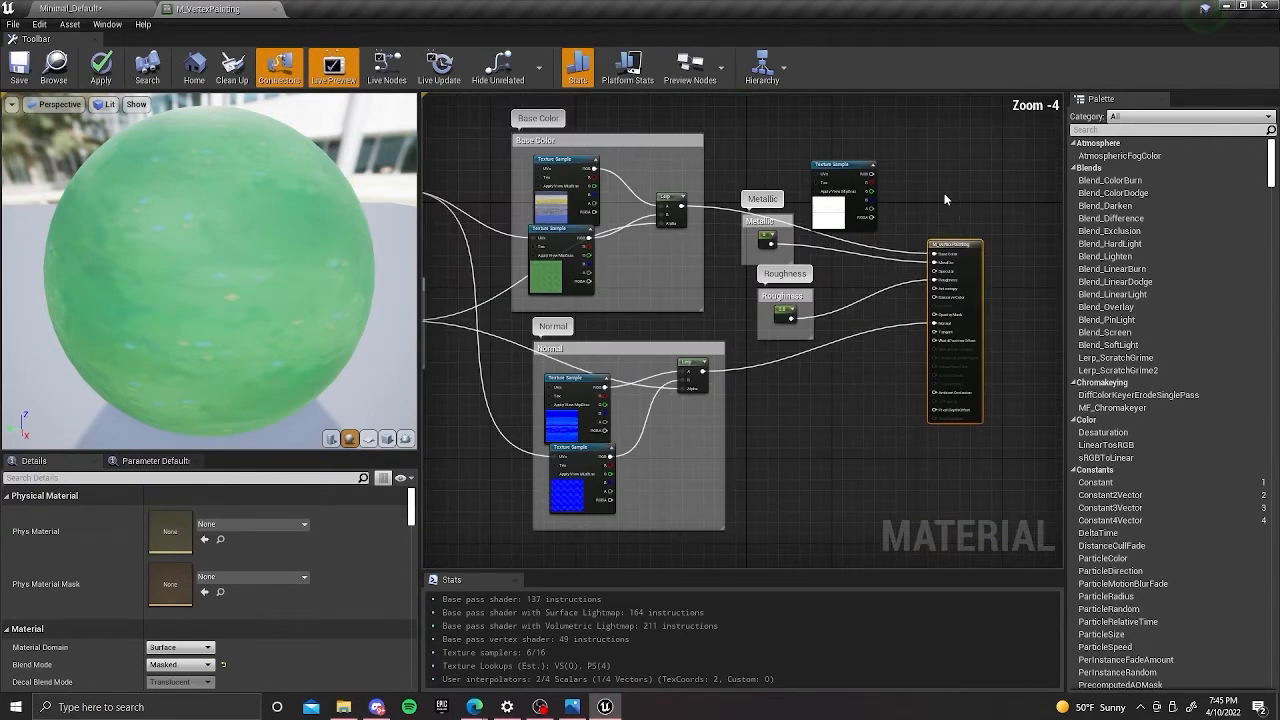
drag(858, 151, 810, 396)
Add a Lerp beside the T_Trim_OP sample and connect its Alpha to the Vertex Color output that drives the other Lerps.
click(838, 354)
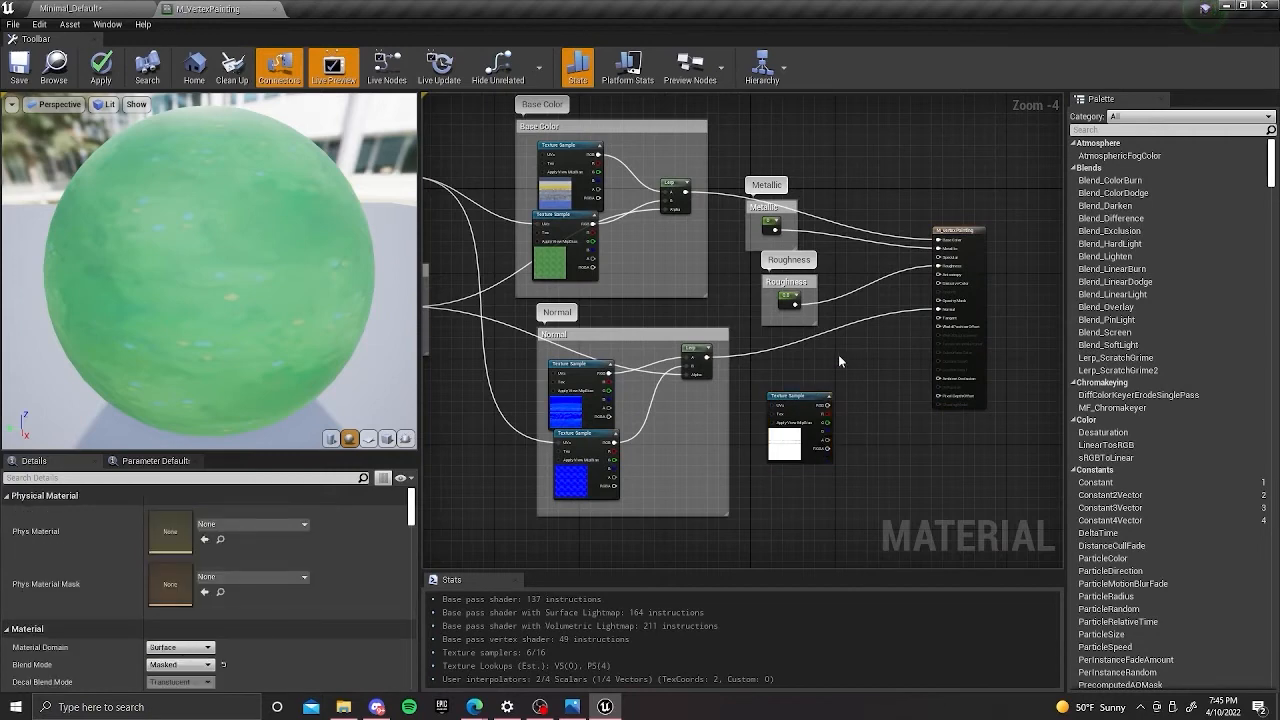
key(l)
click(838, 354)
drag(801, 401, 791, 355)
right_drag(750, 448, 848, 458)
drag(506, 317, 944, 401)
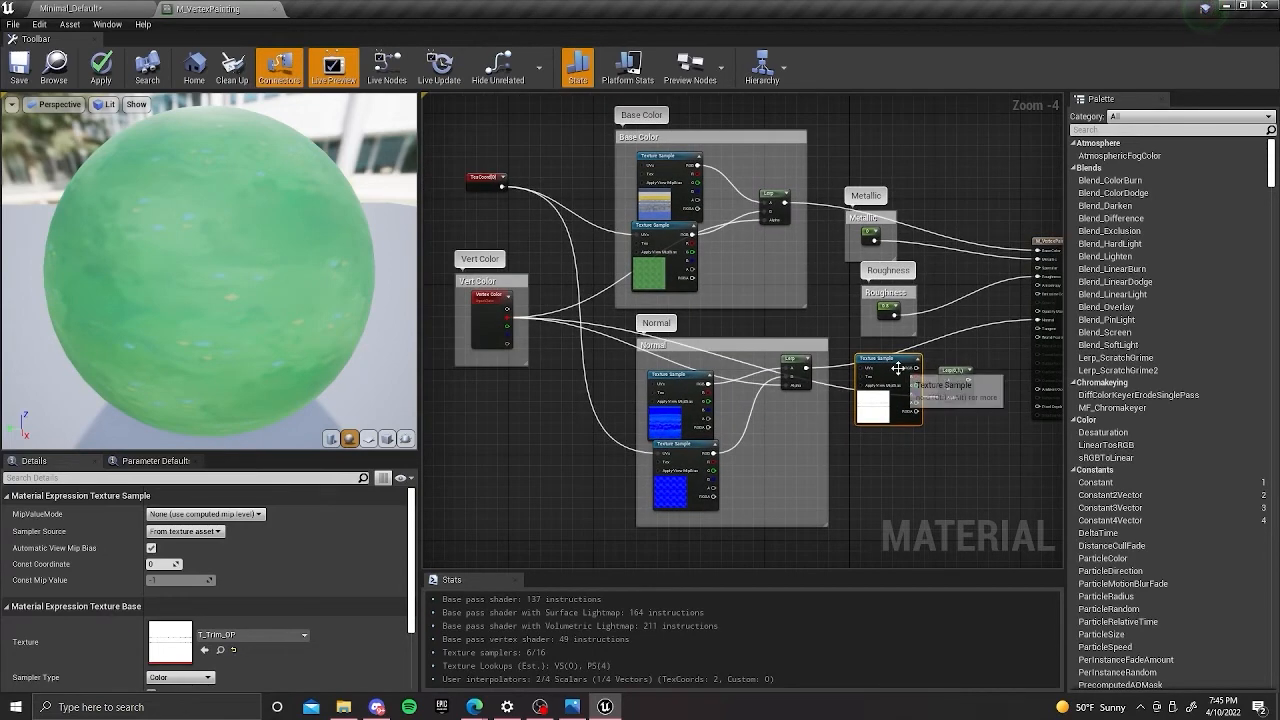
Move the new Lerp and the T_Trim_OP sample lower, clear of the Normal wire, and nudge the Normal group's Lerp right.
drag(897, 364, 897, 348)
drag(967, 376, 964, 460)
drag(902, 360, 904, 414)
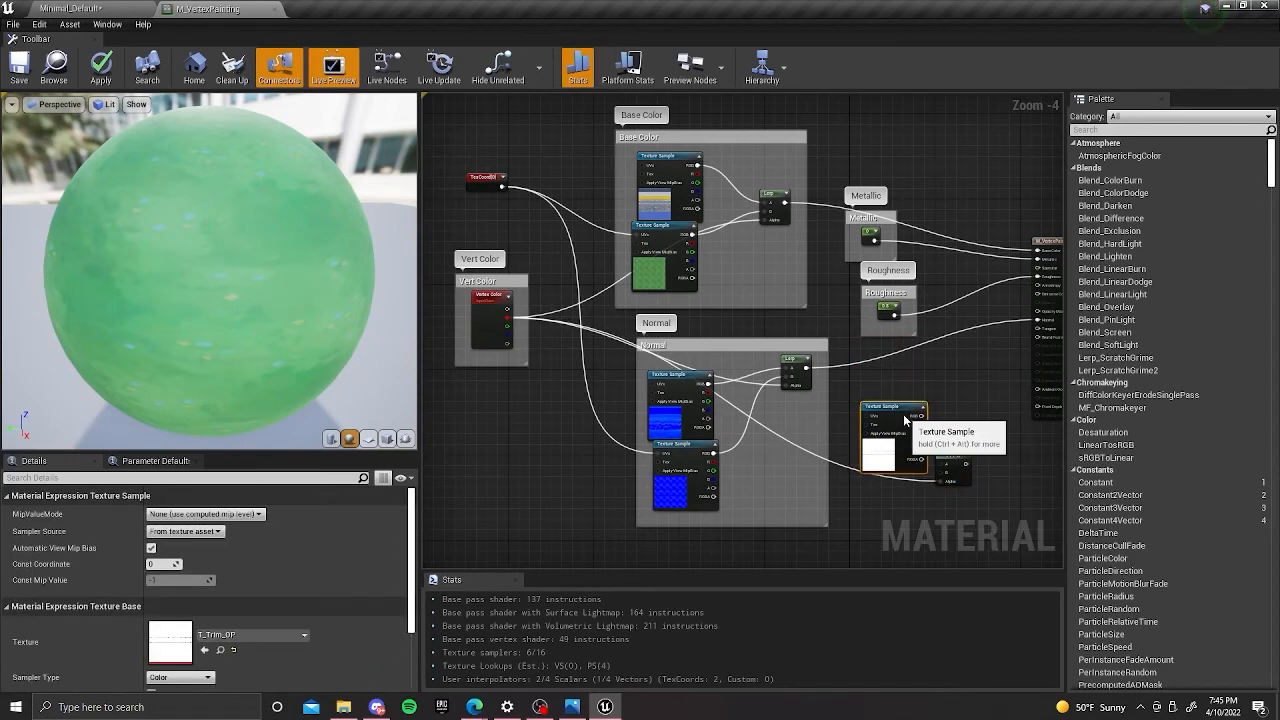
right_drag(944, 384, 962, 364)
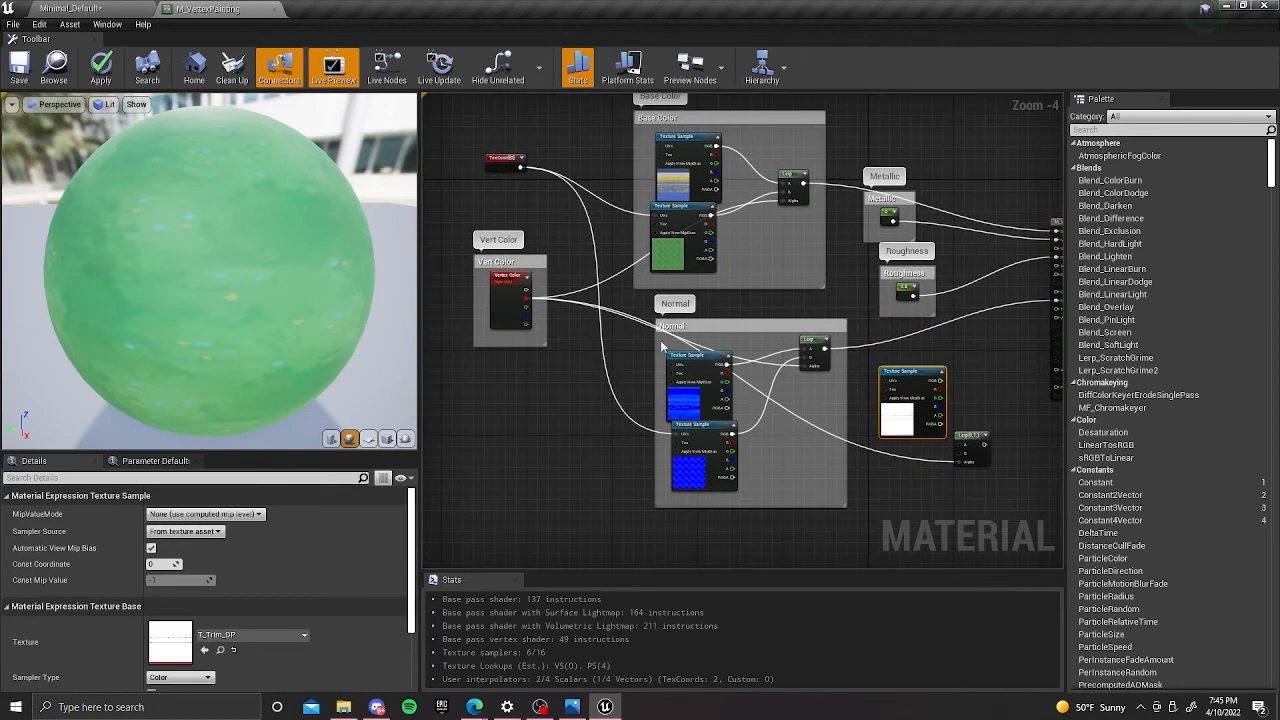
drag(828, 360, 838, 360)
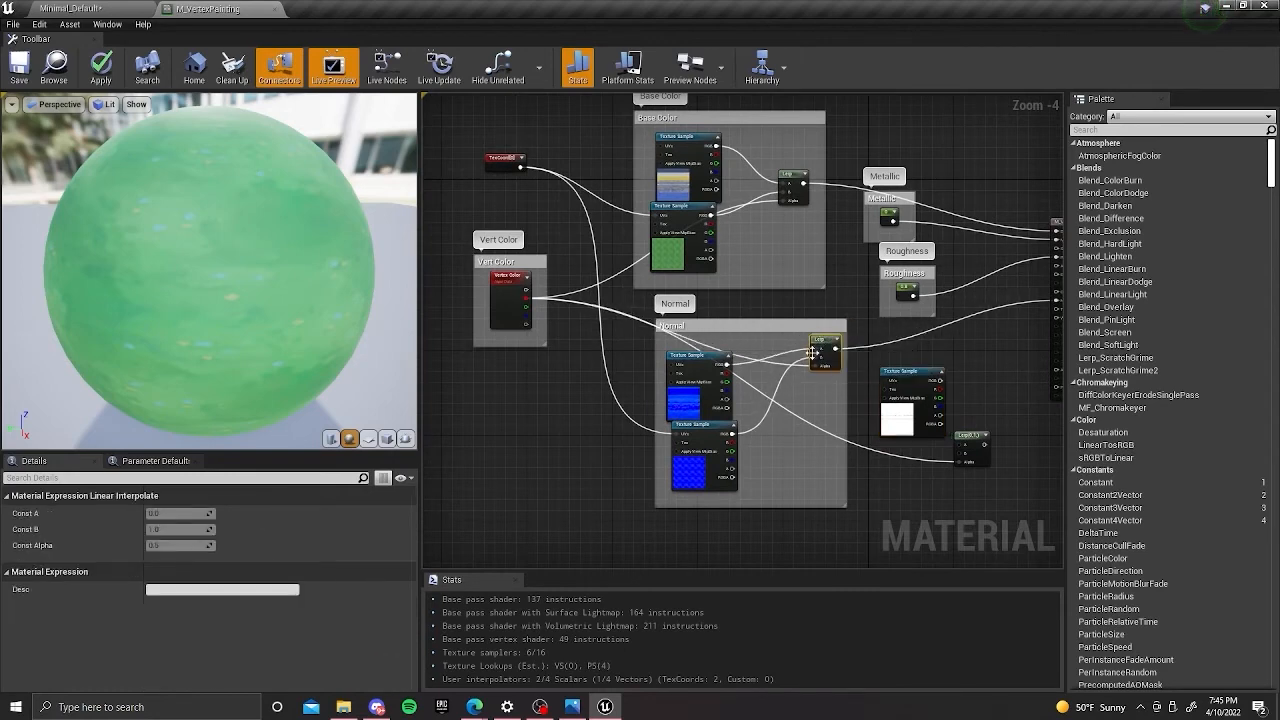
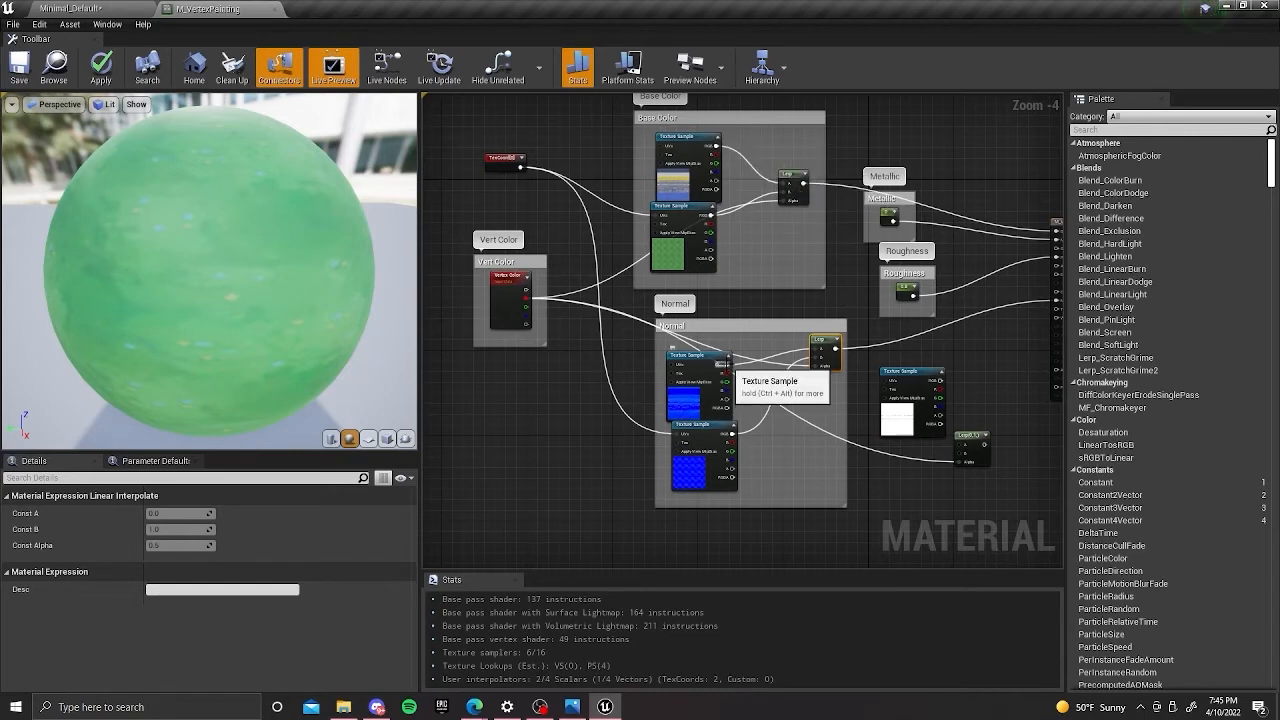
Connect the T_Trim_OP sample's RGB output to the A input of the Lerp beside it.
right_drag(995, 355, 899, 302)
drag(845, 327, 862, 398)
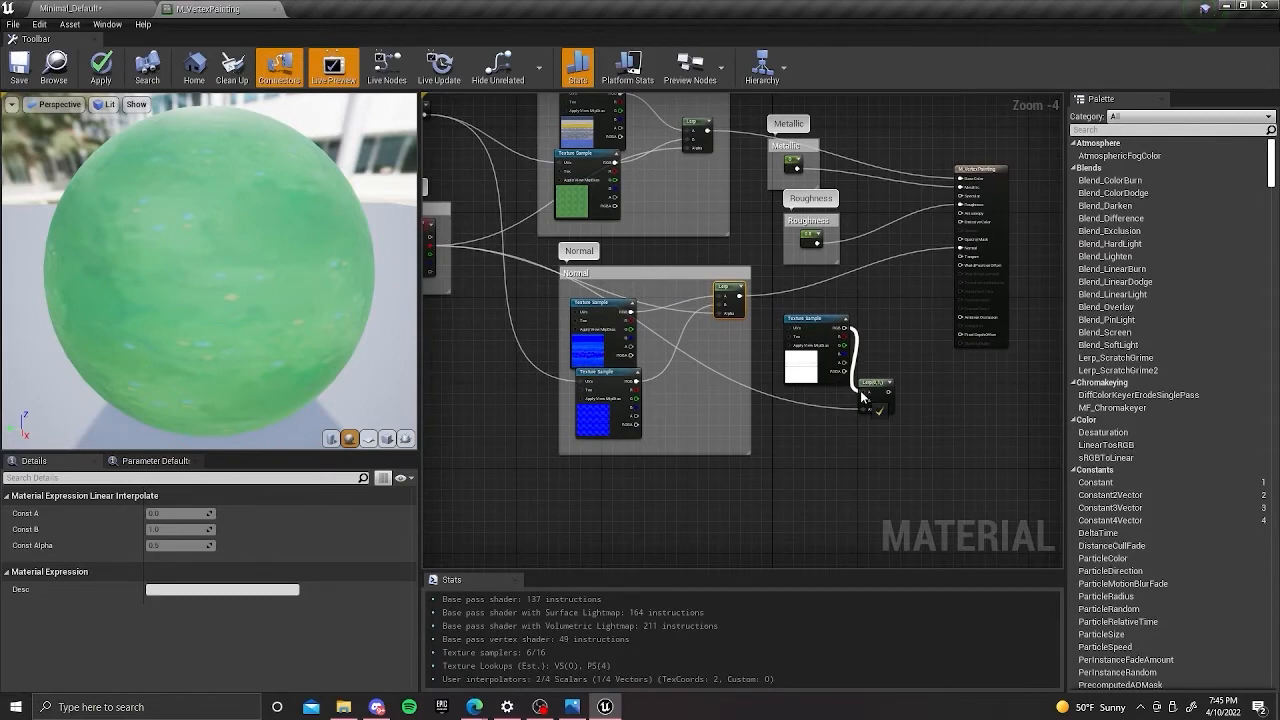
drag(862, 398, 862, 398)
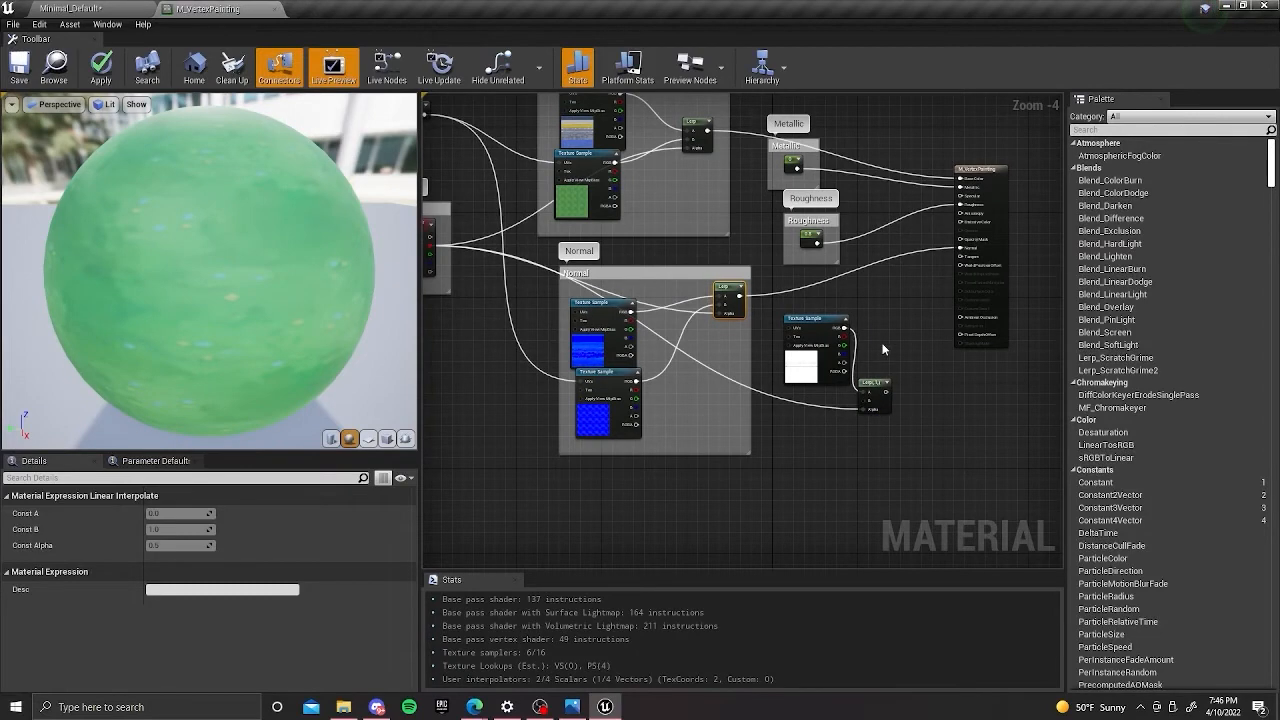
Connect the Lerp next to T_Trim_OP to Opacity Mask on the material result node and apply the material.
right_drag(878, 352, 864, 302)
click(789, 344)
right_drag(789, 346, 870, 366)
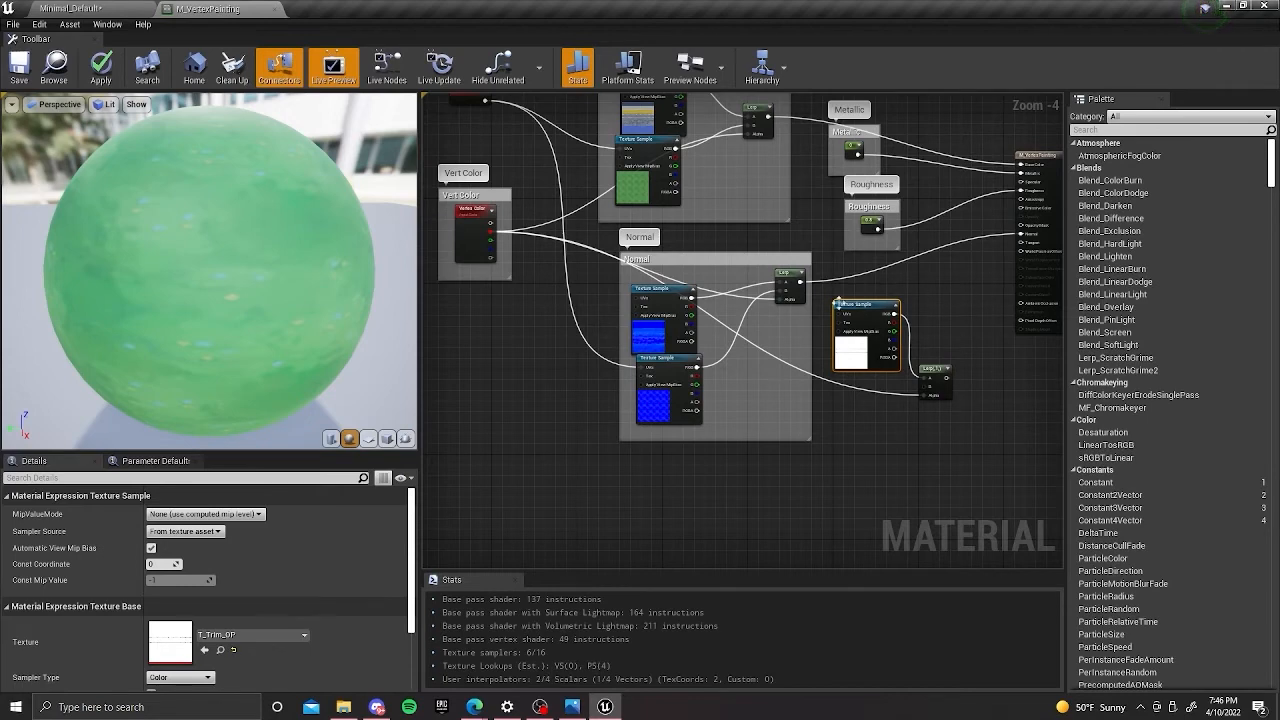
right_drag(968, 252, 898, 272)
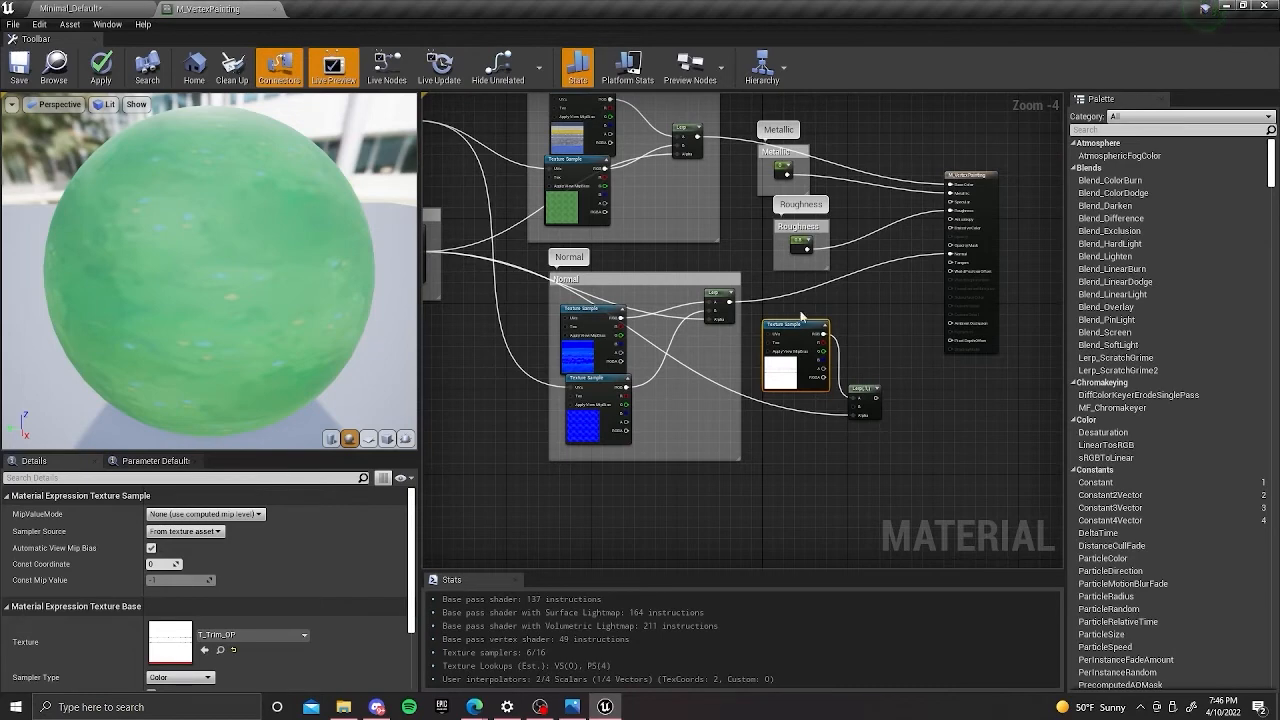
right_drag(831, 396, 773, 381)
drag(817, 382, 906, 232)
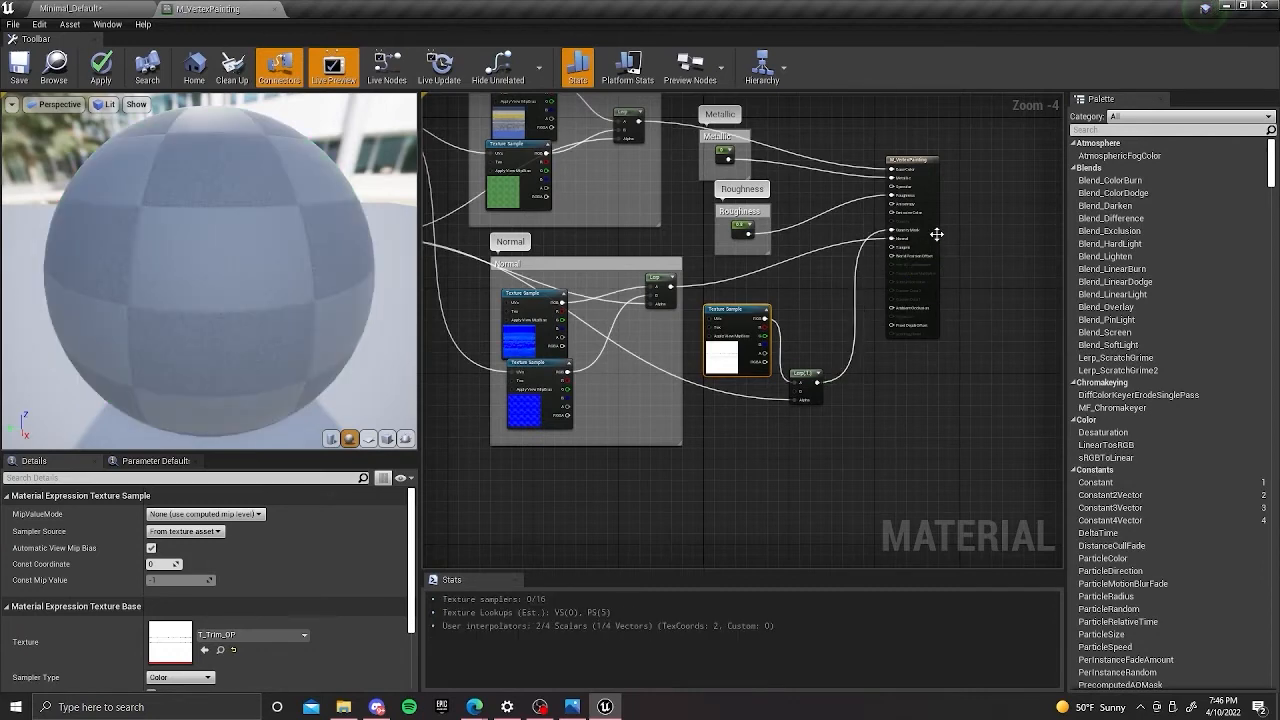
right_drag(924, 295, 942, 291)
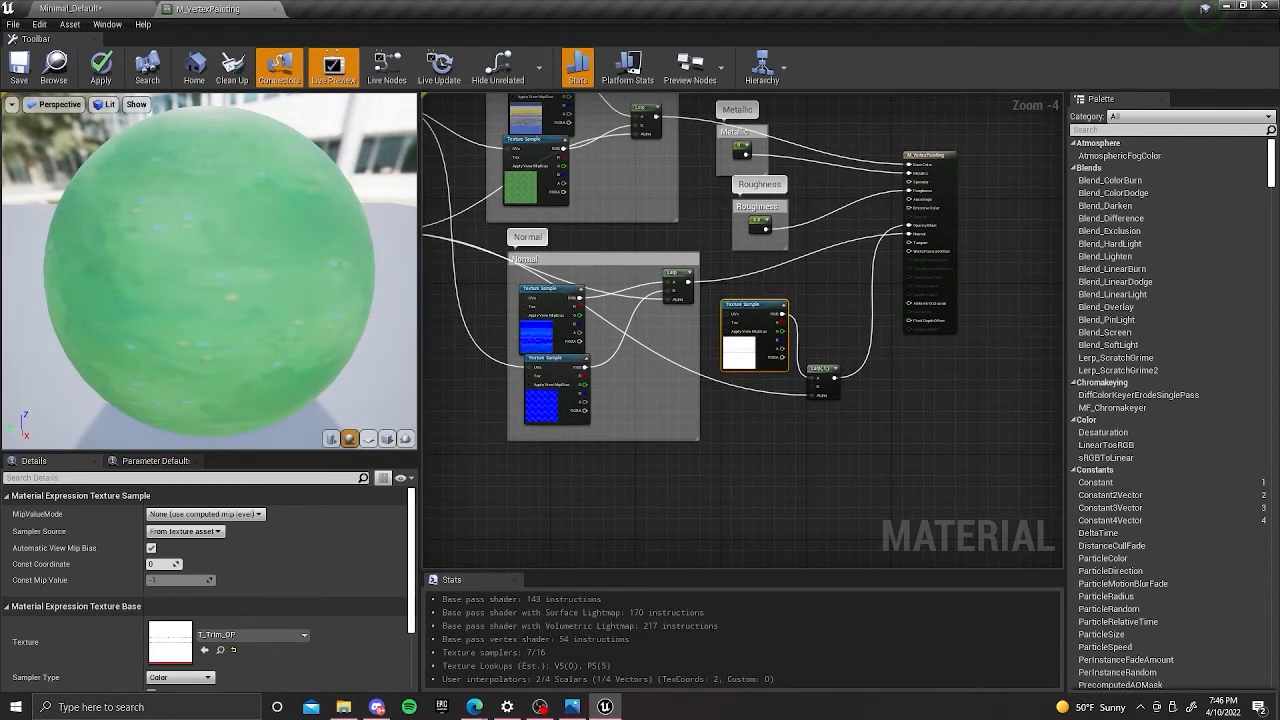
Return to the level and place the MaterialSphere from StarterContent/Props on the brown floor in front of the rocks.
click(91, 11)
scroll(660, 258, down, 4)
alt+drag(520, 263, 549, 267)
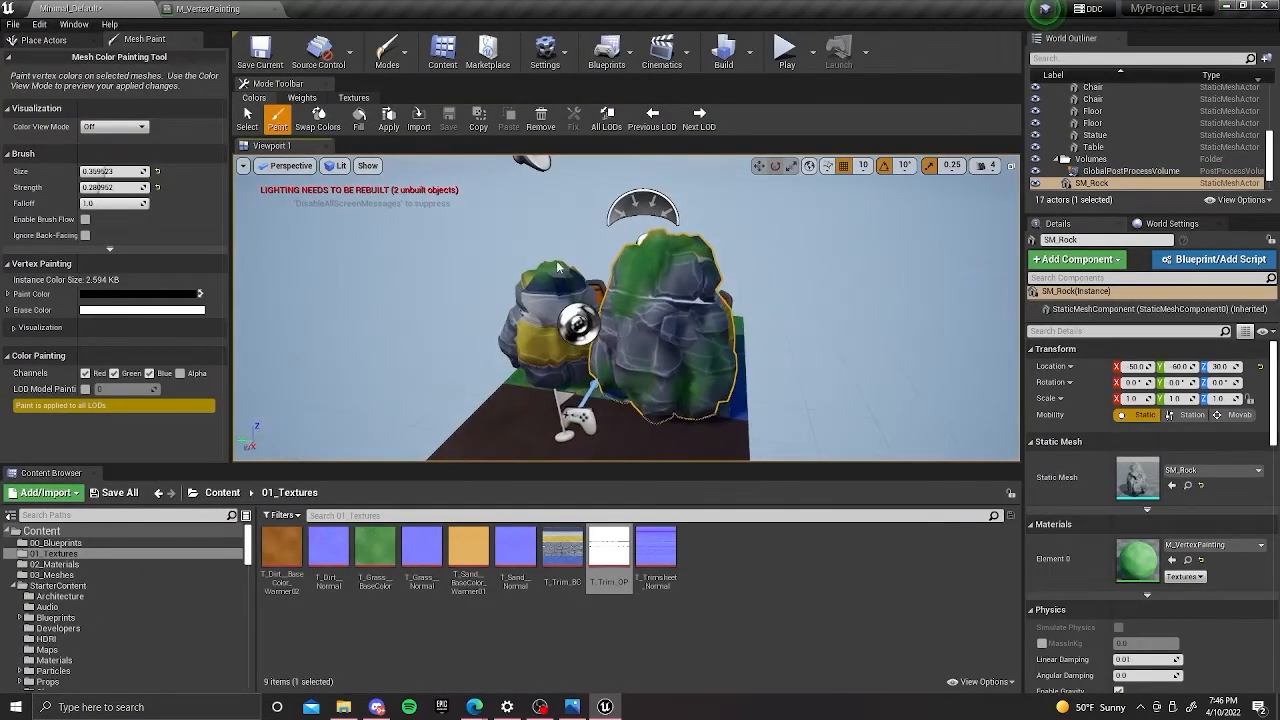
alt+middle_drag(424, 416, 502, 308)
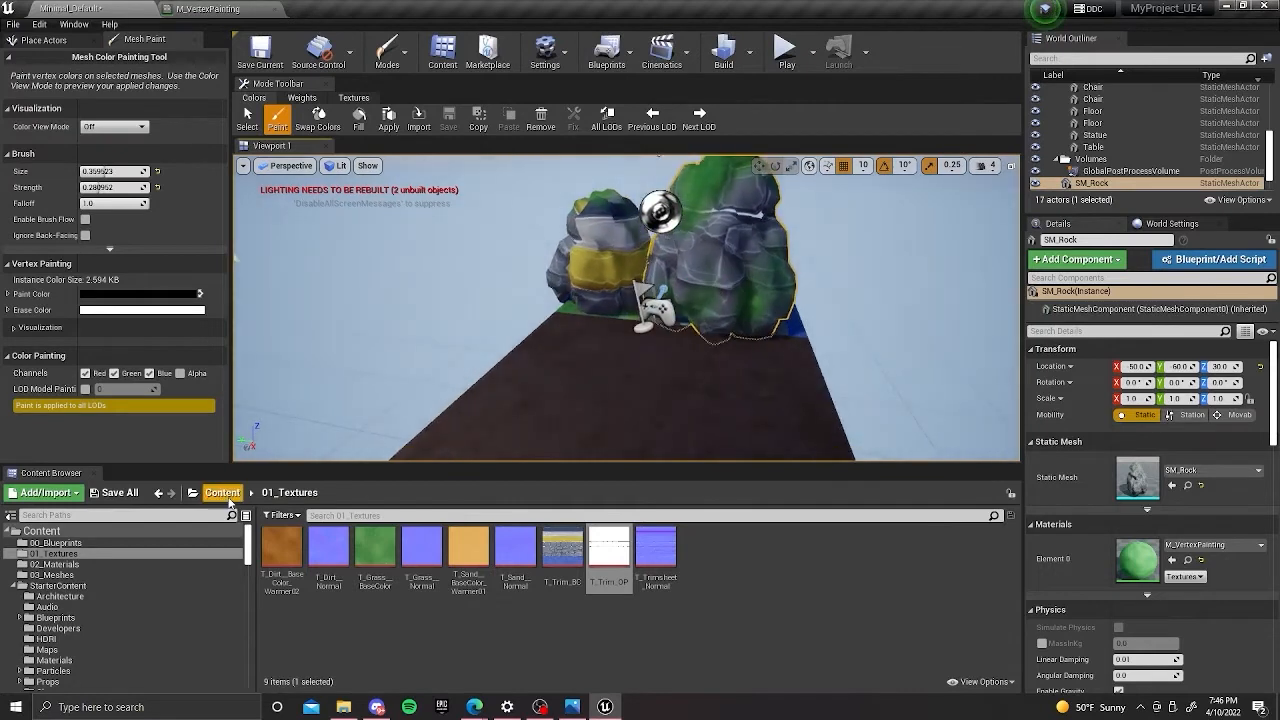
click(227, 494)
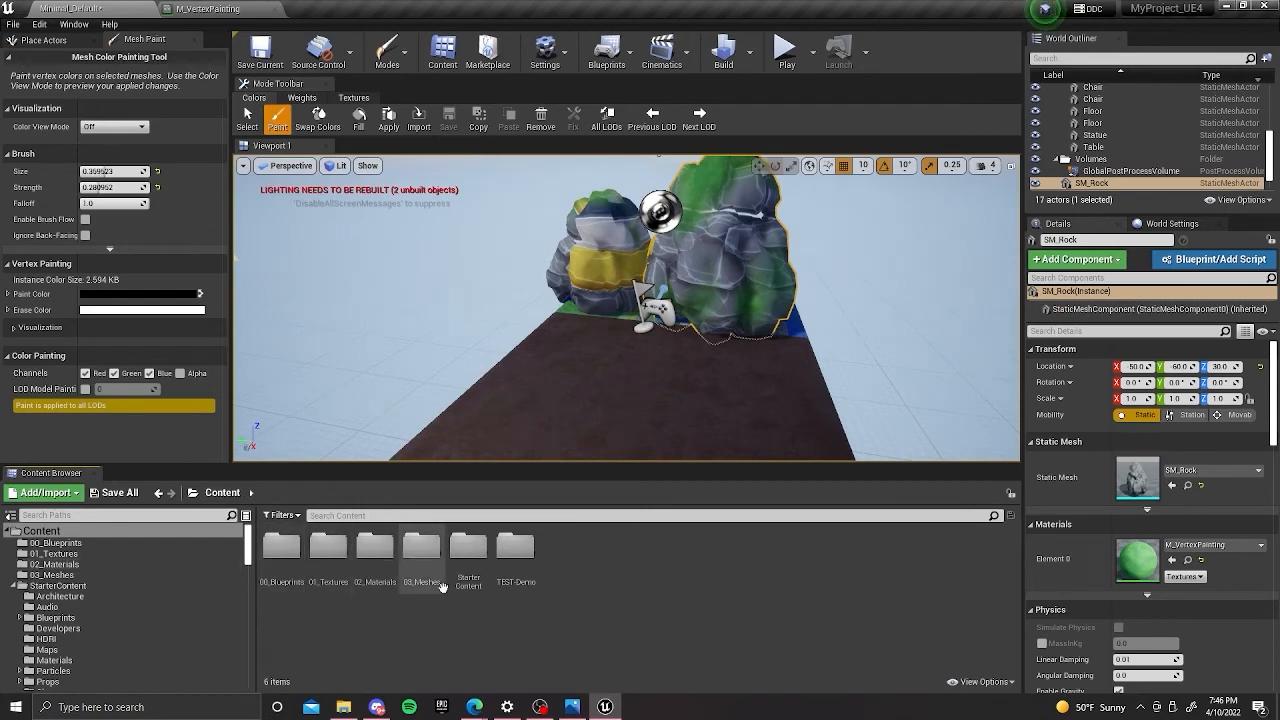
double_click(468, 548)
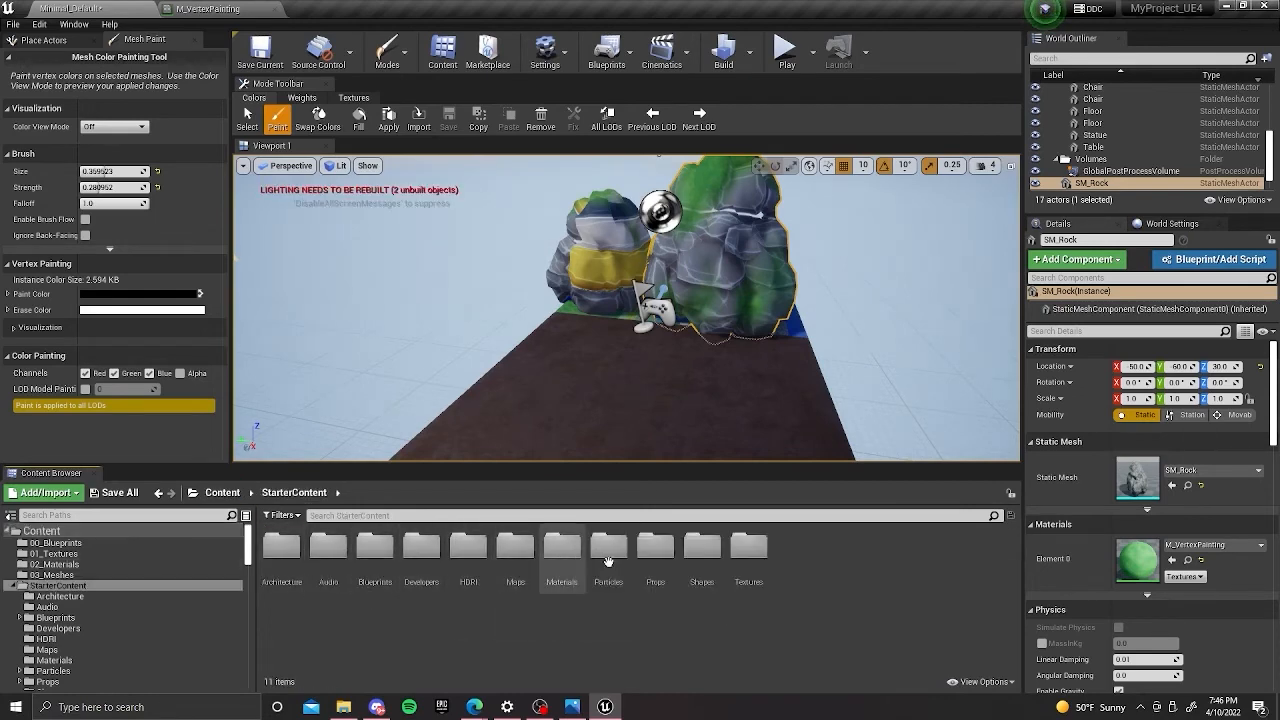
double_click(666, 556)
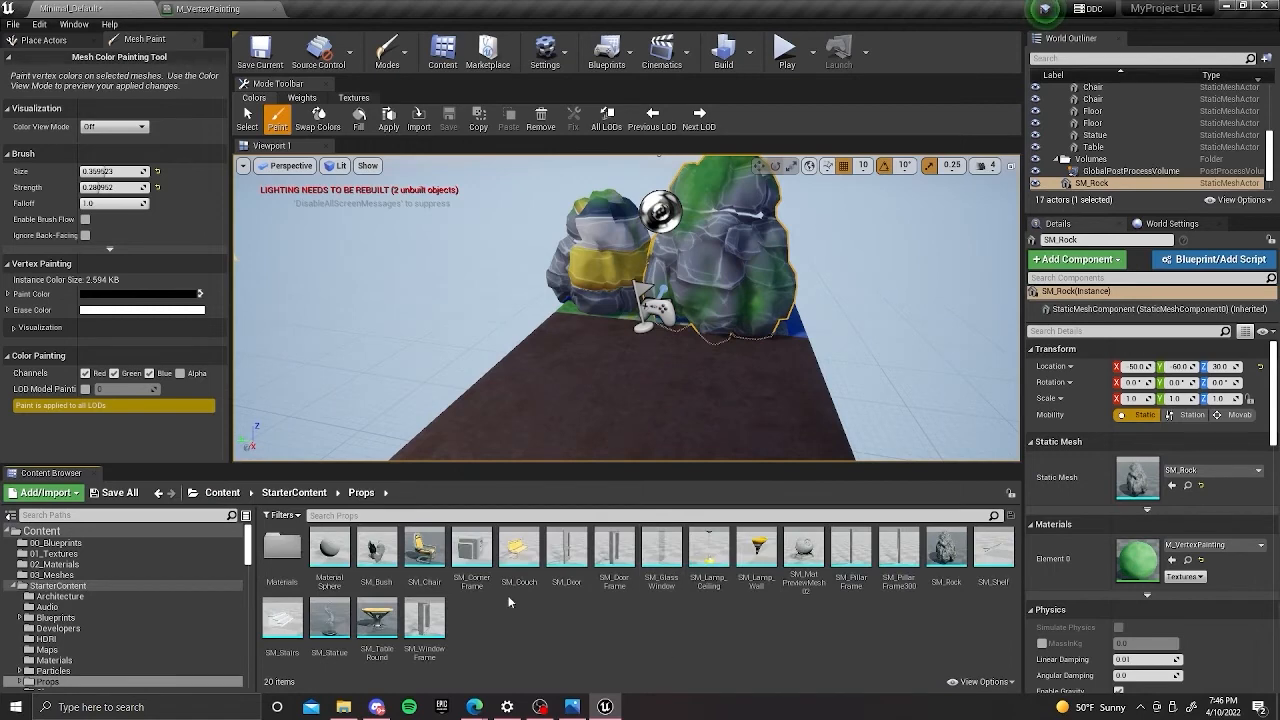
mouse_move(330, 548)
mouse_down()
mouse_move(500, 490)
mouse_move(644, 349)
mouse_move(598, 376)
mouse_up()
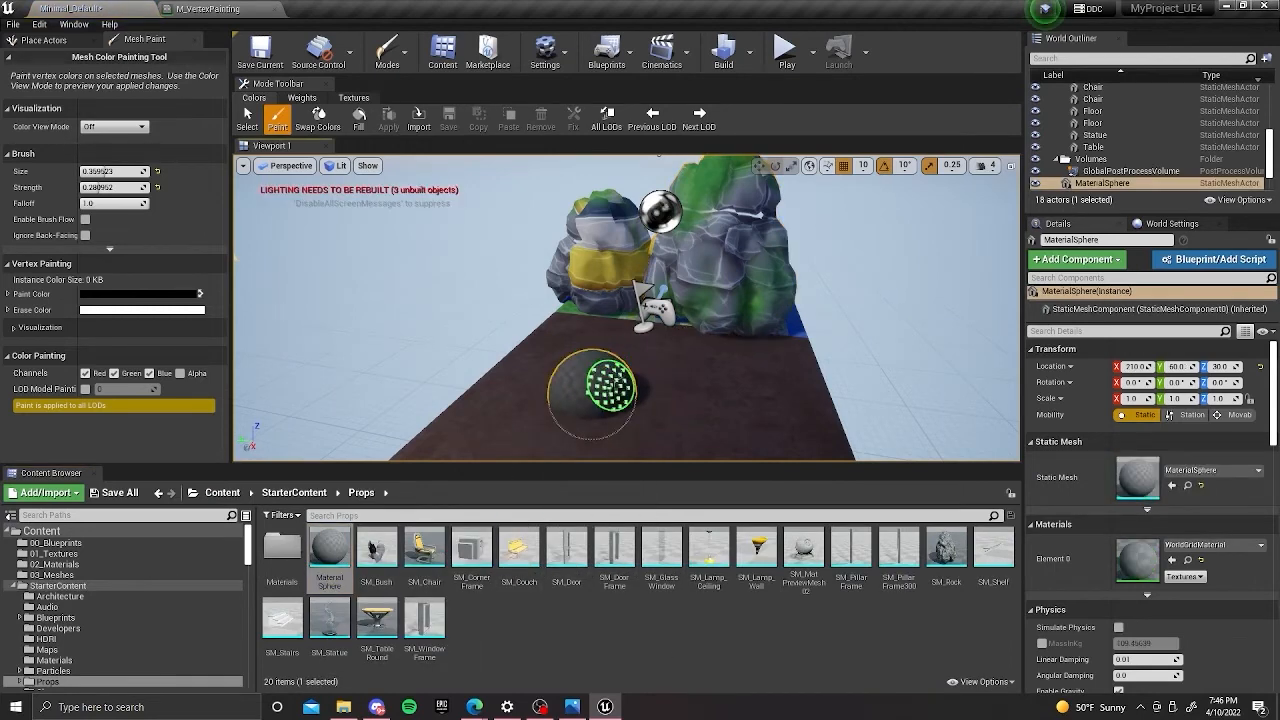
Switch from mesh painting to the object selection mode and raise the sphere above the floor to Z 110.
right_drag(597, 372, 604, 392)
key(g)
key(g)
right_drag(594, 298, 630, 302)
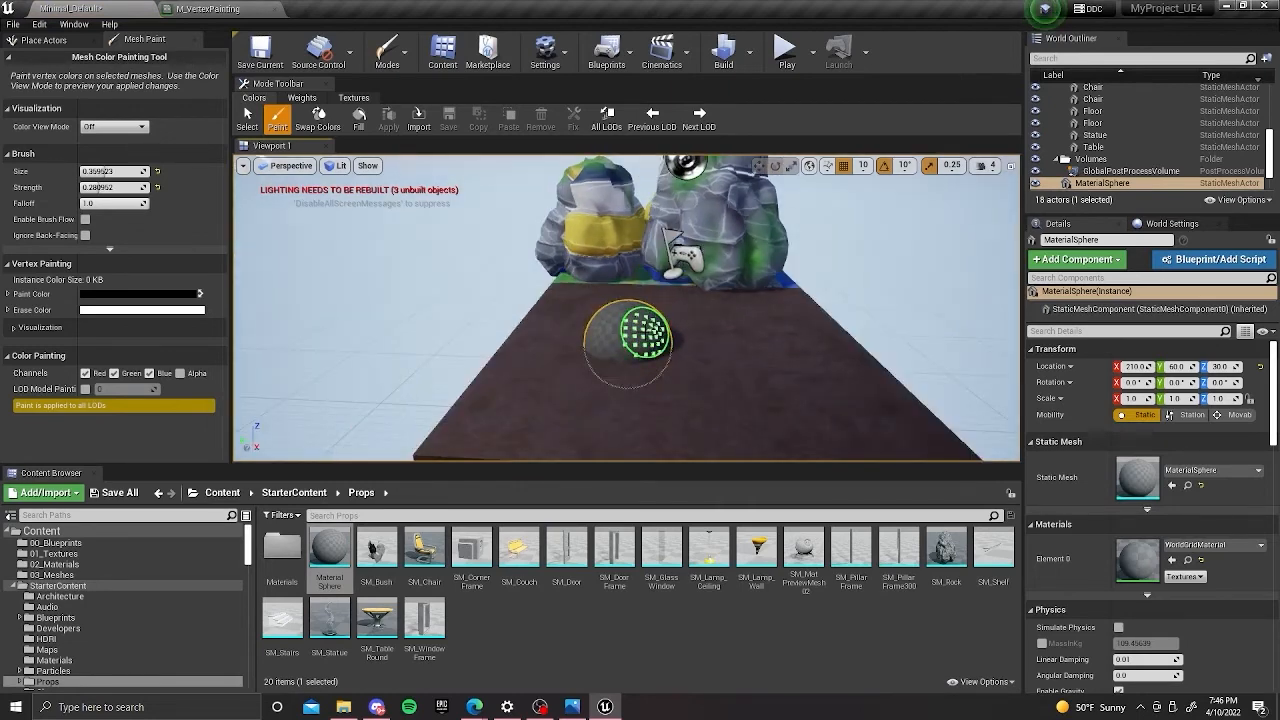
click(387, 50)
click(414, 81)
key(w)
drag(612, 262, 620, 187)
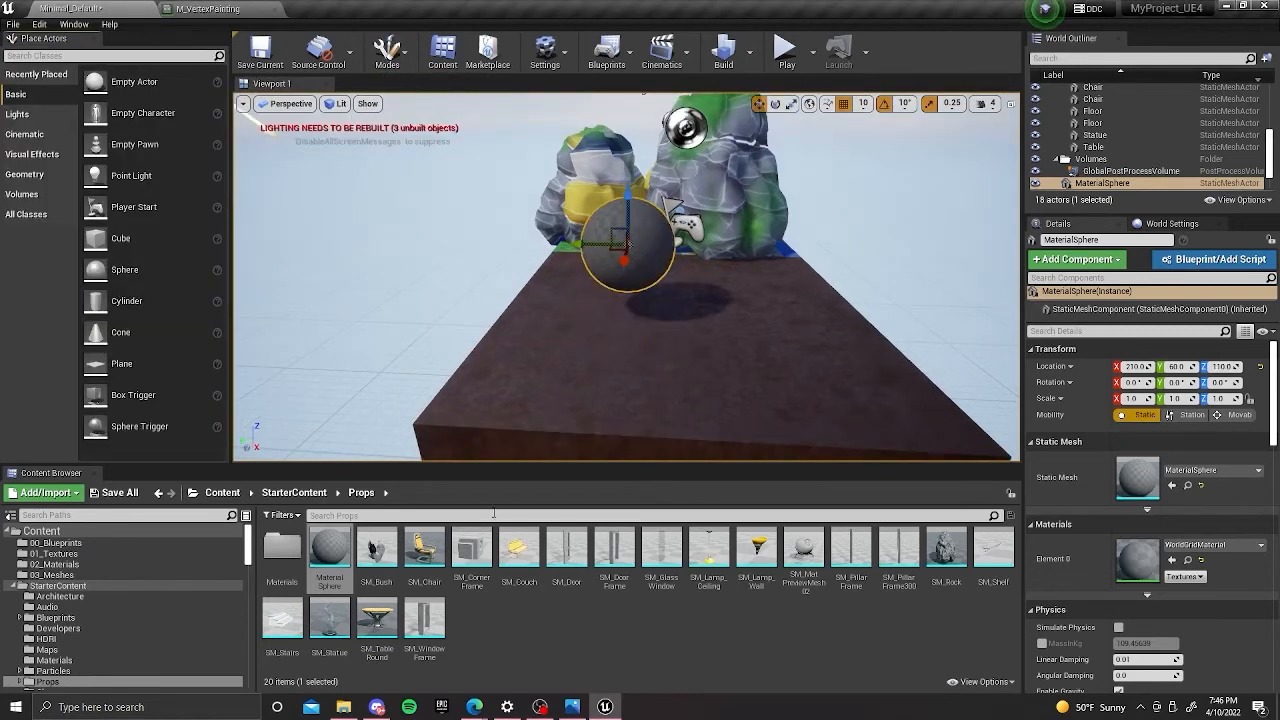
Apply M_VertexPainting from the 02_Materials folder to the sphere.
click(294, 492)
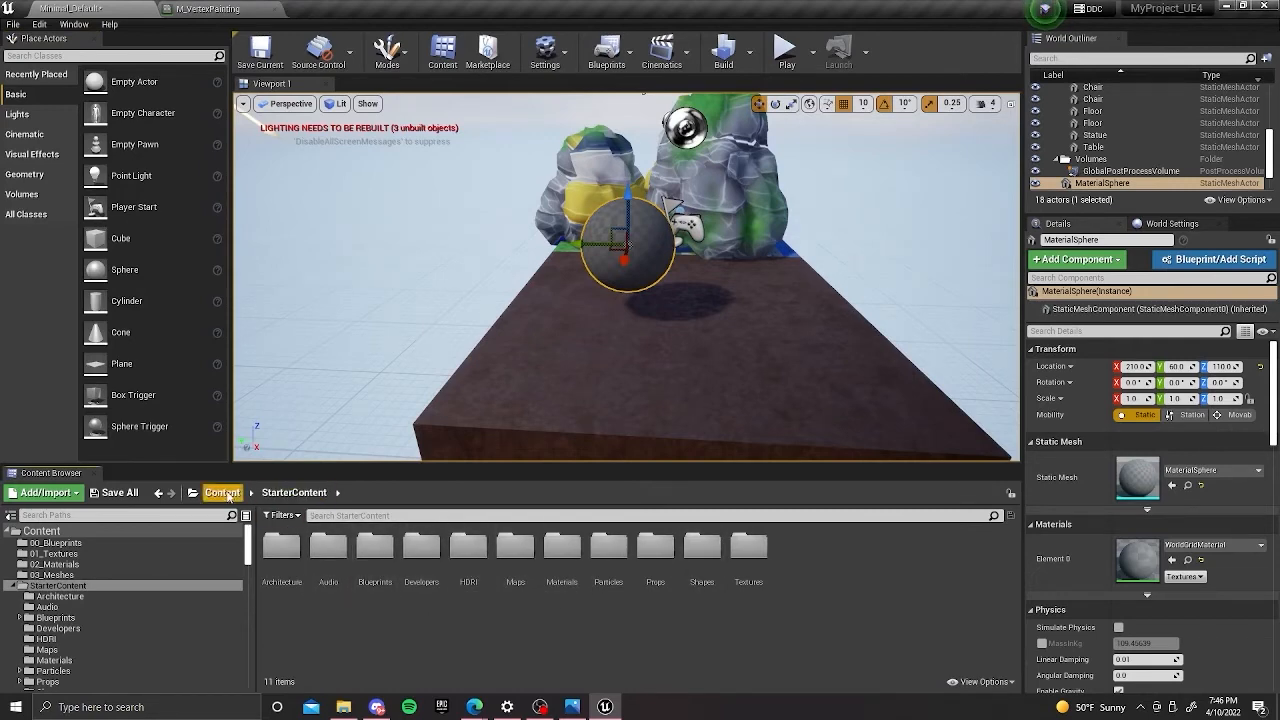
click(224, 493)
double_click(374, 548)
drag(335, 545, 628, 250)
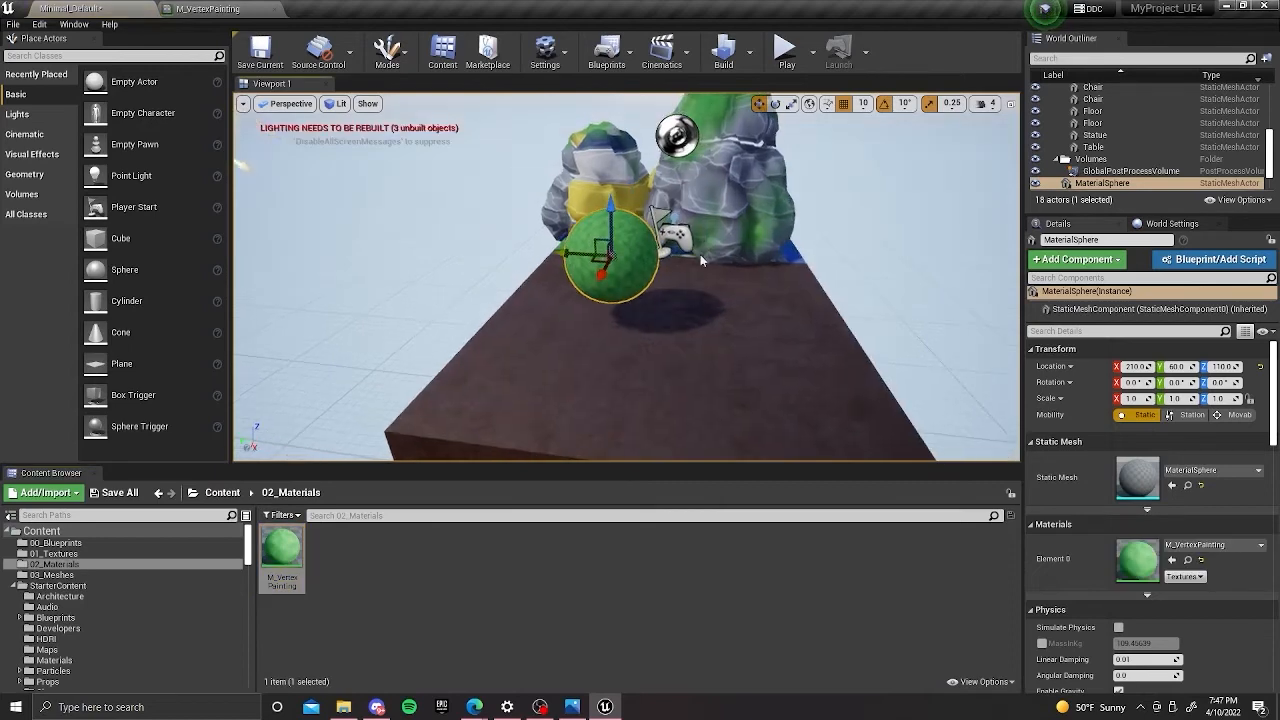
Focus on the sphere, return to vertex color painting and fill the whole sphere with the black paint color.
key(f)
click(387, 50)
click(417, 152)
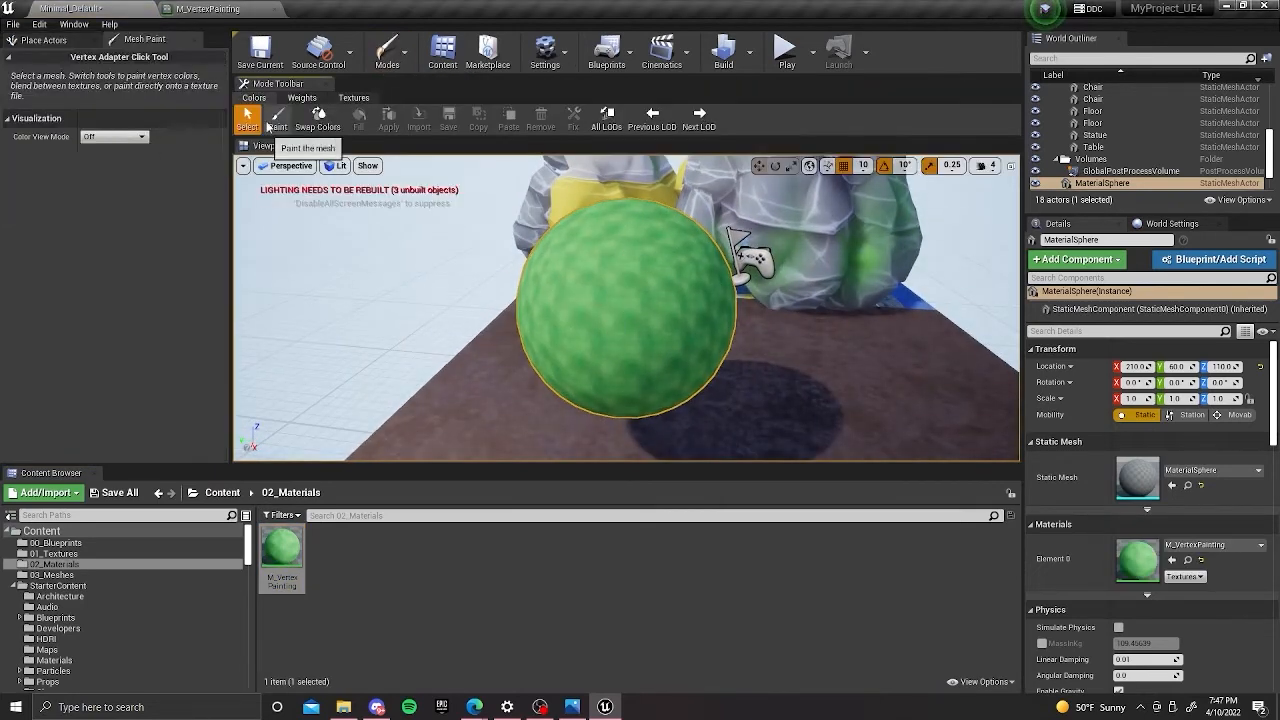
click(278, 121)
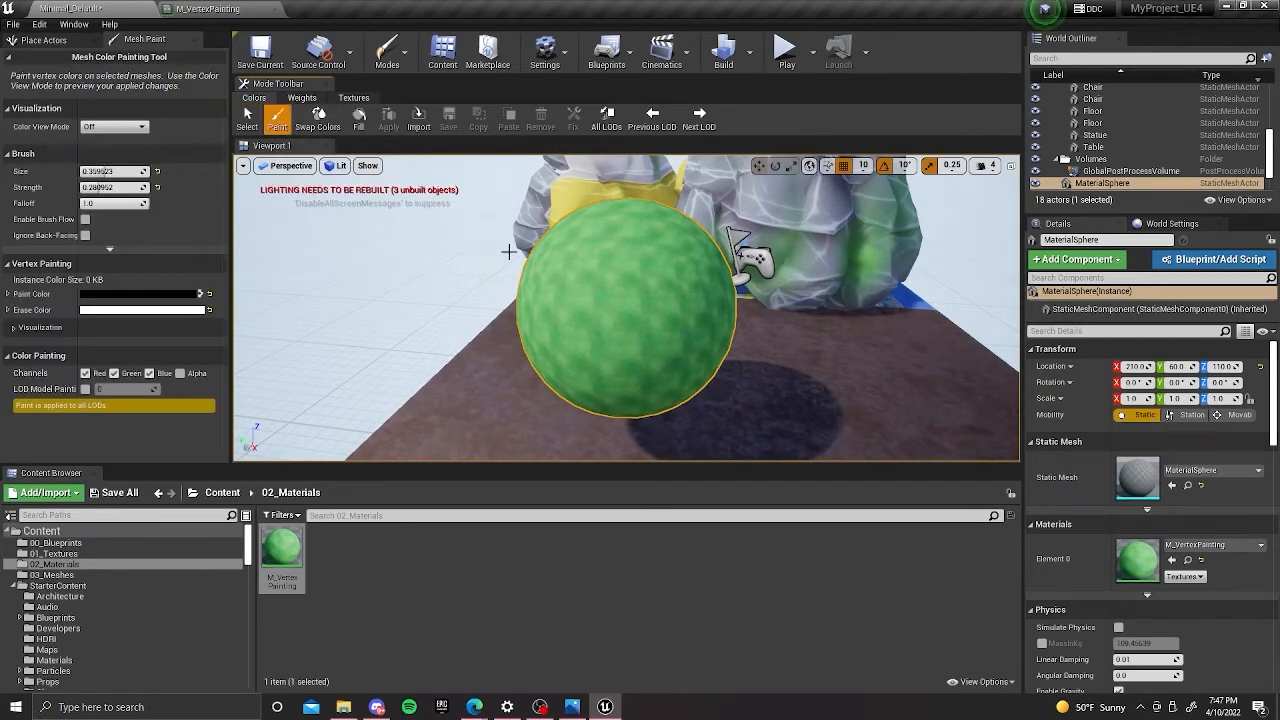
click(360, 121)
mouse_move(658, 267)
alt+mouse_down()
mouse_move(631, 228)
mouse_move(680, 255)
mouse_move(624, 287)
mouse_move(700, 286)
mouse_move(655, 270)
alt+mouse_up()
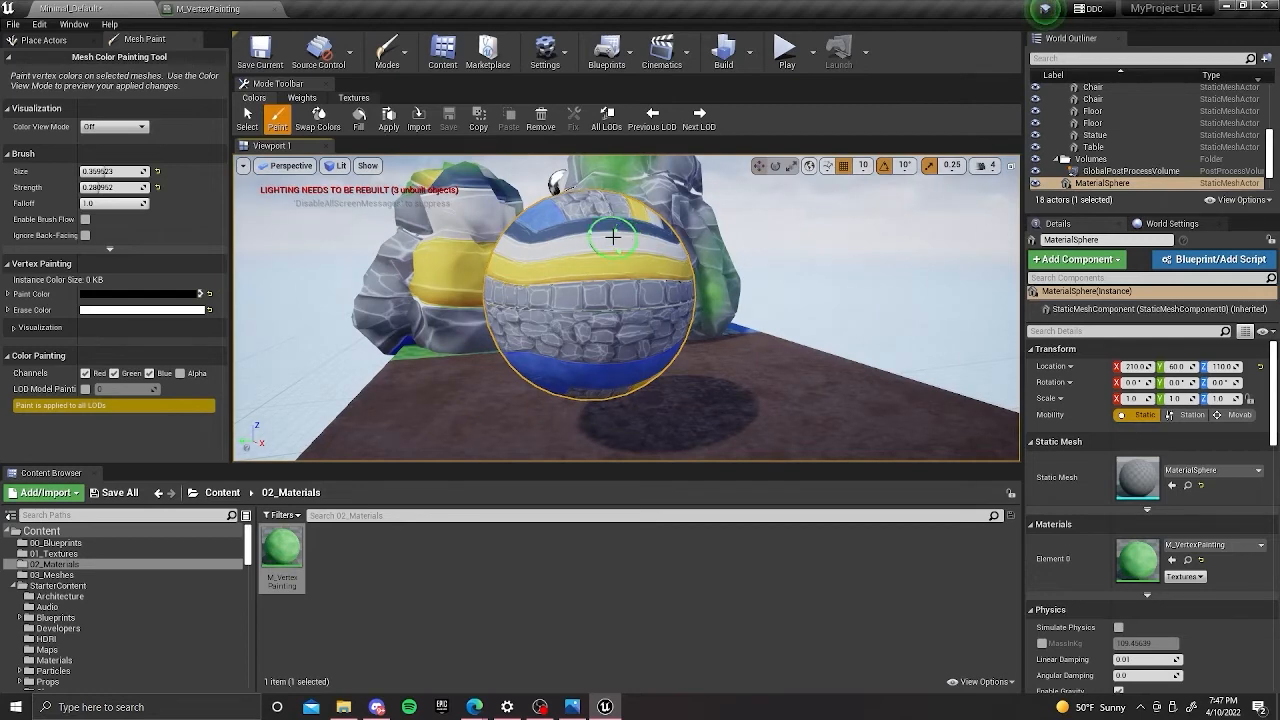
alt+drag(602, 228, 612, 230)
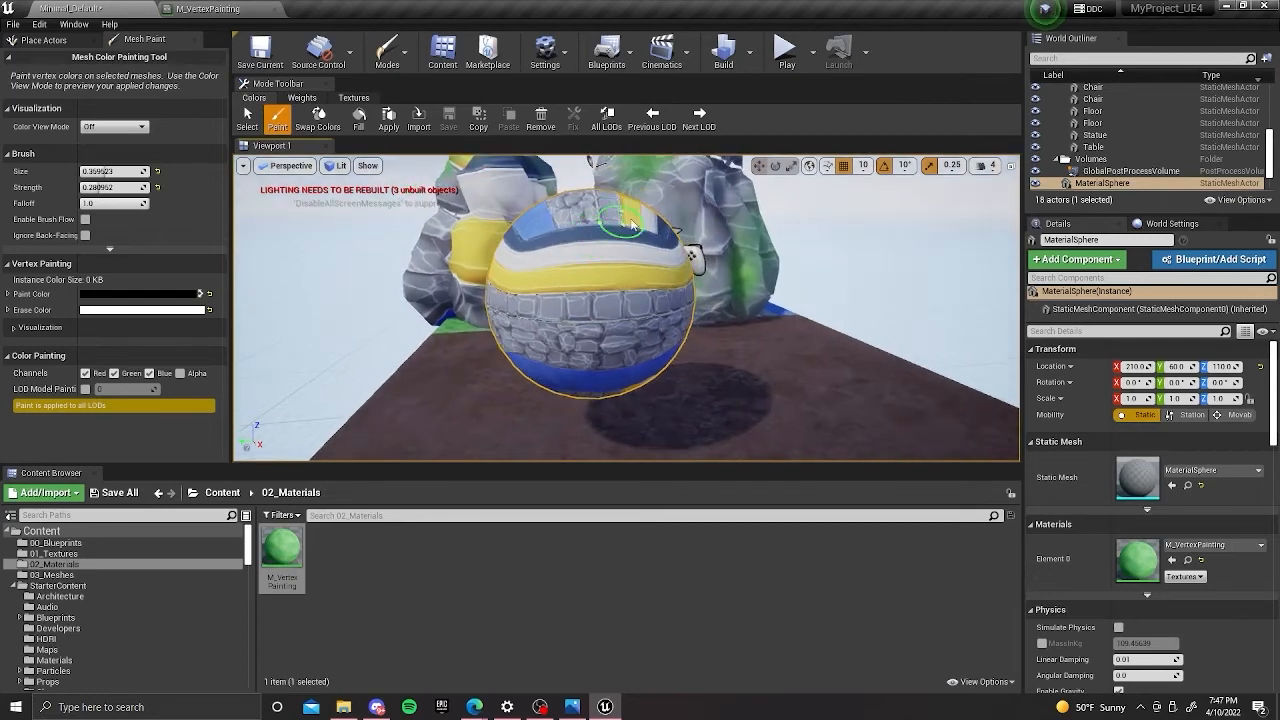
scroll(576, 231, up, 3)
right_click(577, 233)
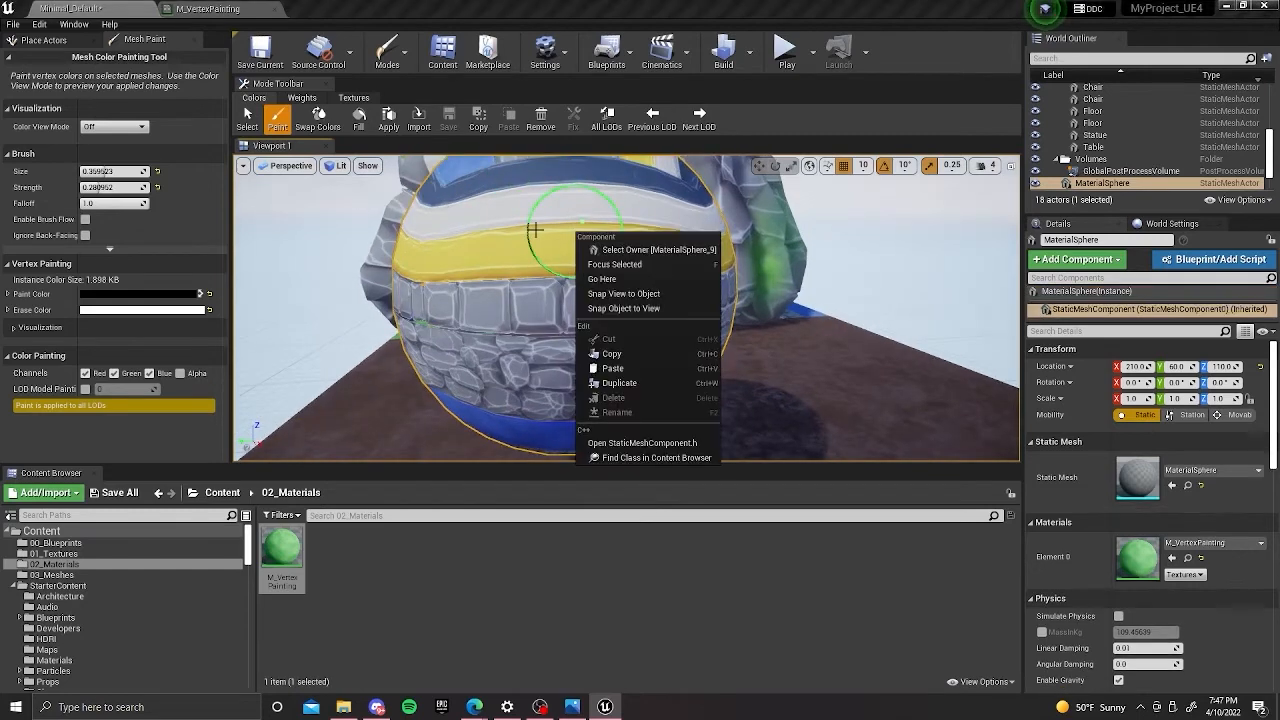
click(825, 229)
scroll(616, 272, down, 3)
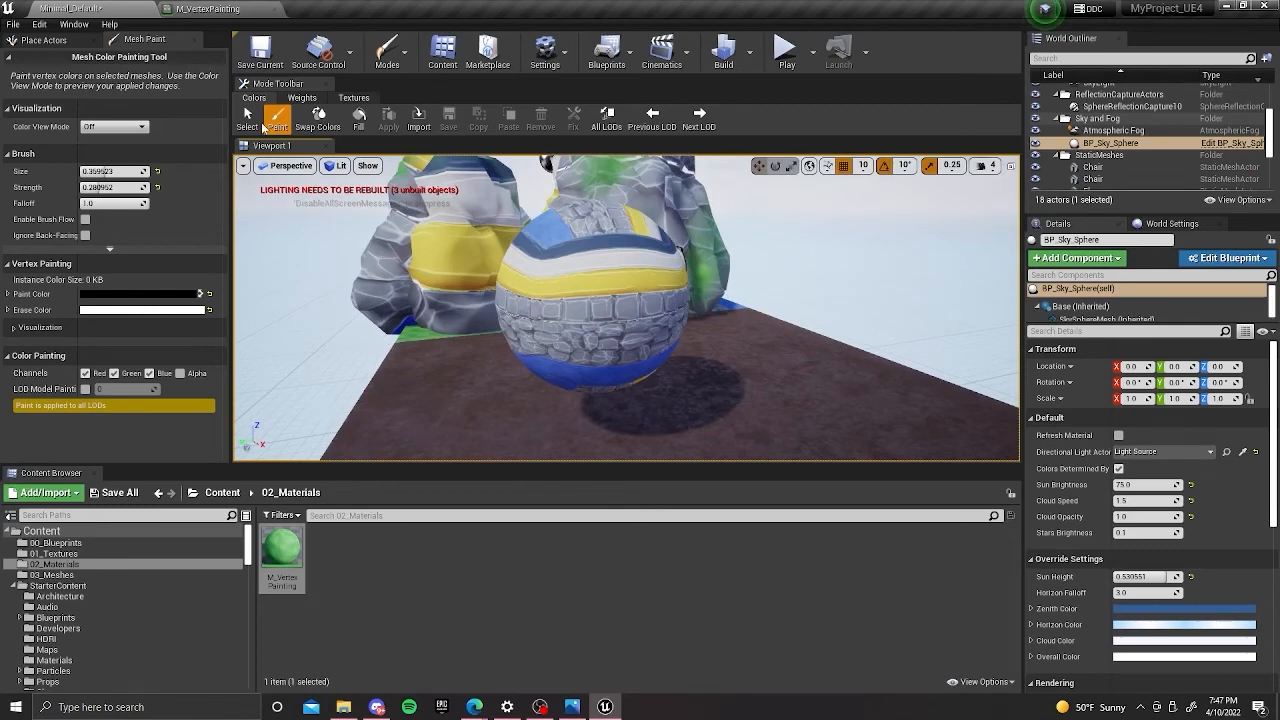
click(252, 125)
click(277, 126)
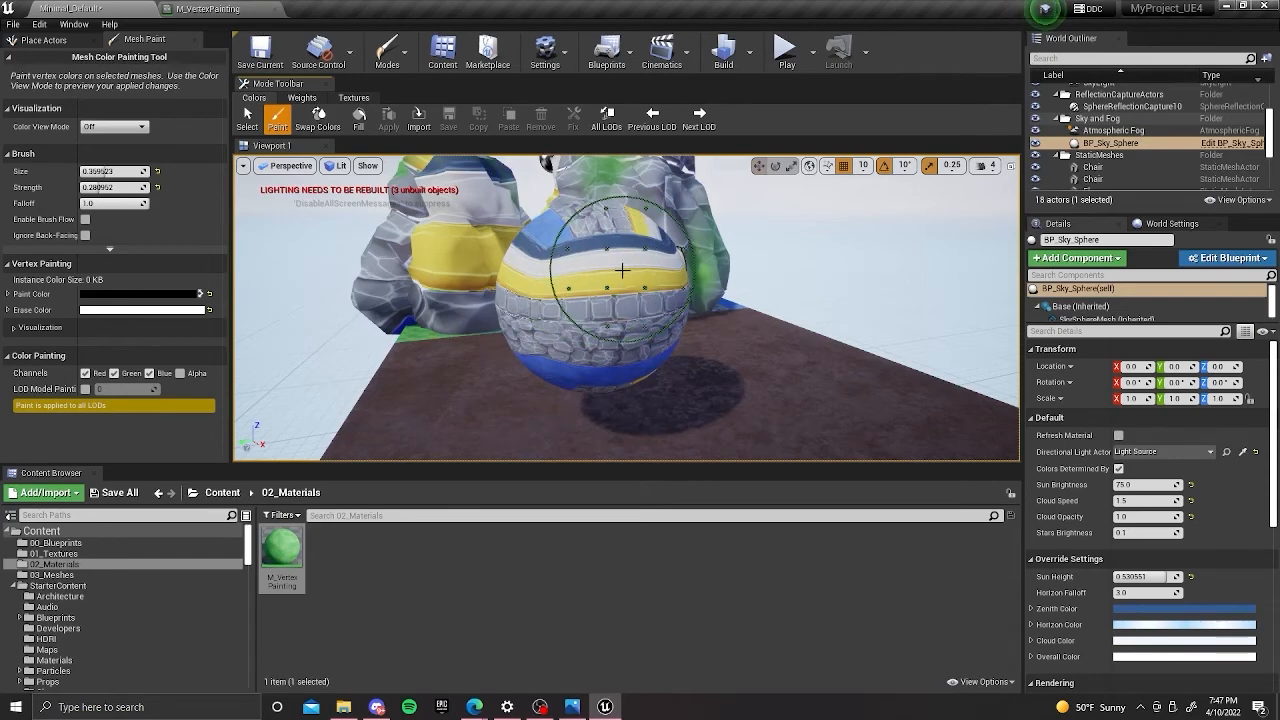
key(x)
click(582, 256)
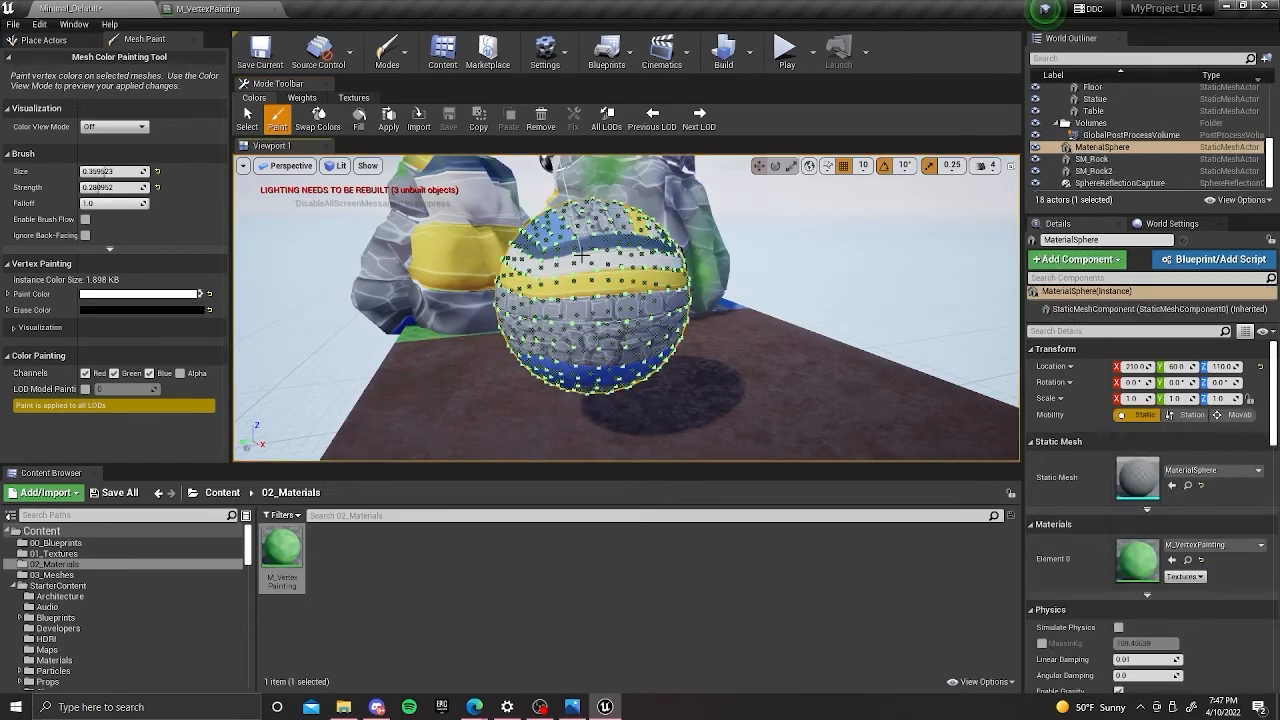
key(x)
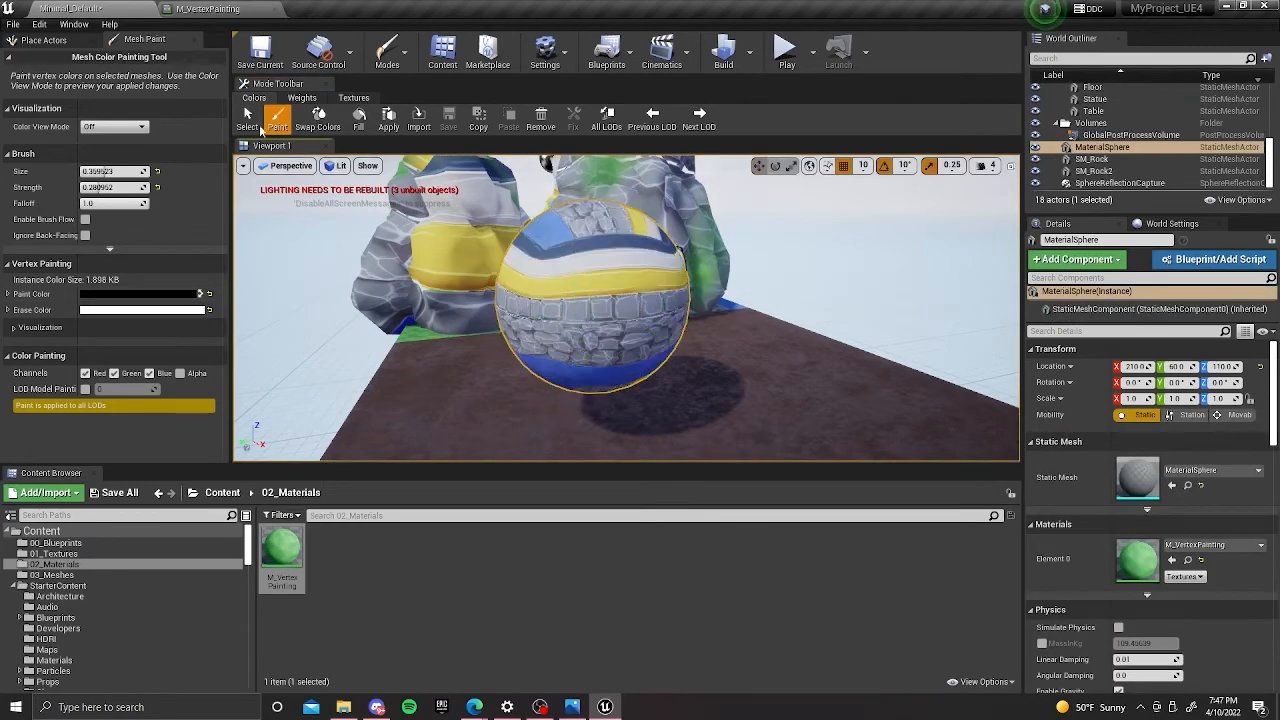
click(247, 118)
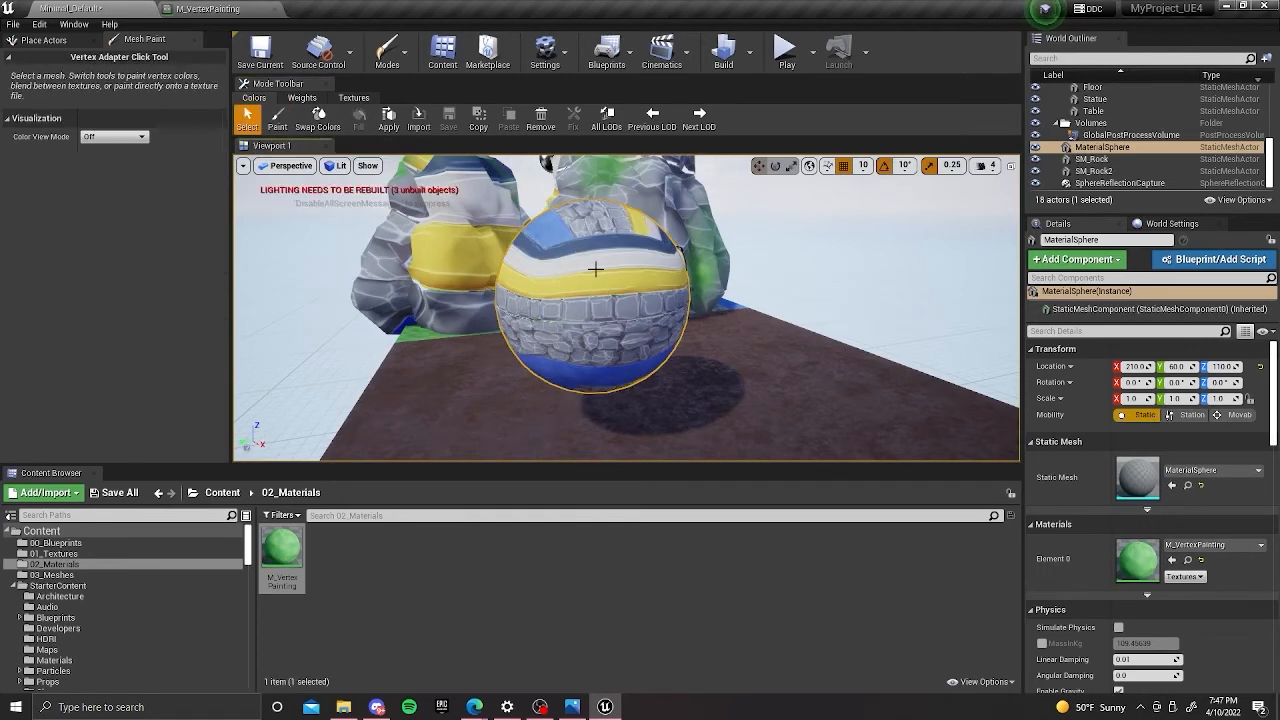
click(279, 118)
Enlarge the brush to about 0.3845 and, with white as the paint color, paint a first grass patch on the sphere.
key(bracketright)
key(bracketright)
key(bracketright)
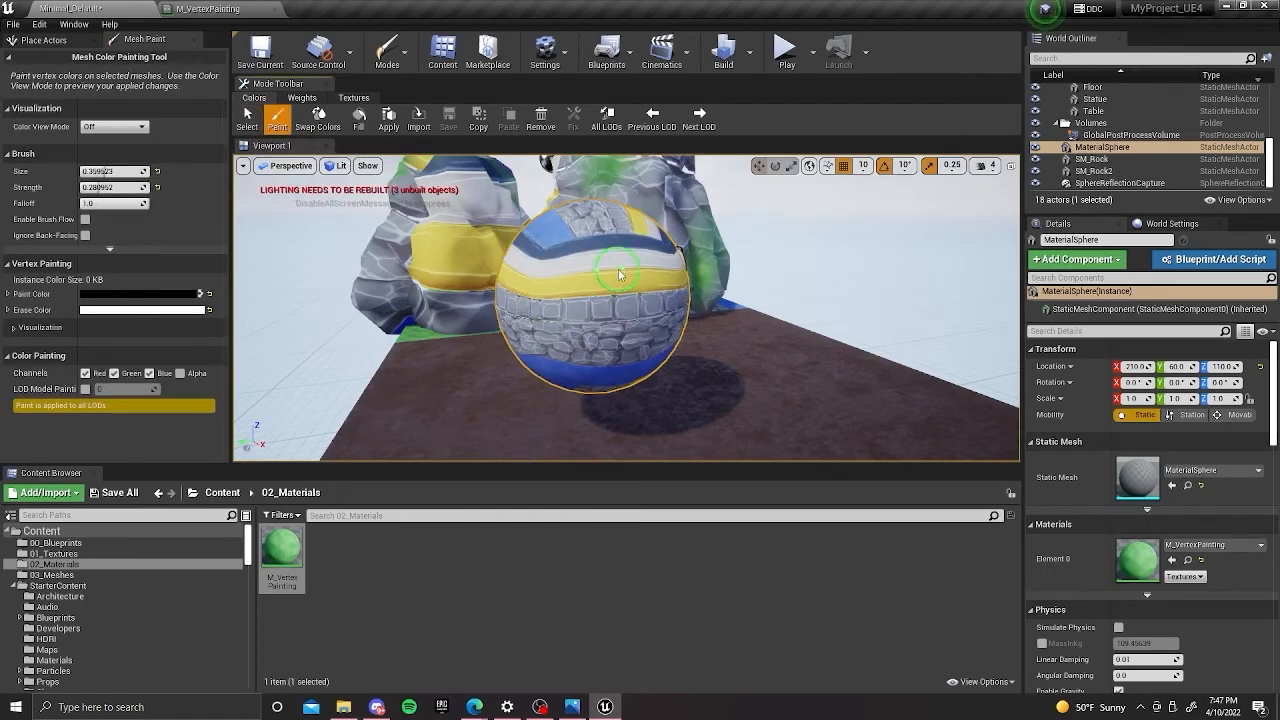
click(619, 274)
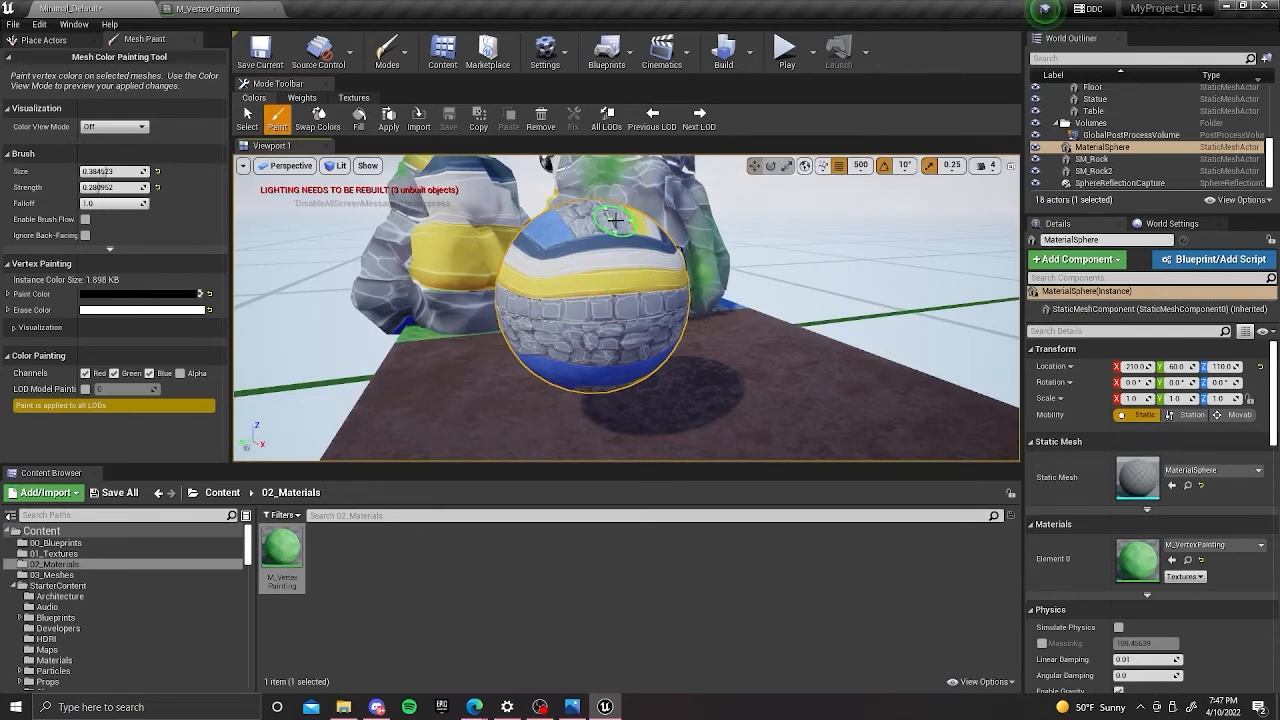
key(x)
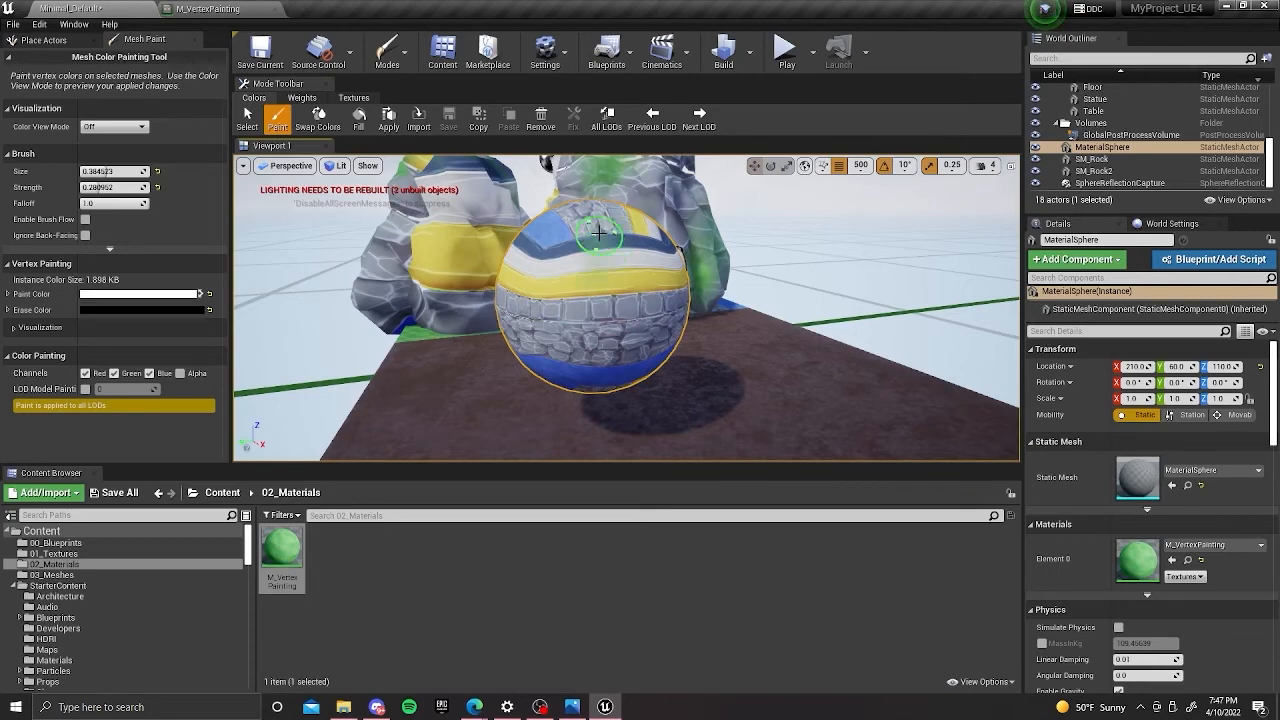
mouse_move(585, 299)
mouse_down()
mouse_move(560, 322)
mouse_move(571, 242)
mouse_move(606, 225)
mouse_move(594, 215)
mouse_move(617, 195)
mouse_move(575, 223)
mouse_up()
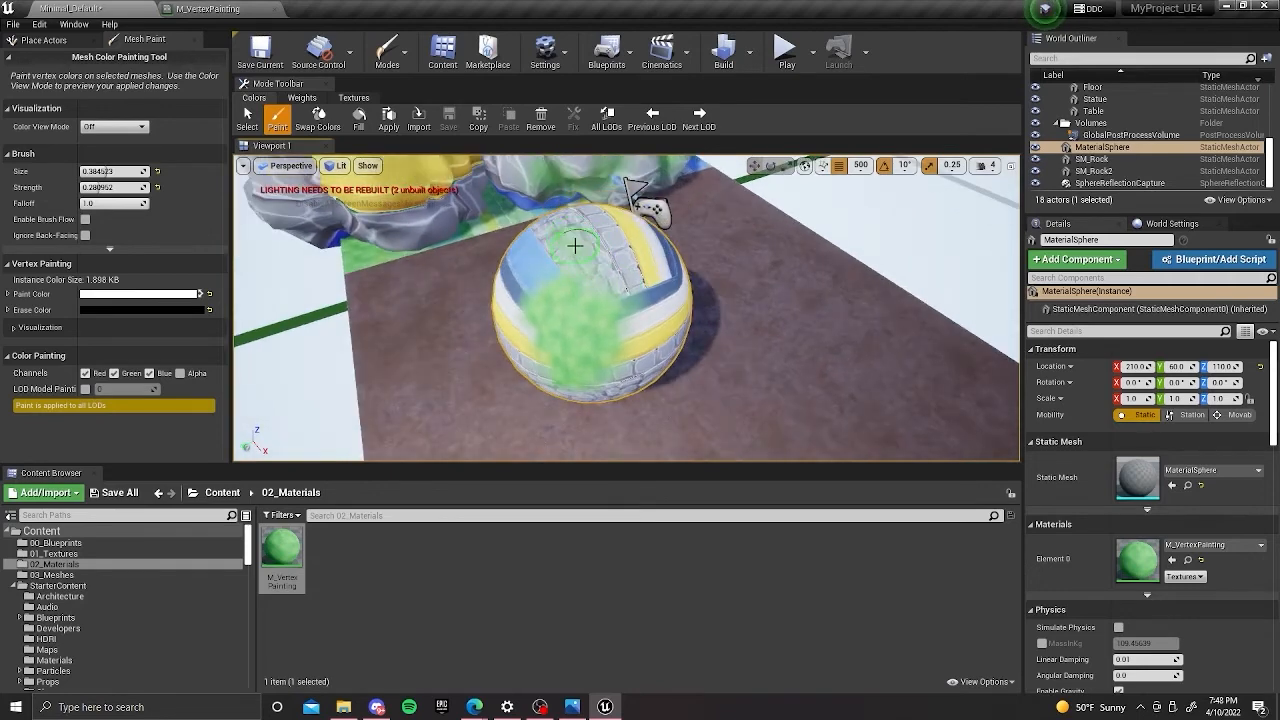
Extend the white grass paint over the sphere's side and along its stone and yellow bands, leaving part of the trim unpainted.
scroll(583, 256, up, 4)
scroll(582, 266, down, 1)
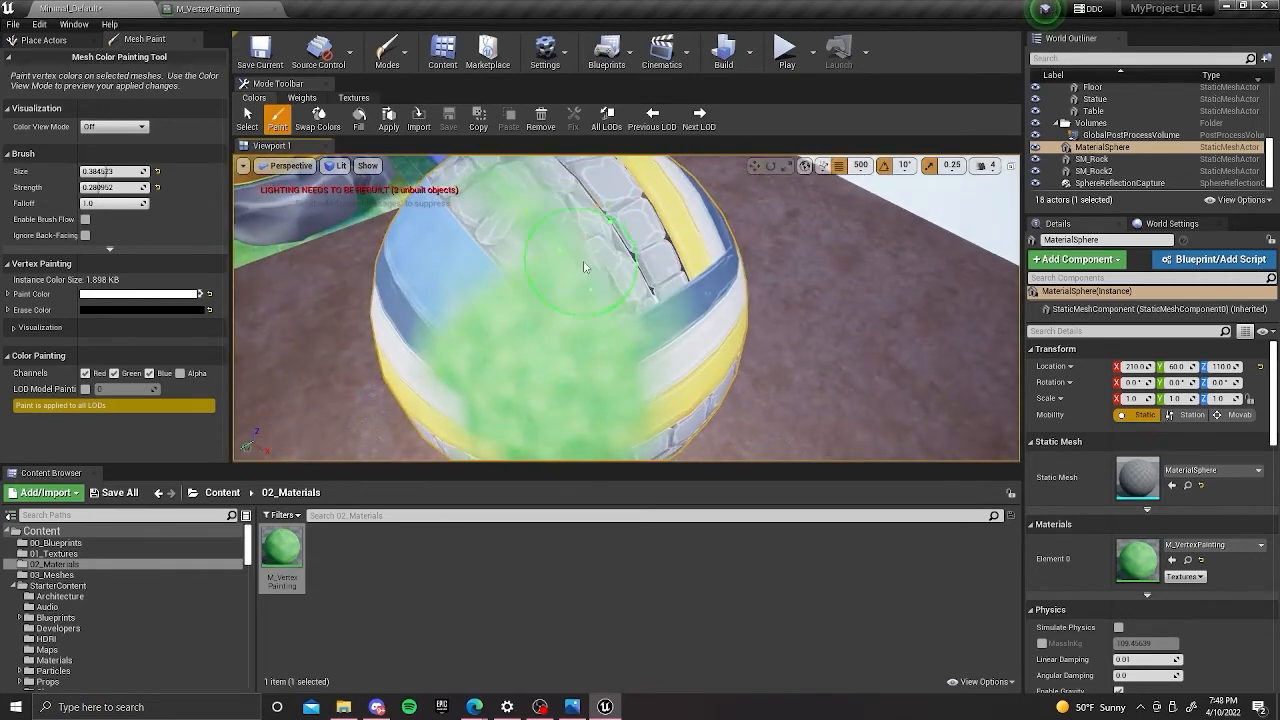
mouse_move(640, 266)
alt+mouse_down()
mouse_move(600, 229)
mouse_move(586, 386)
mouse_move(594, 357)
mouse_move(641, 368)
mouse_move(590, 352)
alt+mouse_up()
mouse_move(590, 352)
alt+mouse_down()
mouse_move(566, 337)
mouse_move(640, 346)
mouse_move(571, 337)
mouse_move(657, 320)
mouse_move(496, 318)
mouse_move(590, 332)
mouse_move(552, 325)
mouse_move(668, 258)
mouse_move(690, 260)
alt+mouse_up()
drag(494, 340, 503, 350)
alt+drag(503, 350, 465, 370)
mouse_move(490, 336)
mouse_down()
mouse_move(571, 323)
mouse_move(510, 330)
mouse_move(582, 346)
mouse_move(714, 324)
mouse_move(620, 335)
mouse_up()
alt+right_drag(620, 335, 575, 370)
mouse_move(690, 322)
alt+mouse_down()
mouse_move(612, 318)
mouse_move(667, 318)
alt+mouse_up()
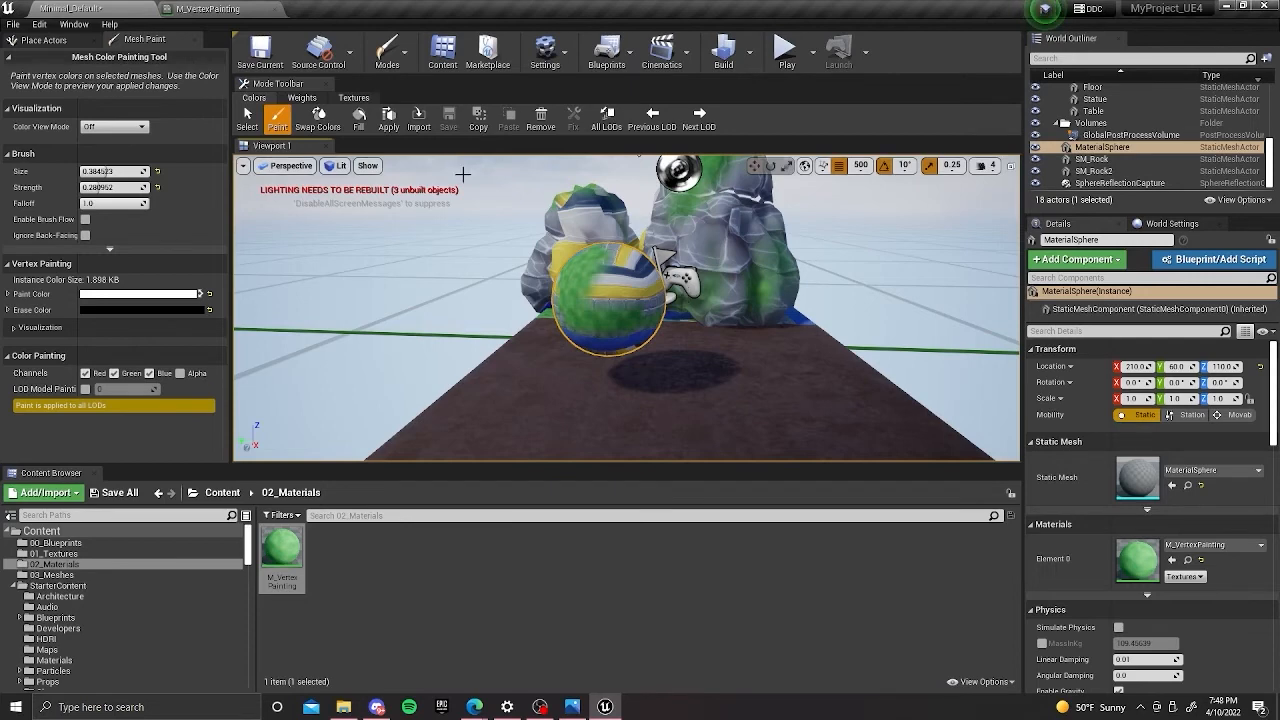
scroll(627, 275, up, 5)
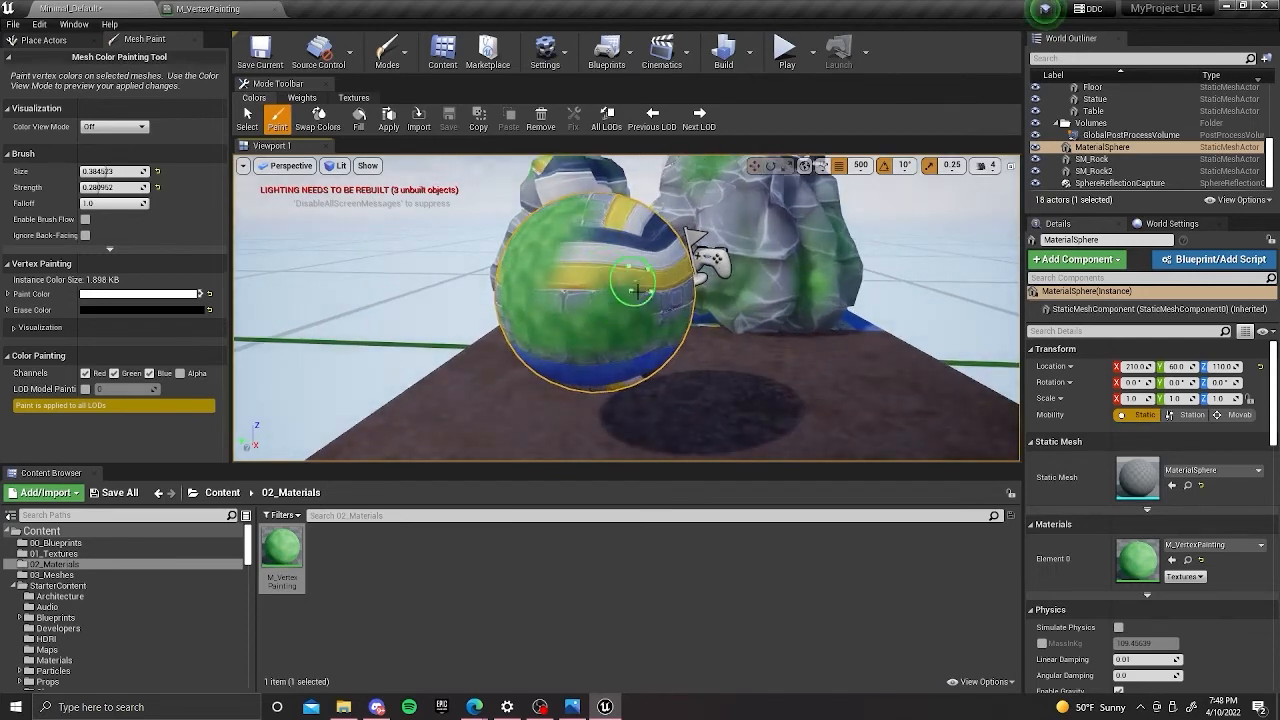
alt+drag(634, 272, 556, 288)
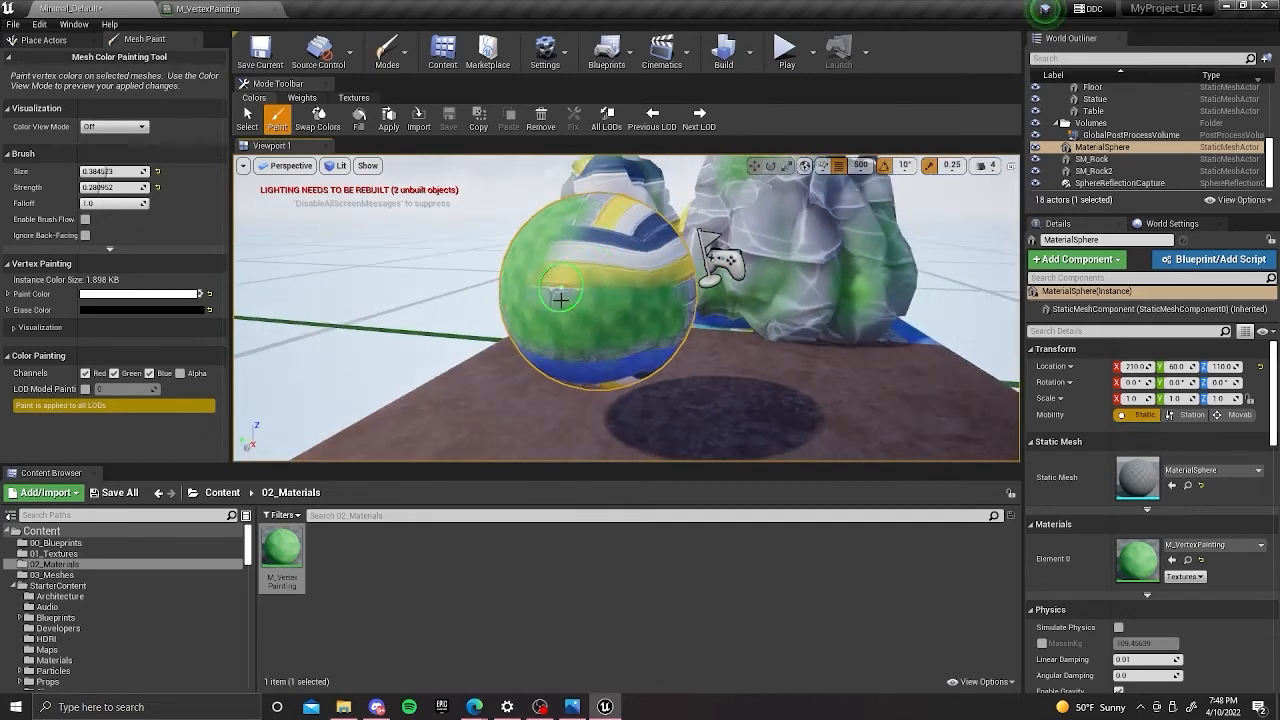
alt+drag(657, 271, 615, 300)
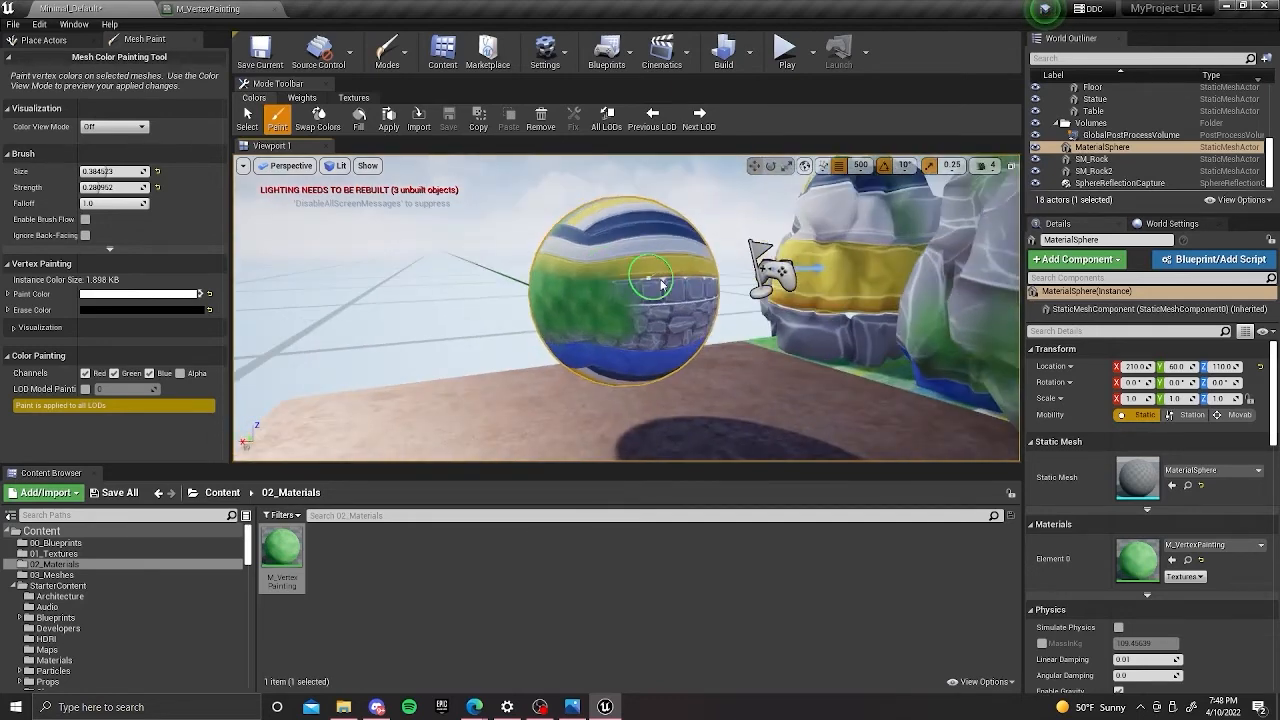
Paint more grass across the sphere's bare trim, then swap the paint color to black and brush over the grass on the upper bands.
alt+drag(684, 328, 576, 303)
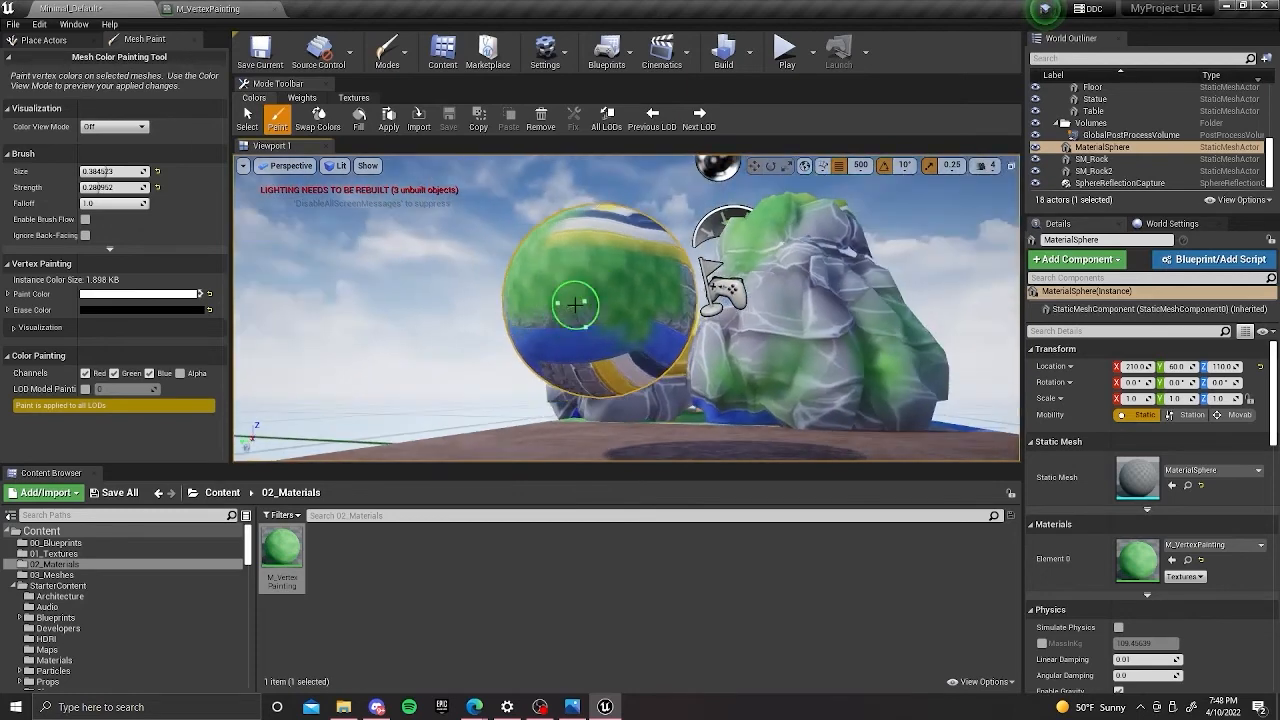
mouse_move(551, 360)
alt+mouse_down()
mouse_move(563, 318)
mouse_move(611, 261)
mouse_move(529, 304)
mouse_move(535, 290)
mouse_move(572, 295)
alt+mouse_up()
key(x)
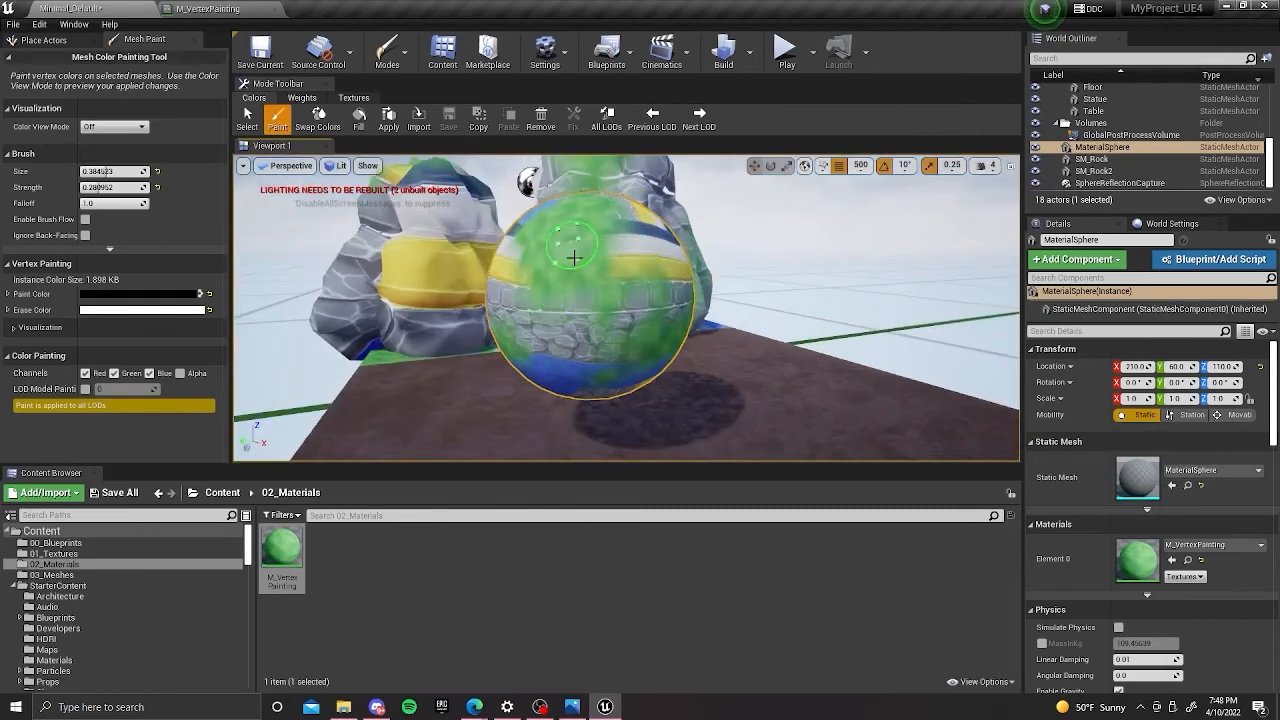
mouse_move(613, 252)
alt+mouse_down()
mouse_move(600, 248)
mouse_move(640, 252)
mouse_move(592, 250)
mouse_move(622, 246)
alt+mouse_up()
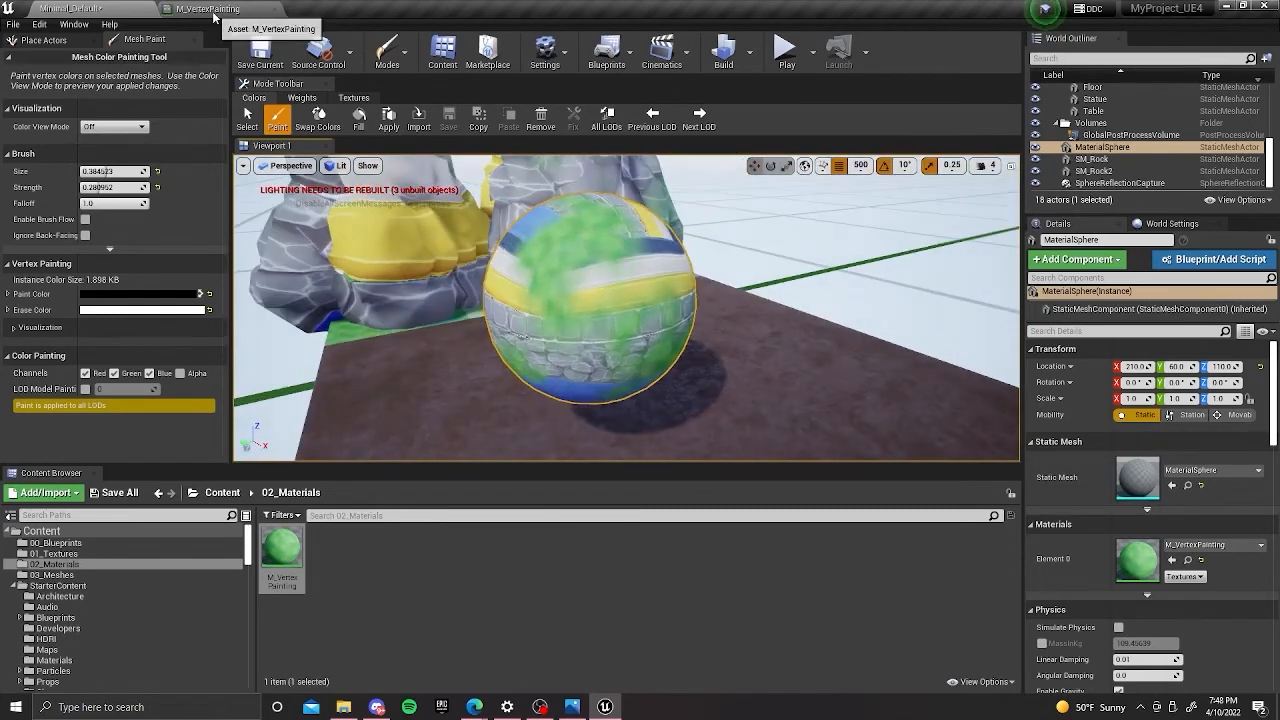
In the M_VertexPainting graph, group the white trim mask texture sample and its Lerp in a comment named Opacity.
click(208, 8)
scroll(547, 336, down, 5)
scroll(547, 336, up, 3)
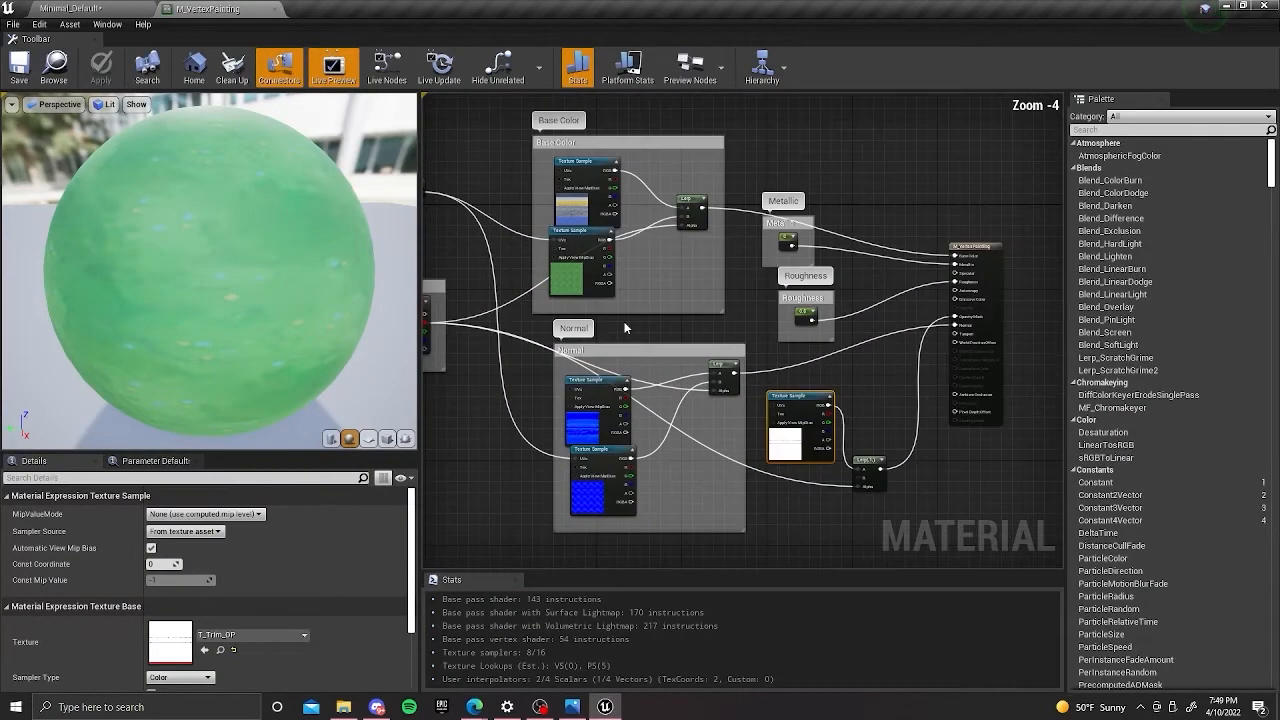
right_drag(680, 330, 737, 292)
drag(979, 493, 848, 386)
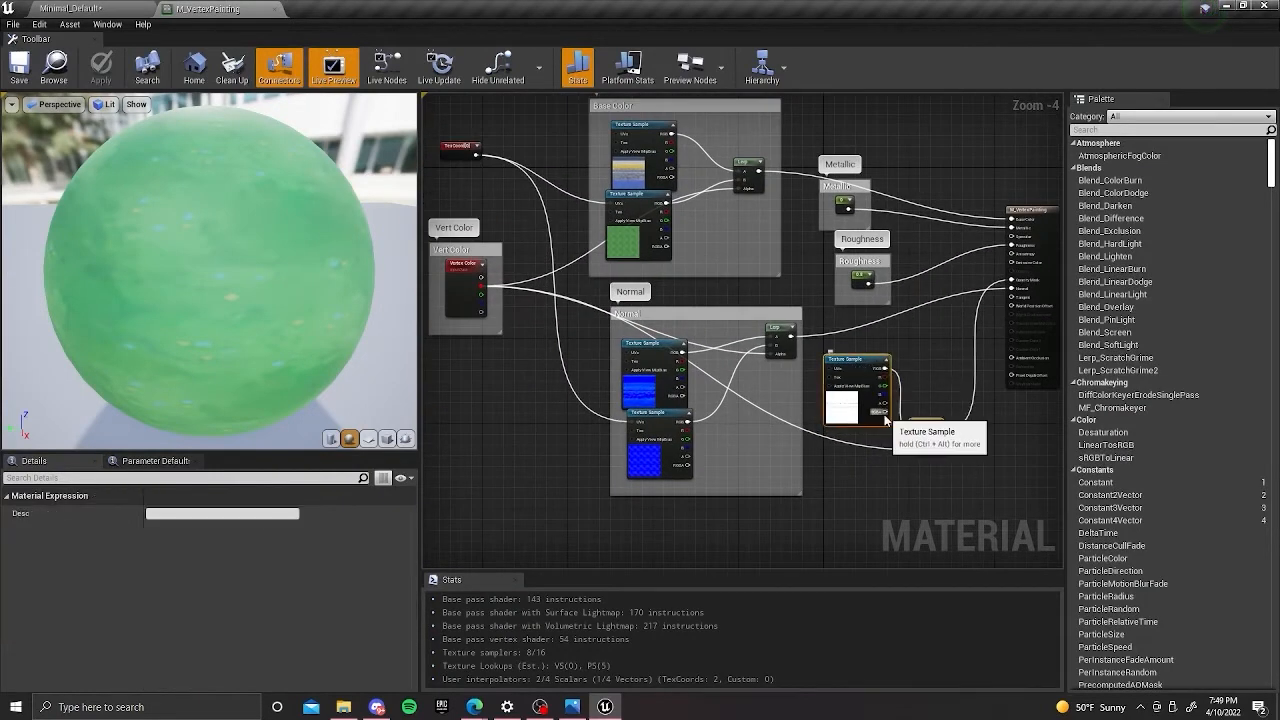
key(c)
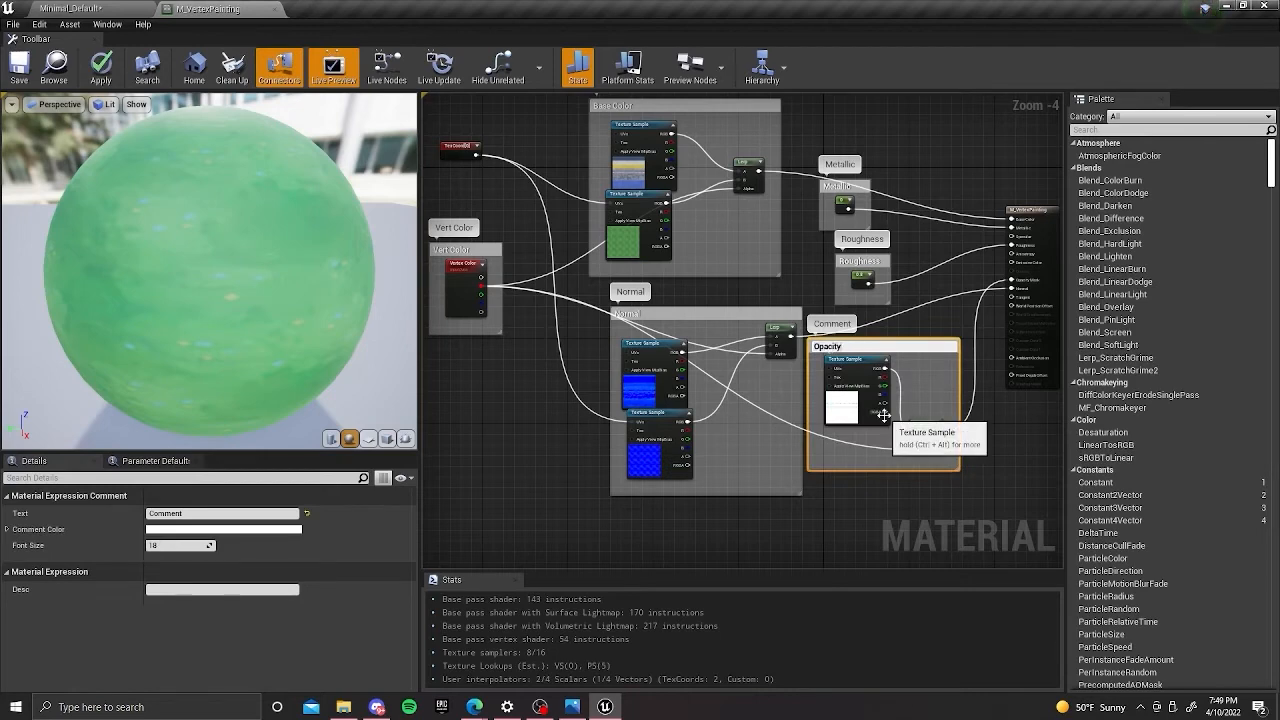
key(Return)
Move the Opacity comment group directly below the Normal group, keeping the material editor open.
right_drag(916, 367, 868, 310)
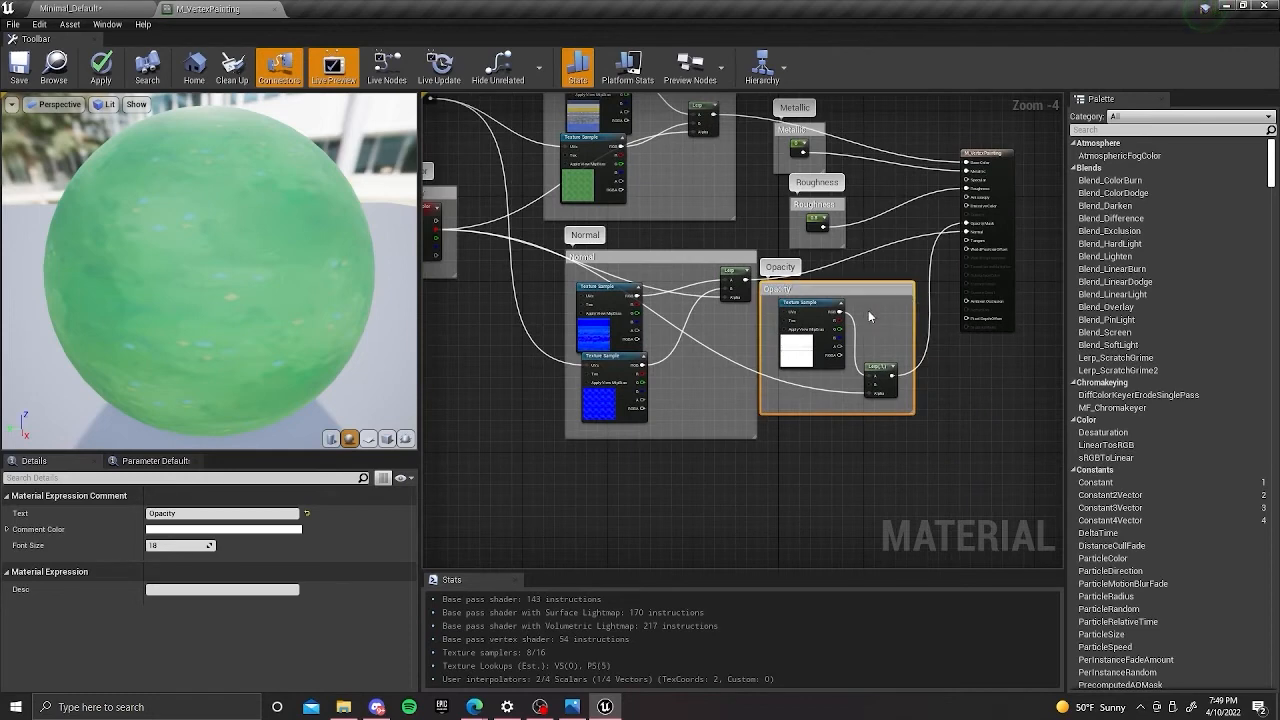
drag(850, 290, 715, 467)
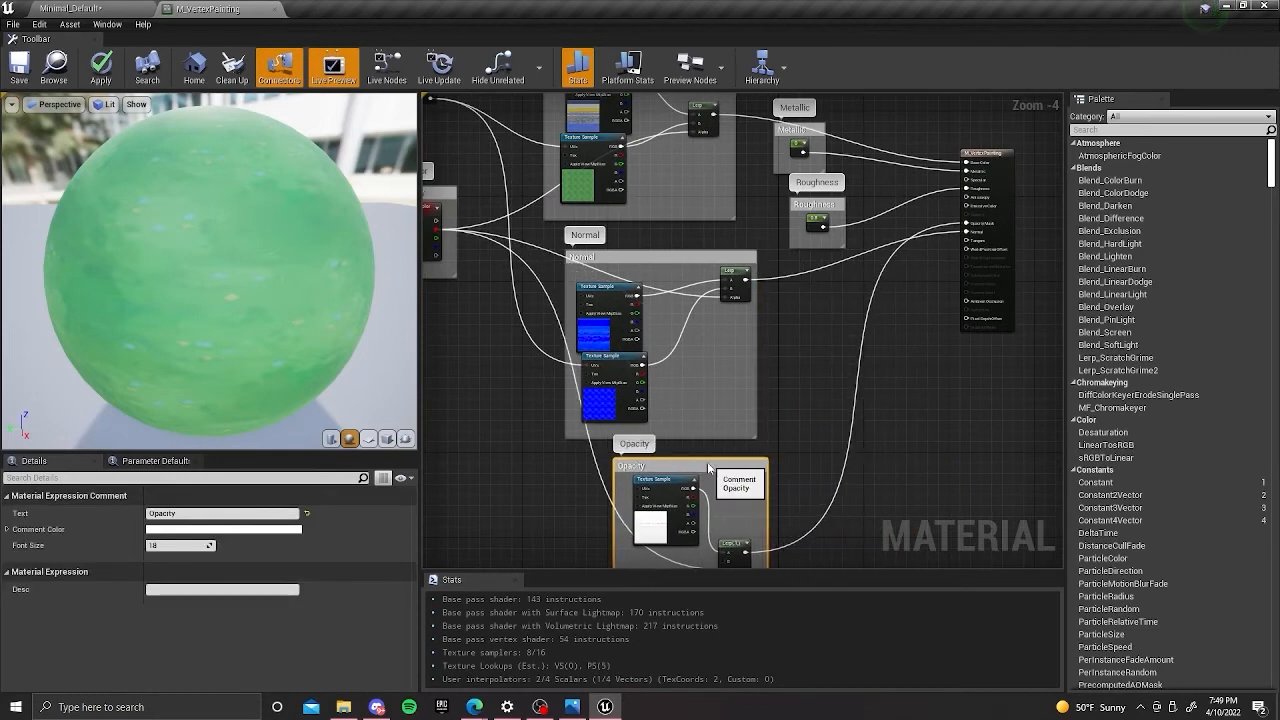
right_drag(747, 379, 839, 351)
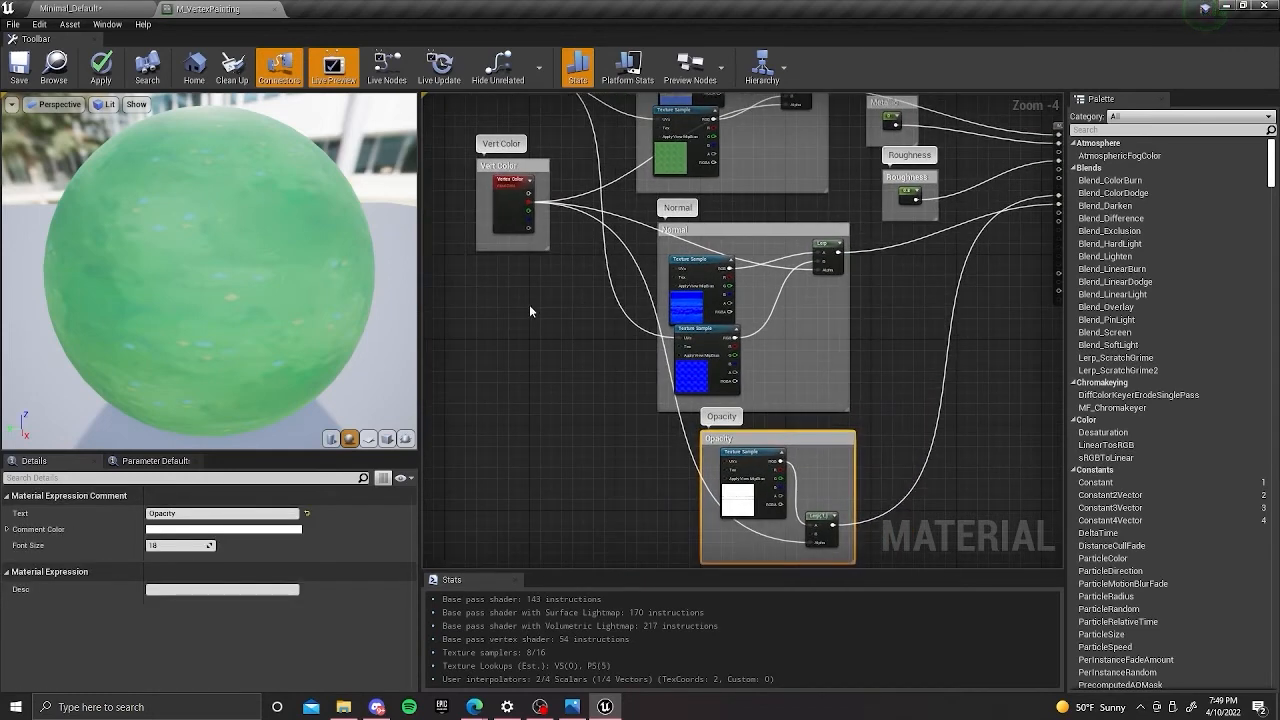
right_drag(521, 283, 507, 348)
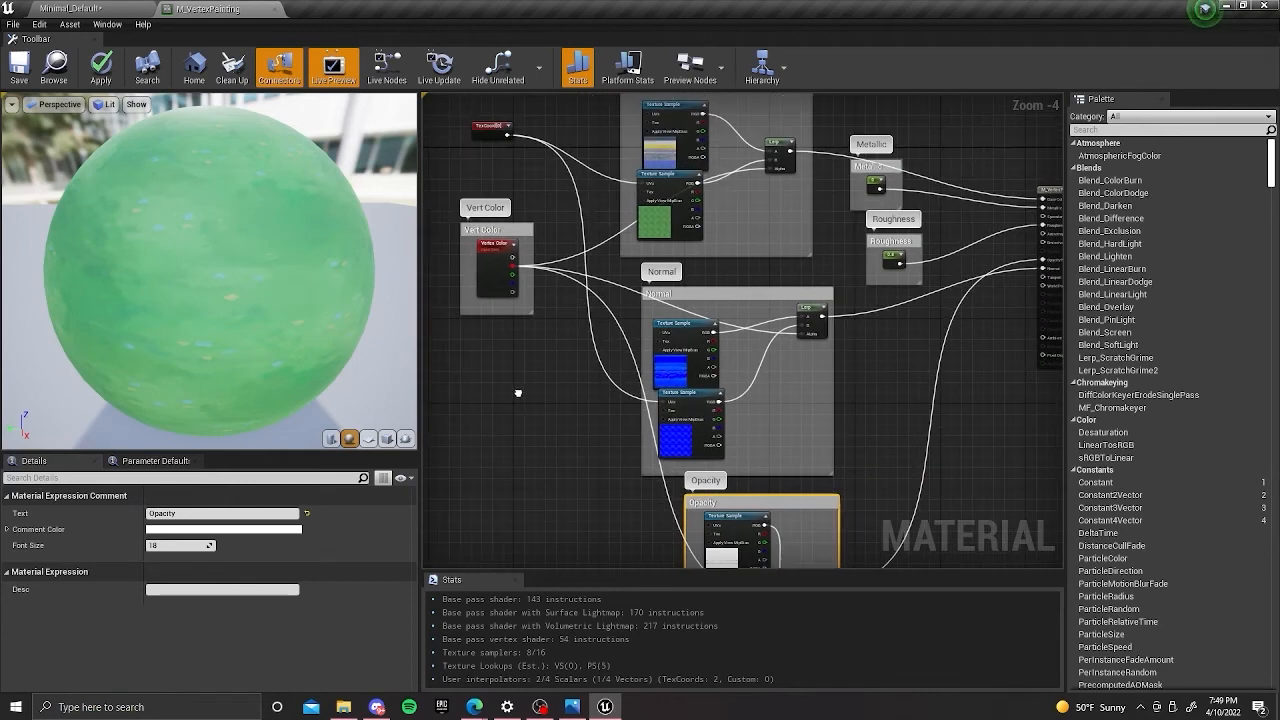
click(273, 10)
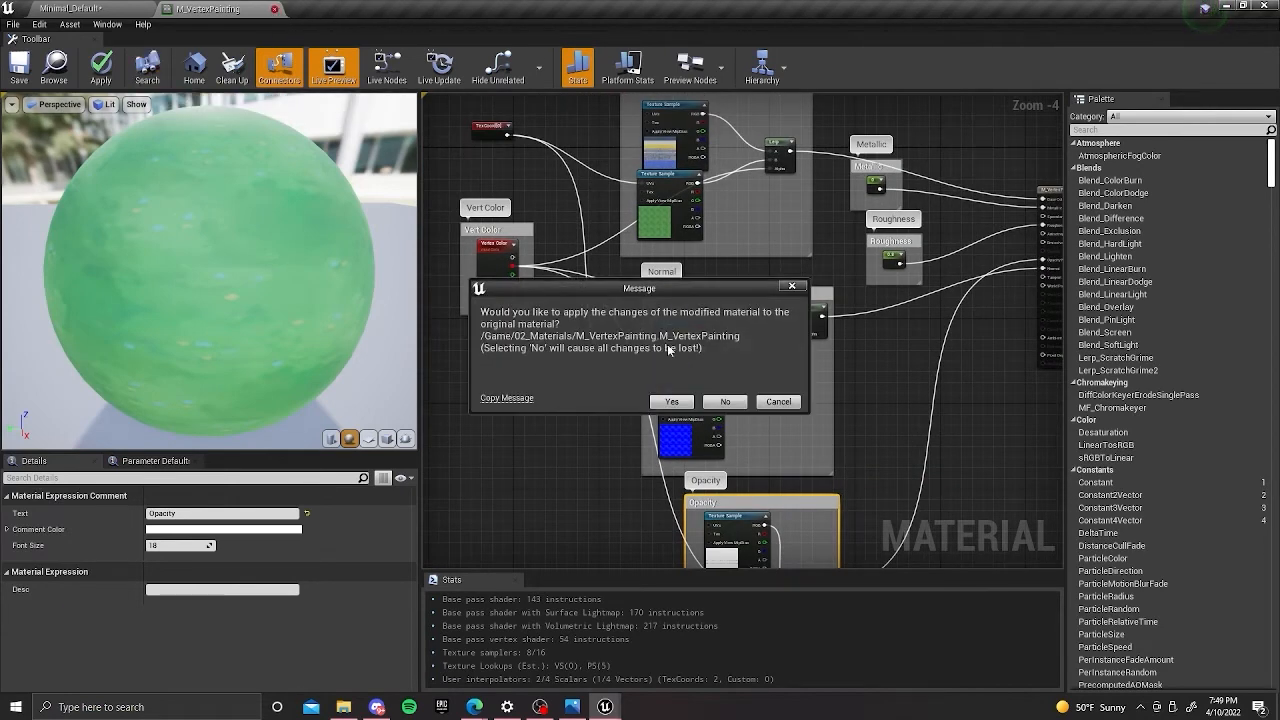
click(791, 287)
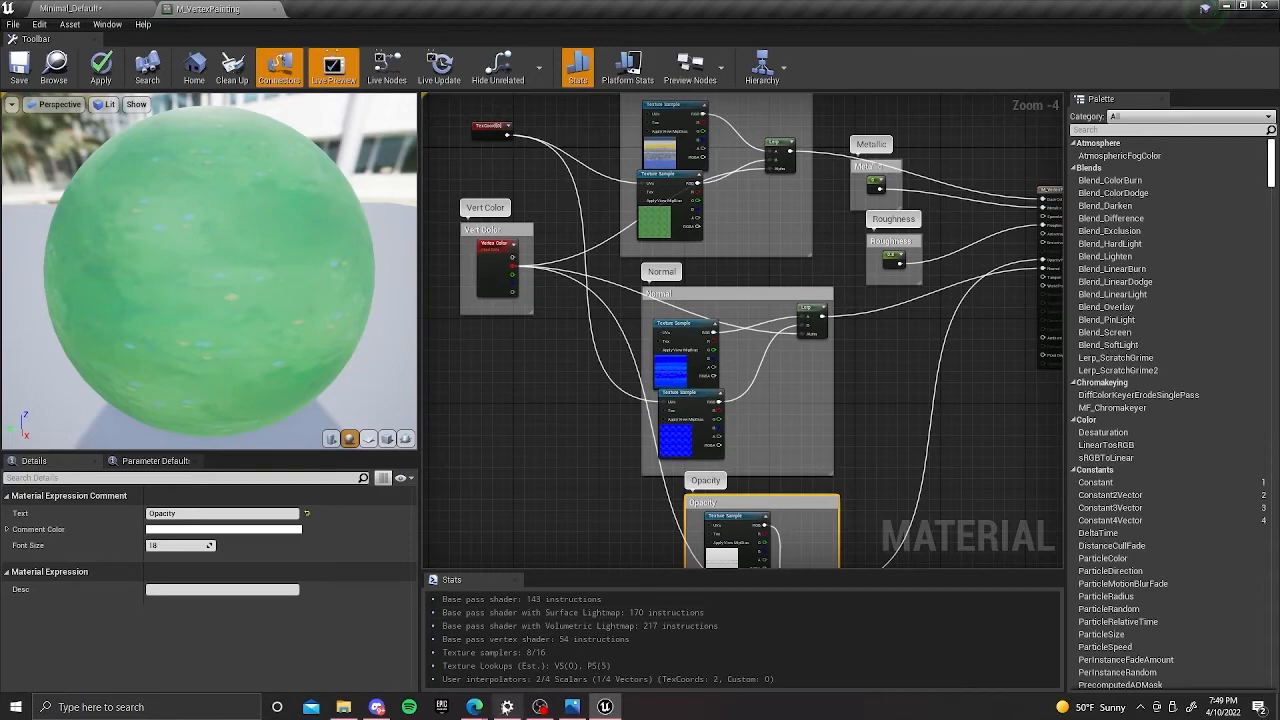
Switch to the Google Slides presentation in Edge and browse from the demo slide to the slide with vertex painting resources.
mouse_move(474, 706)
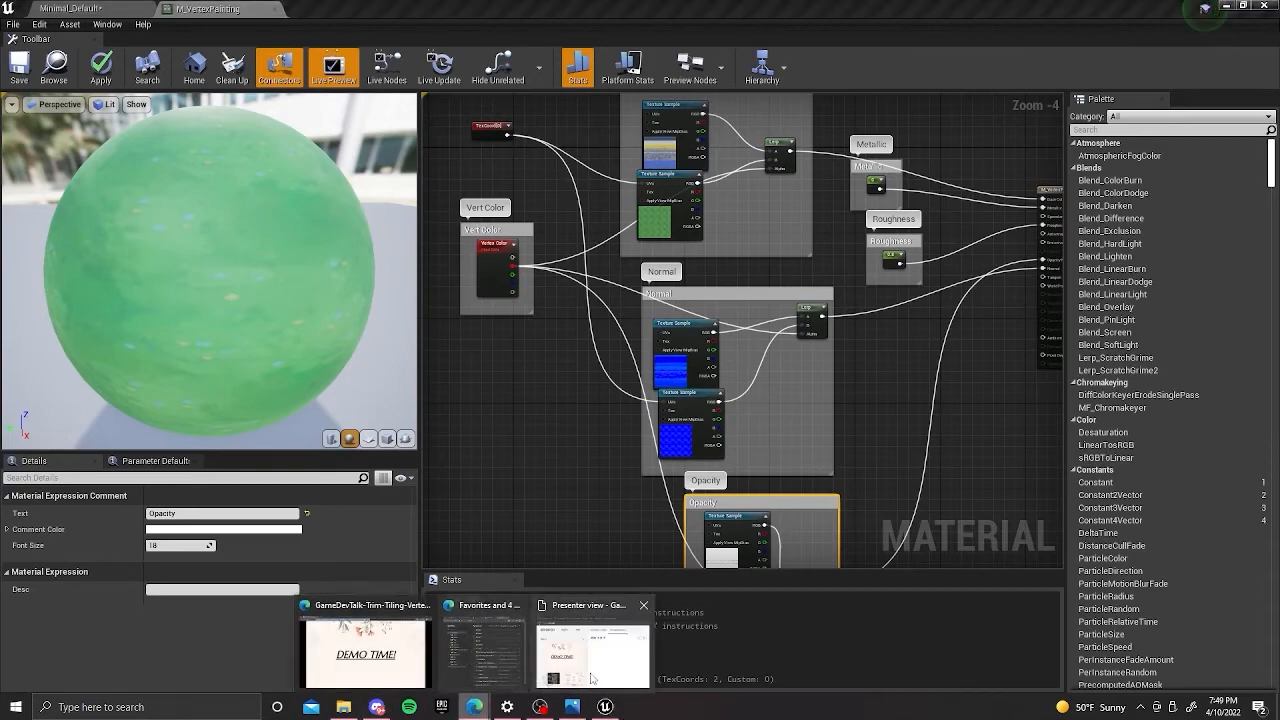
click(365, 650)
key(Left)
key(Right)
key(Right)
key(Right)
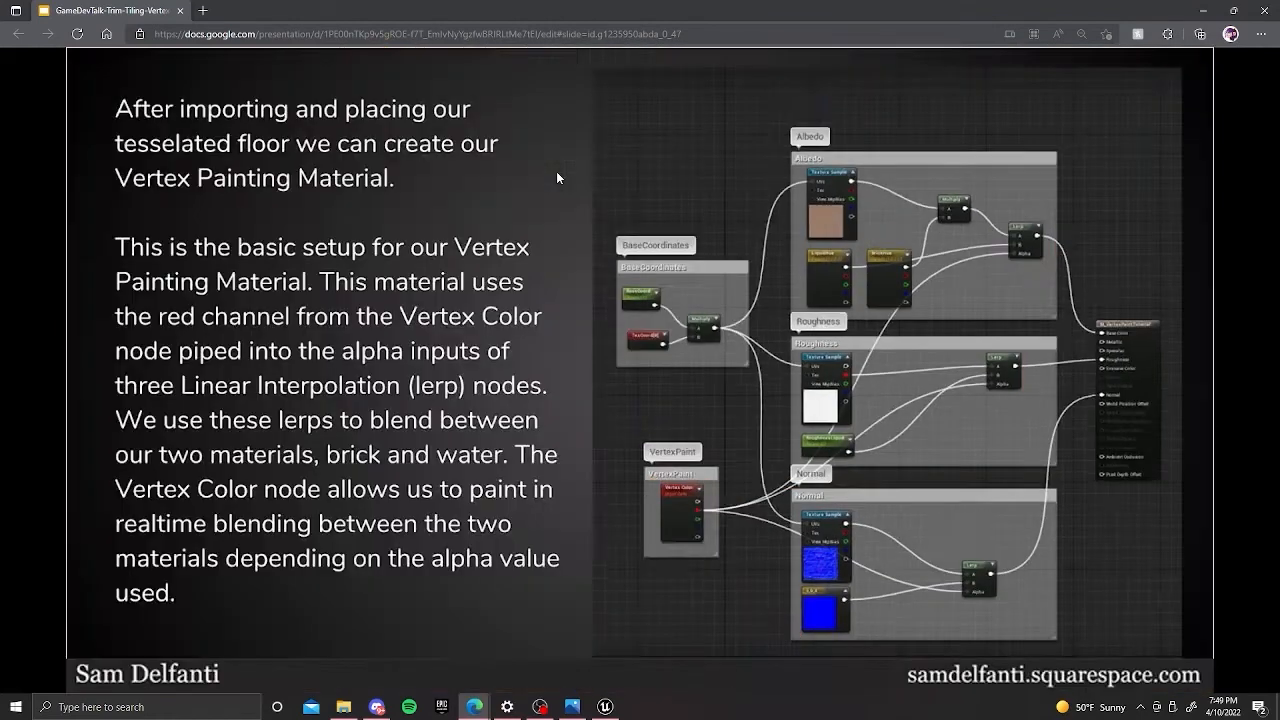
key(Right)
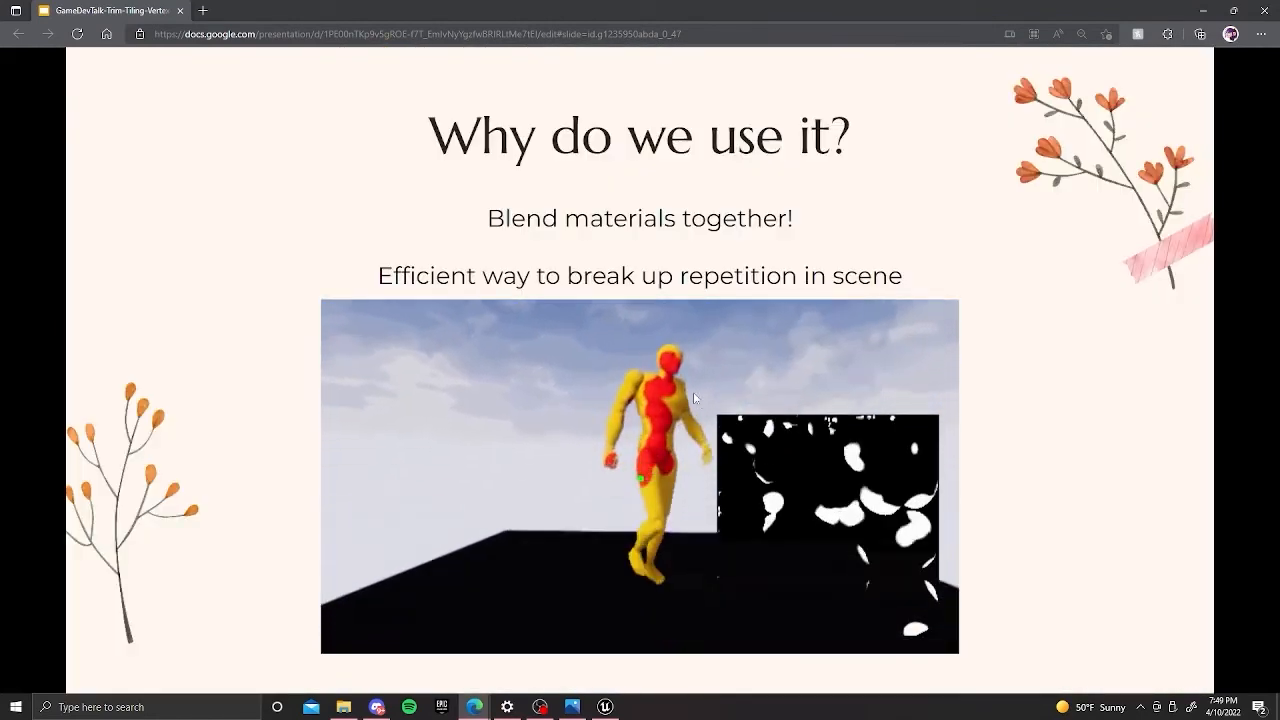
key(Left)
key(Left)
key(Left)
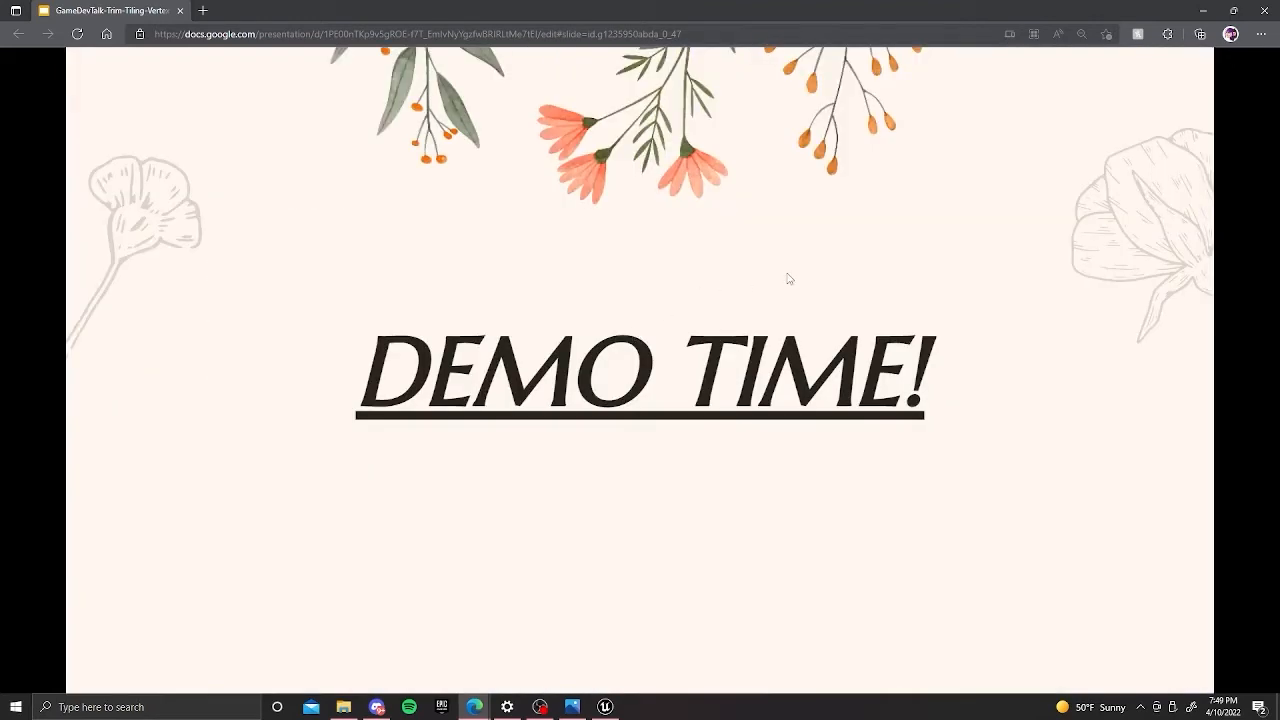
key(Left)
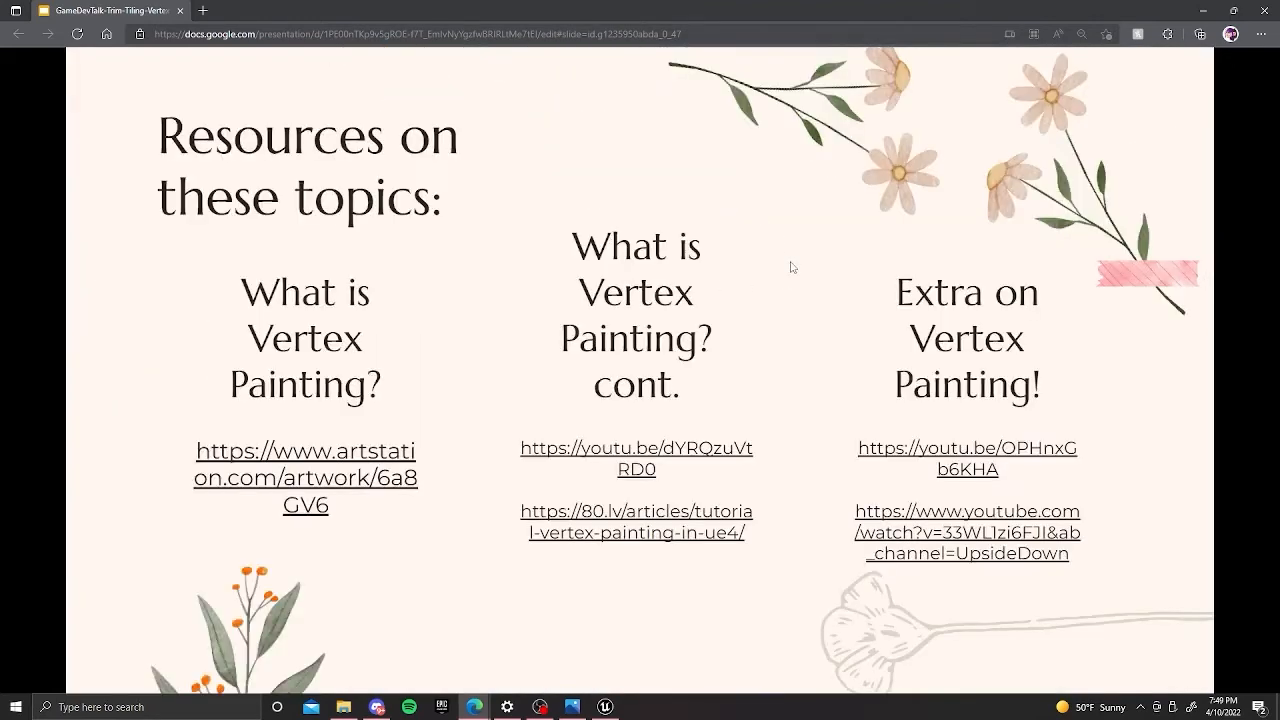
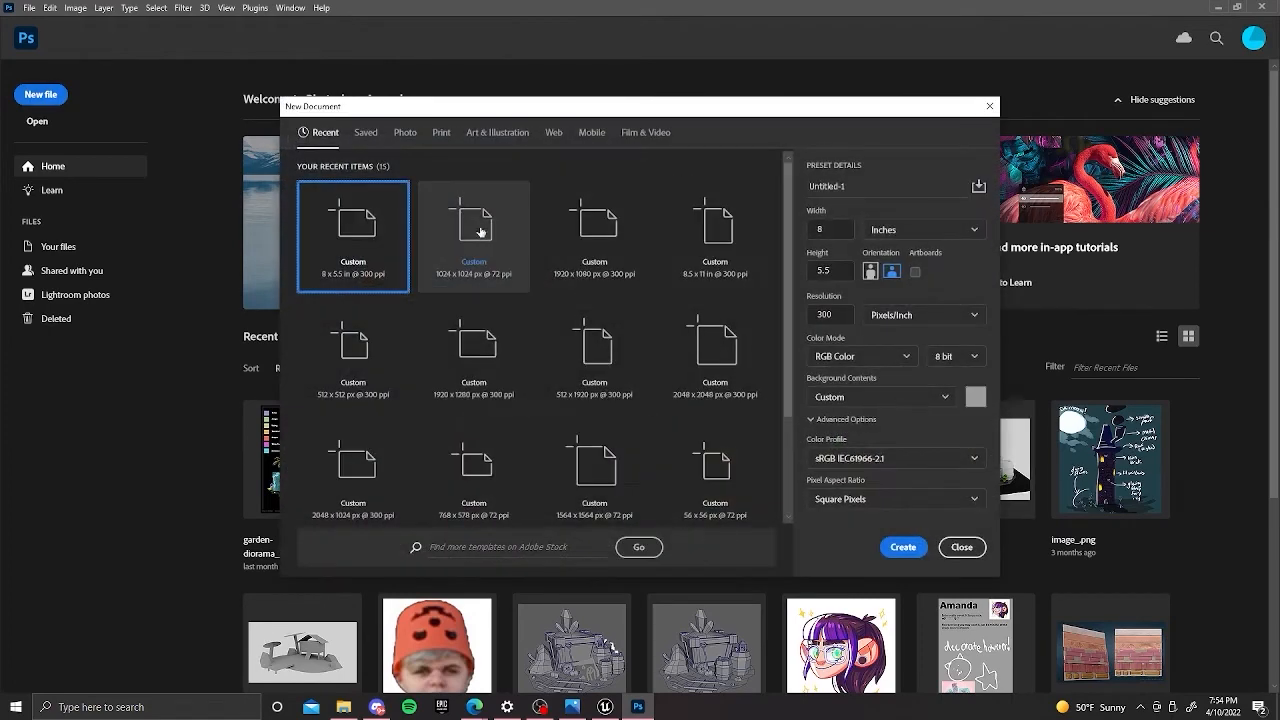
Create an 8 x 5.5 inch, 300 ppi document in Photoshop, dismiss the 3D features notice, and display the document's RGB channels.
click(491, 227)
click(906, 547)
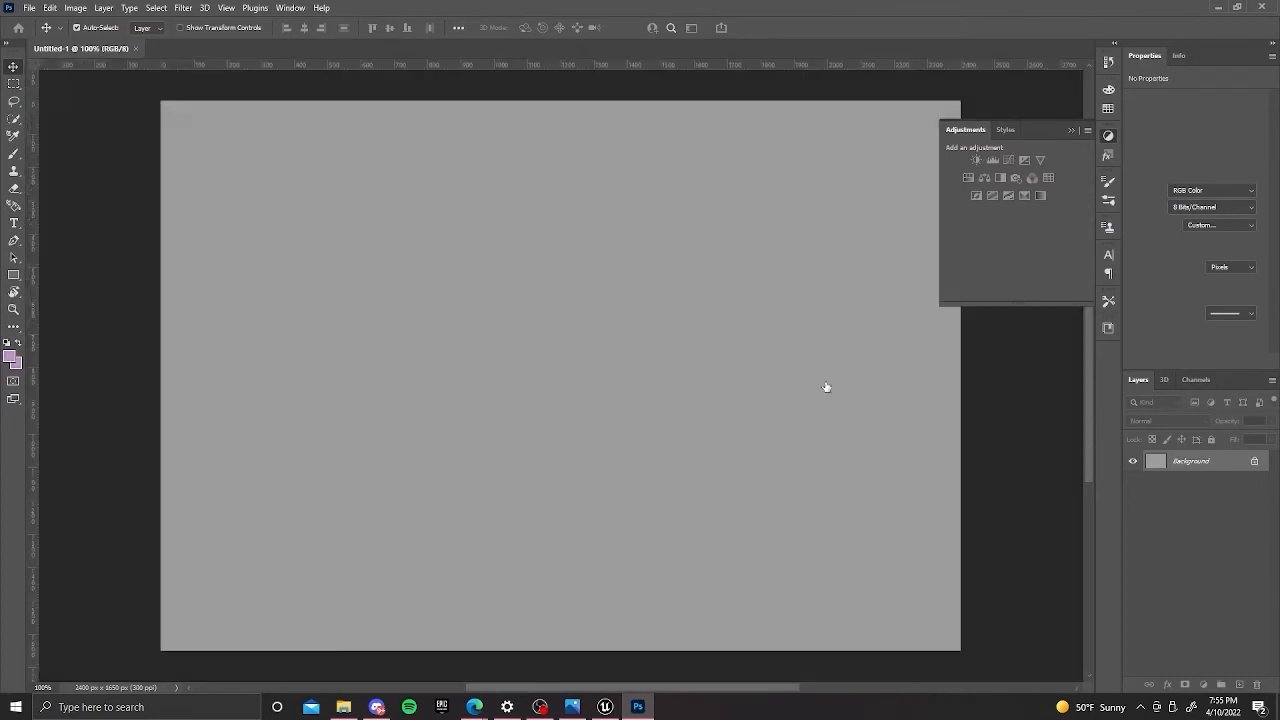
click(1163, 380)
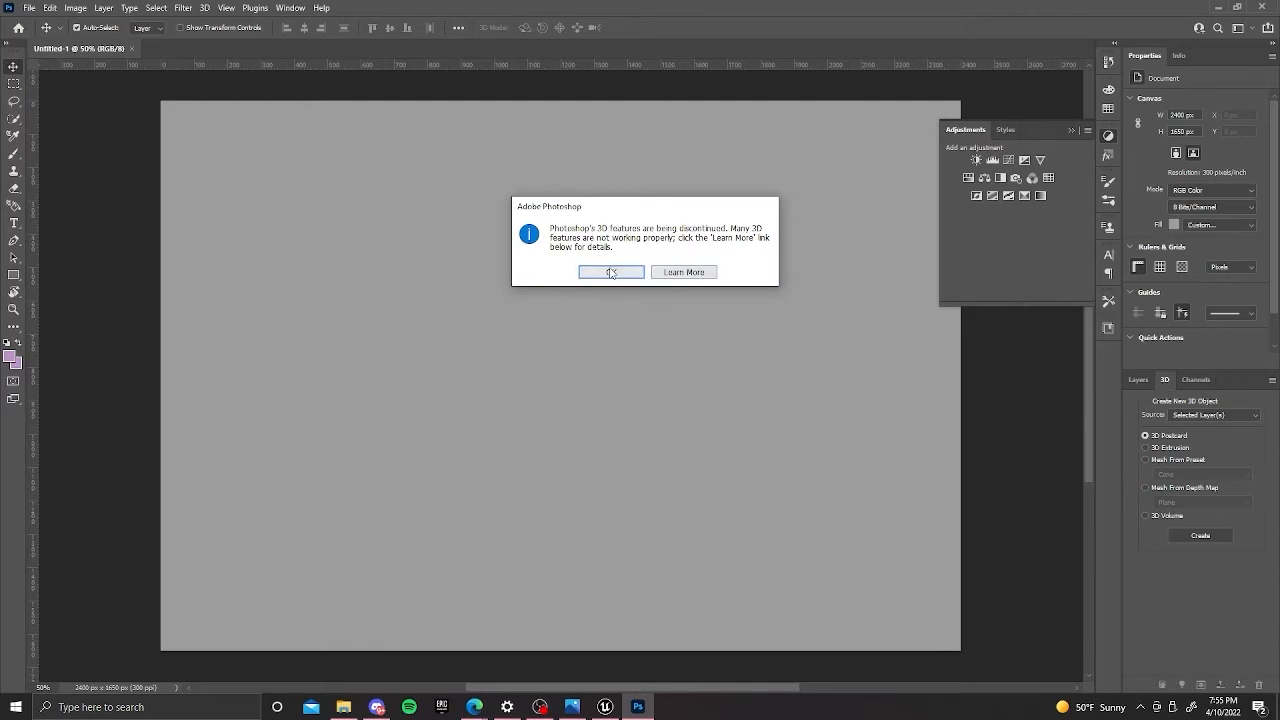
click(611, 272)
click(1140, 380)
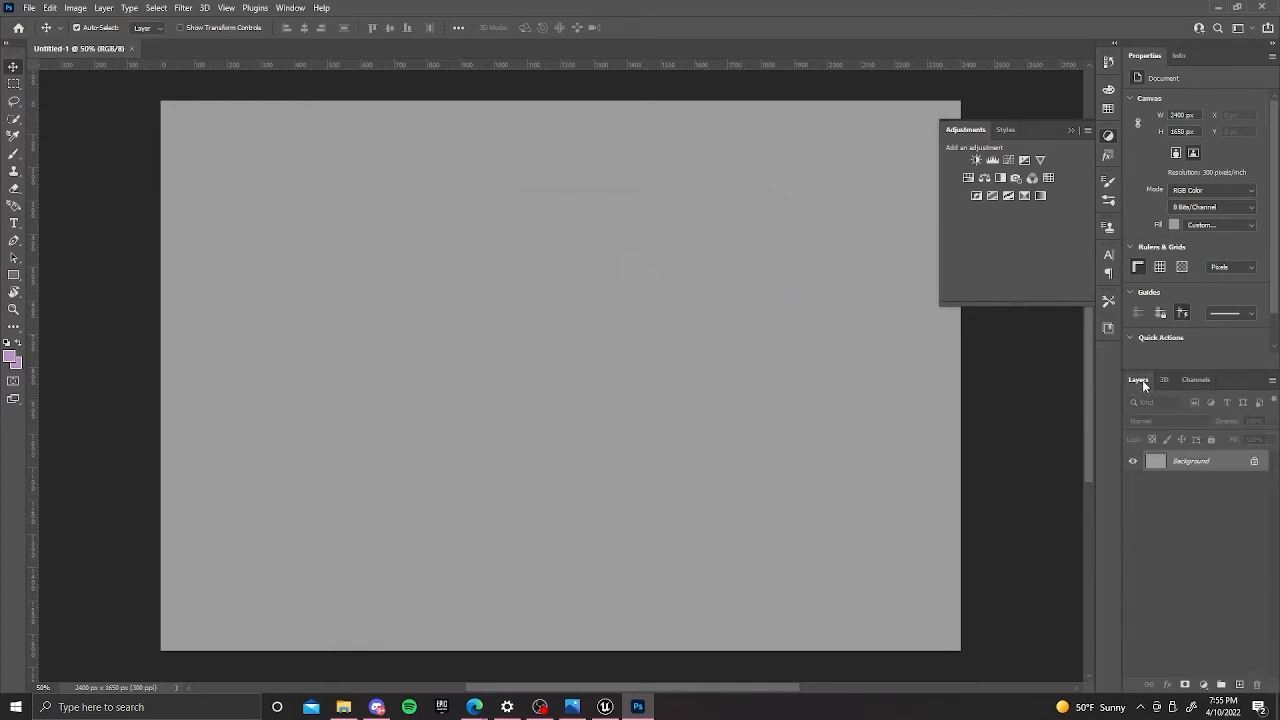
click(1204, 381)
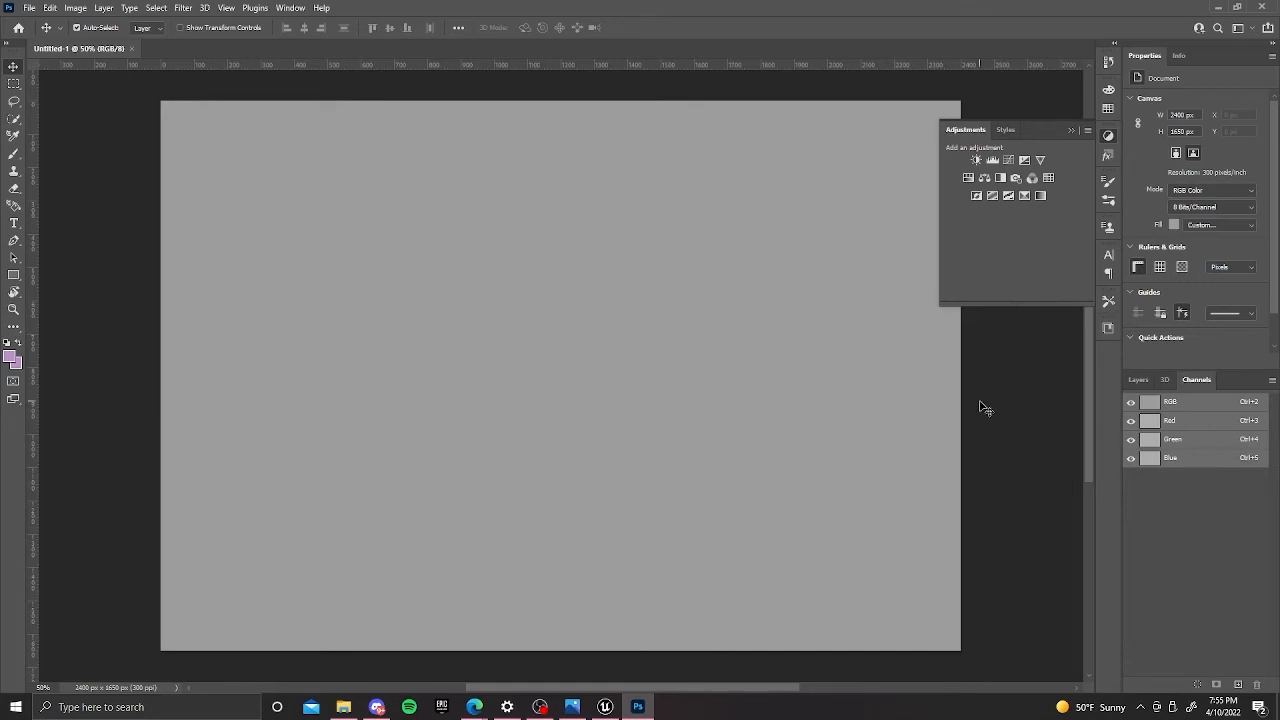
Return to the level in Unreal Engine and examine the painted sphere on the dark floor slab from several angles.
click(1219, 12)
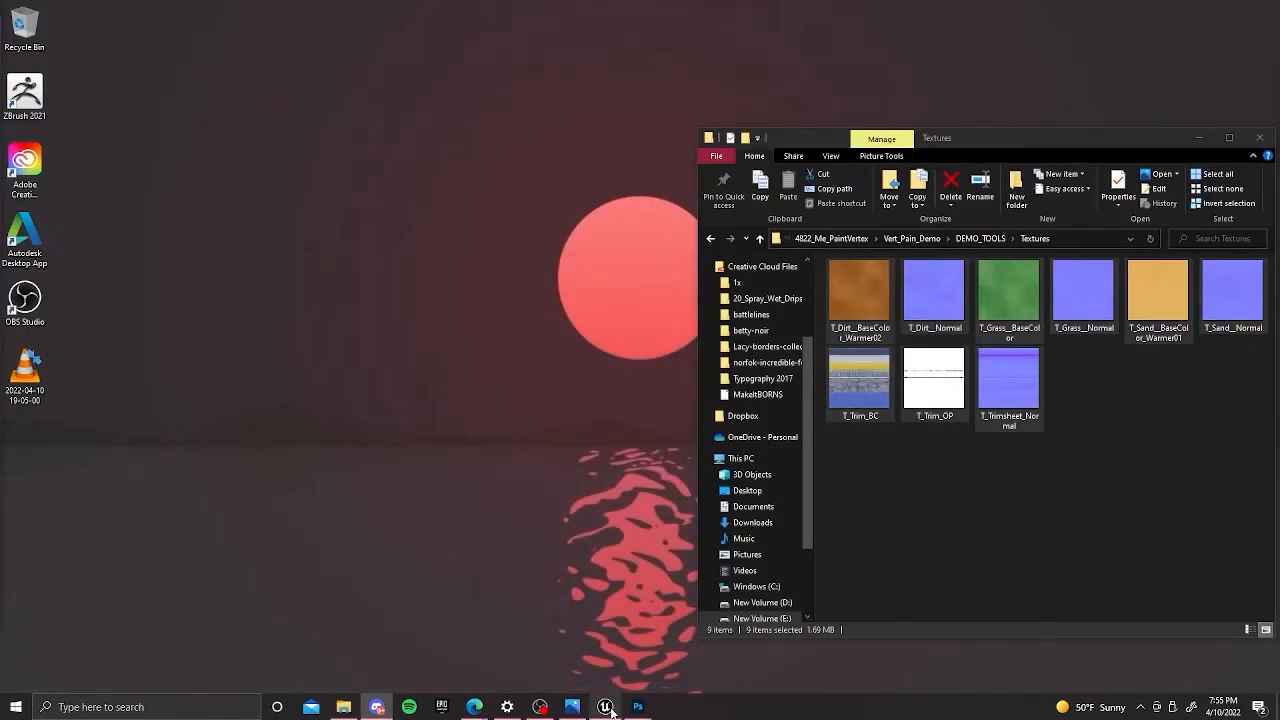
click(610, 711)
click(106, 9)
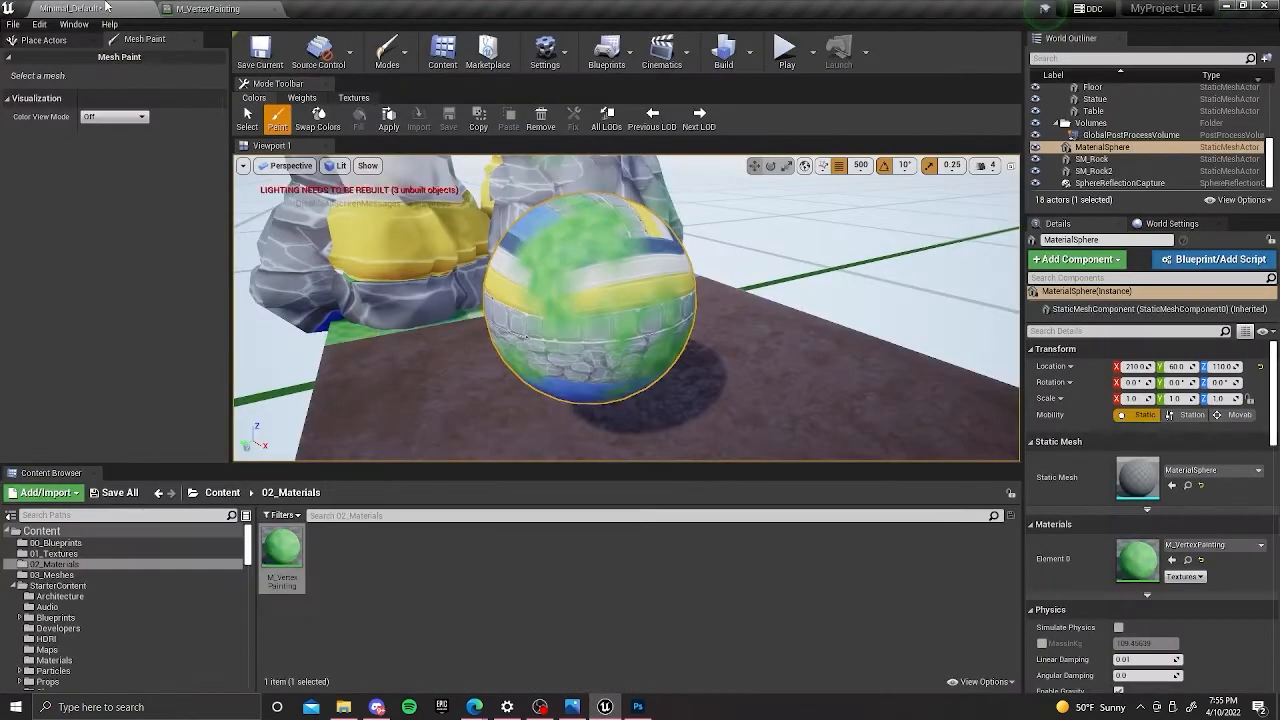
scroll(560, 245, down, 5)
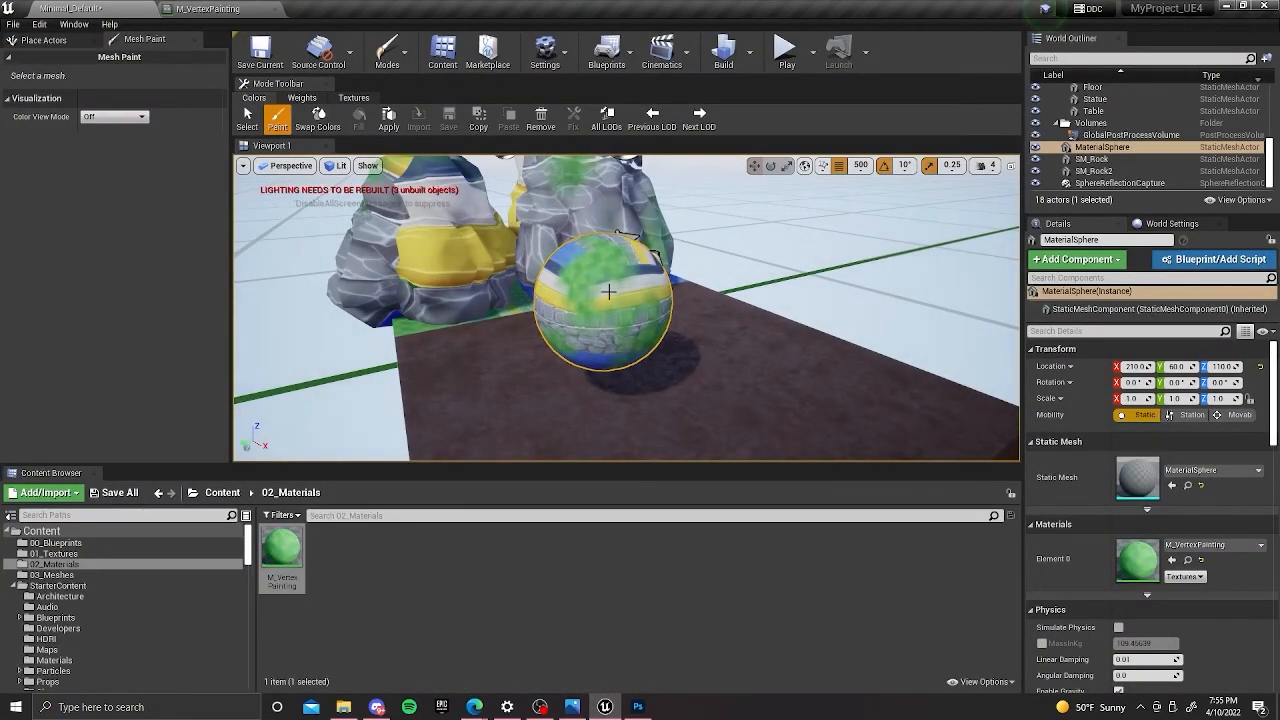
click(669, 409)
scroll(669, 409, down, 4)
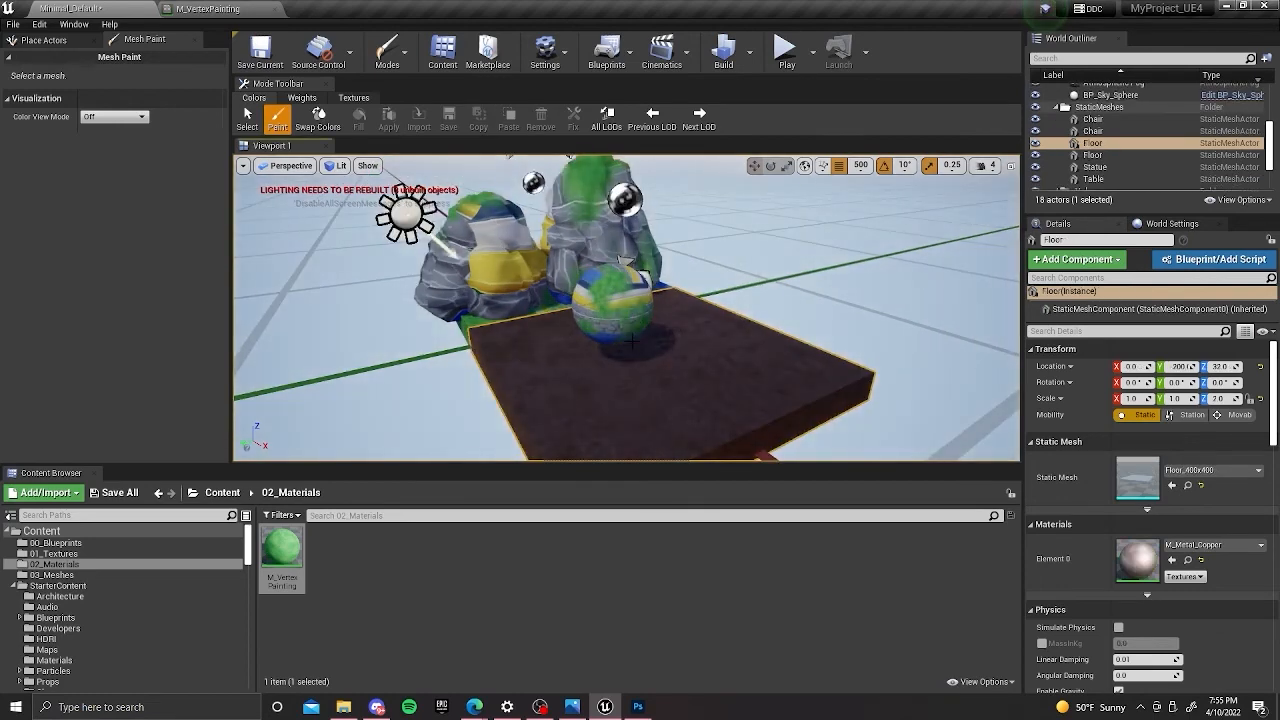
alt+drag(738, 352, 795, 318)
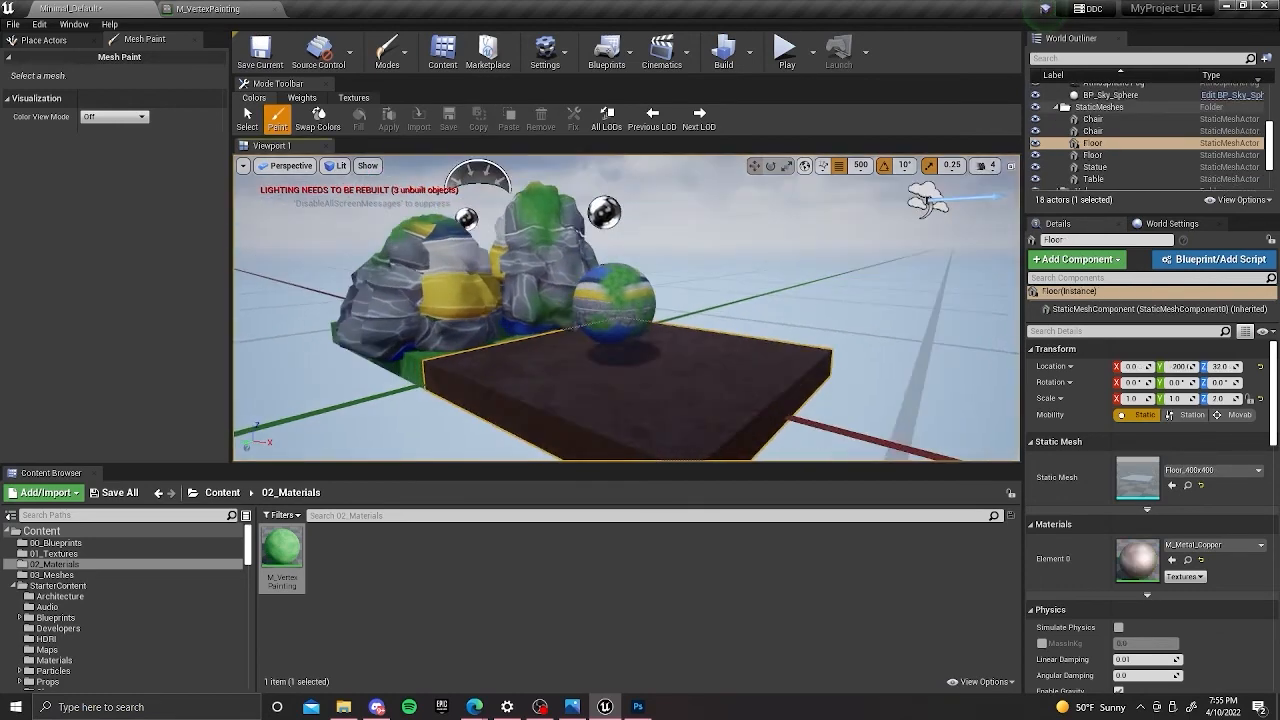
mouse_move(738, 352)
right_down()
mouse_move(800, 348)
mouse_move(730, 344)
right_up()
mouse_move(616, 326)
alt+mouse_down()
mouse_move(616, 350)
mouse_move(612, 332)
mouse_move(590, 356)
mouse_move(608, 321)
alt+mouse_up()
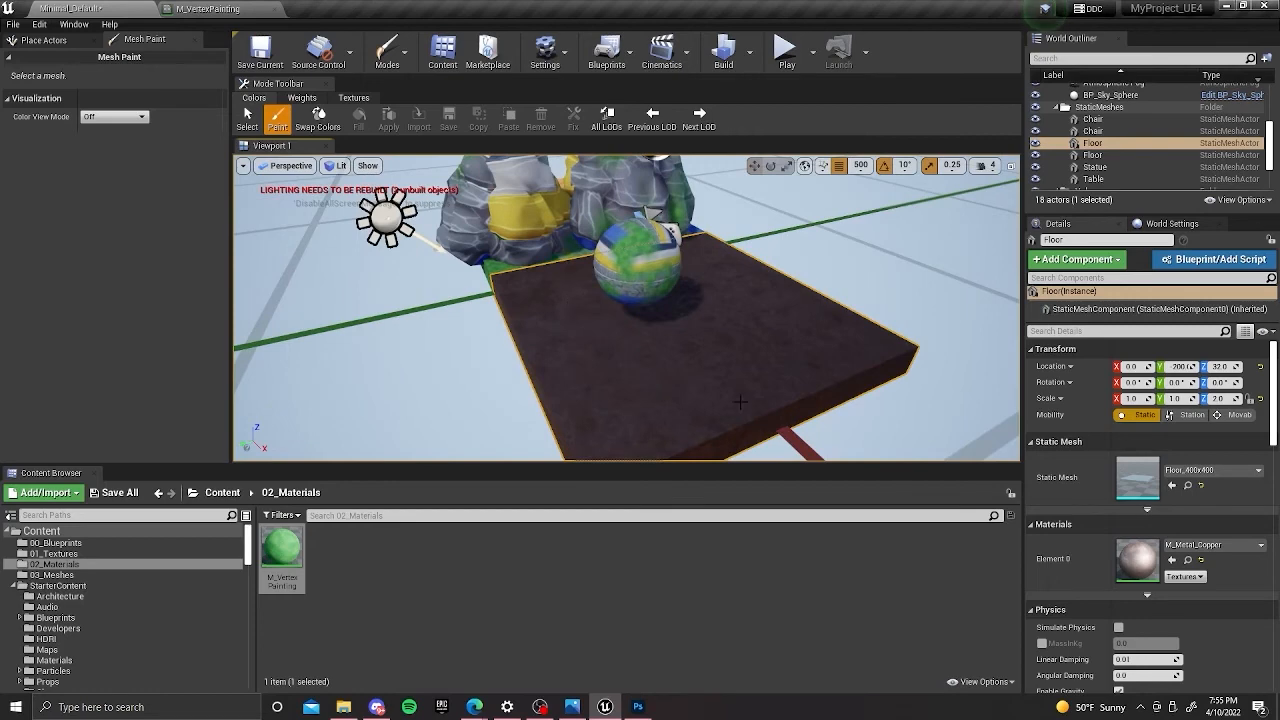
alt+drag(889, 321, 817, 345)
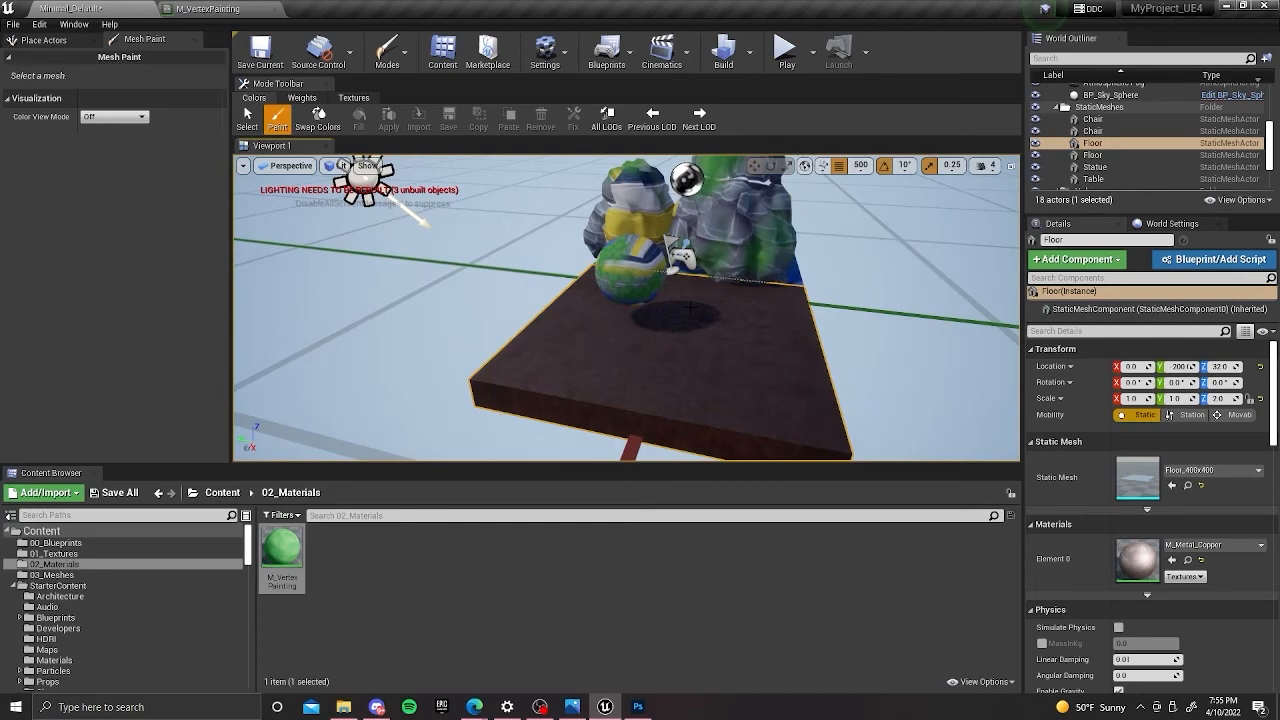
alt+drag(630, 310, 510, 306)
right_drag(655, 322, 775, 304)
alt+drag(655, 322, 652, 292)
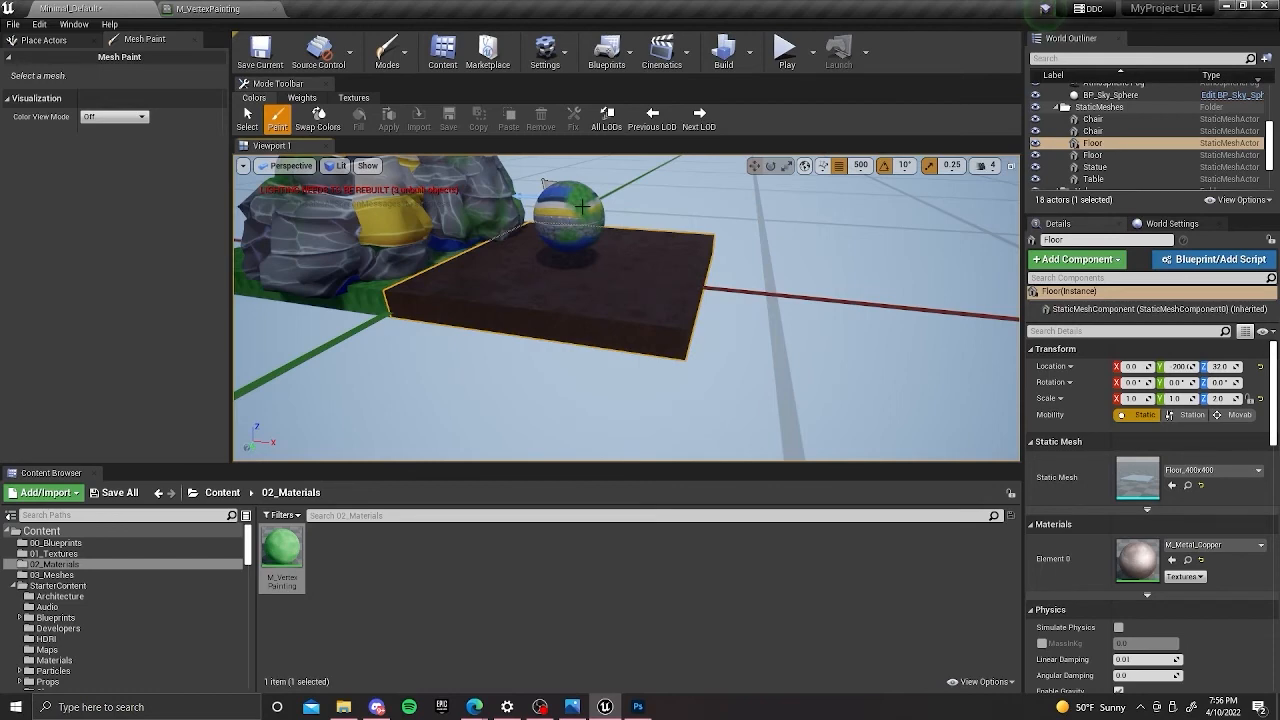
Inspect the vertex-painted rocks beside the sphere, including SM_Rock2, and frame MaterialSphere for a close look.
click(566, 217)
alt+drag(566, 217, 538, 243)
right_drag(539, 243, 549, 240)
click(450, 280)
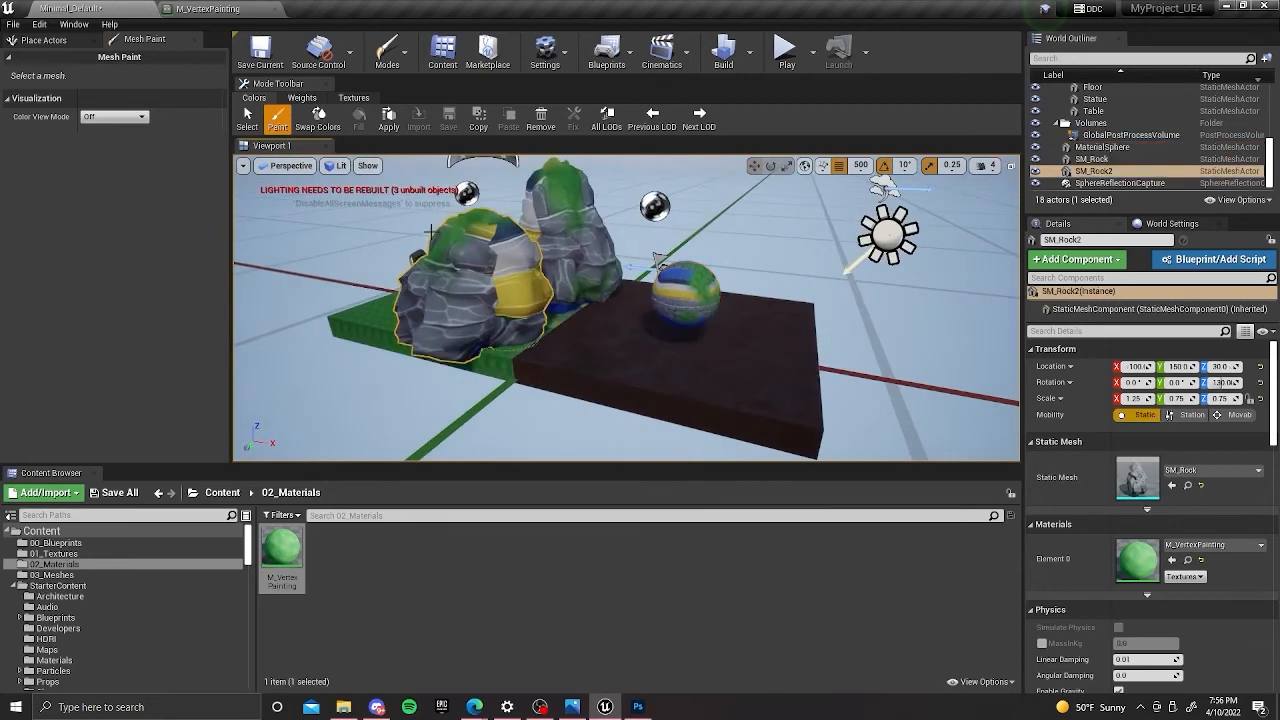
right_drag(450, 280, 442, 268)
alt+drag(635, 283, 662, 372)
click(660, 333)
click(734, 322)
alt+drag(560, 330, 507, 338)
click(507, 338)
key(f)
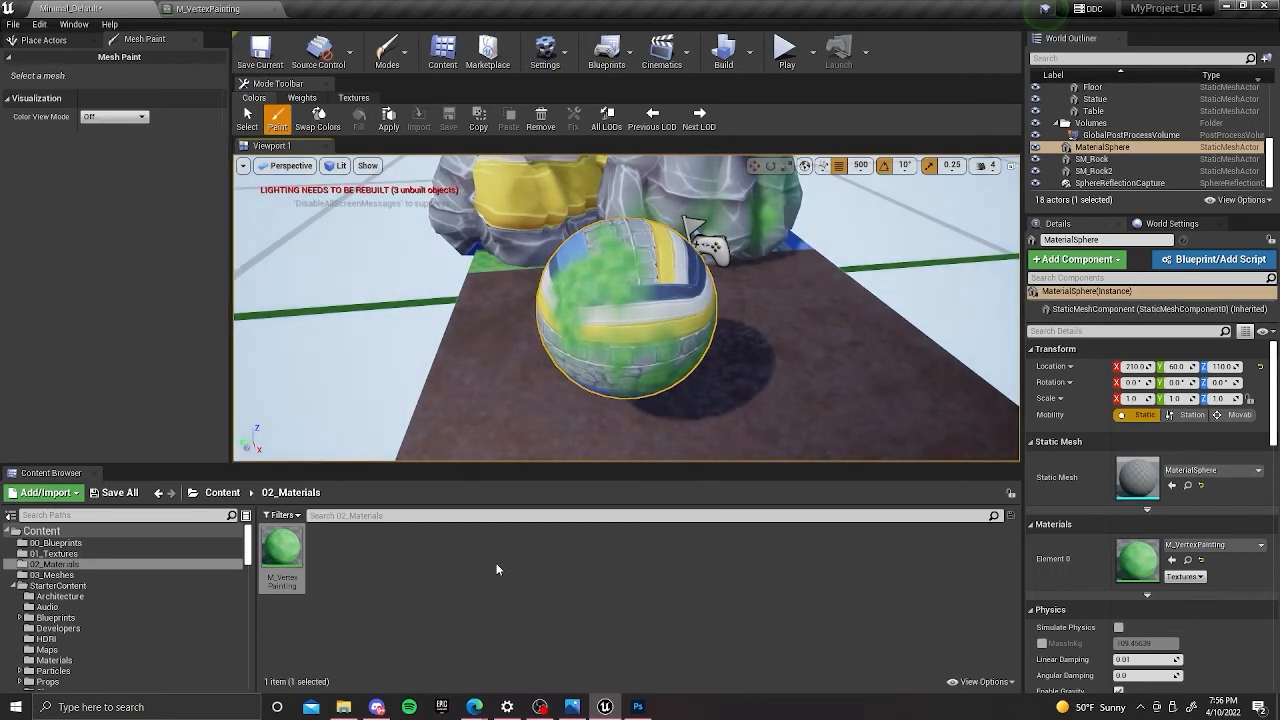
Switch to Photoshop, try the Generate Normal Map filter on the blank grey document, and return to Unreal Engine.
click(645, 710)
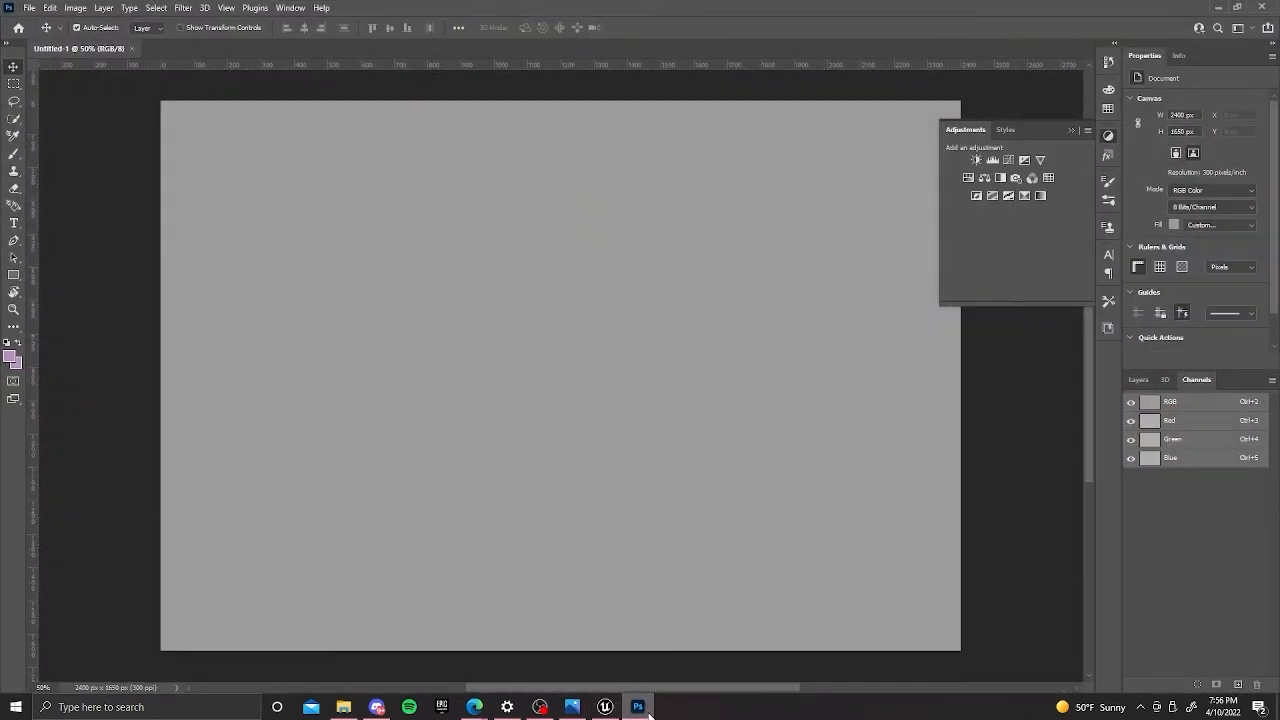
click(1218, 7)
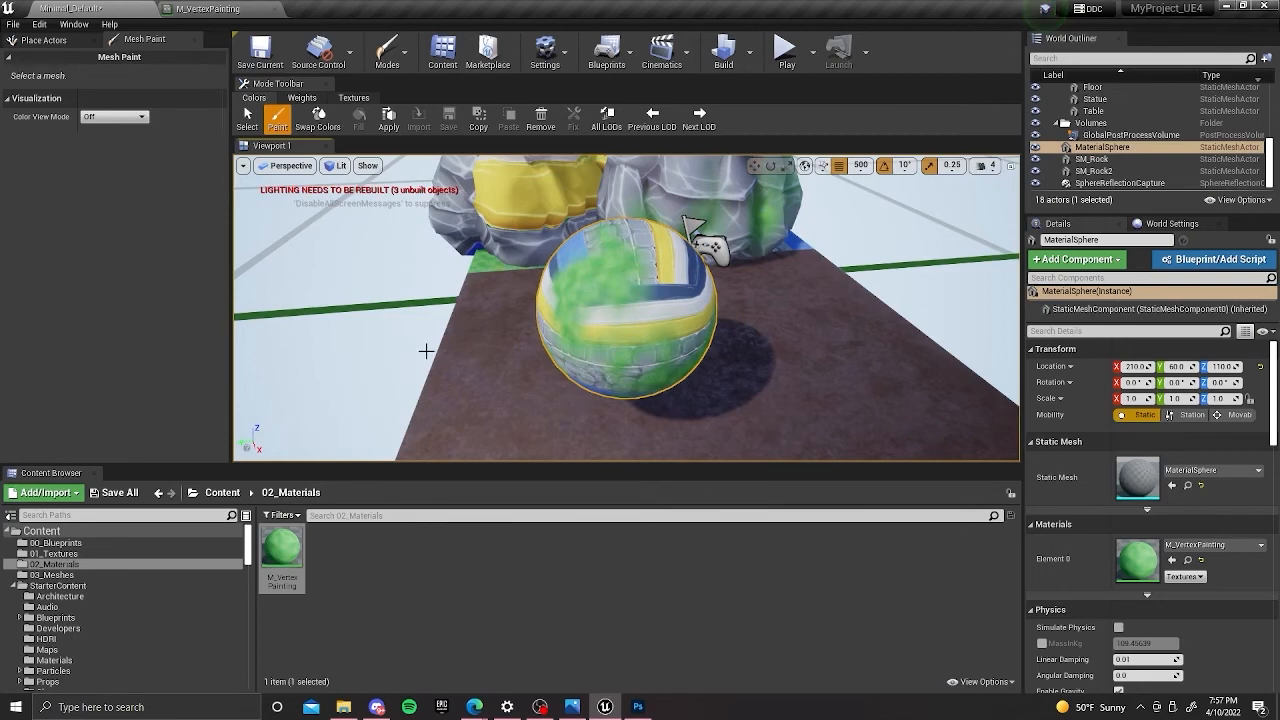
click(632, 703)
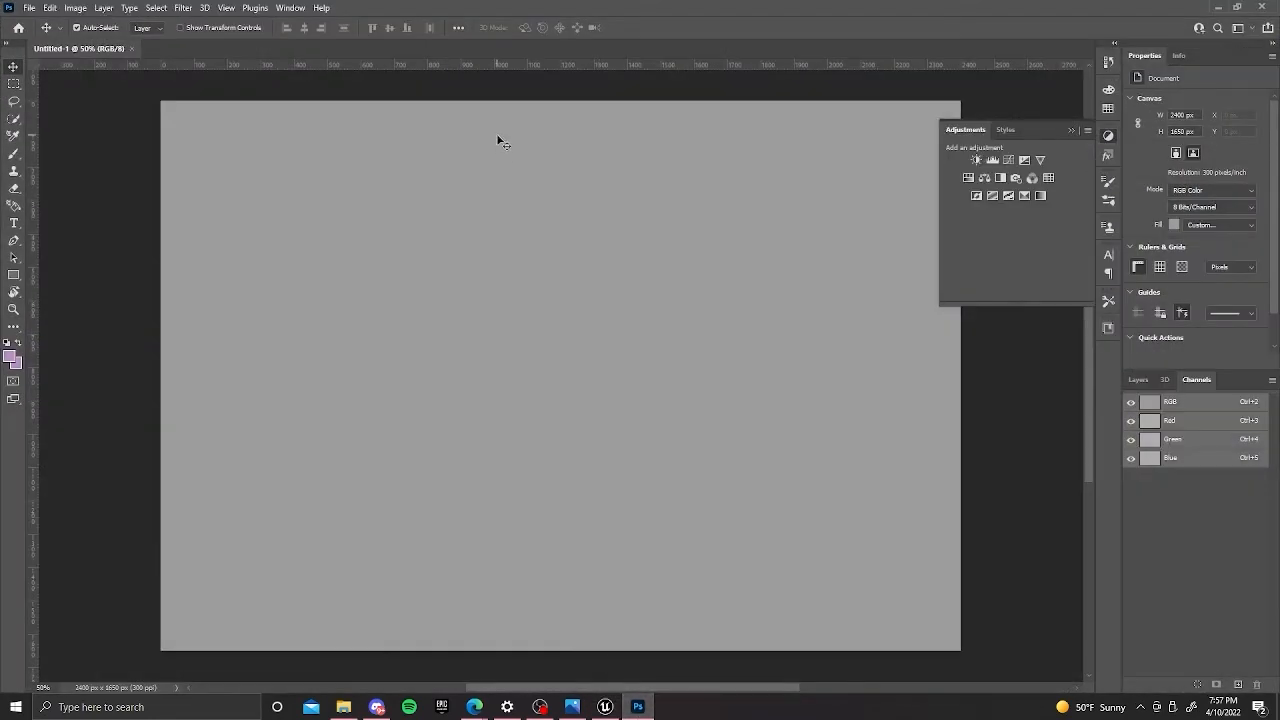
click(184, 7)
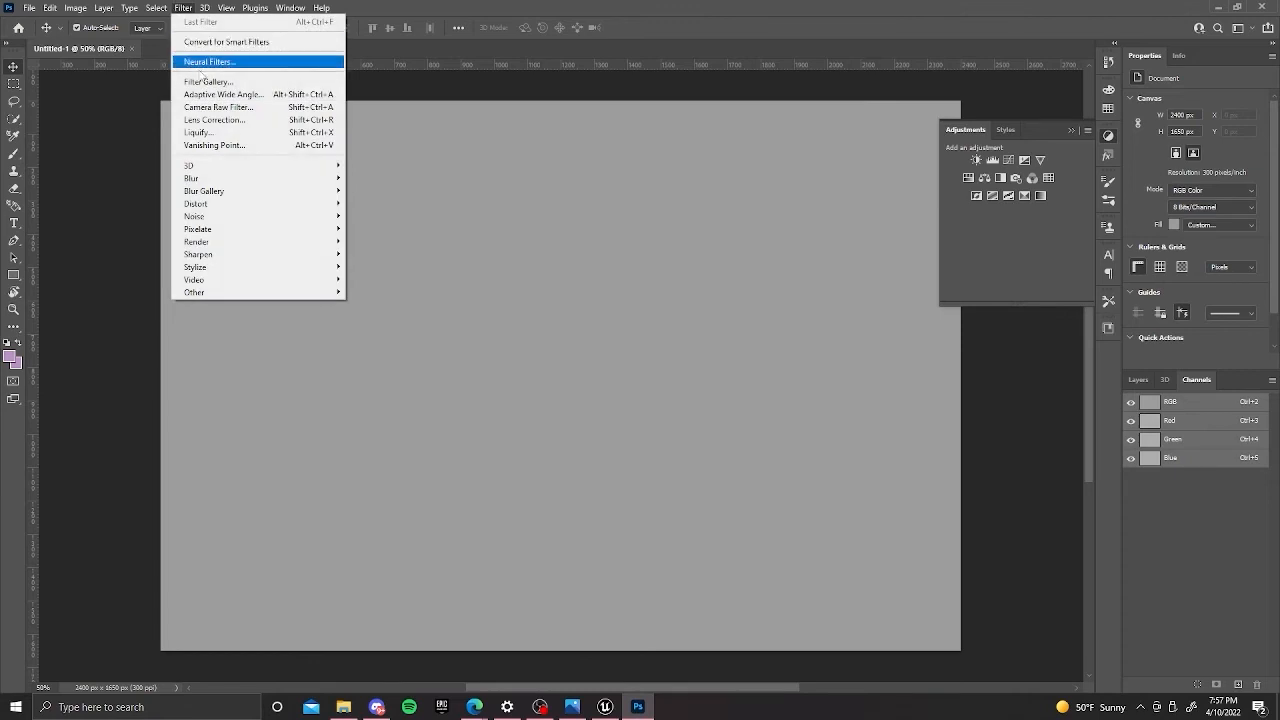
mouse_move(245, 167)
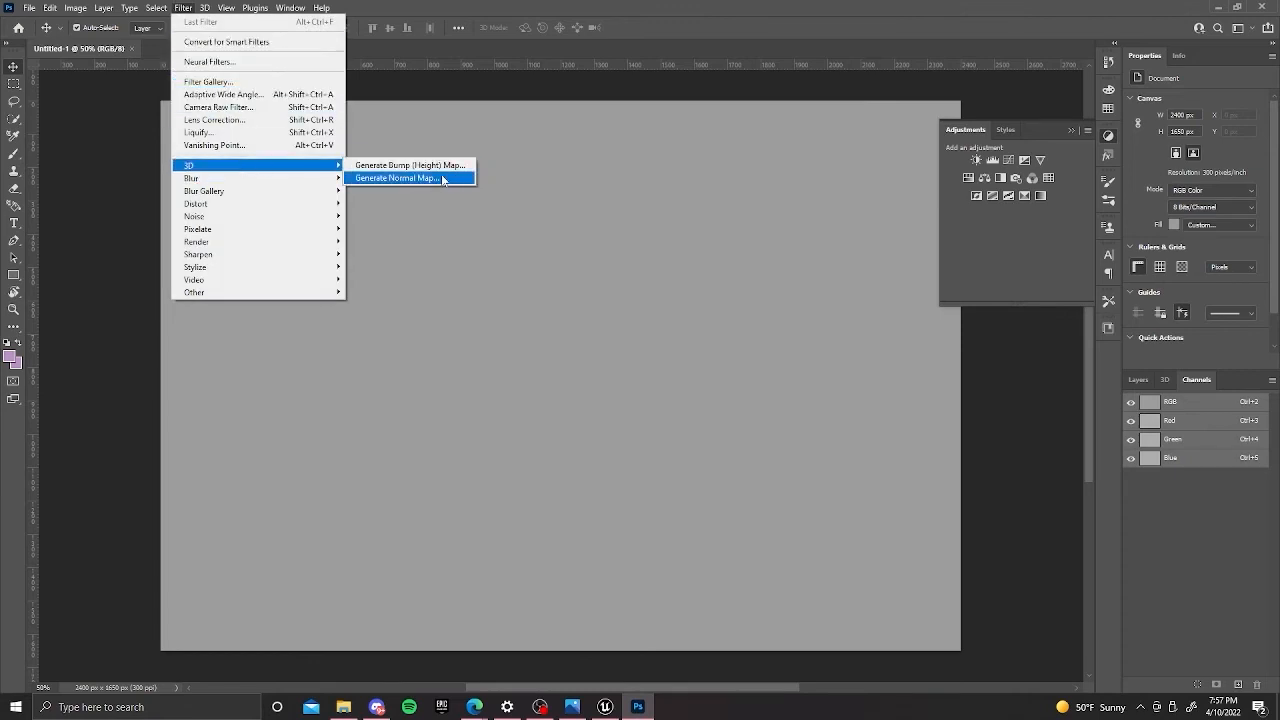
click(443, 178)
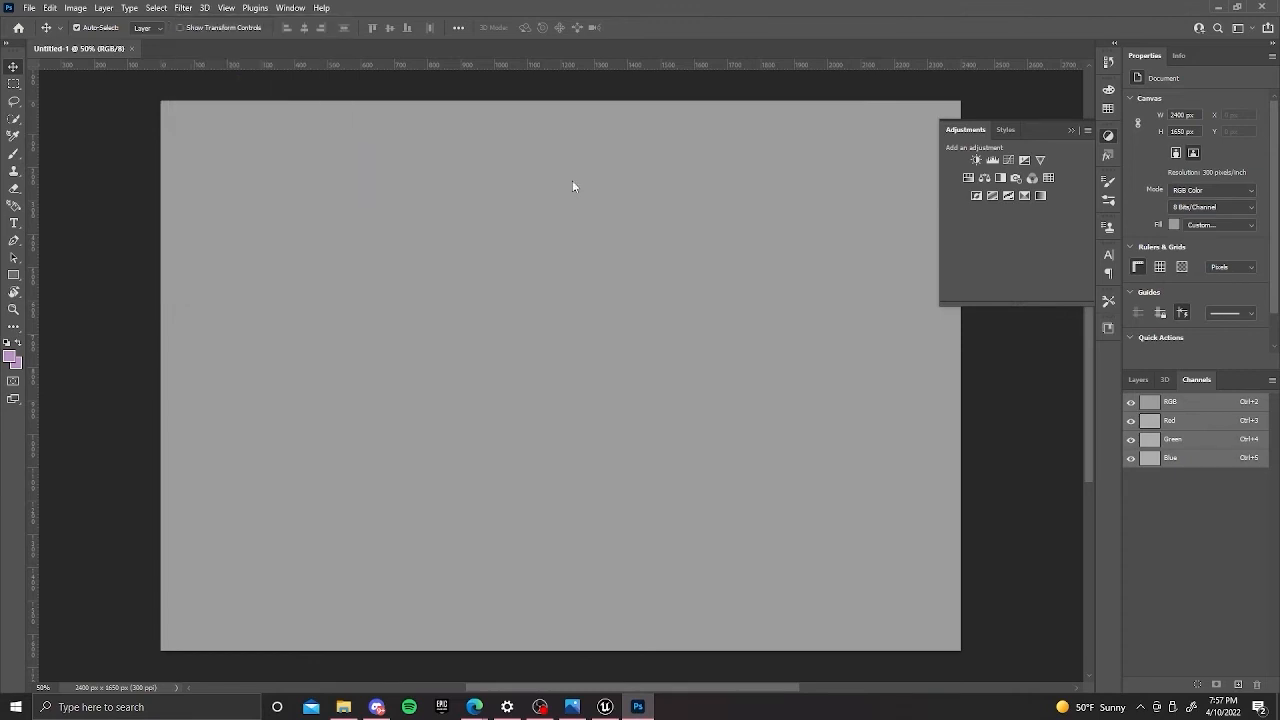
click(1223, 6)
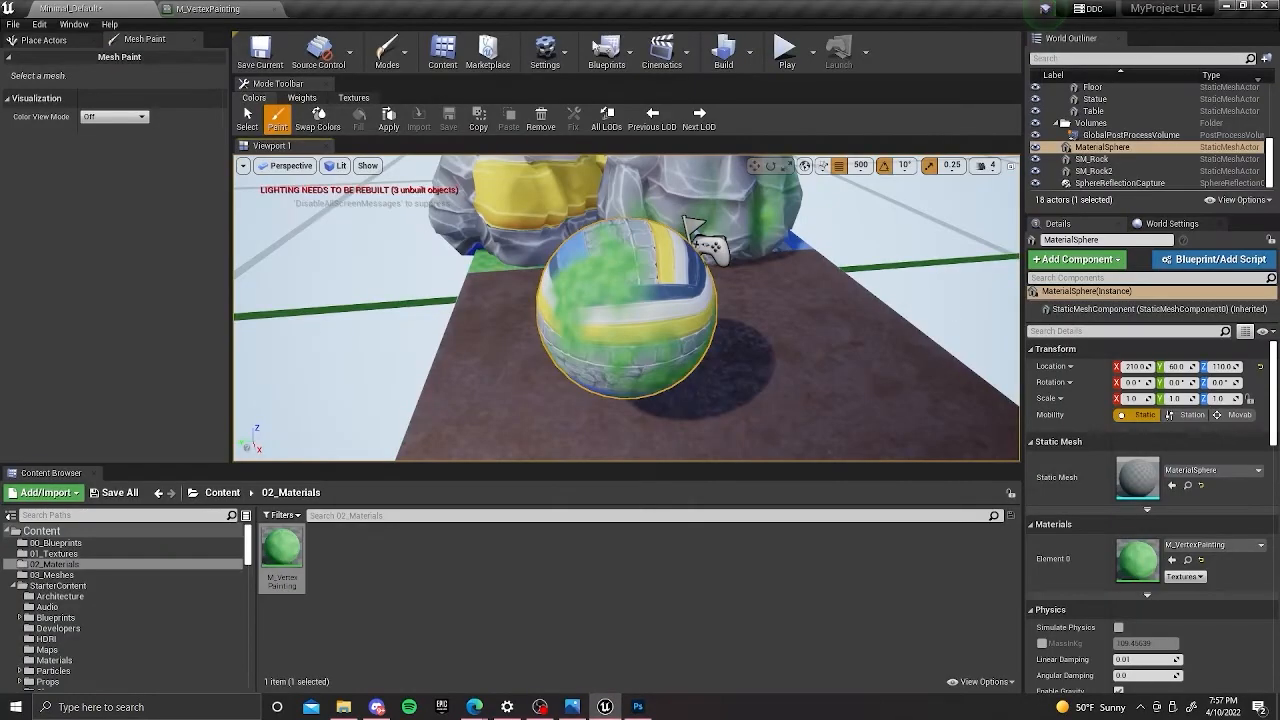
In the M_VertexPainting graph, move the T_Trimsheet_Normal sample up, clear of the other texture sample in the Normal group.
click(232, 9)
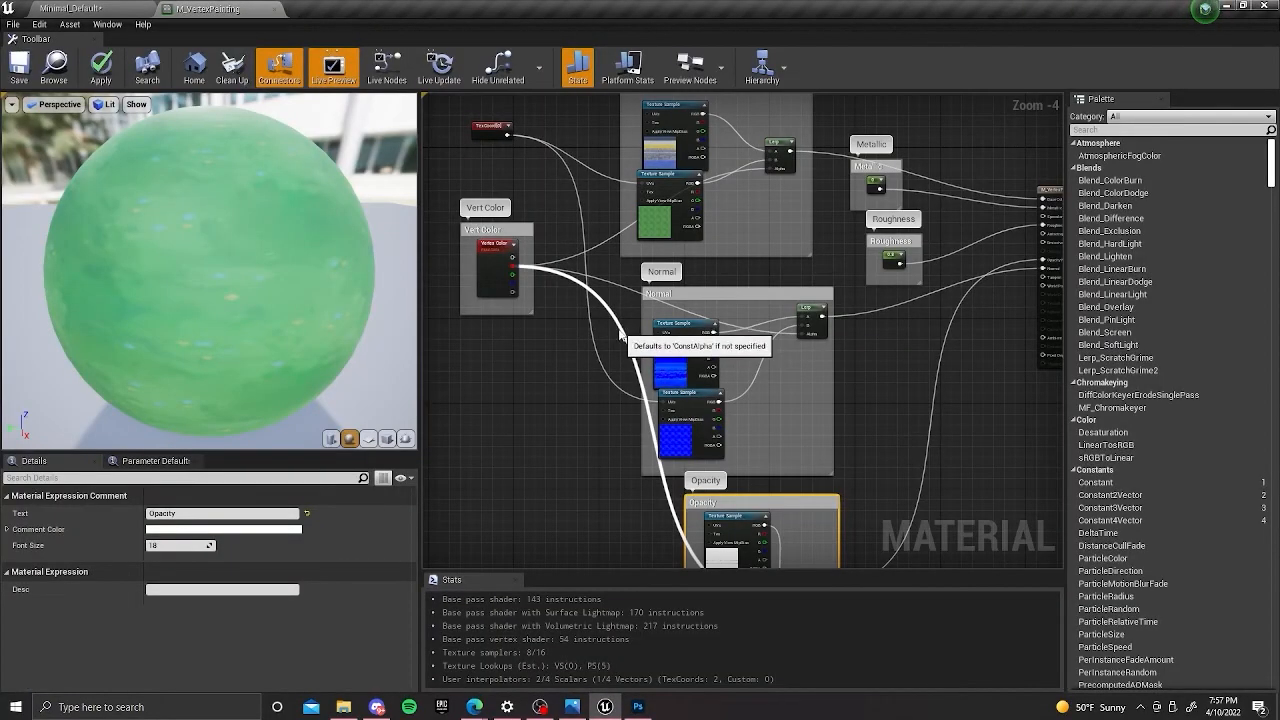
right_drag(783, 344, 723, 240)
scroll(790, 255, up, 4)
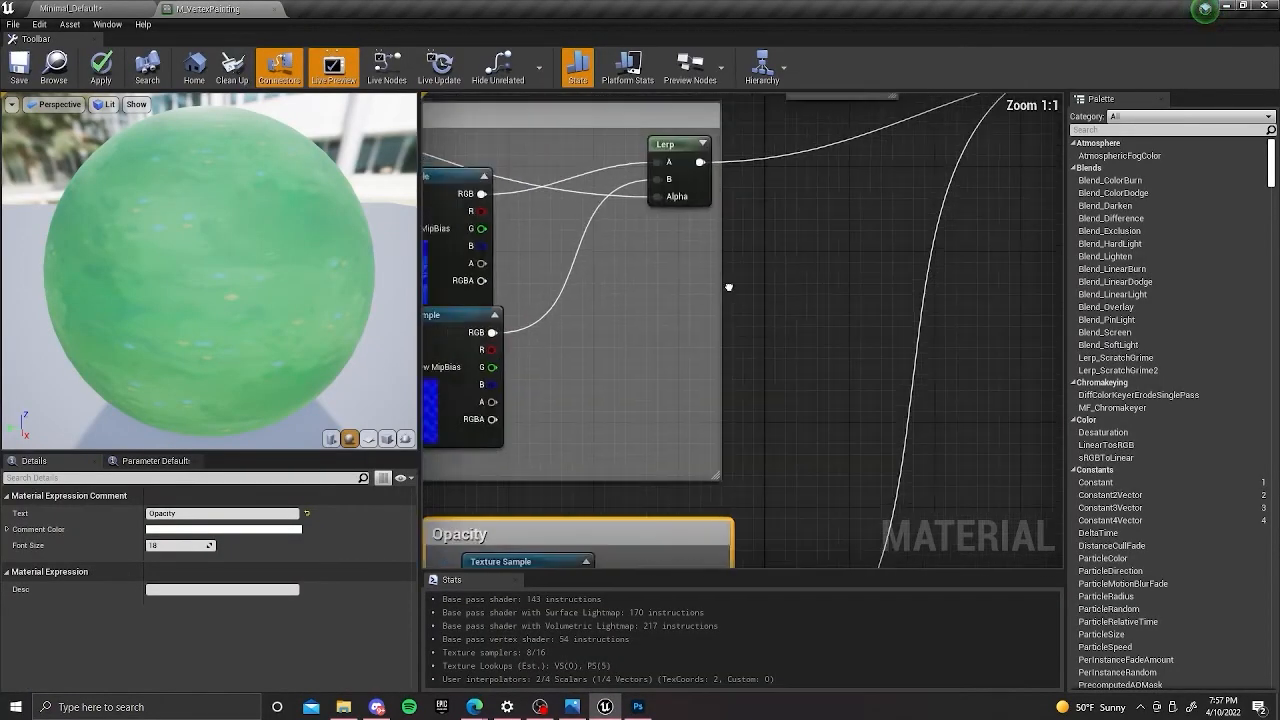
right_drag(850, 323, 864, 288)
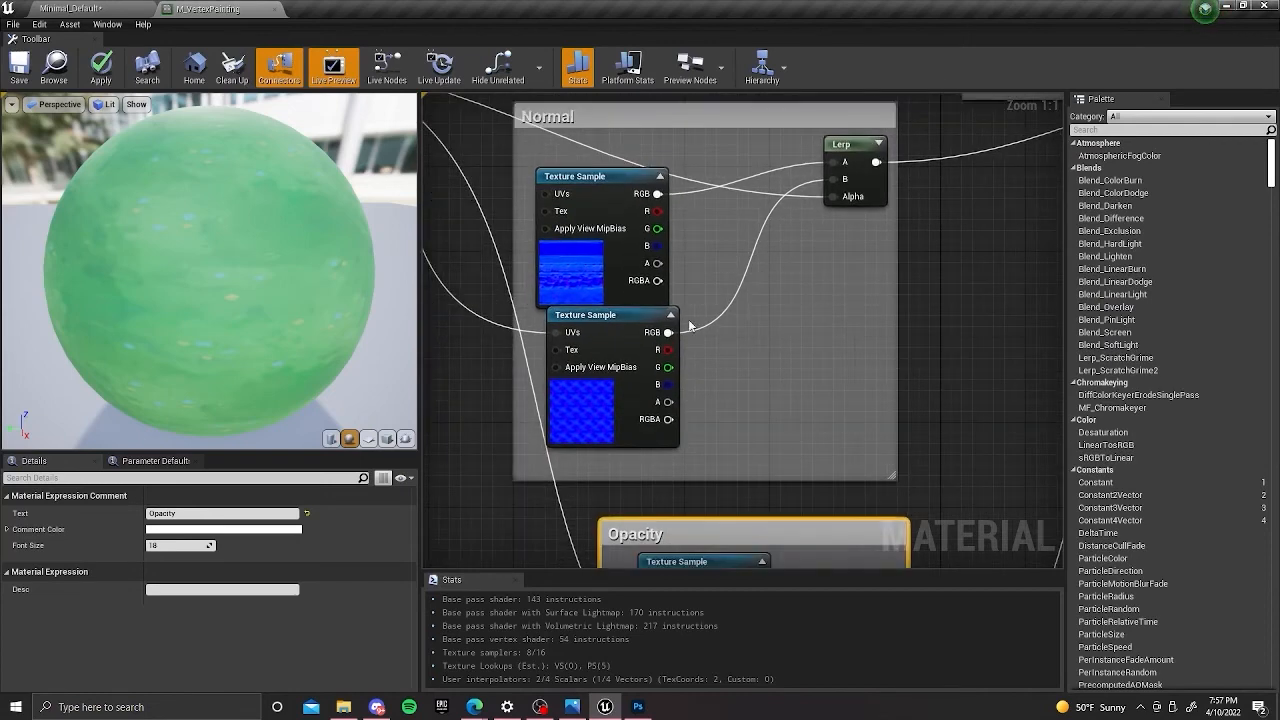
right_drag(690, 325, 736, 324)
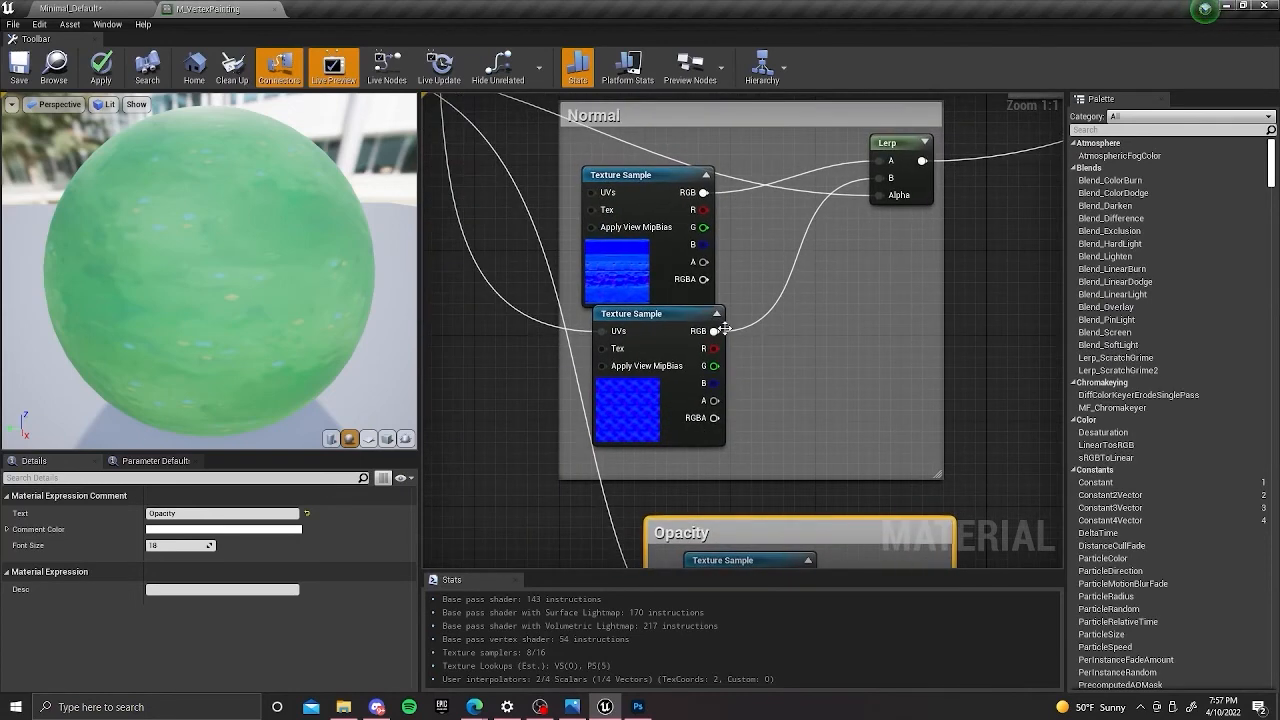
click(565, 230)
drag(628, 243, 636, 211)
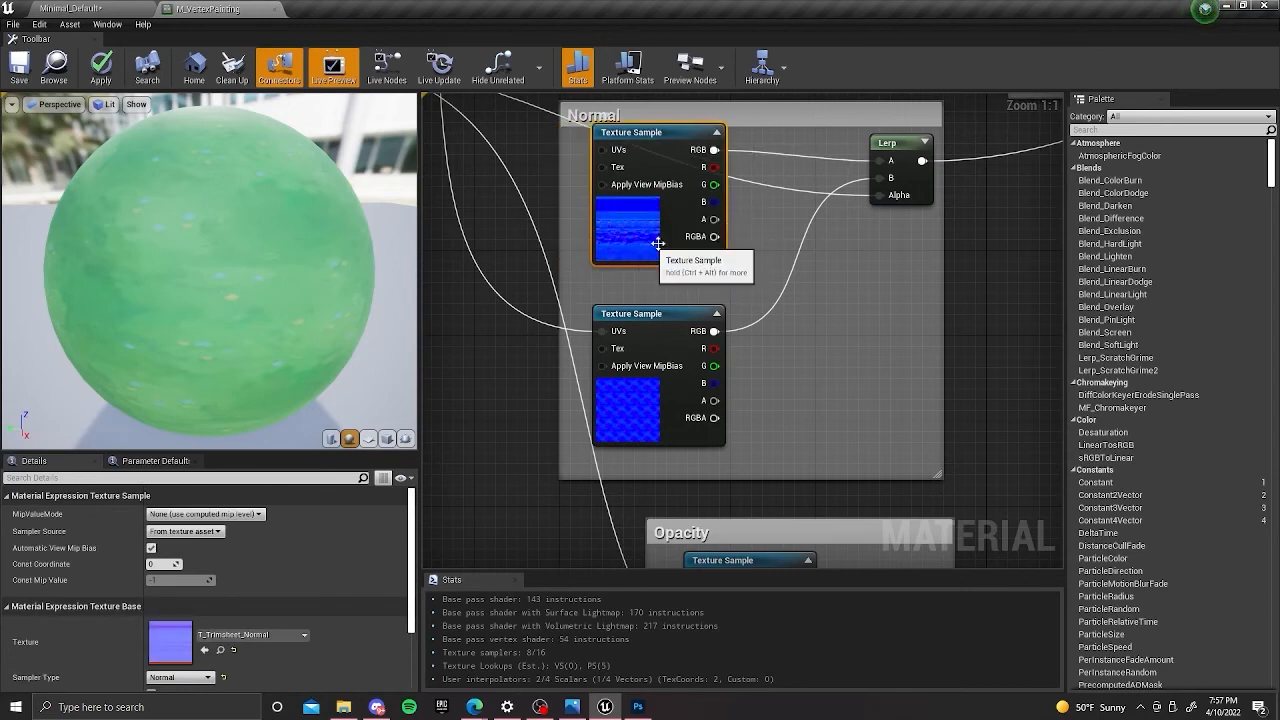
Lower the T_Trimsheet_Normal sample slightly so its RGB output lines up with the Lerp's A input.
right_drag(841, 231, 840, 273)
mouse_move(882, 208)
mouse_down()
mouse_move(915, 207)
mouse_move(884, 217)
mouse_up()
click(682, 298)
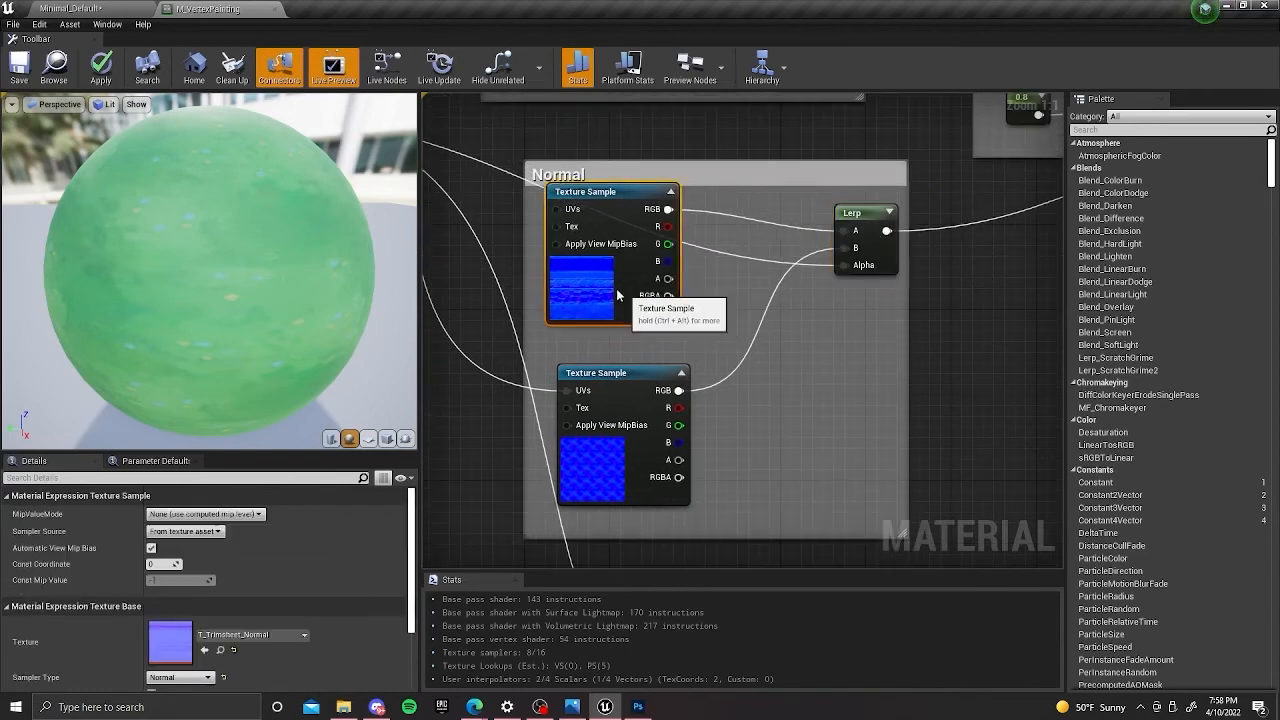
drag(636, 306, 624, 327)
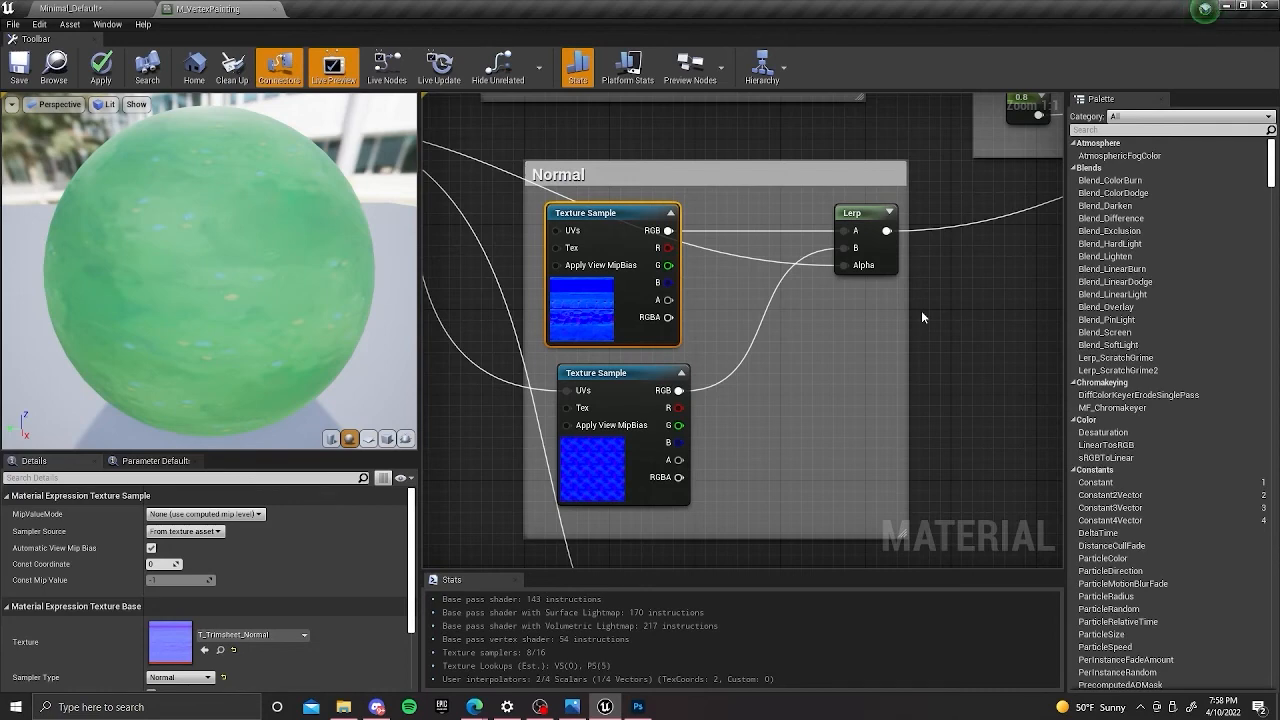
right_drag(915, 319, 786, 320)
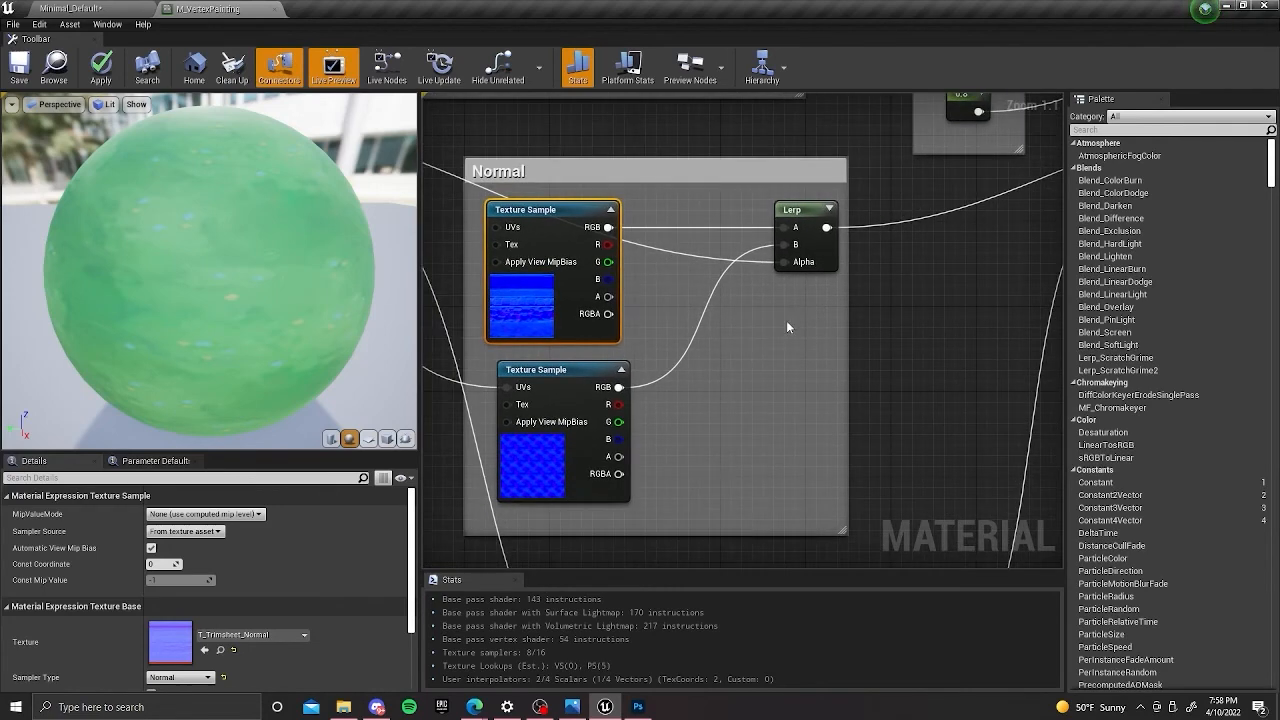
mouse_move(826, 227)
mouse_down()
mouse_move(830, 215)
mouse_move(848, 240)
mouse_up()
click(684, 266)
right_drag(684, 266, 694, 224)
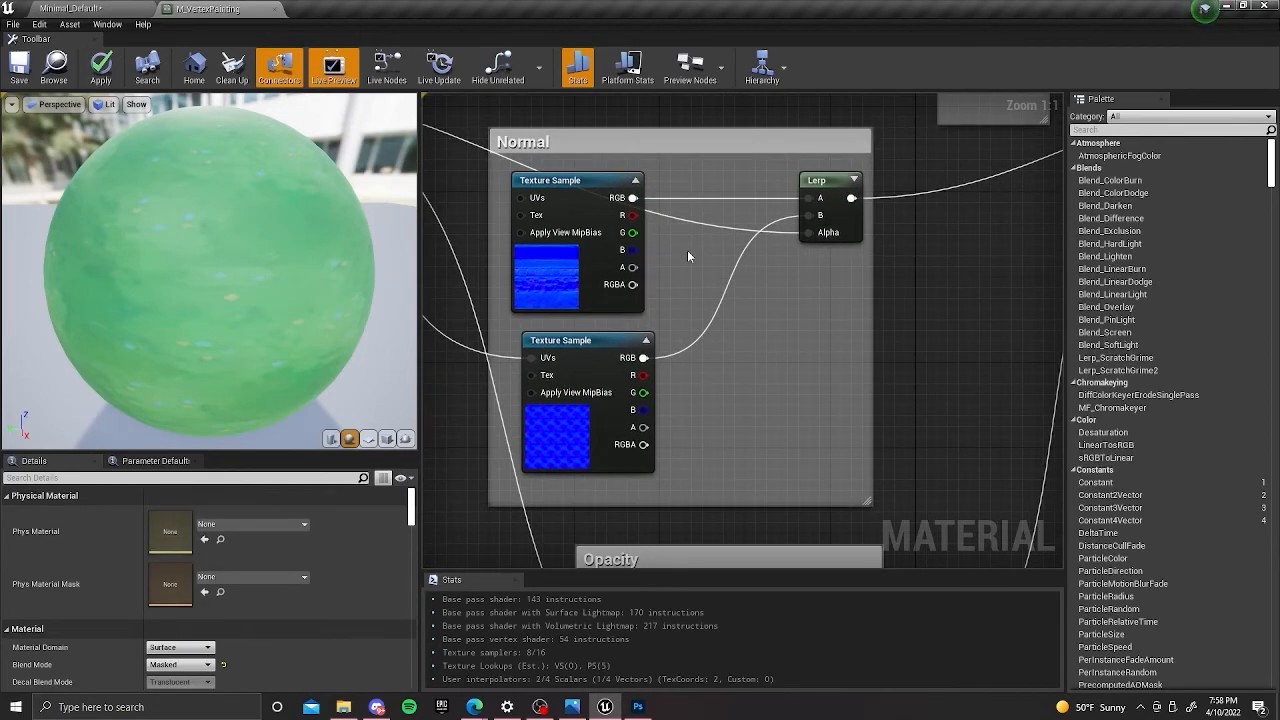
right_click(688, 256)
text(colo)
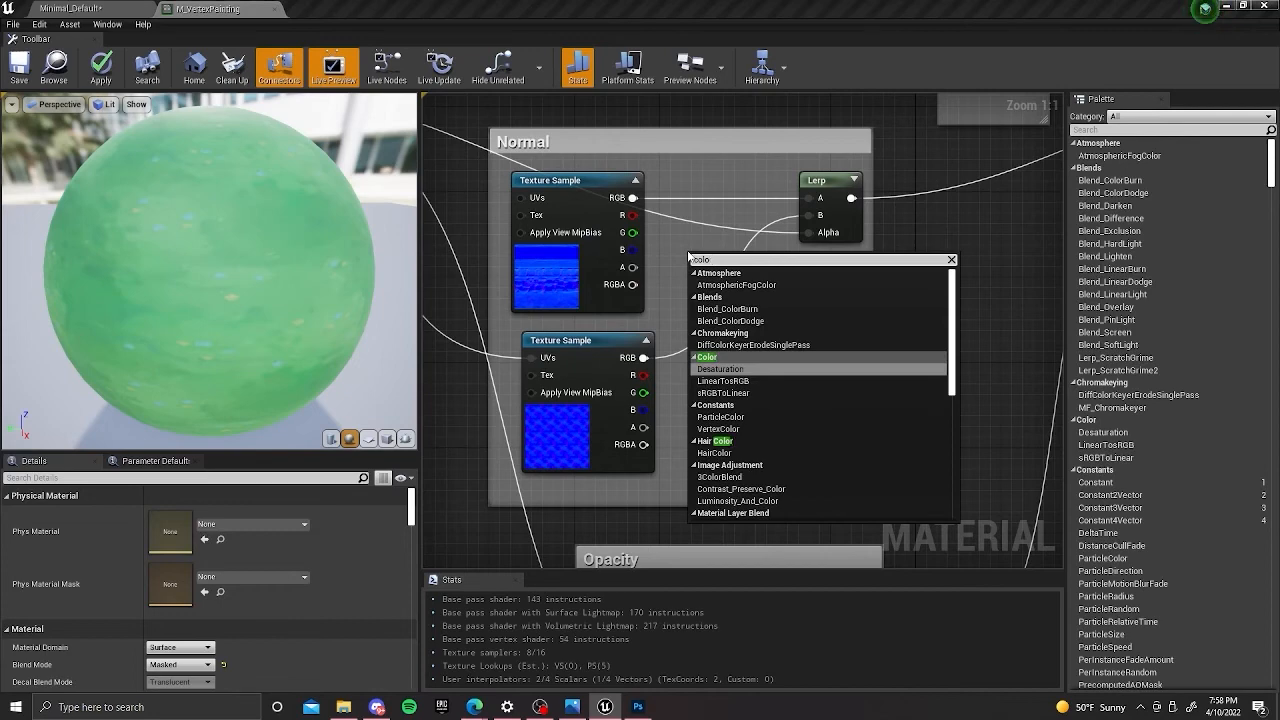
click(718, 429)
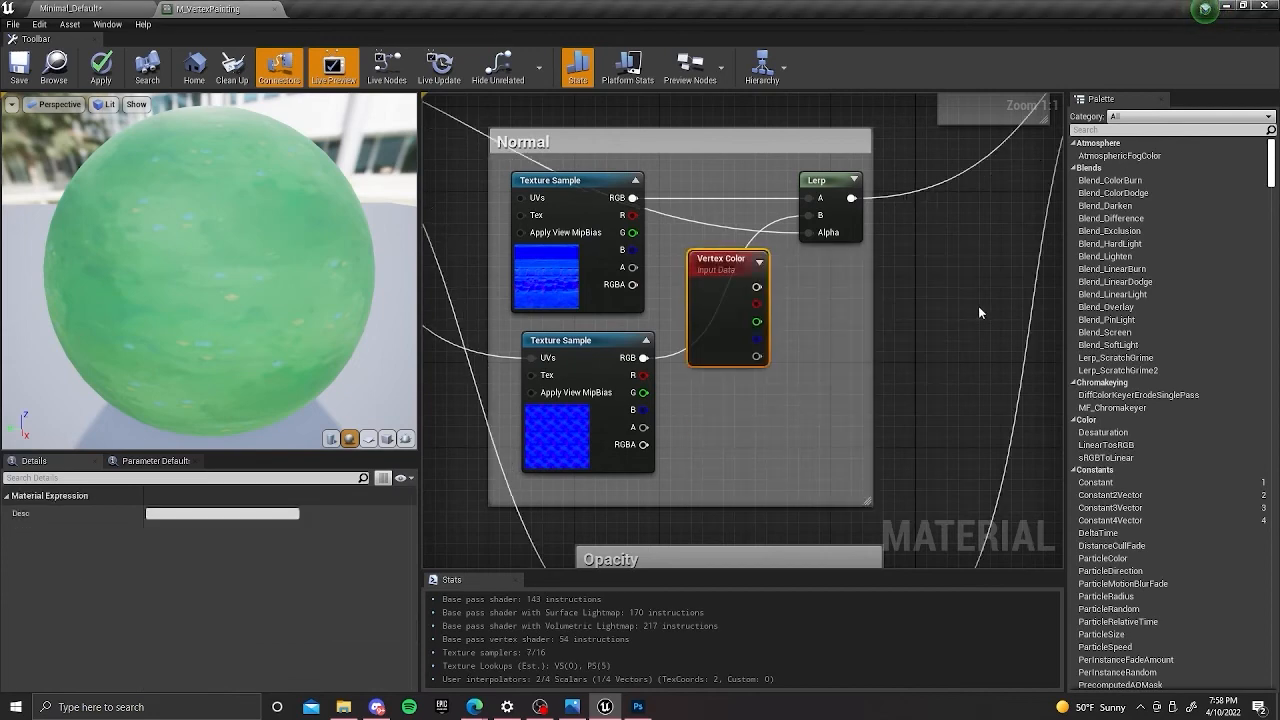
key(Delete)
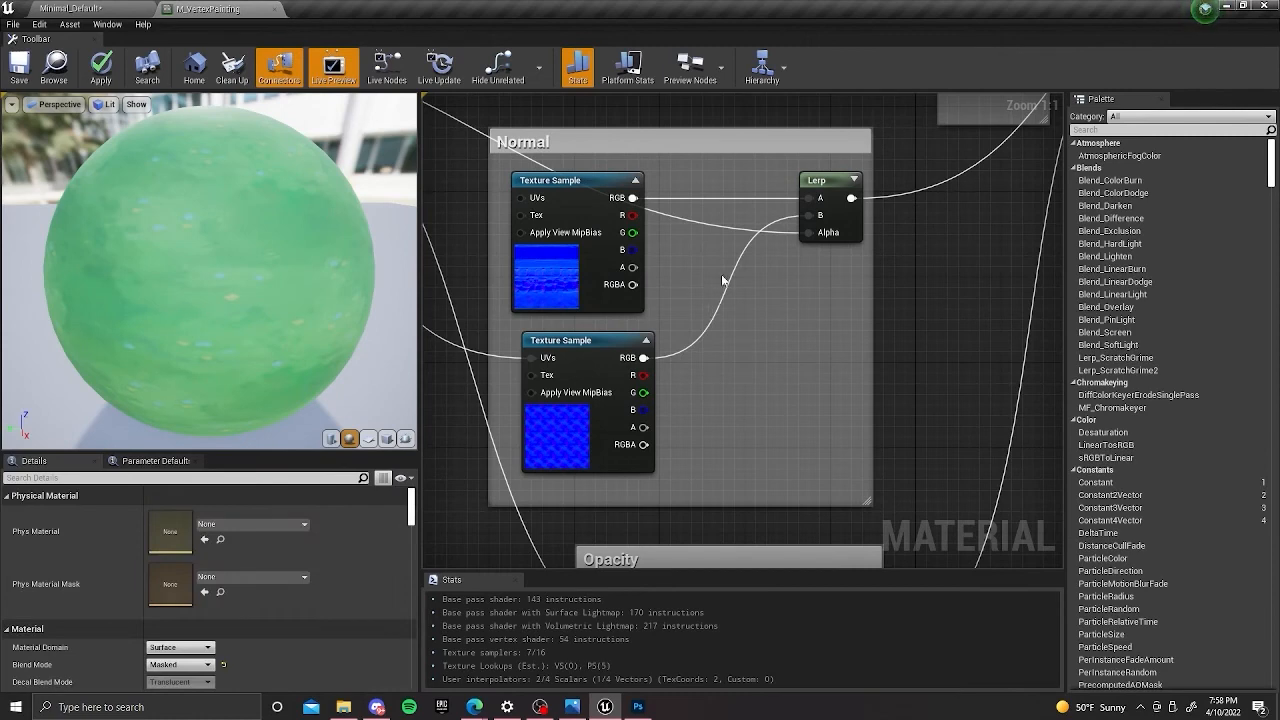
key(2)
click(735, 257)
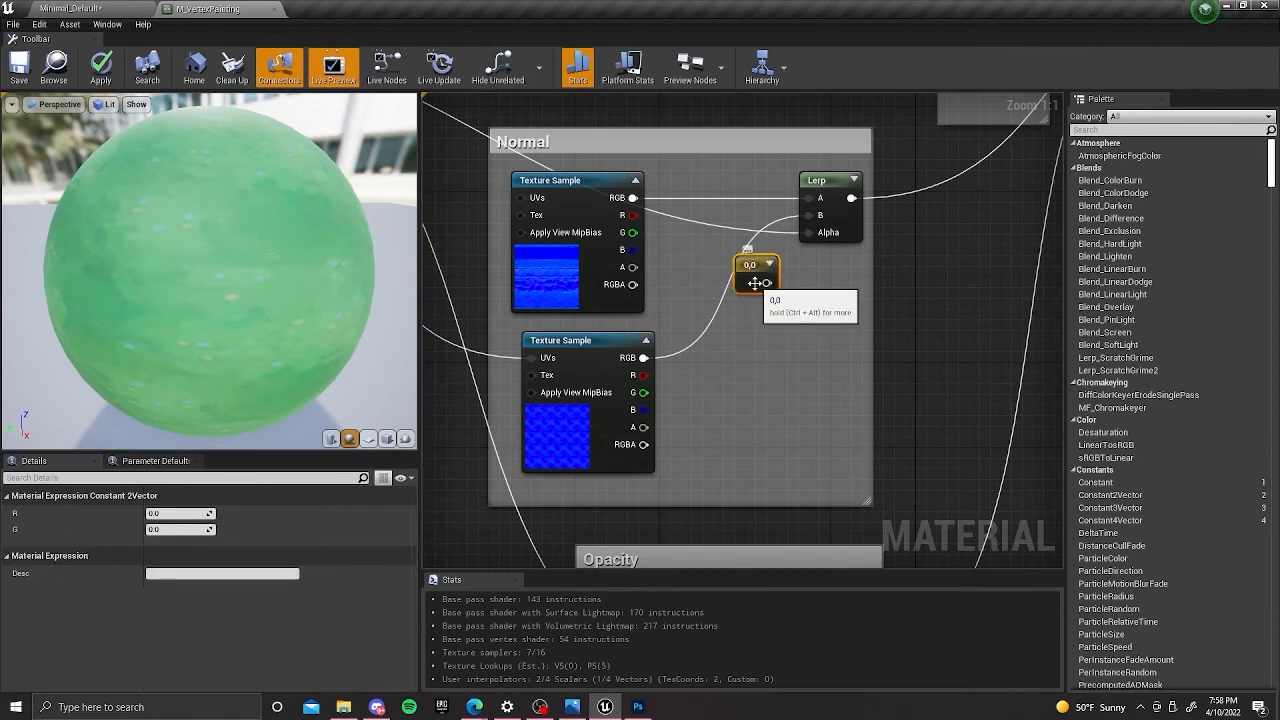
key(Delete)
Replace the Constant2Vector in the Normal group with a VectorParameter node, keeping its default name Param.
right_click(705, 287)
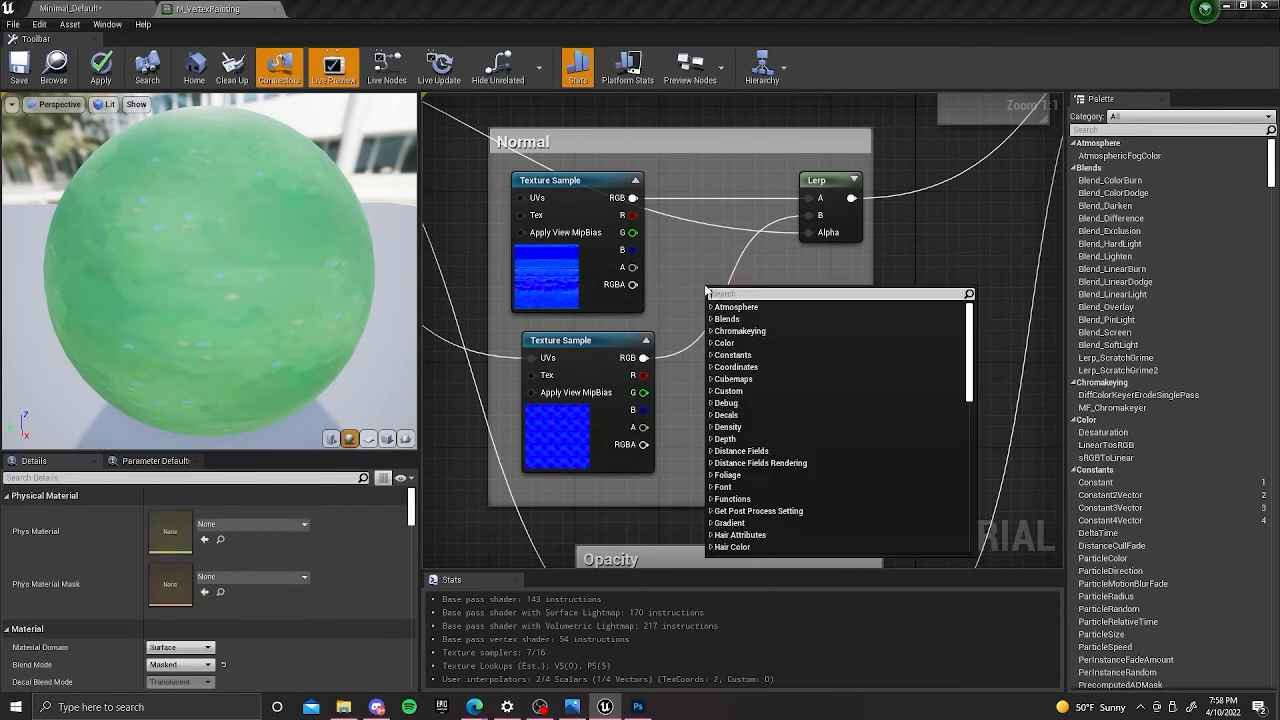
text(cons)
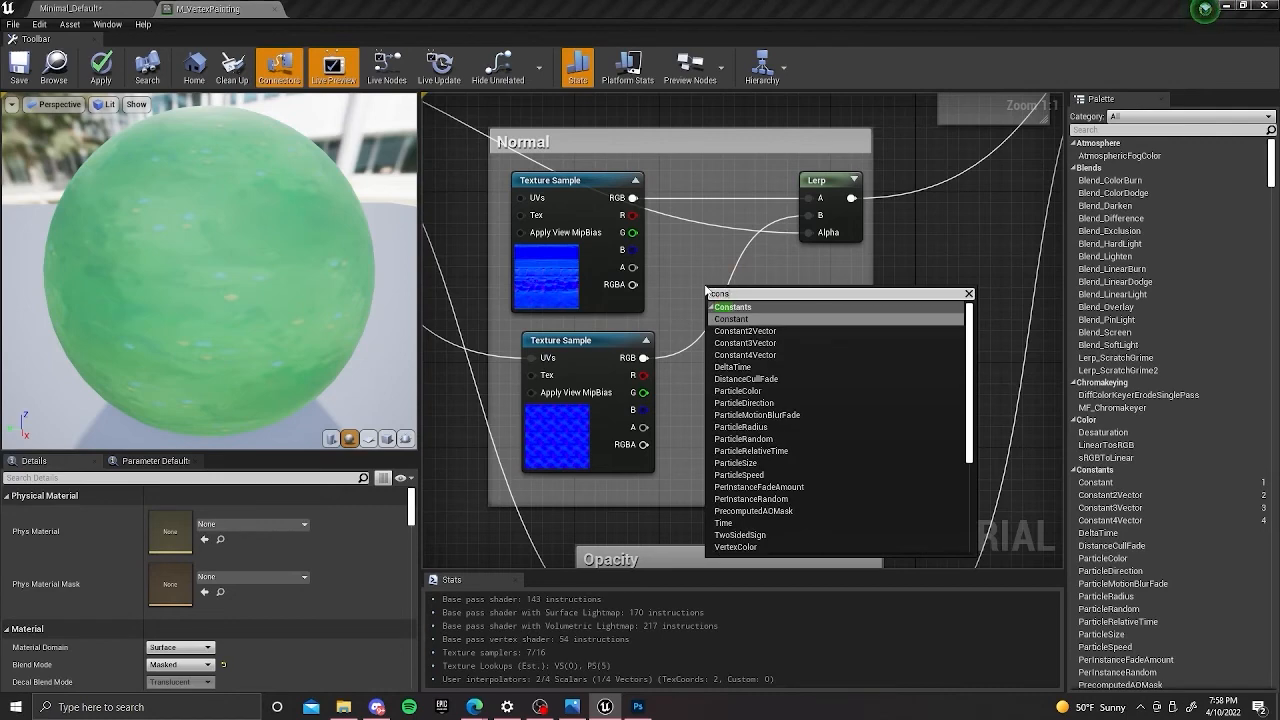
key(BackSpace)
key(BackSpace)
key(BackSpace)
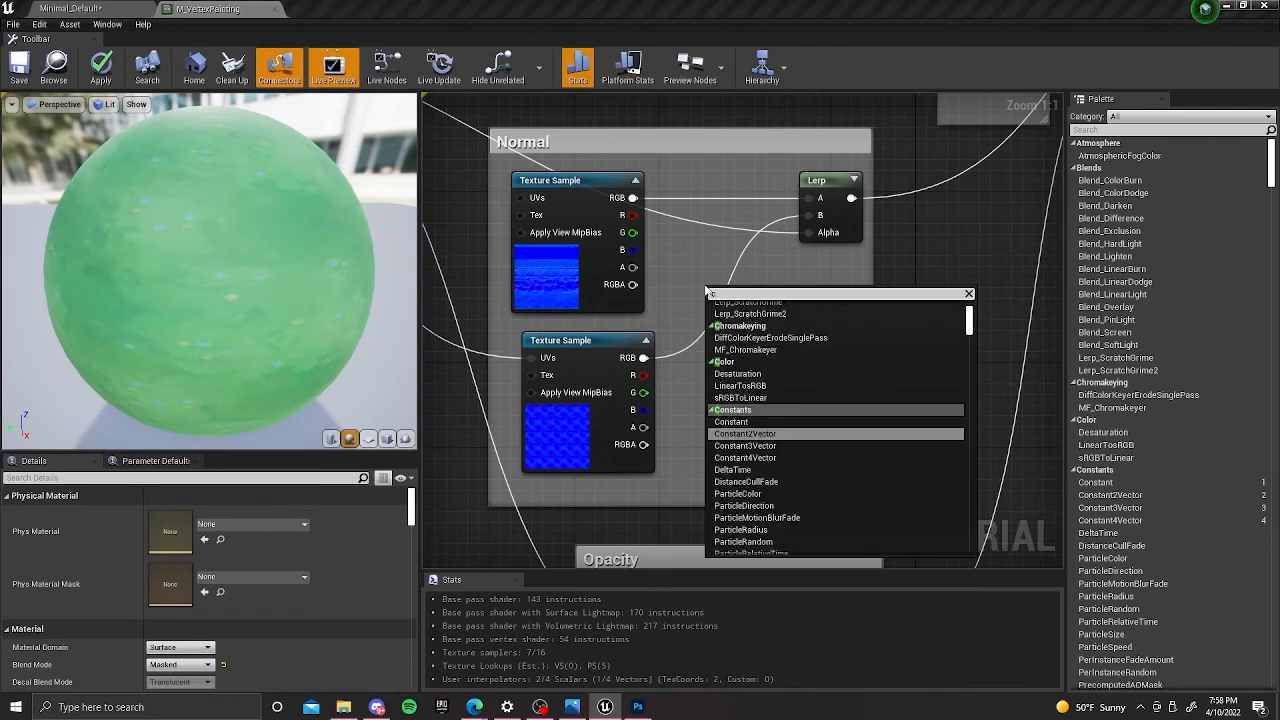
text(vec)
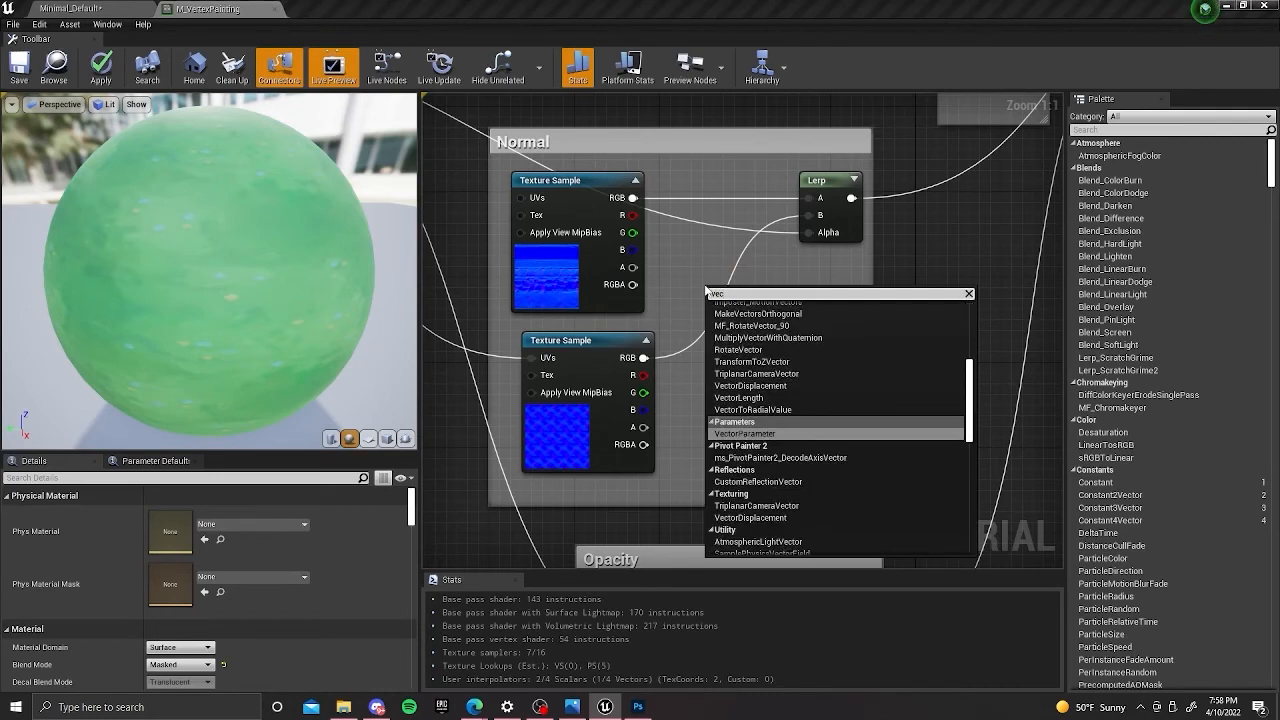
click(773, 433)
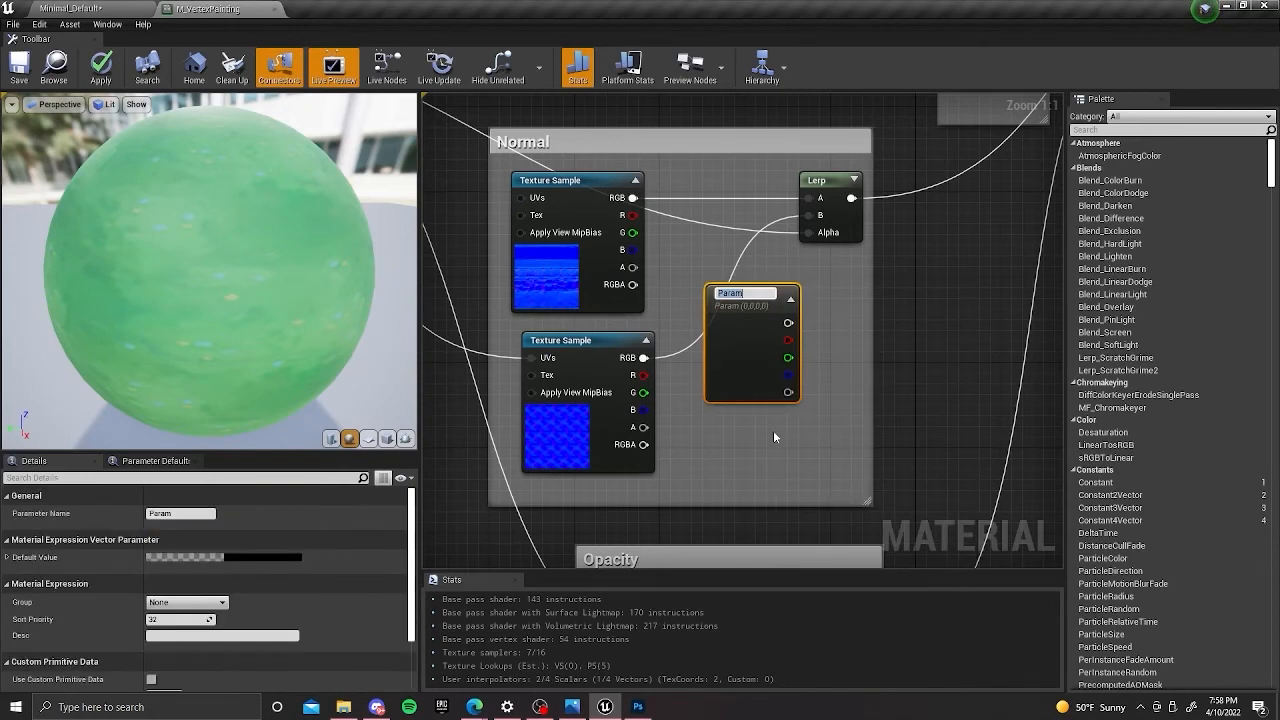
right_drag(904, 285, 950, 270)
drag(820, 314, 796, 318)
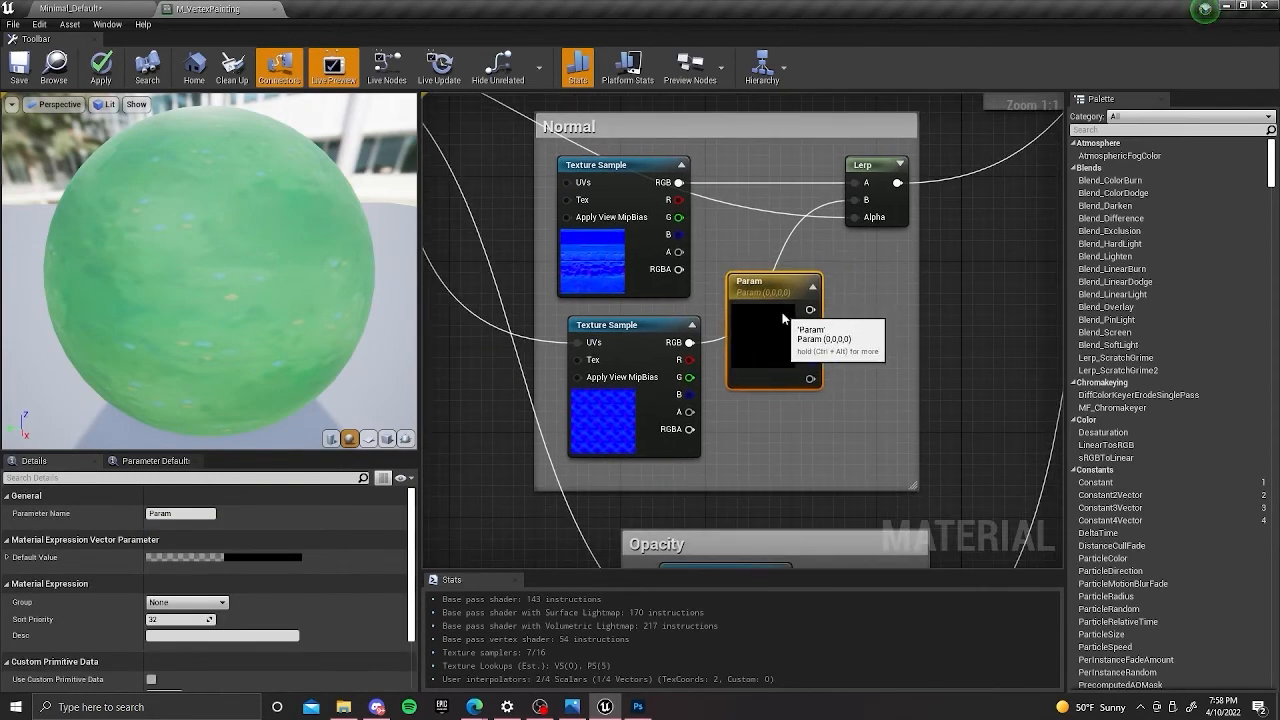
right_click(868, 287)
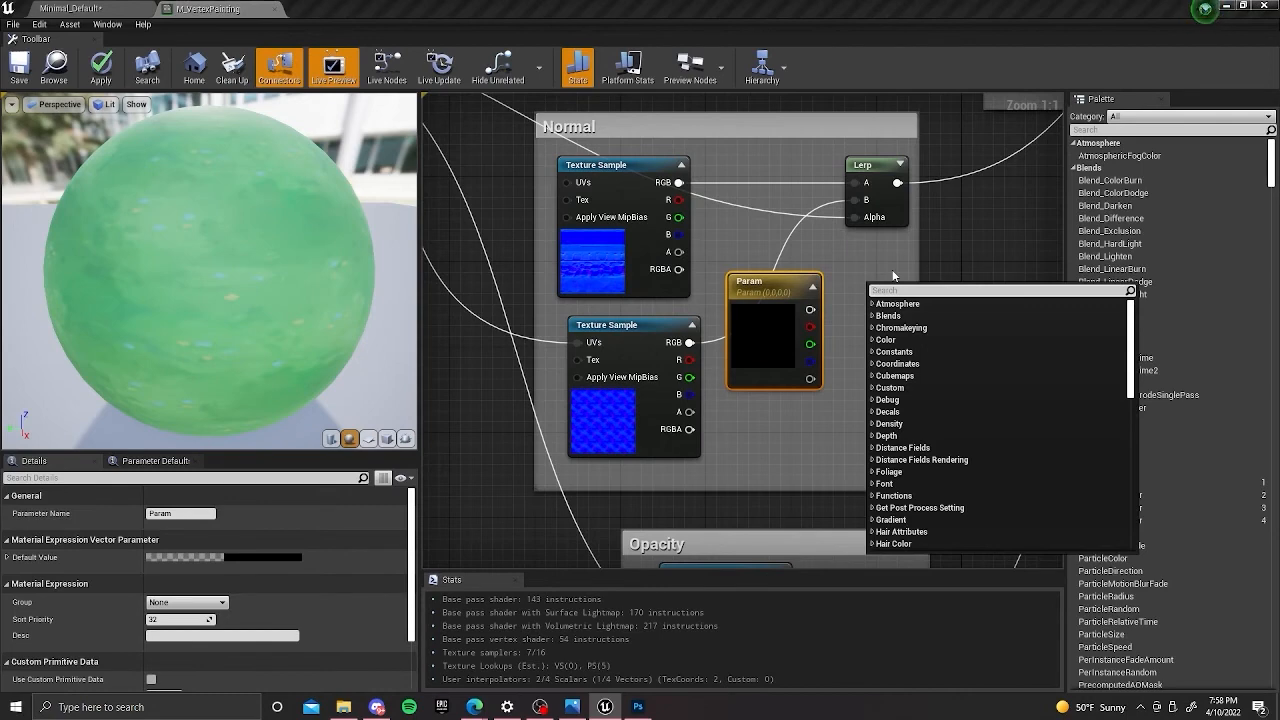
text(vec)
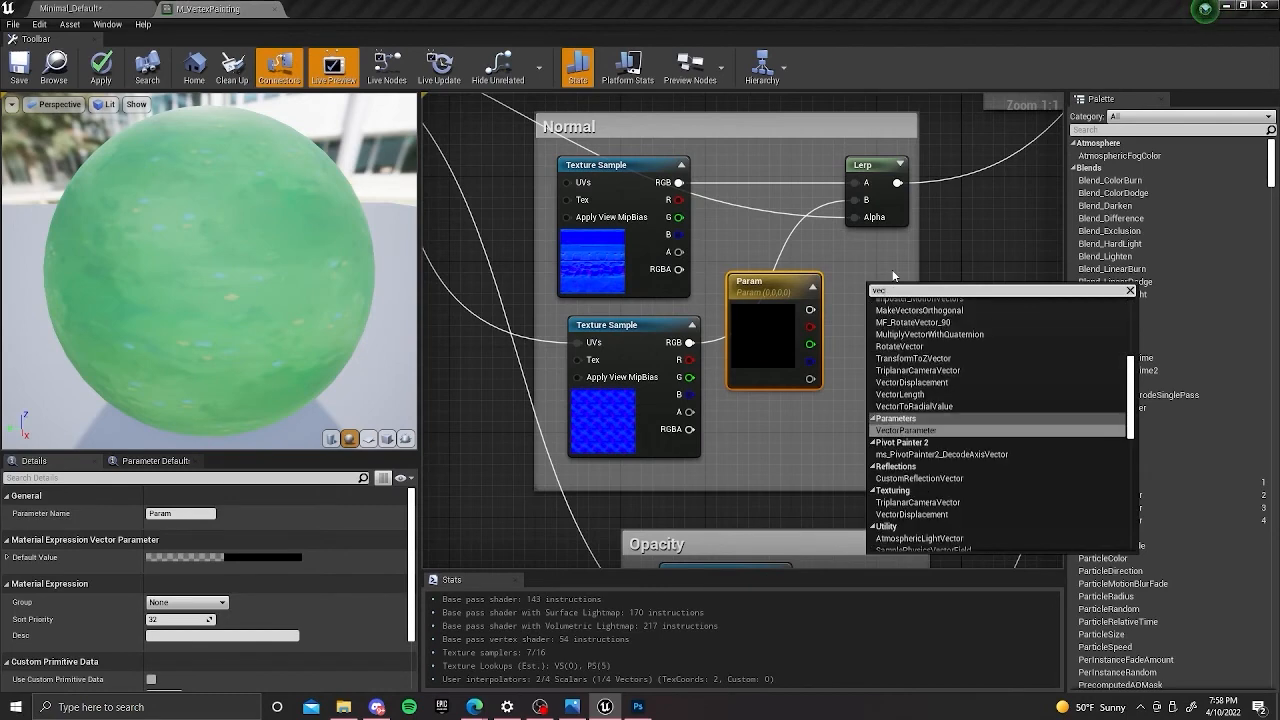
click(980, 230)
Move the new vector parameter up between the T_Trimsheet_Normal sample and the Lerp node.
click(800, 315)
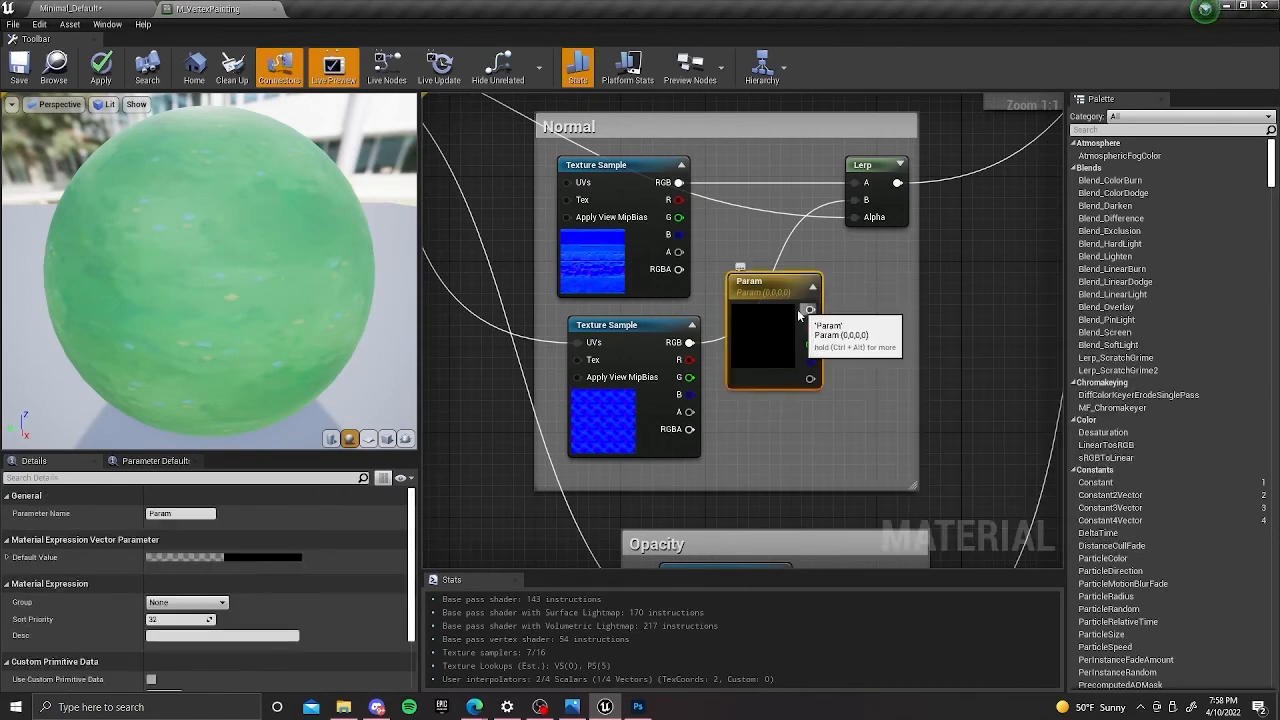
drag(800, 314, 768, 207)
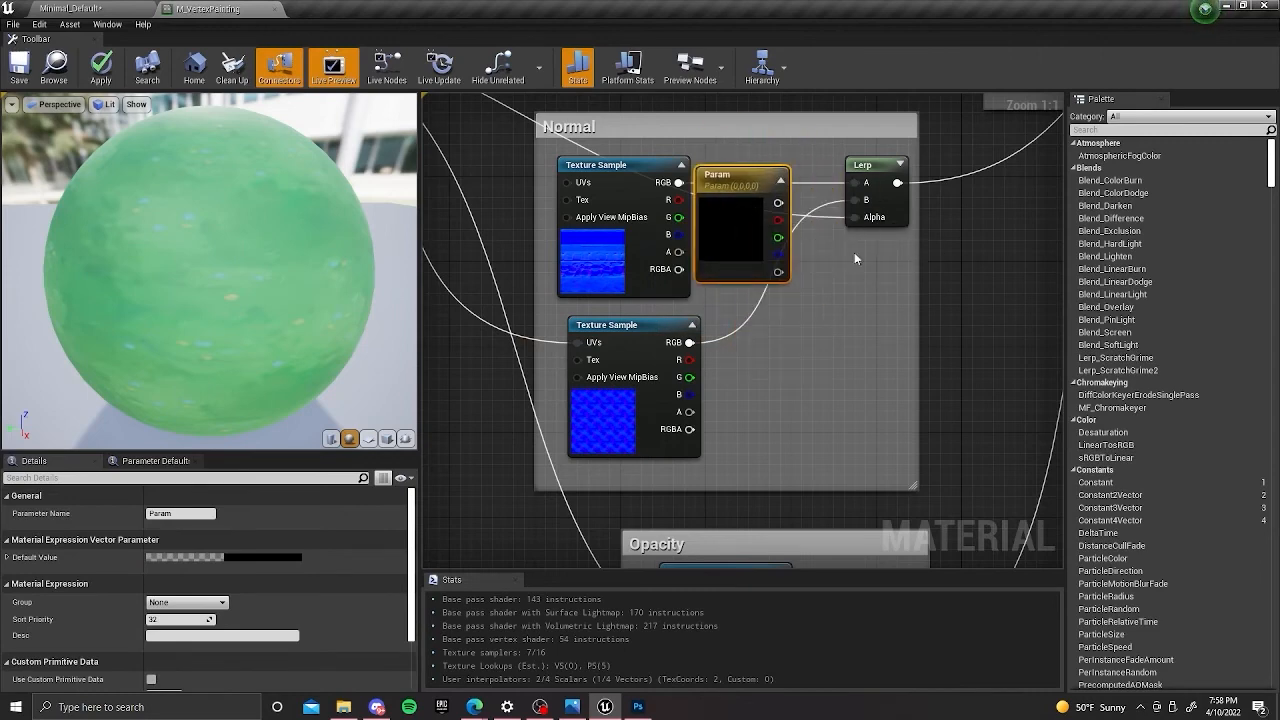
right_drag(854, 253, 882, 263)
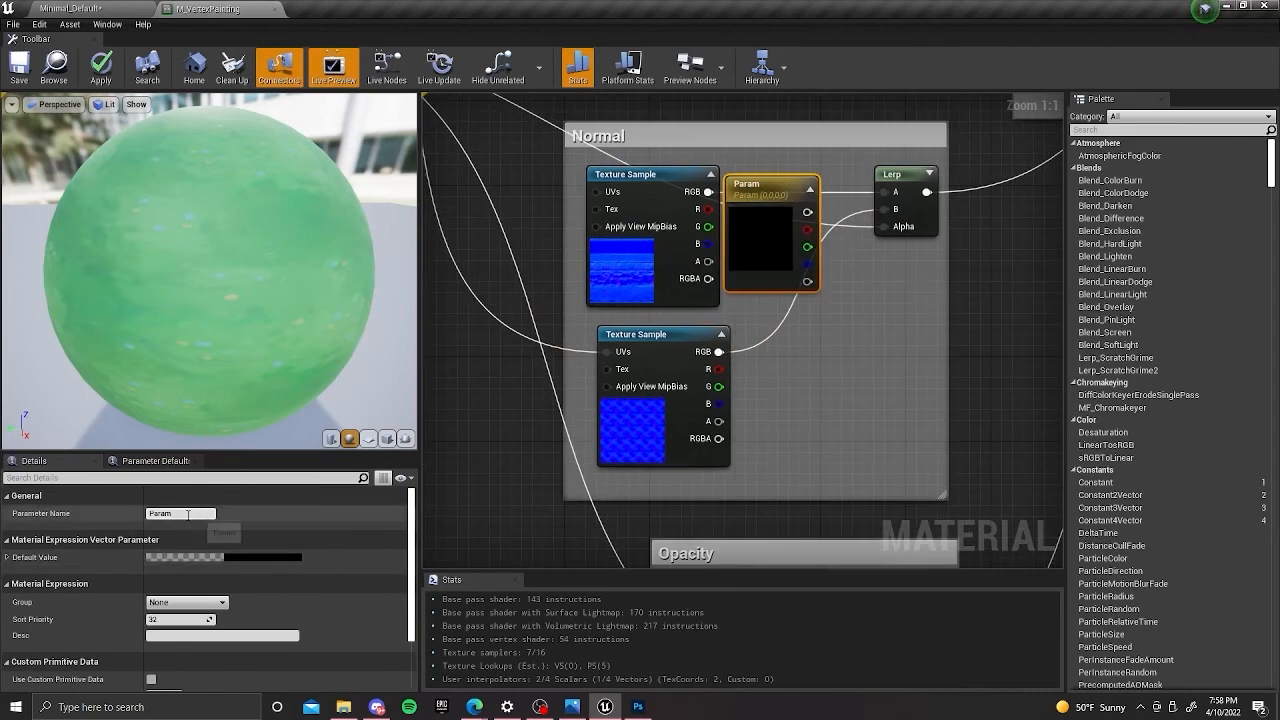
Rename the vector parameter Normal_ease and set its default color to pure blue with a B value of 1.0.
click(187, 514)
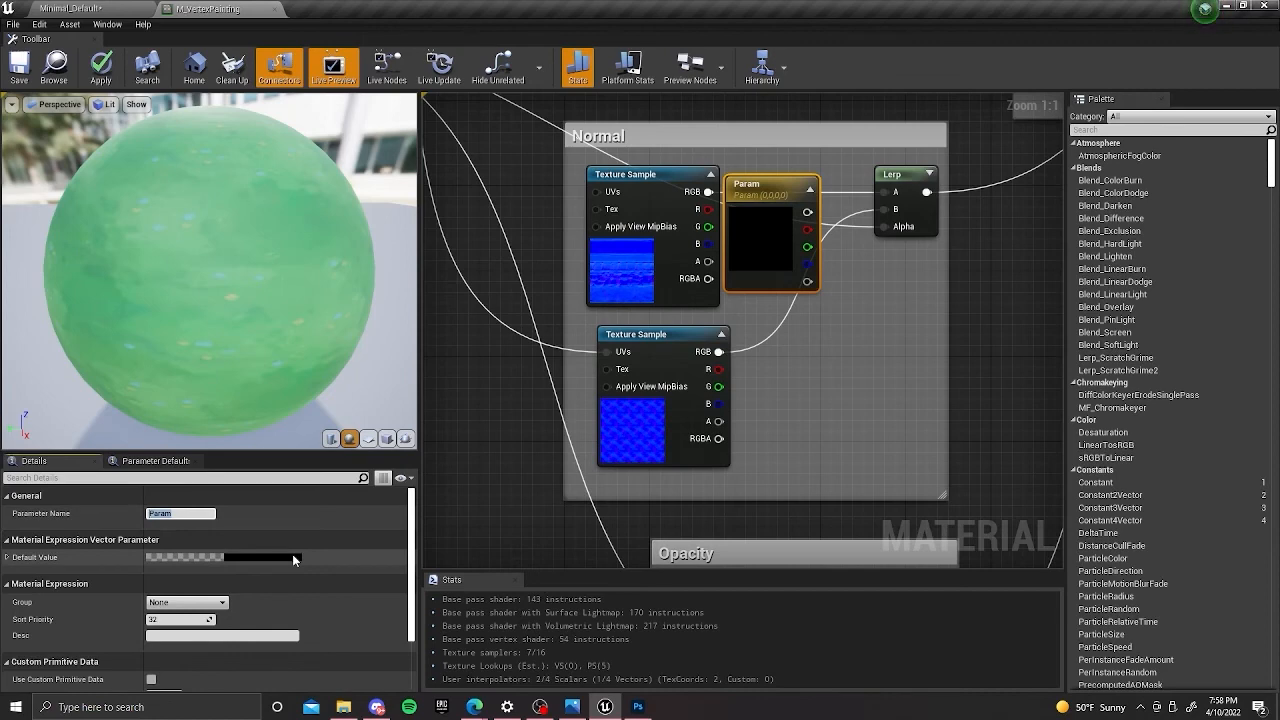
text(Normal_ease)
key(Return)
click(230, 557)
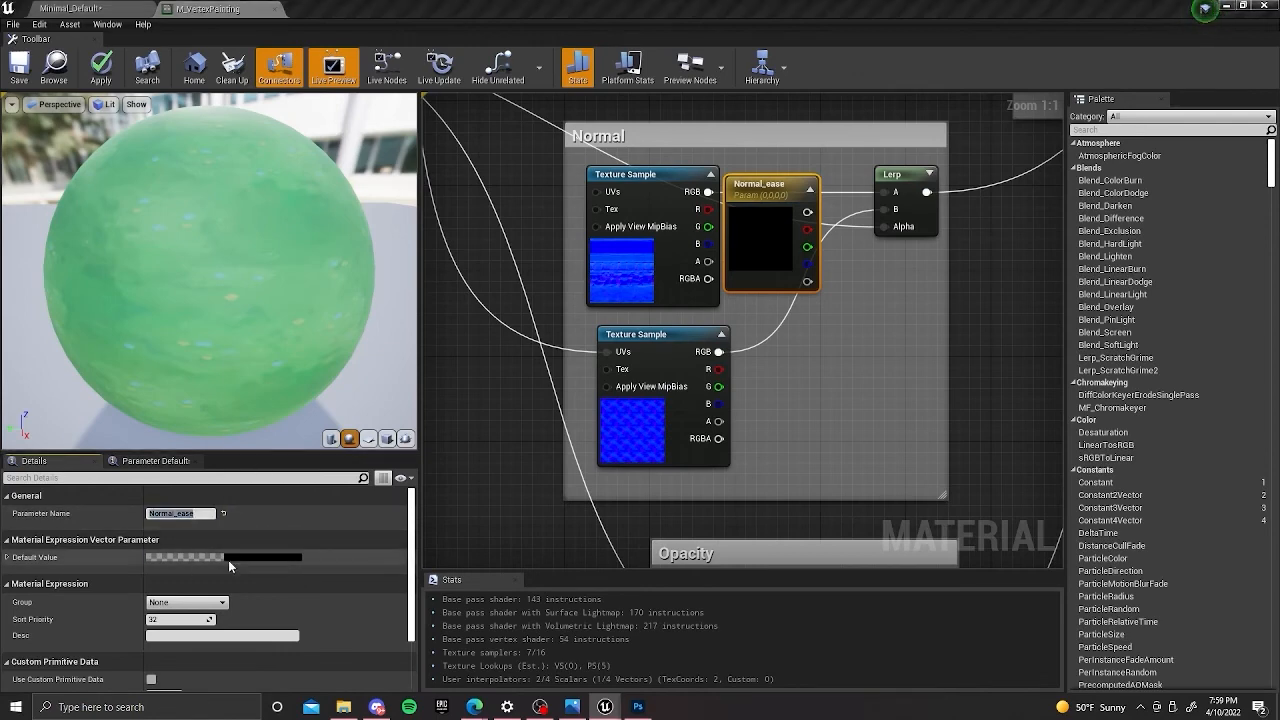
drag(256, 592, 386, 592)
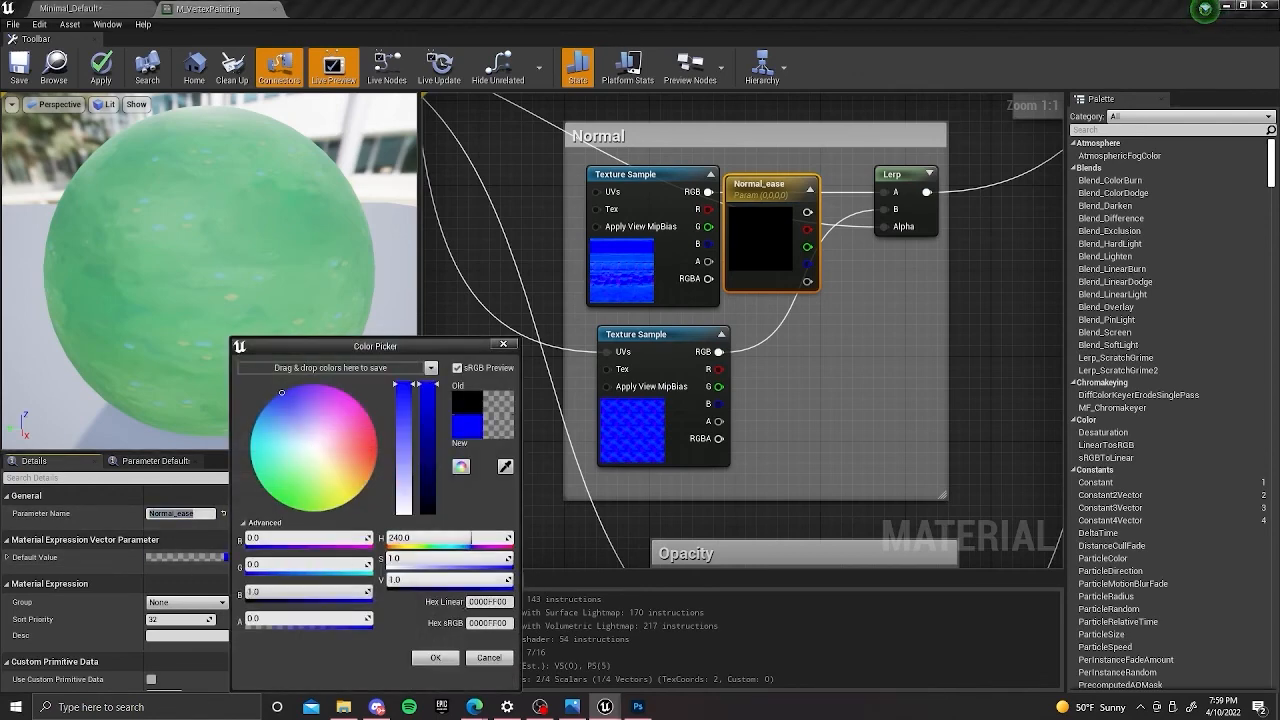
click(435, 657)
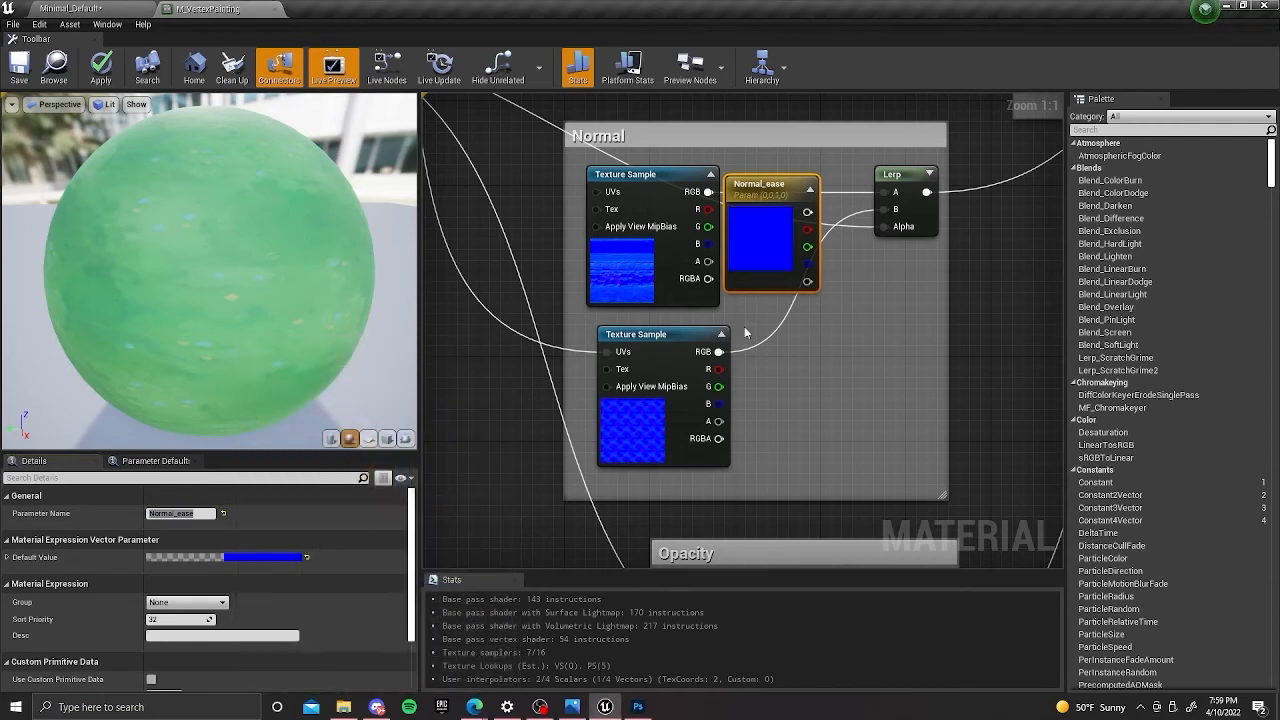
Move the T_Trimsheet_Normal sample and Normal_ease out of the Normal group, stacking the parameter beneath the sample.
right_drag(748, 333, 791, 404)
mouse_move(709, 346)
mouse_down()
mouse_move(711, 268)
mouse_move(713, 346)
mouse_up()
right_drag(737, 341, 824, 333)
drag(787, 334, 586, 317)
drag(912, 303, 567, 420)
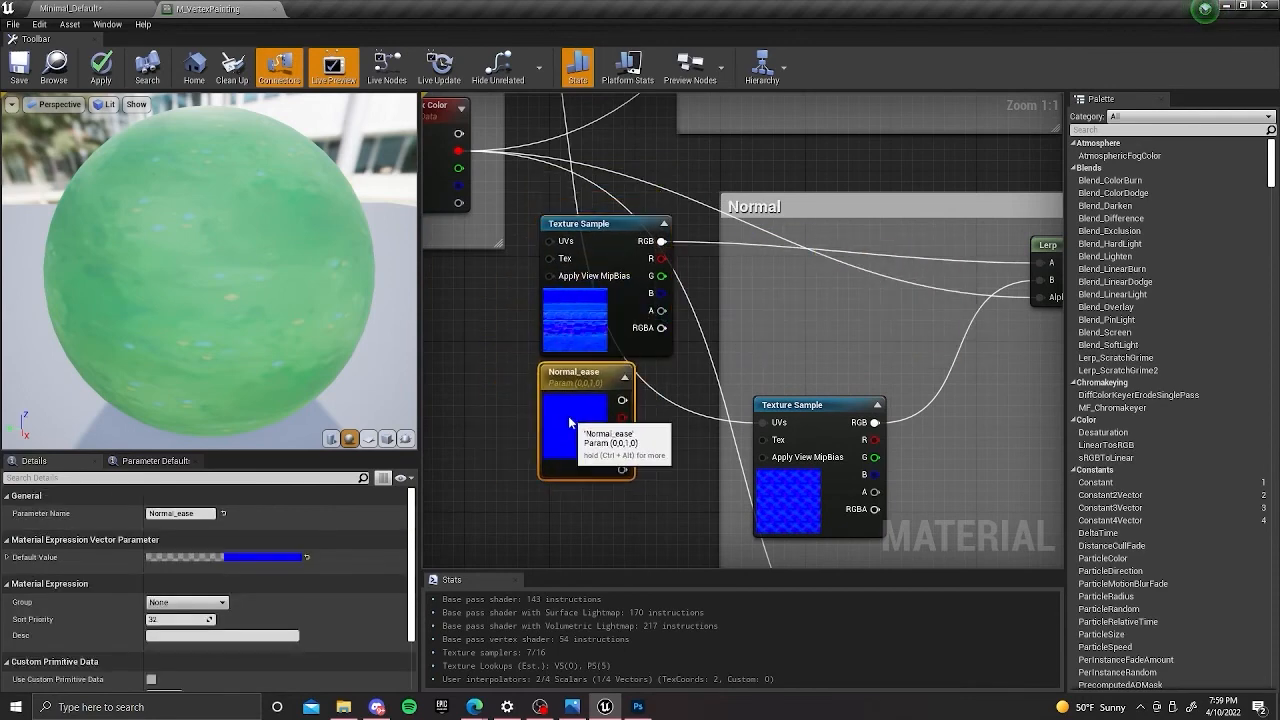
right_drag(715, 299, 683, 291)
click(648, 263)
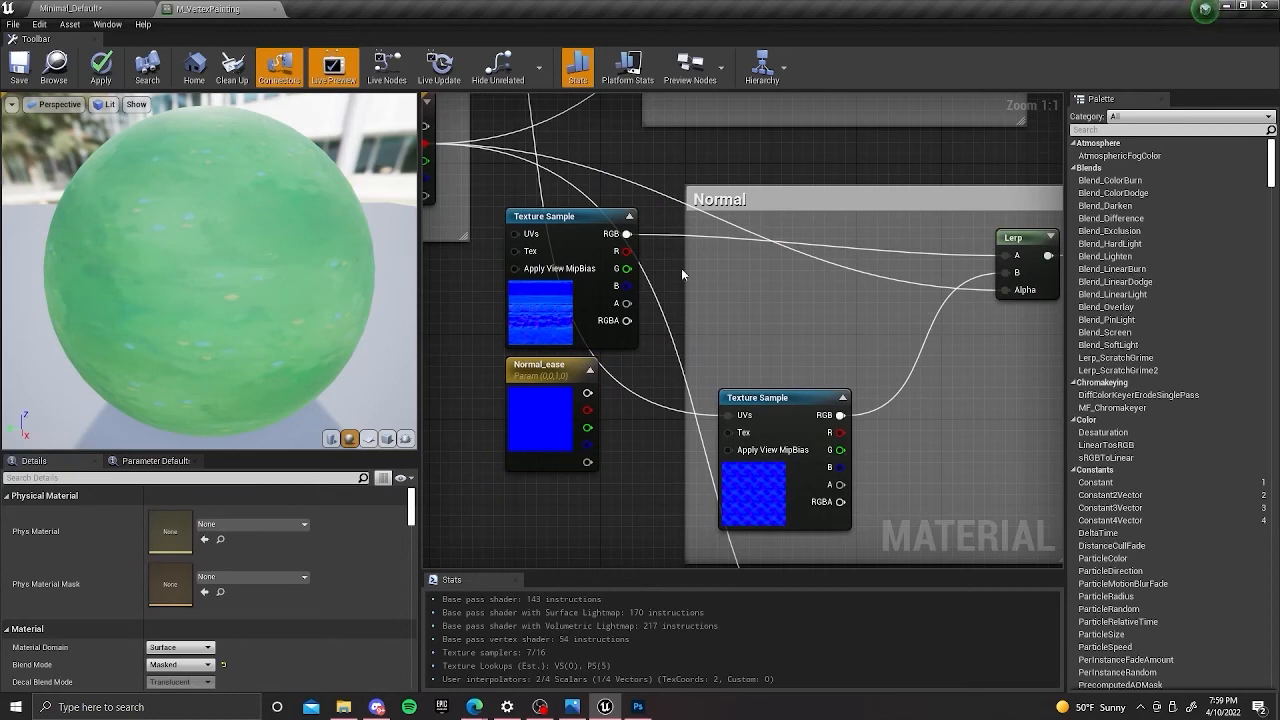
Add a Multiply node and place it inside the Normal group between the T_Trimsheet_Normal sample and the Lerp.
right_click(682, 273)
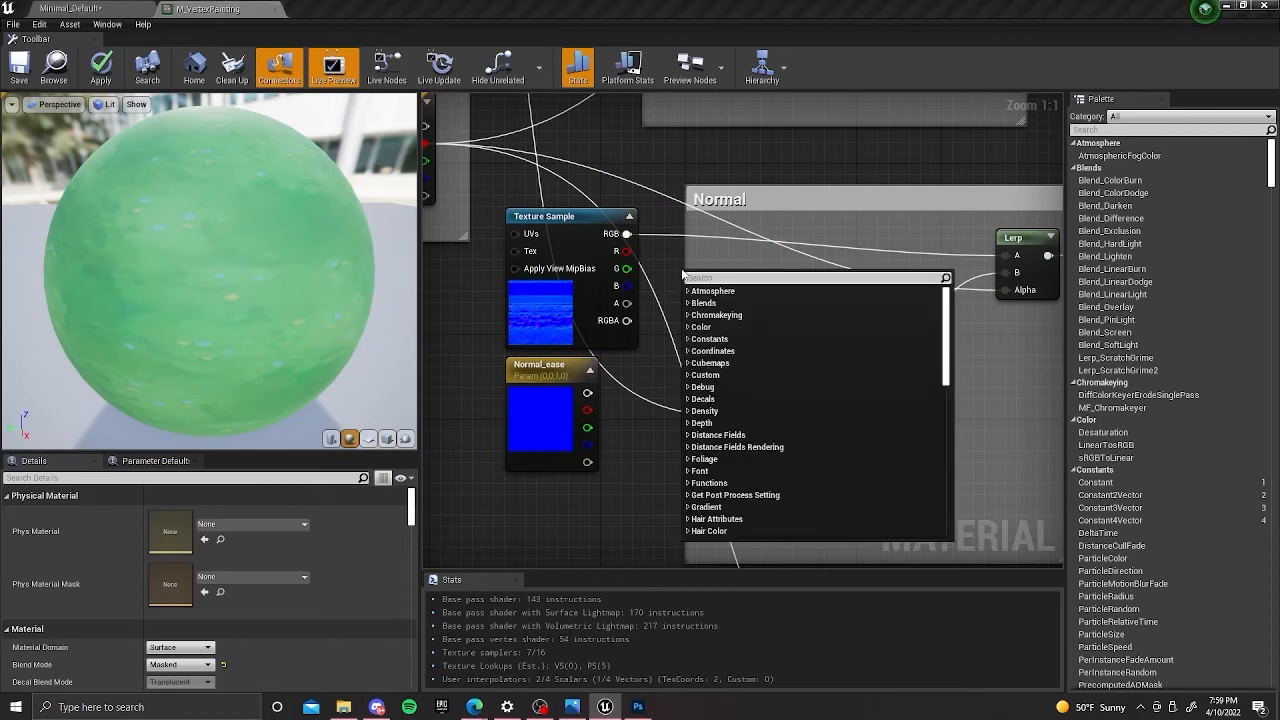
text(mul)
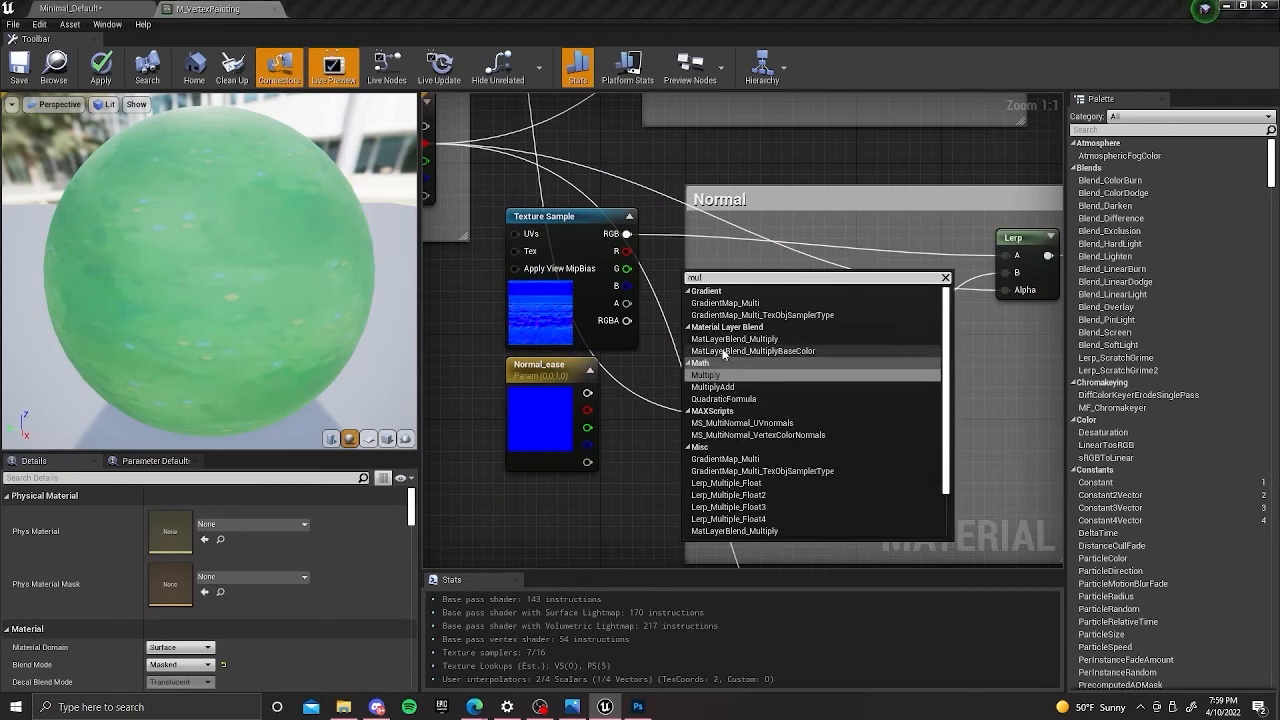
click(662, 246)
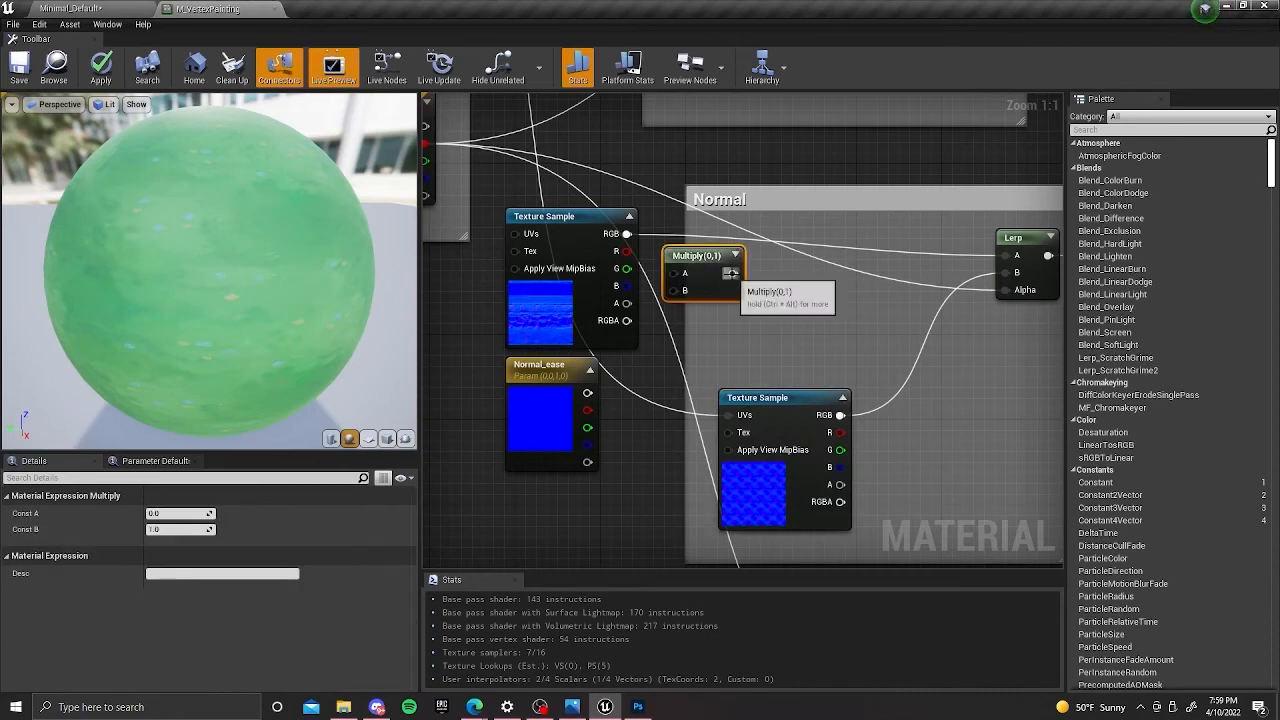
drag(705, 261, 759, 278)
Feed the T_Trimsheet_Normal RGB and Normal_ease into Multiply's A and B, and connect the product to the Lerp's A input.
drag(600, 234, 740, 290)
right_drag(740, 290, 656, 282)
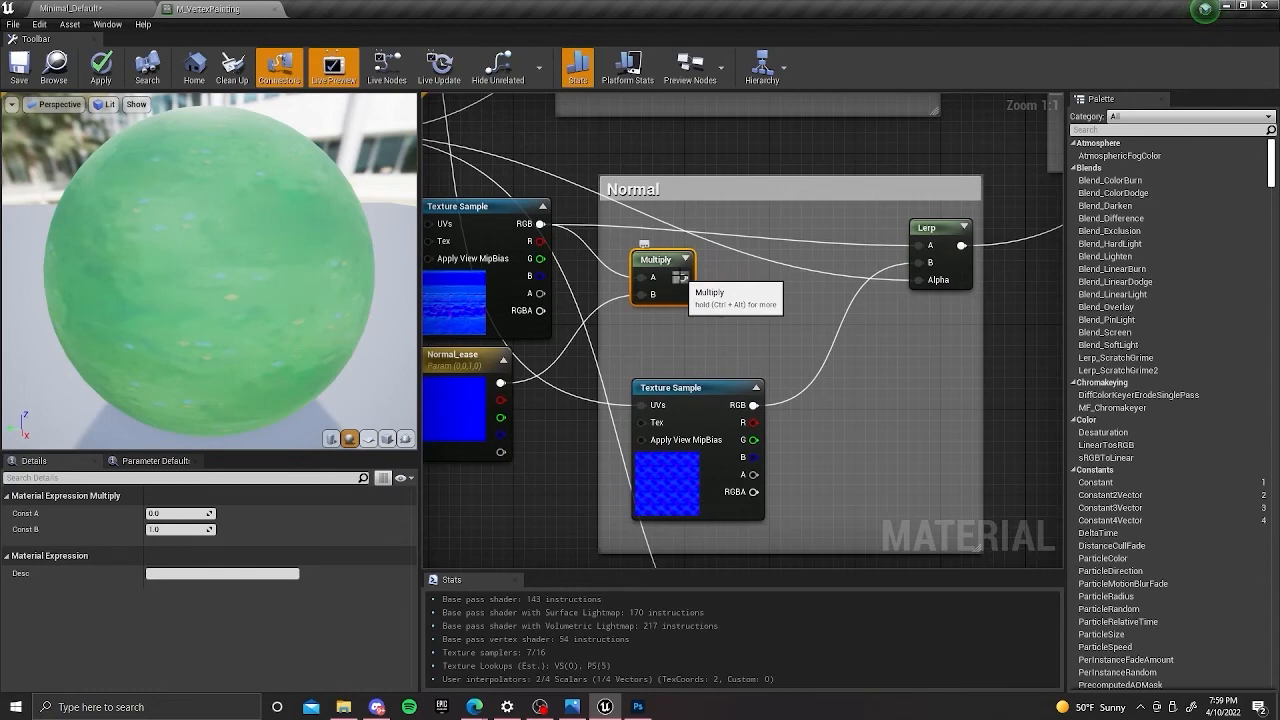
drag(682, 278, 928, 247)
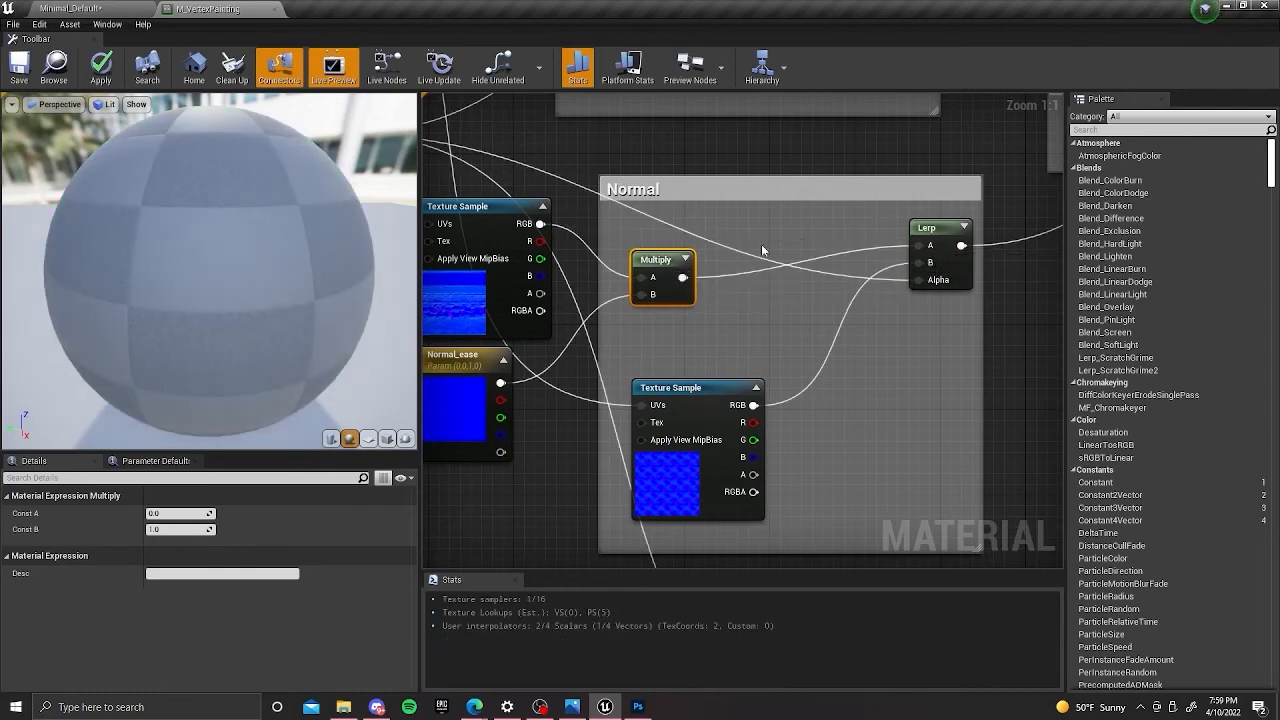
Shift Normal_ease slightly toward the Multiply node and save the M_VertexPainting material.
right_drag(572, 334, 625, 300)
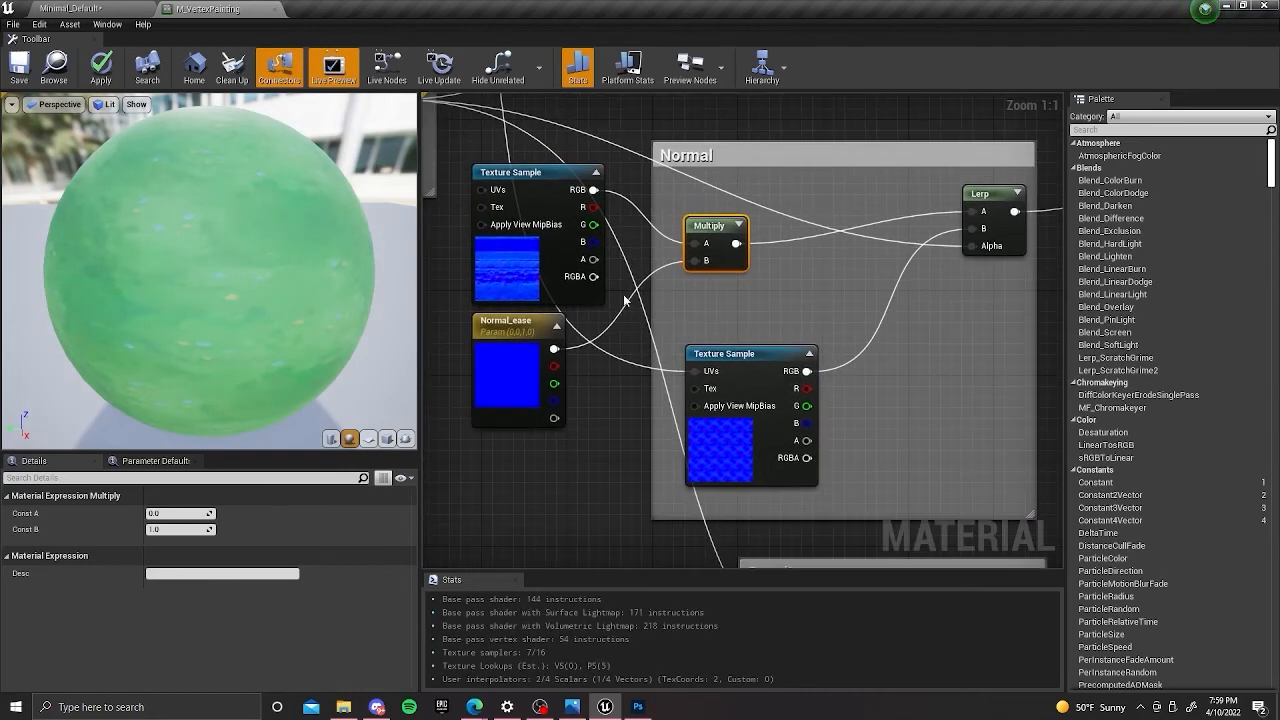
click(530, 345)
drag(530, 345, 552, 345)
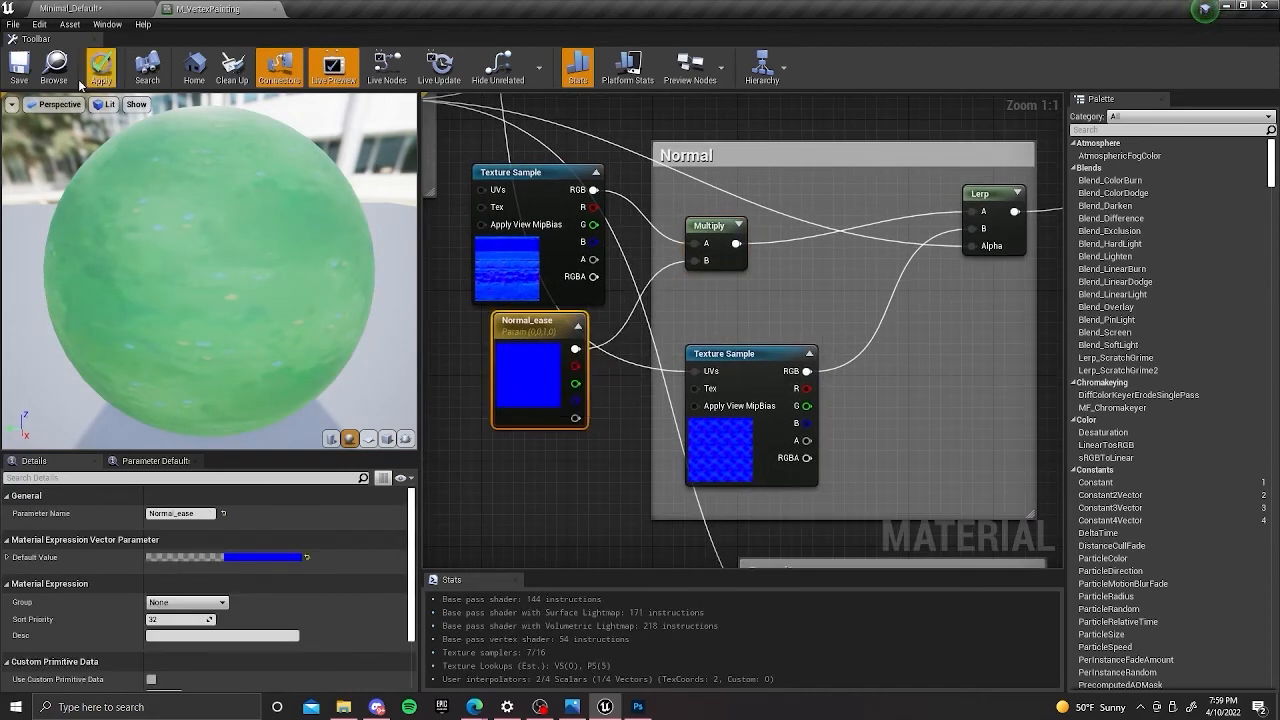
click(19, 66)
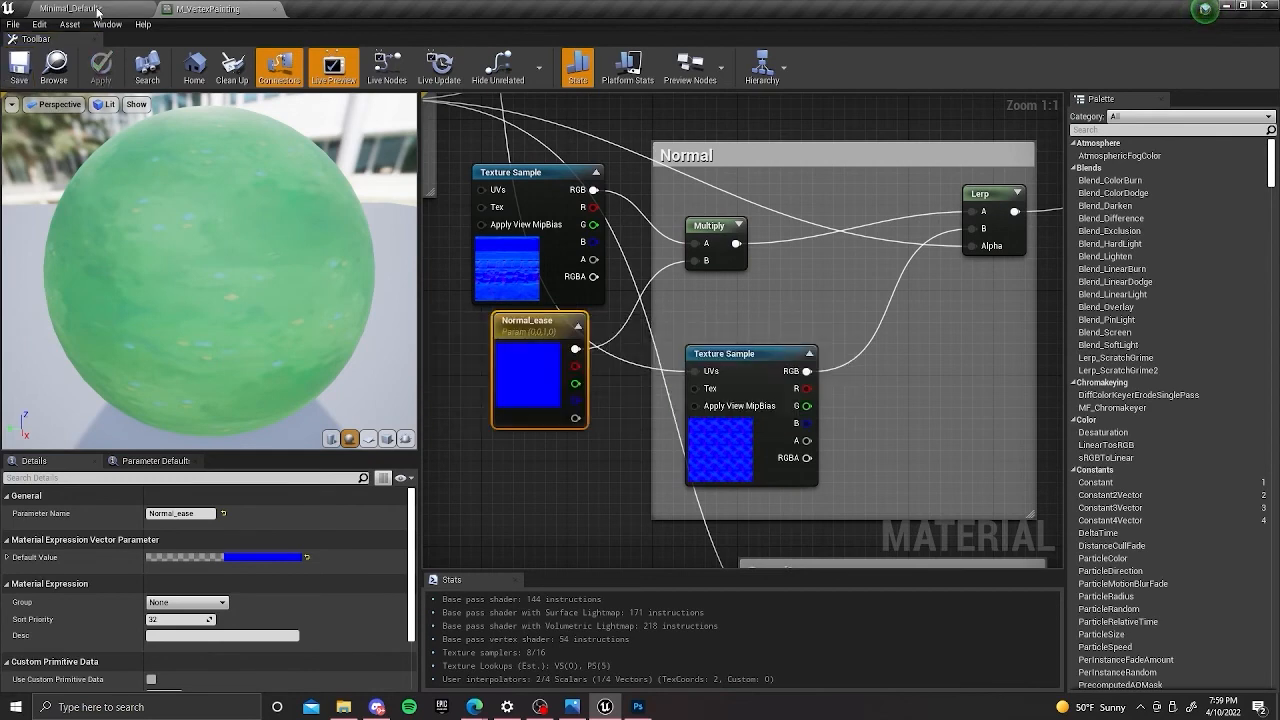
Return to the level and examine the normal detail on MaterialSphere up close.
click(98, 12)
right_drag(659, 238, 629, 251)
key(w)
alt+drag(629, 251, 582, 199)
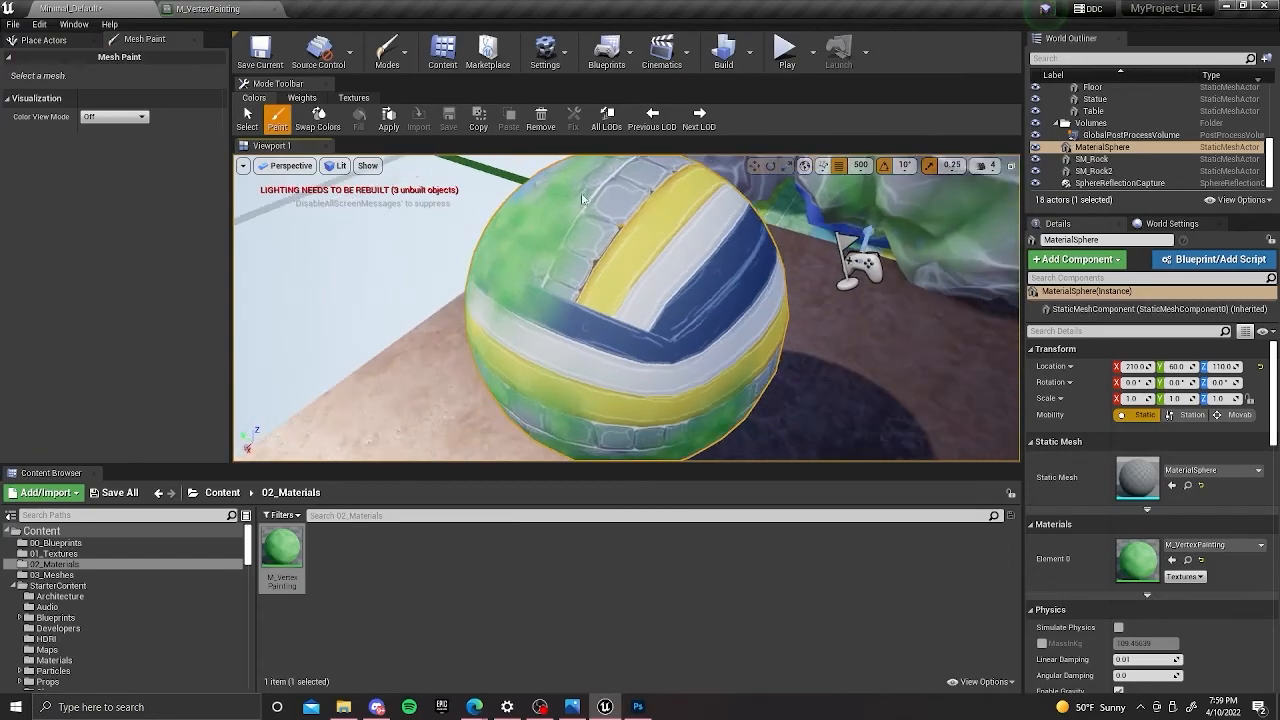
Undock the M_VertexPainting editor into its own window beside the level viewport and make that window taller.
drag(215, 8, 961, 178)
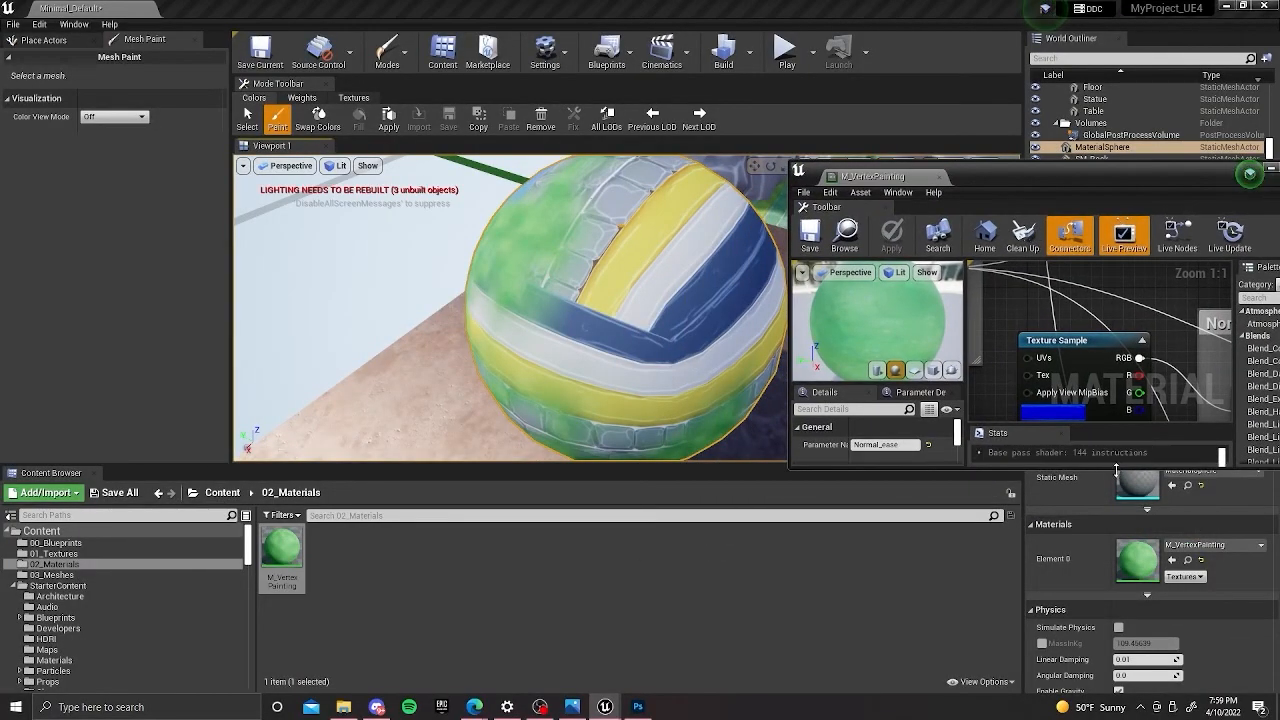
drag(1118, 466, 1115, 655)
right_drag(1104, 367, 1084, 350)
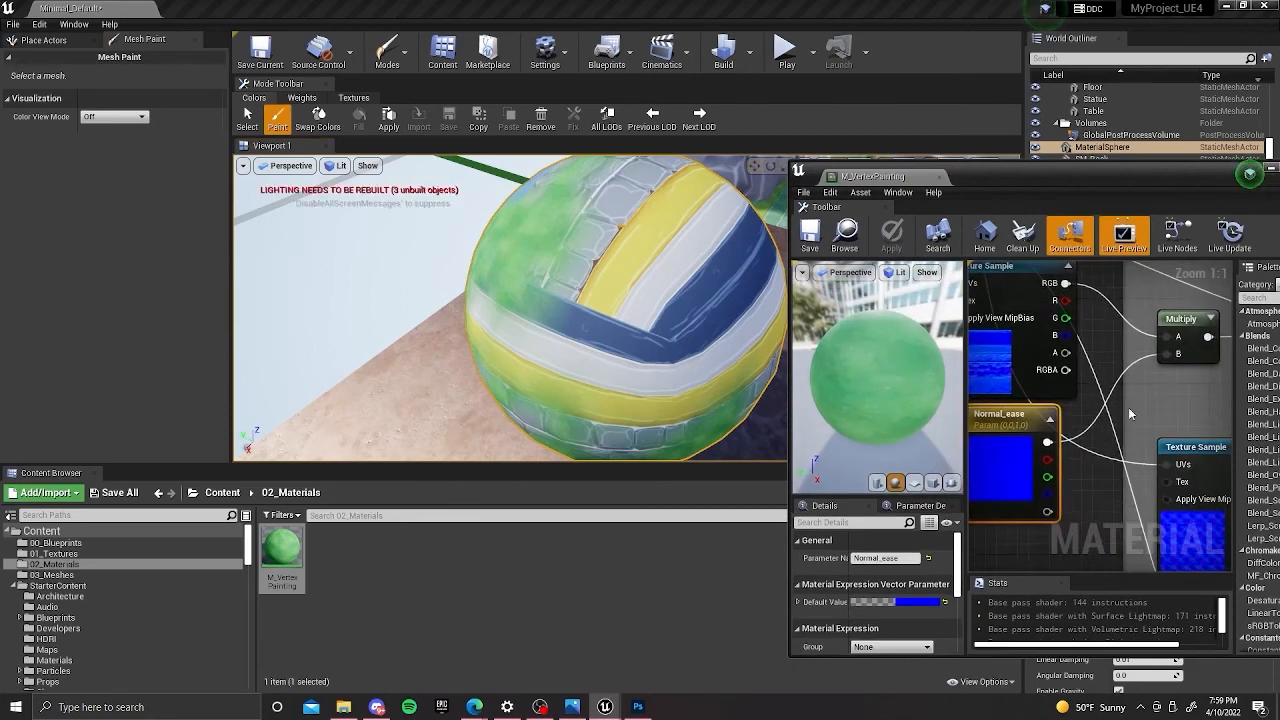
Connect the T_Trimsheet_Normal RGB output directly to the Lerp's A input, bypassing the Multiply, and save the material.
right_drag(1128, 407, 1065, 407)
scroll(1065, 376, down, 1)
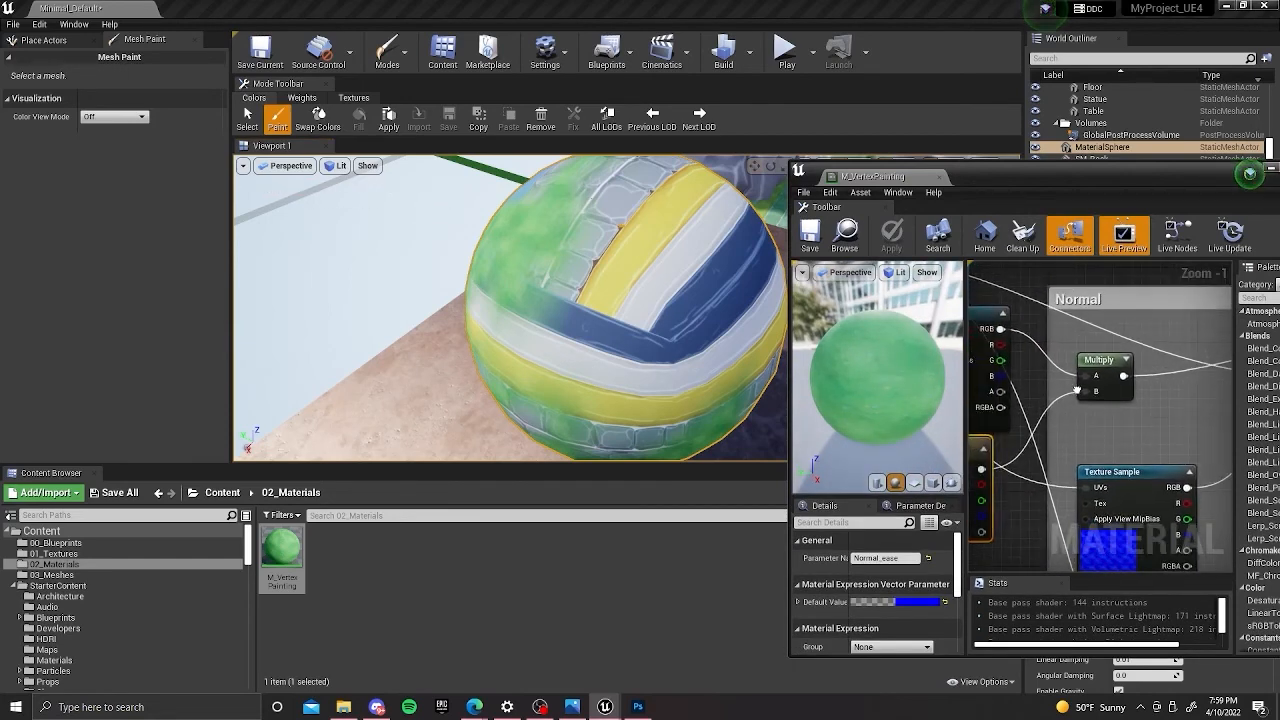
scroll(1085, 343, down, 1)
scroll(1110, 352, down, 3)
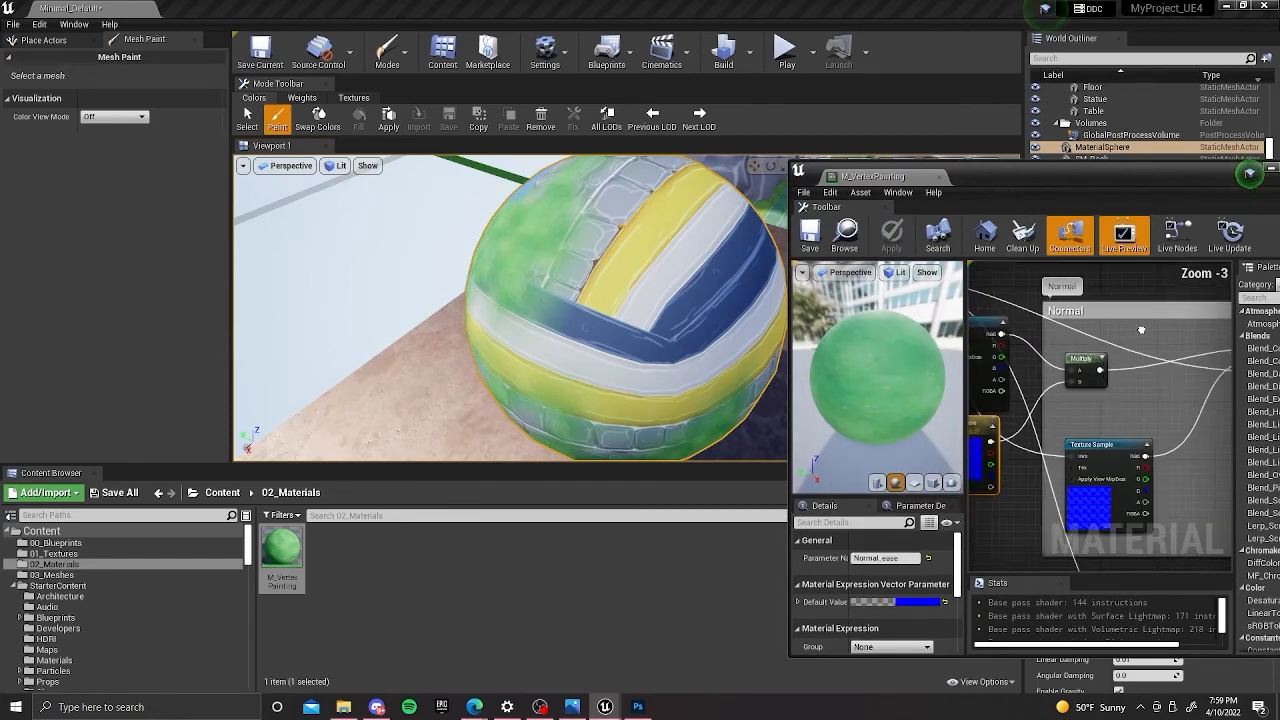
right_drag(1080, 373, 1050, 385)
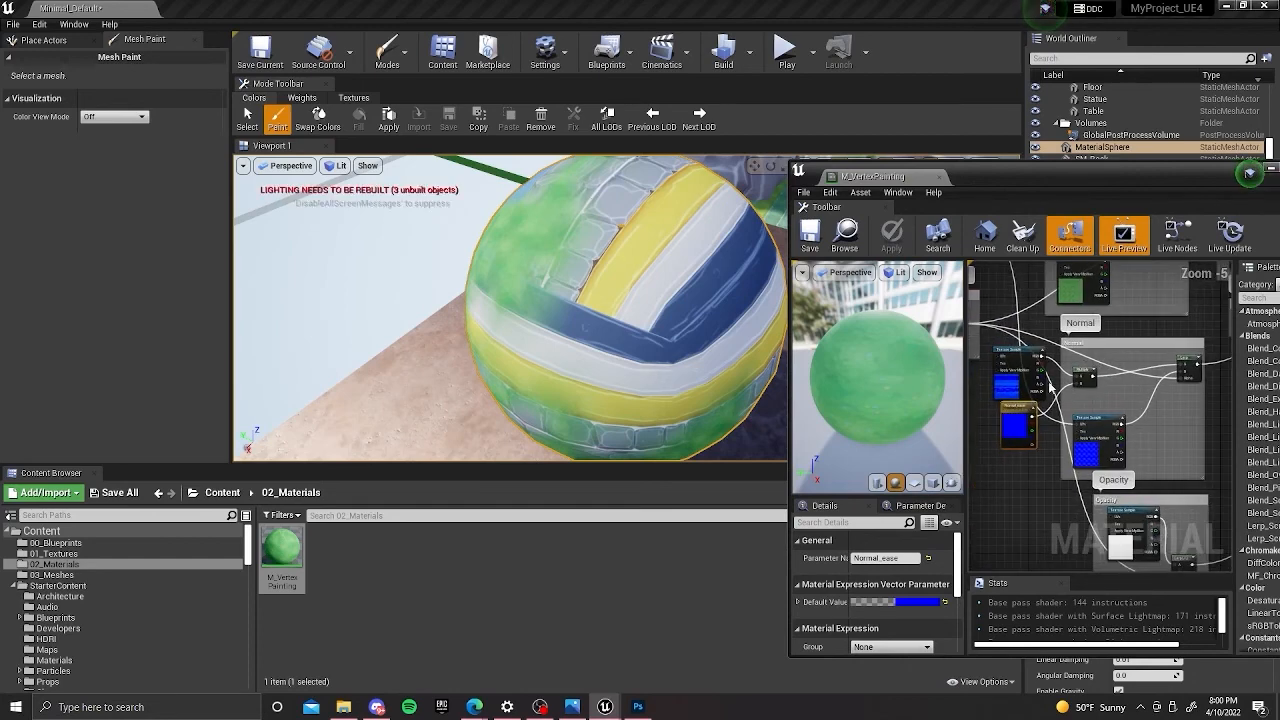
drag(1043, 358, 1186, 371)
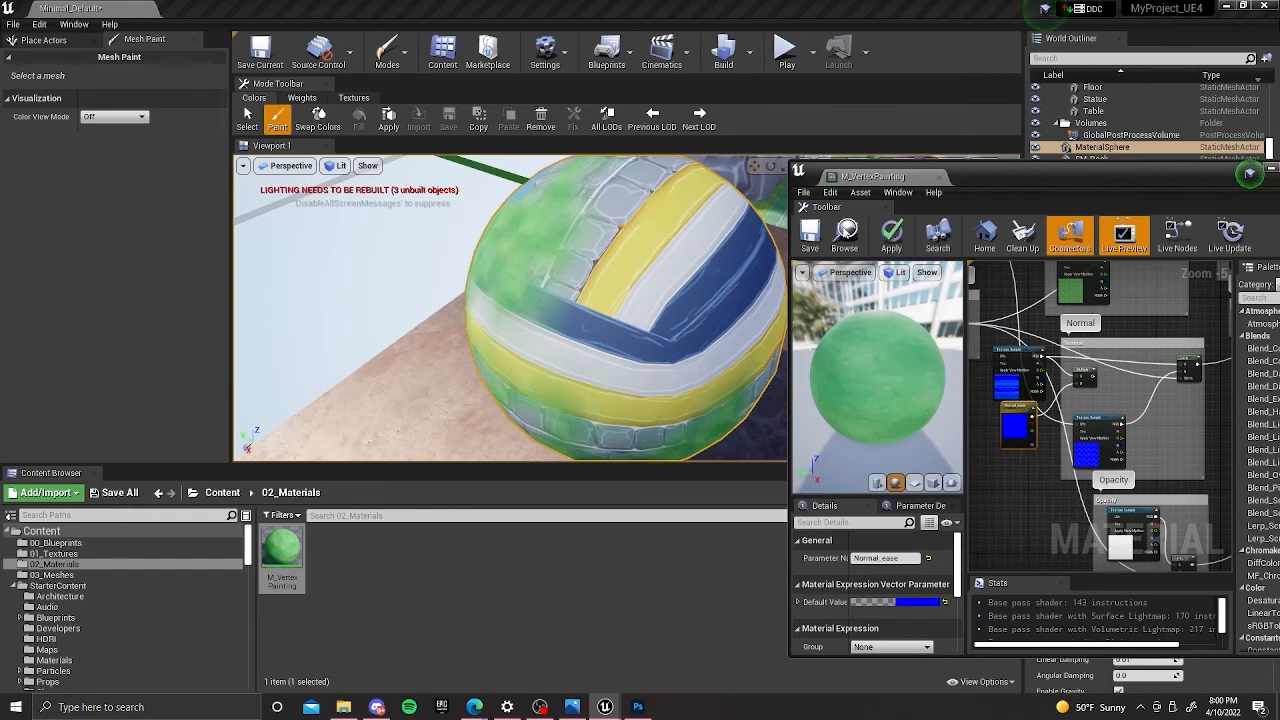
click(810, 235)
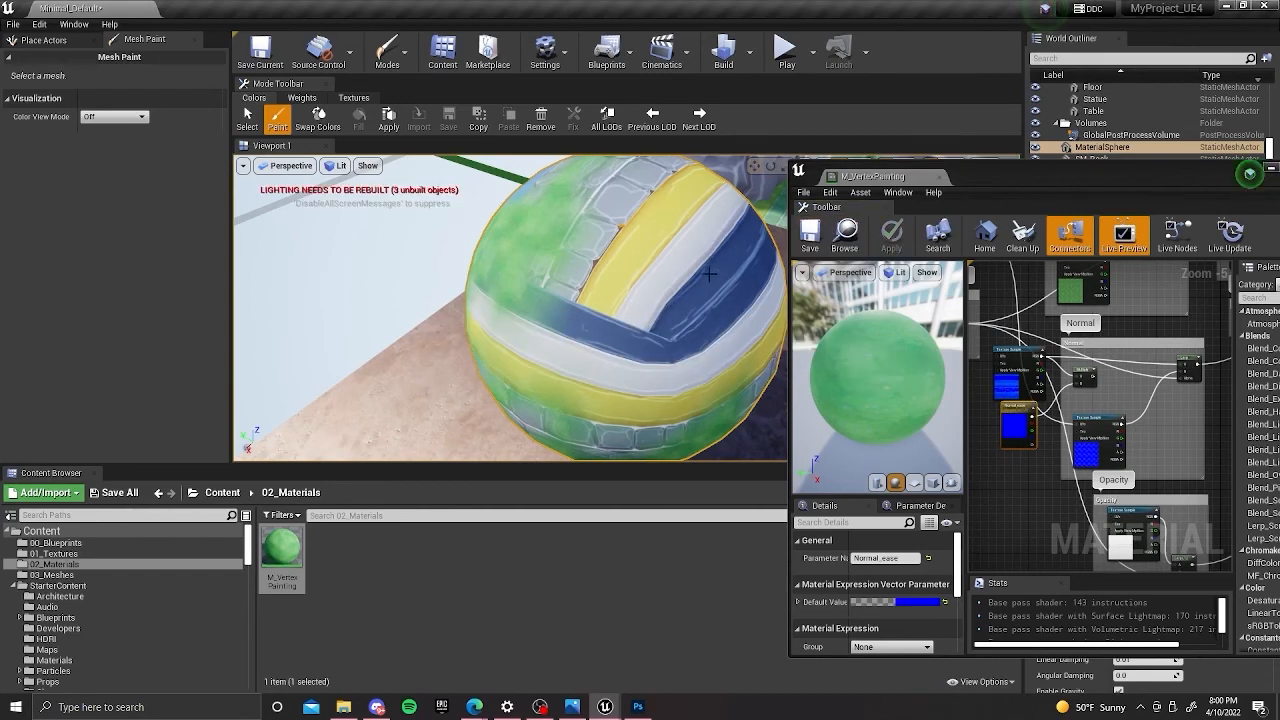
Inspect MaterialSphere's painted surface from several angles with the Multiply bypassed.
mouse_move(706, 261)
alt+mouse_down()
mouse_move(765, 240)
mouse_move(785, 215)
alt+mouse_up()
mouse_move(643, 226)
alt+mouse_down()
mouse_move(665, 190)
mouse_move(655, 200)
alt+mouse_up()
mouse_move(643, 260)
alt+mouse_down()
mouse_move(650, 225)
mouse_move(640, 255)
mouse_move(745, 255)
mouse_move(665, 255)
mouse_move(735, 262)
alt+mouse_up()
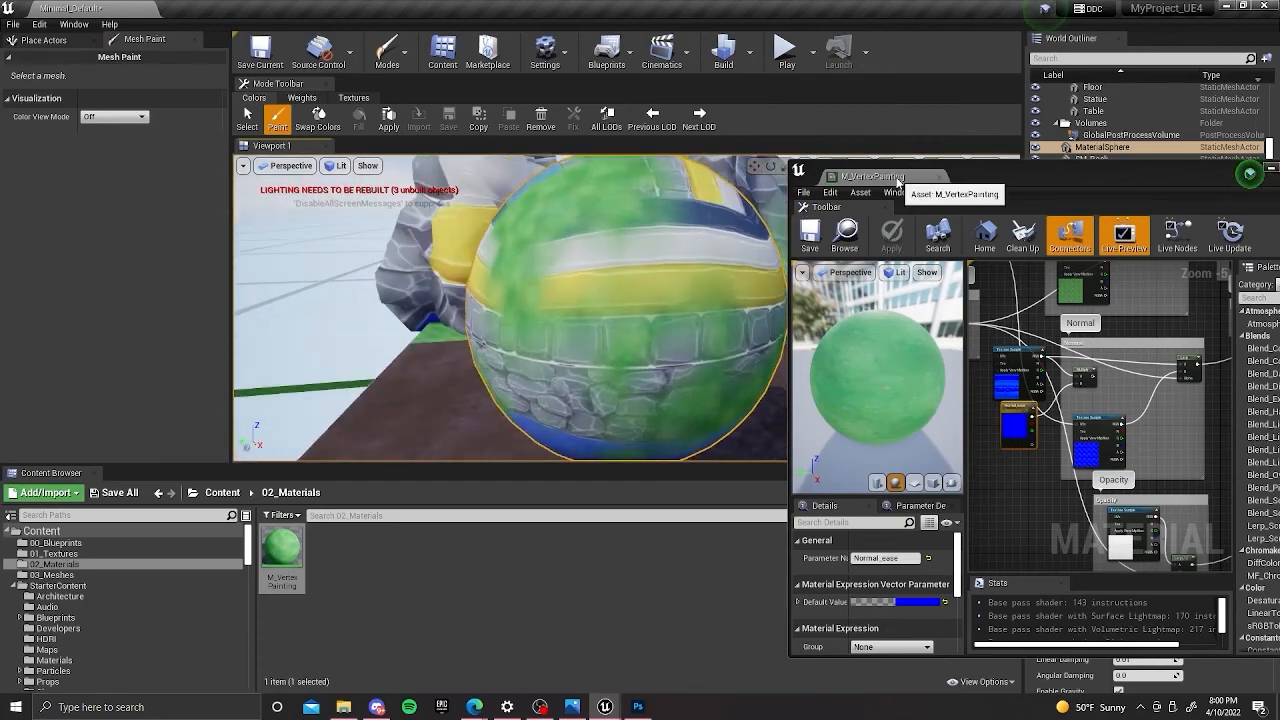
Dock the M_VertexPainting editor back into the main window and frame the Normal group's nodes.
drag(874, 177, 620, 3)
scroll(719, 318, up, 6)
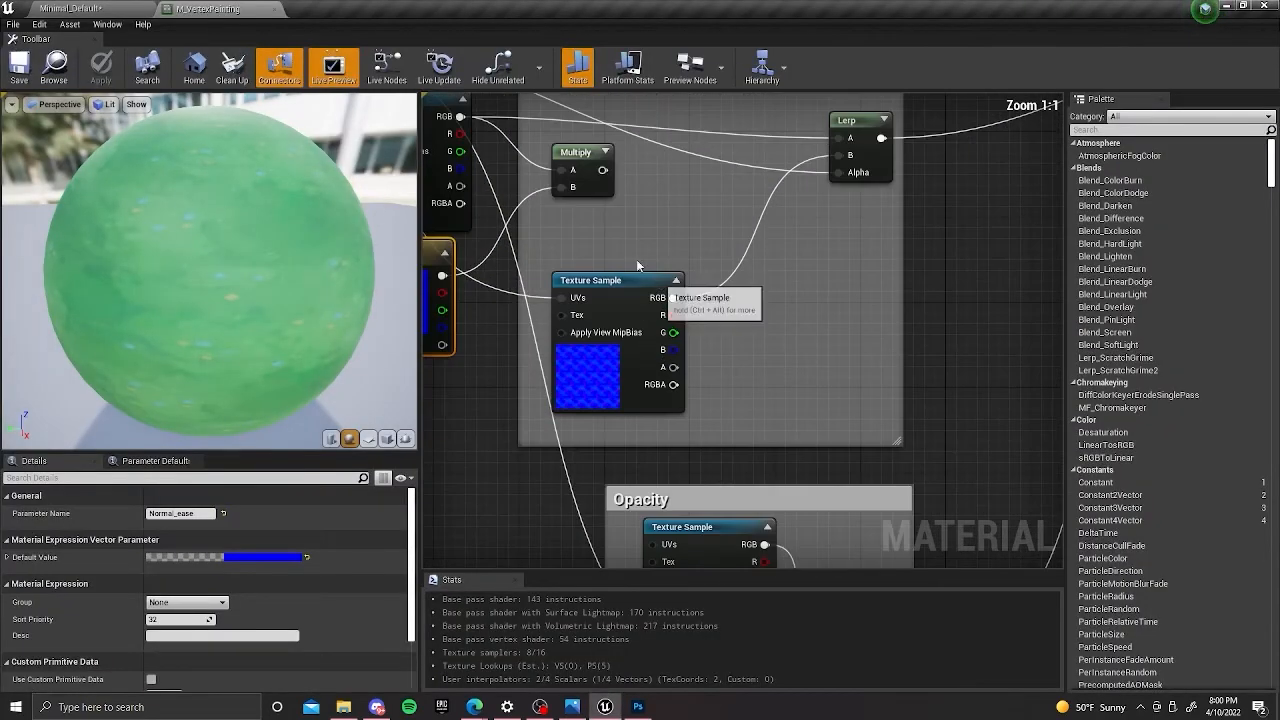
Darken the Normal_ease parameter's default blue to a value of 0.526042.
drag(593, 352, 582, 374)
right_drag(824, 283, 808, 339)
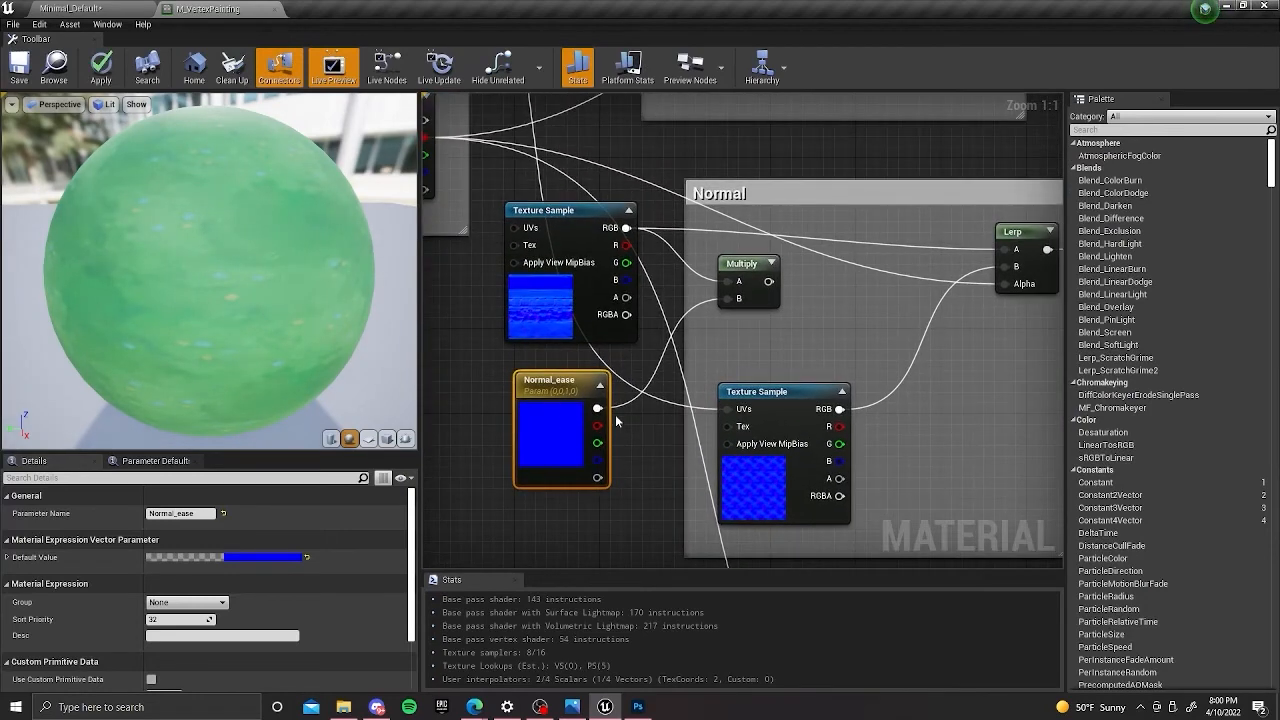
click(286, 559)
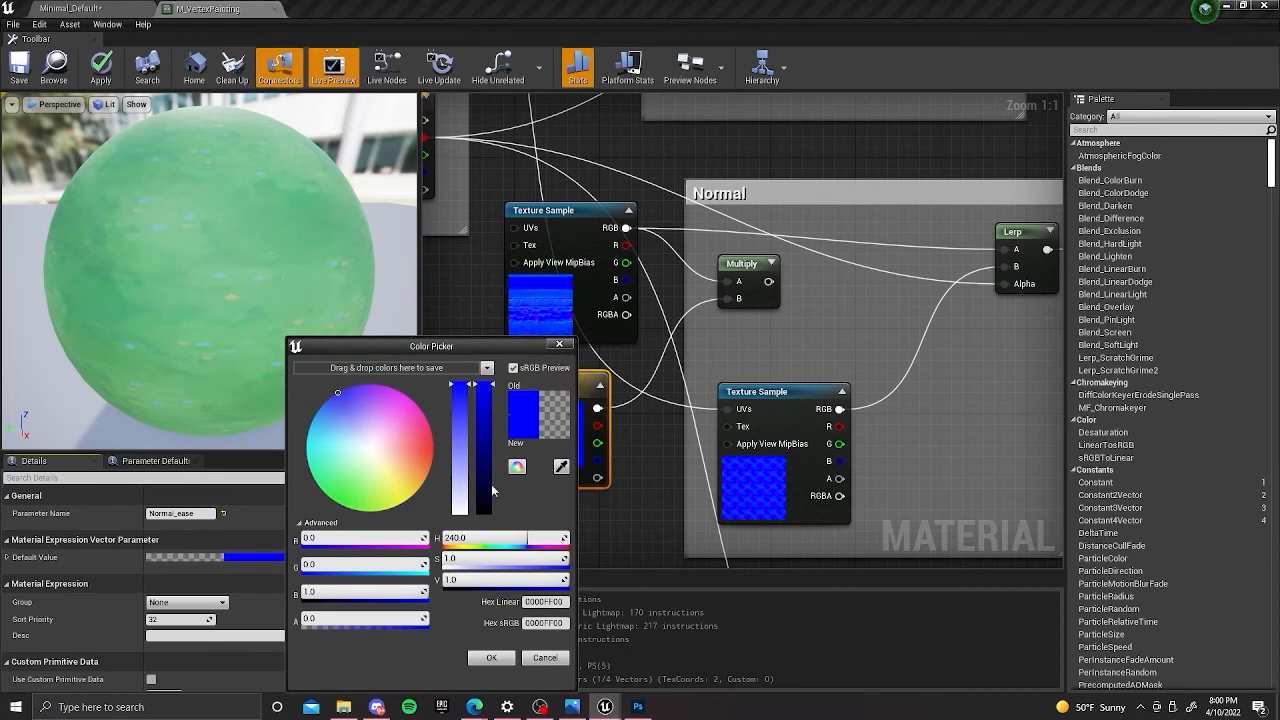
drag(505, 344, 974, 264)
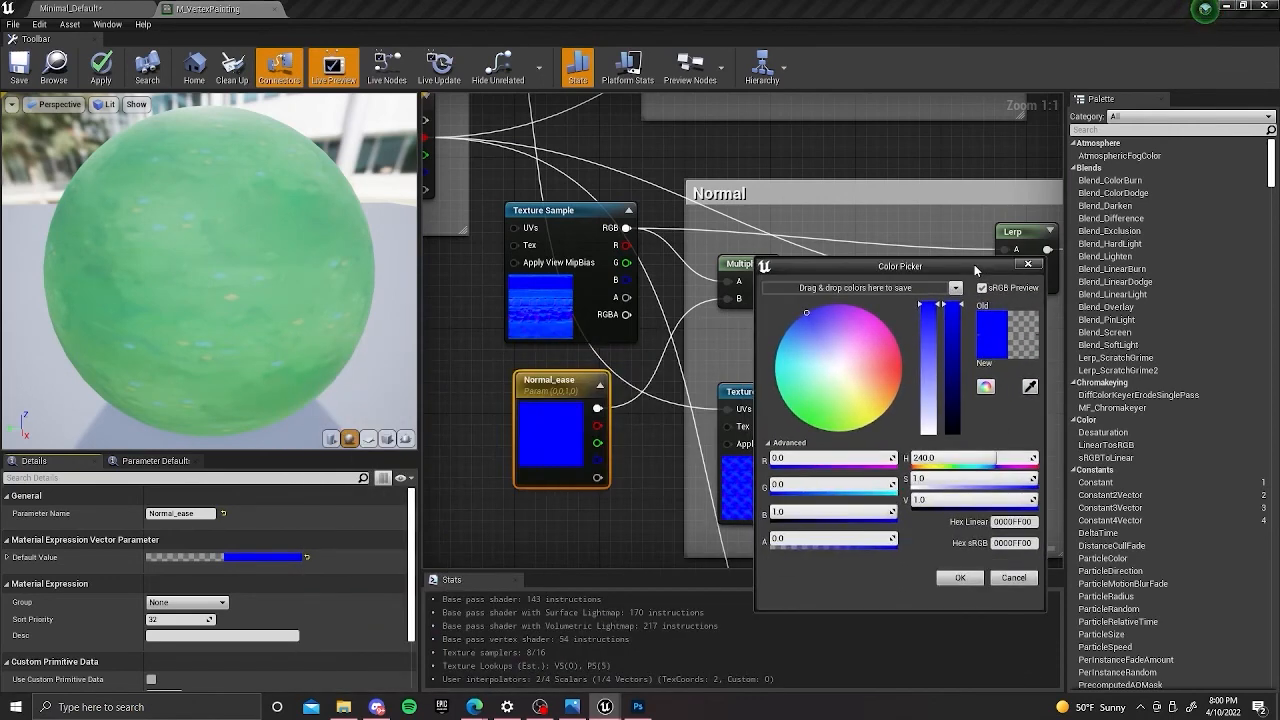
drag(953, 341, 952, 364)
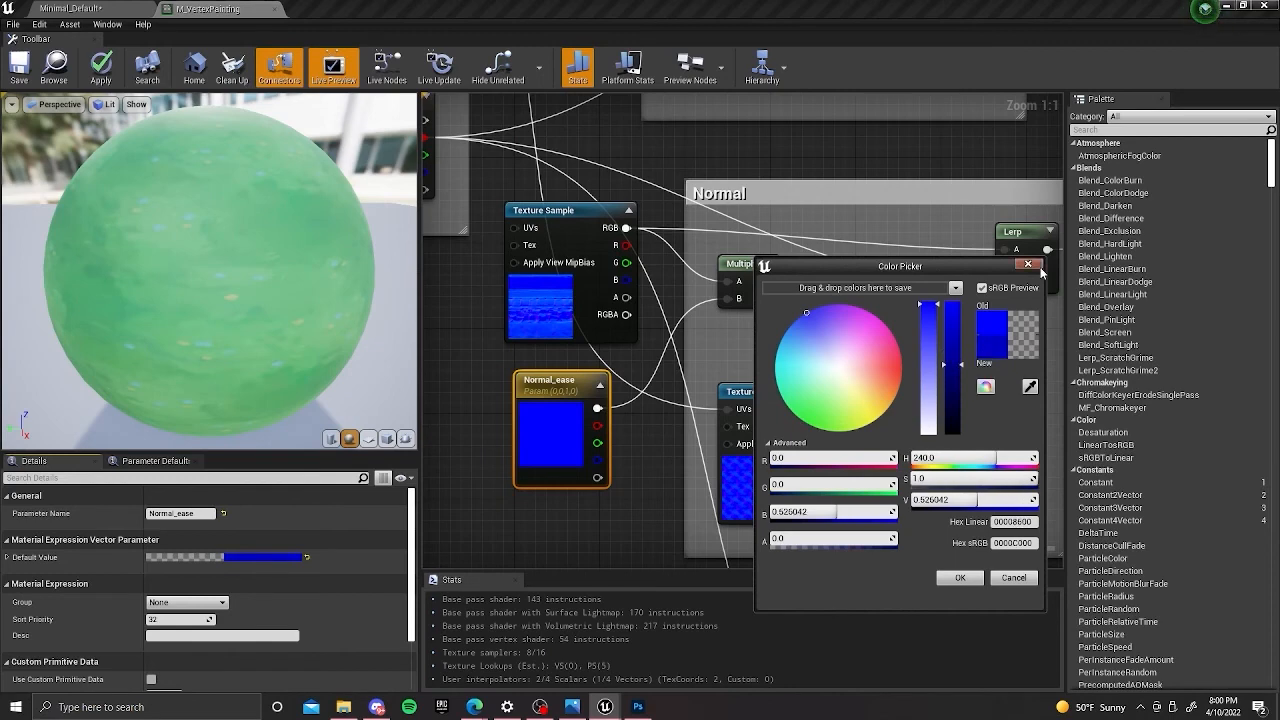
click(959, 577)
right_drag(590, 433, 564, 451)
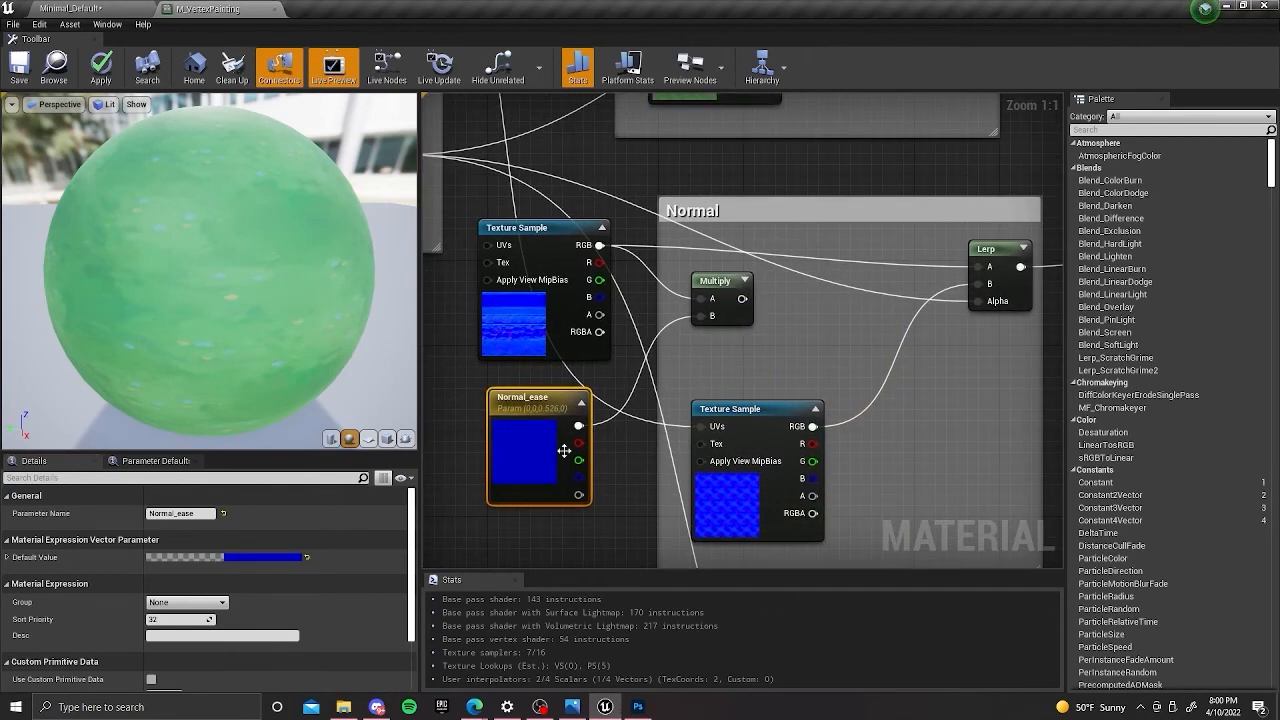
right_drag(733, 335, 685, 369)
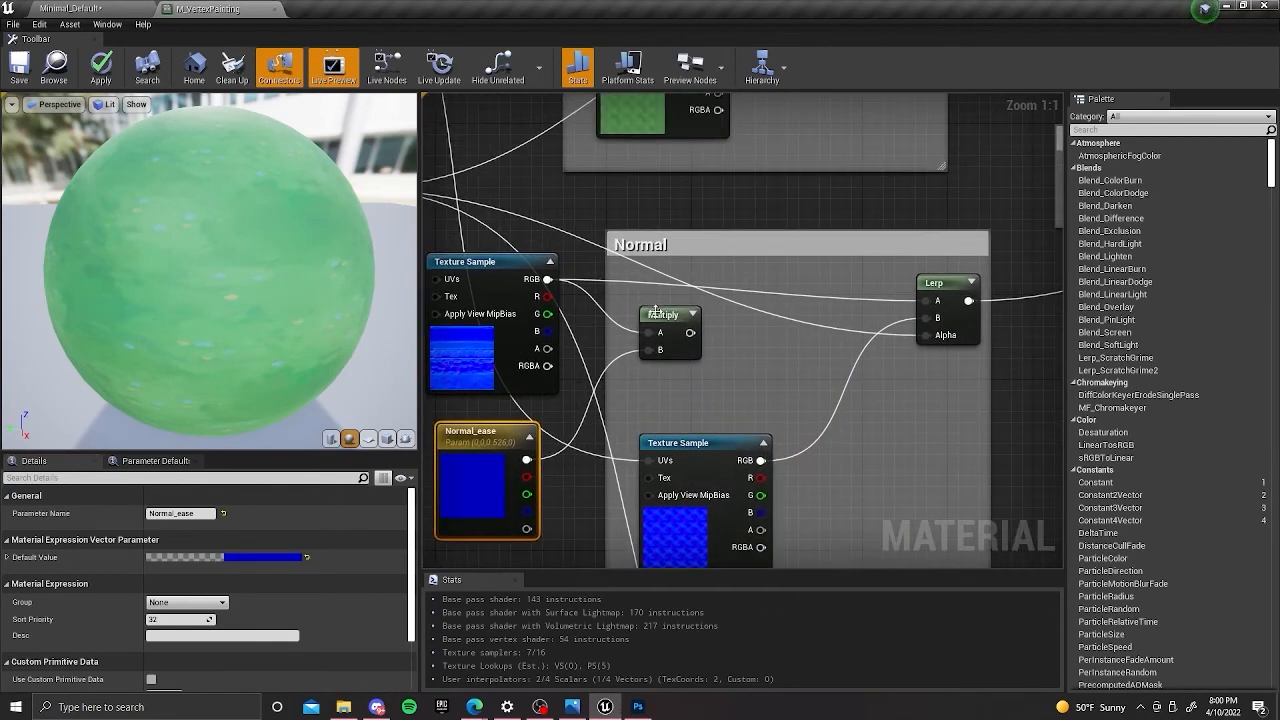
click(655, 312)
drag(655, 312, 633, 334)
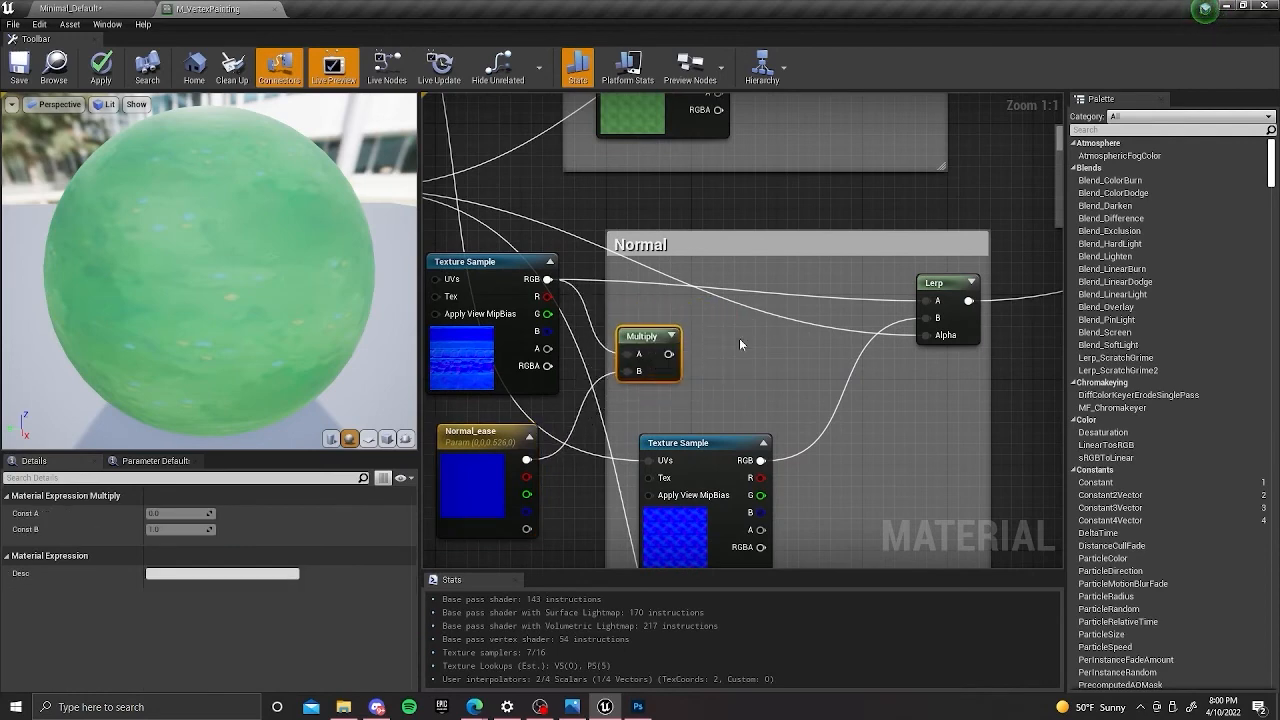
key(l)
click(700, 338)
drag(732, 342, 724, 324)
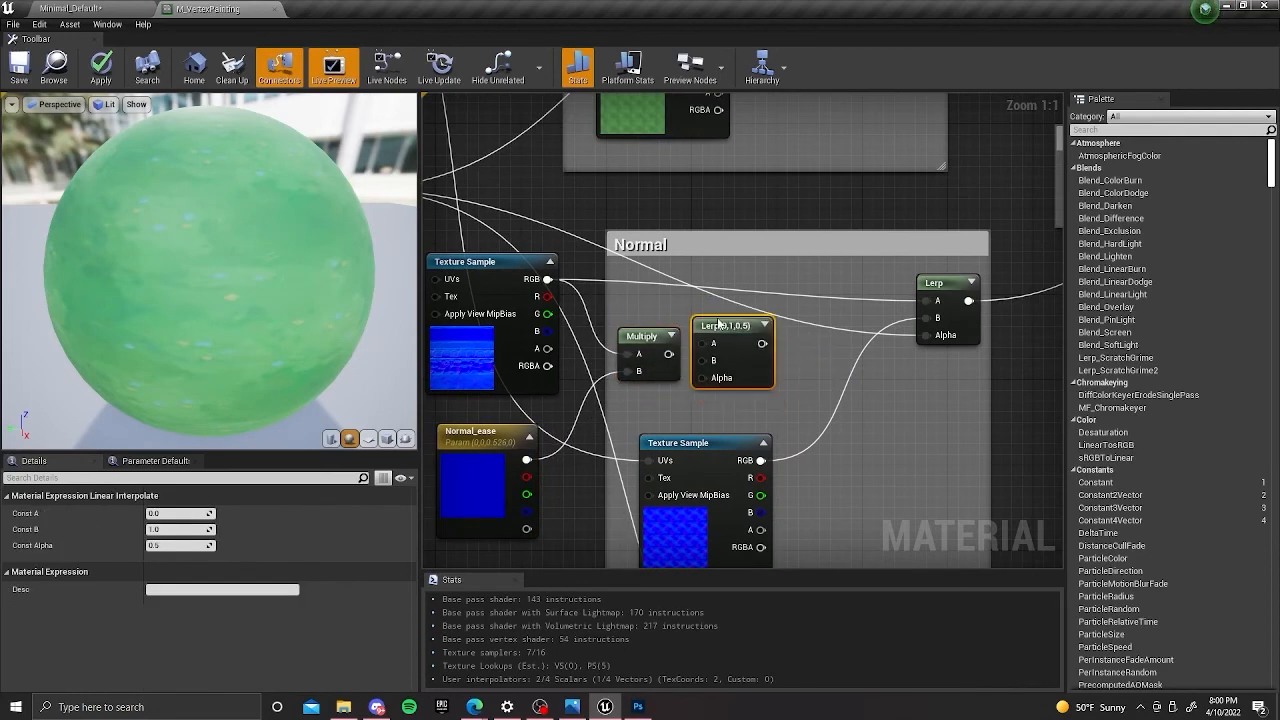
right_drag(629, 302, 667, 276)
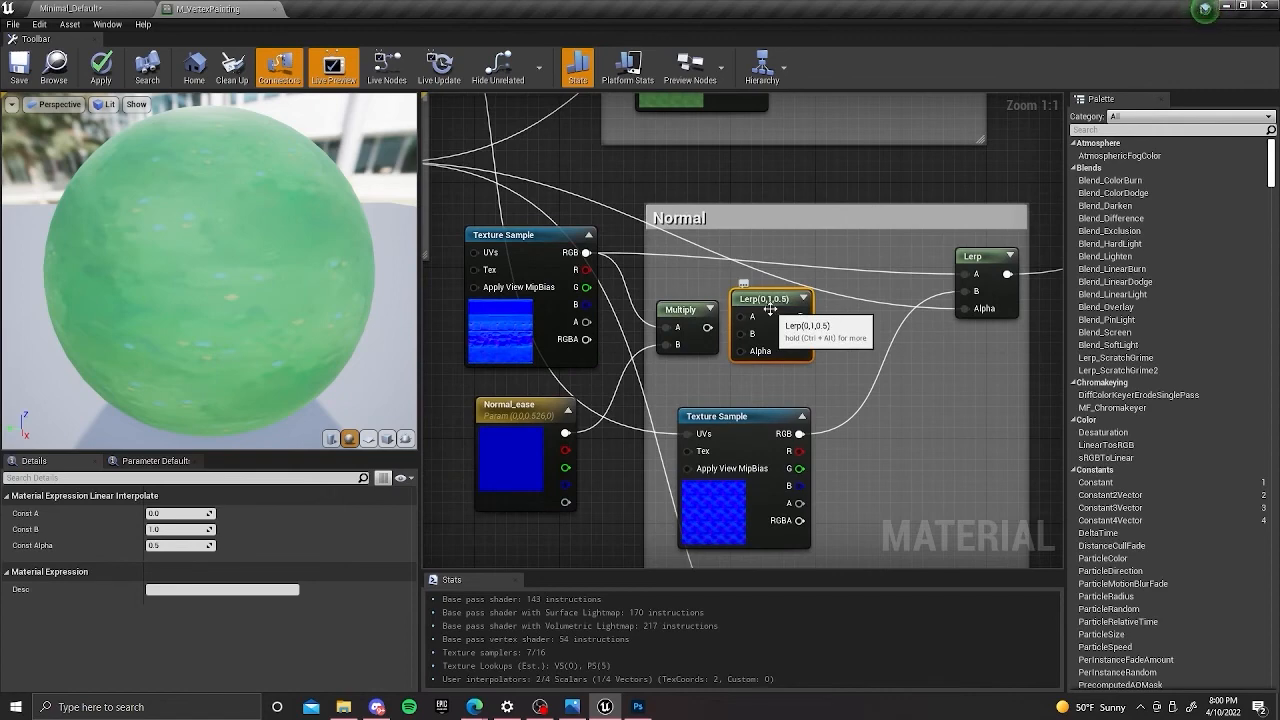
key(Delete)
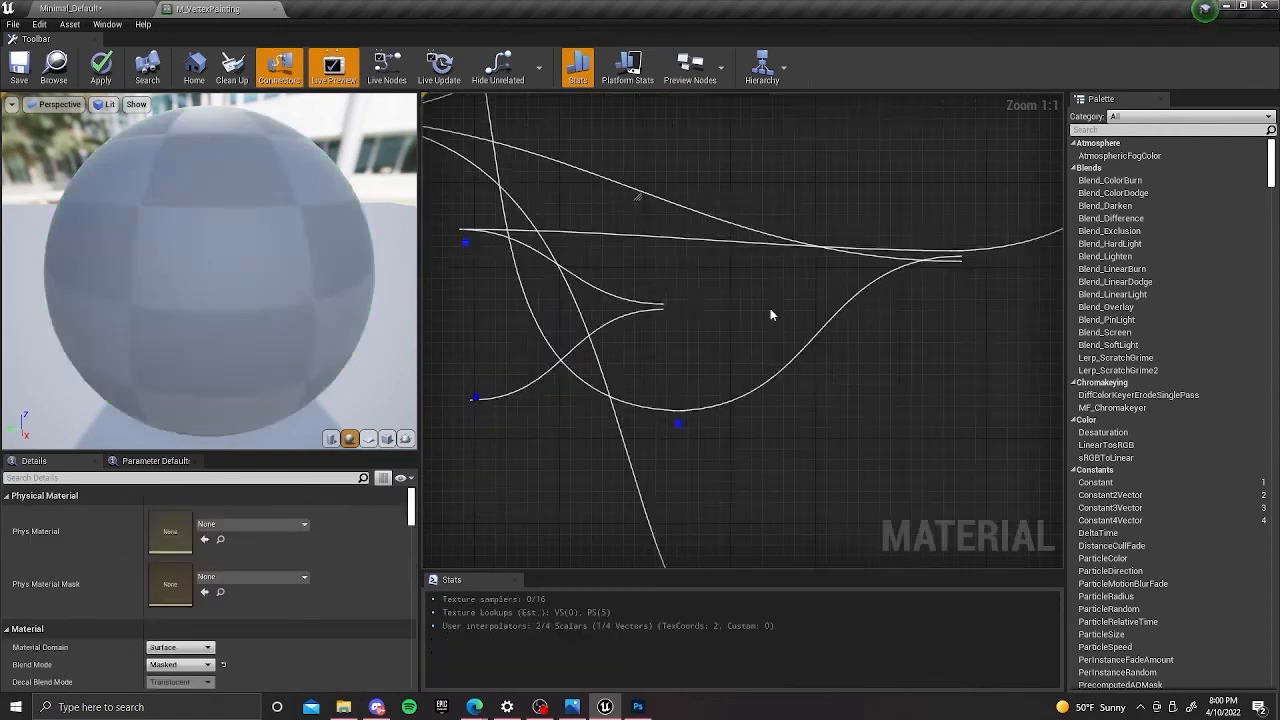
Connect the Multiply output to the A input of the Lerp in the Normal group.
drag(707, 327, 964, 277)
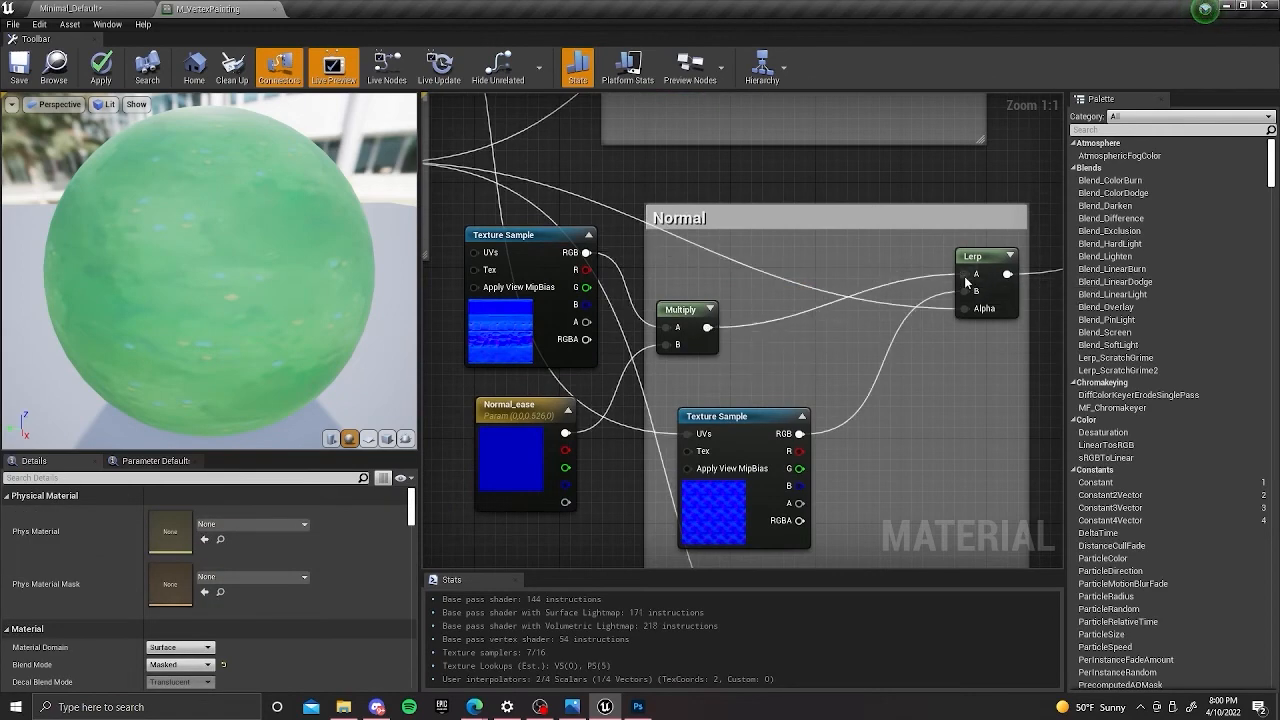
right_drag(884, 247, 727, 226)
scroll(740, 224, down, 2)
right_drag(883, 268, 815, 308)
scroll(814, 302, down, 3)
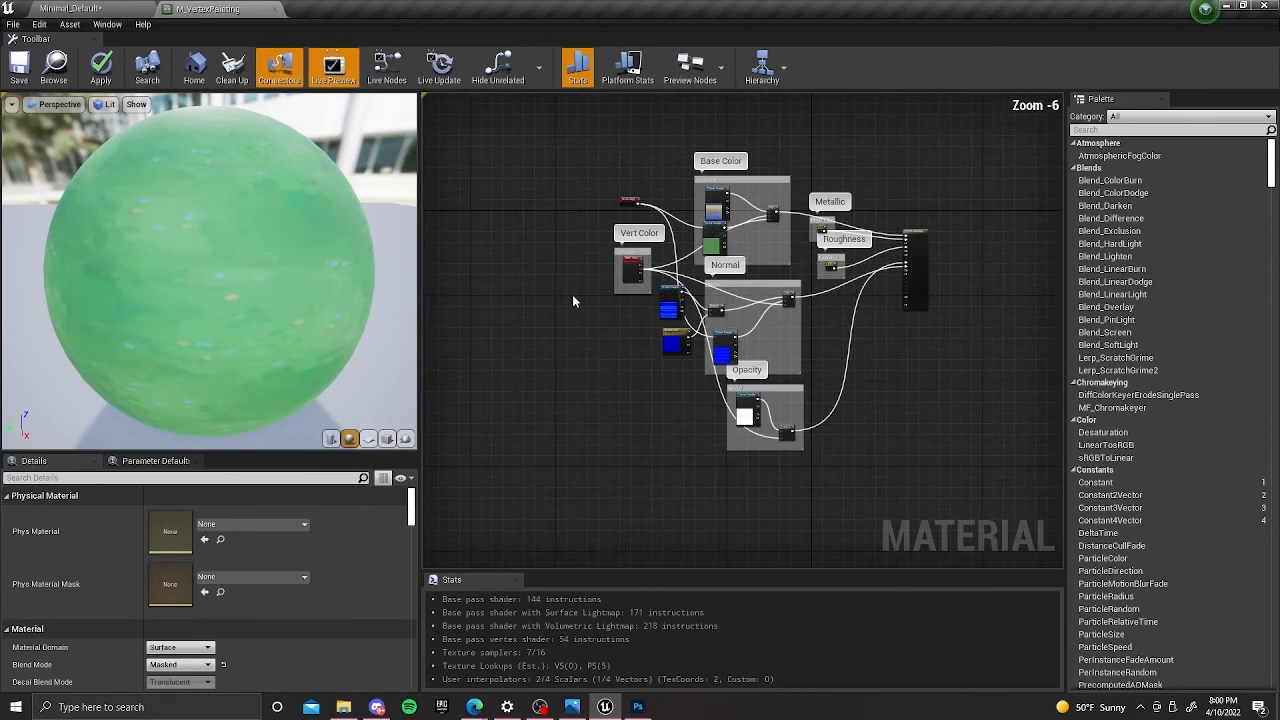
Move the Multiply and T_Trimsheet_Normal texture sample nodes inside the Normal comment box.
right_drag(572, 294, 597, 320)
scroll(617, 268, up, 3)
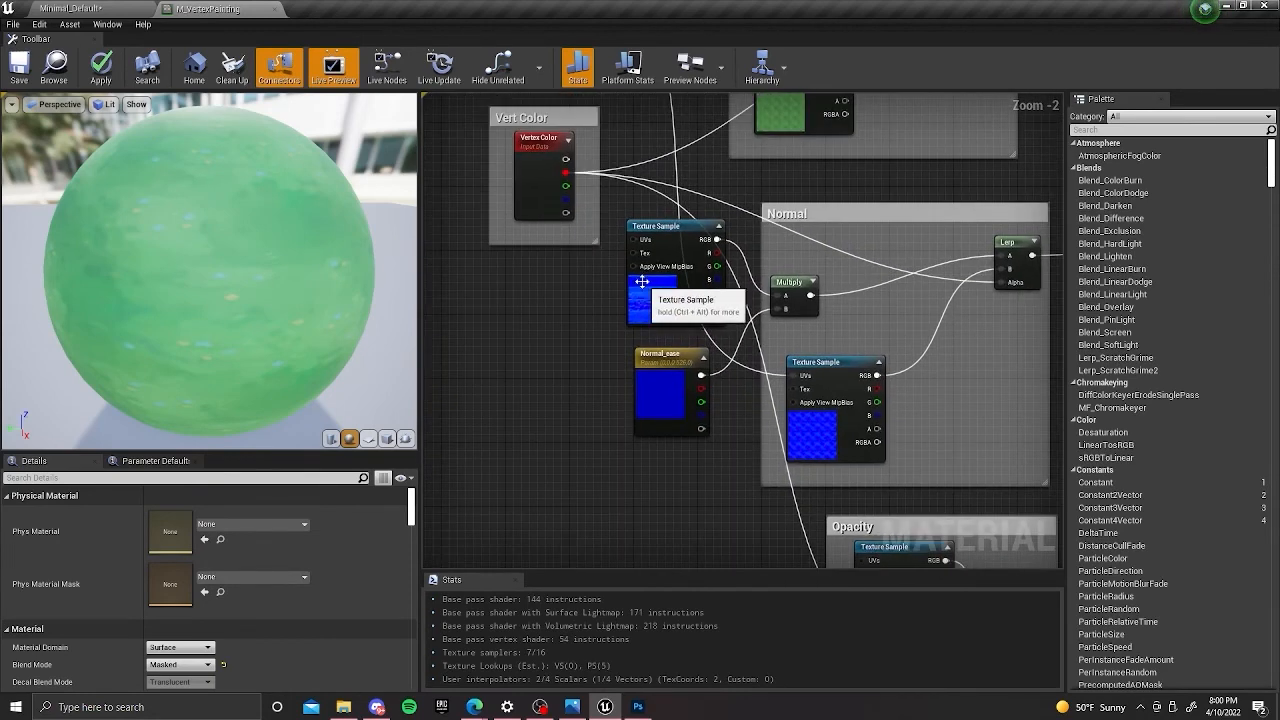
drag(639, 282, 695, 312)
drag(788, 316, 908, 324)
drag(713, 298, 833, 297)
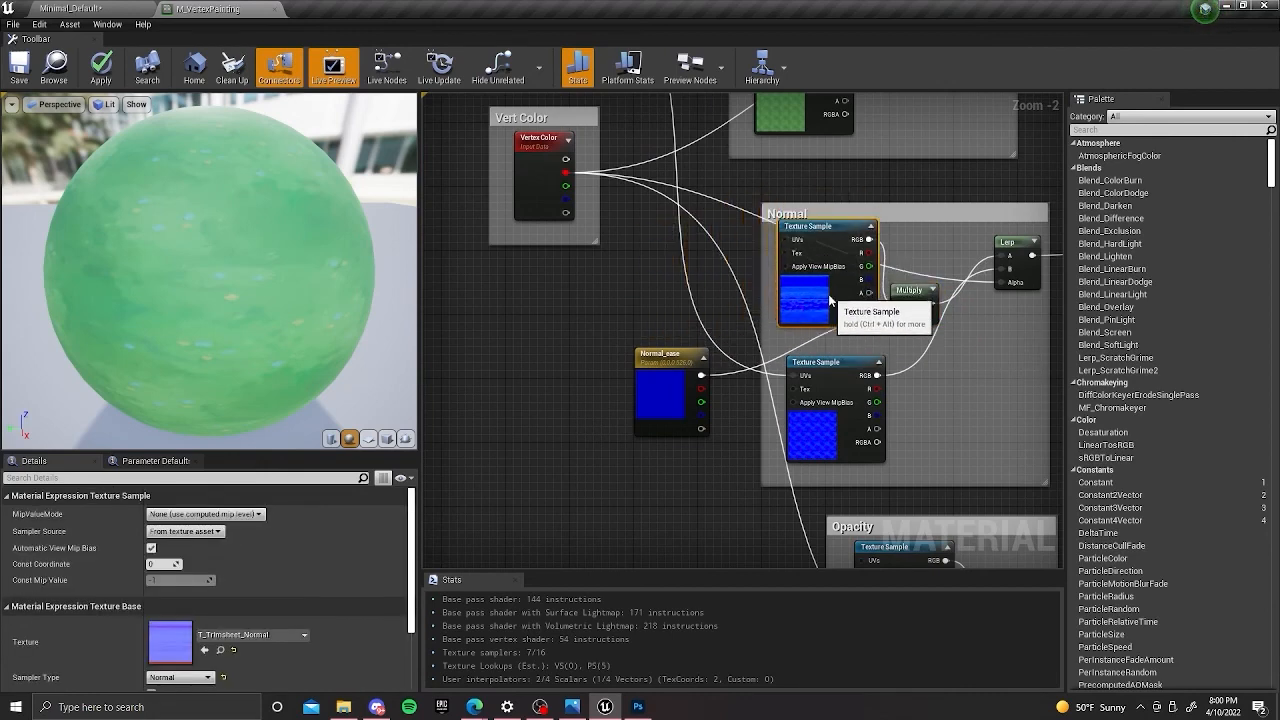
Move Normal_ease inside the Normal comment box, place Multiply between it and the Lerp, and save the material.
right_drag(725, 315, 629, 278)
drag(570, 355, 829, 377)
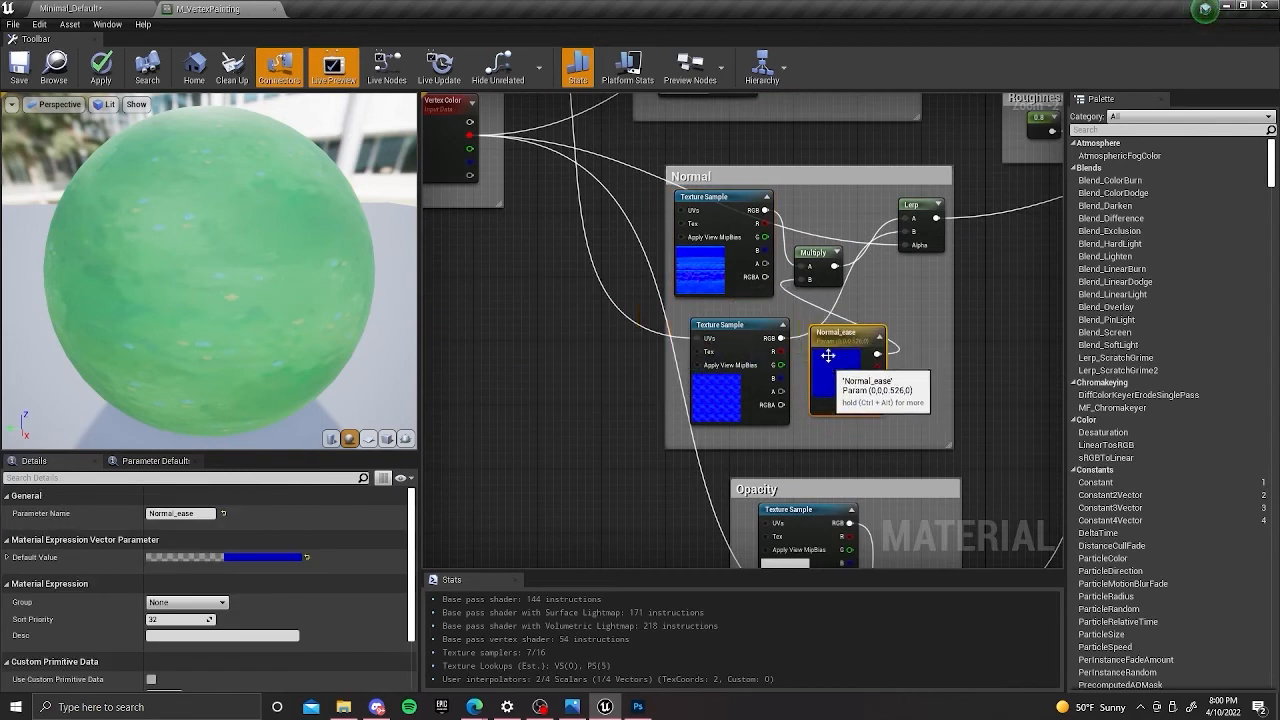
drag(828, 289, 910, 313)
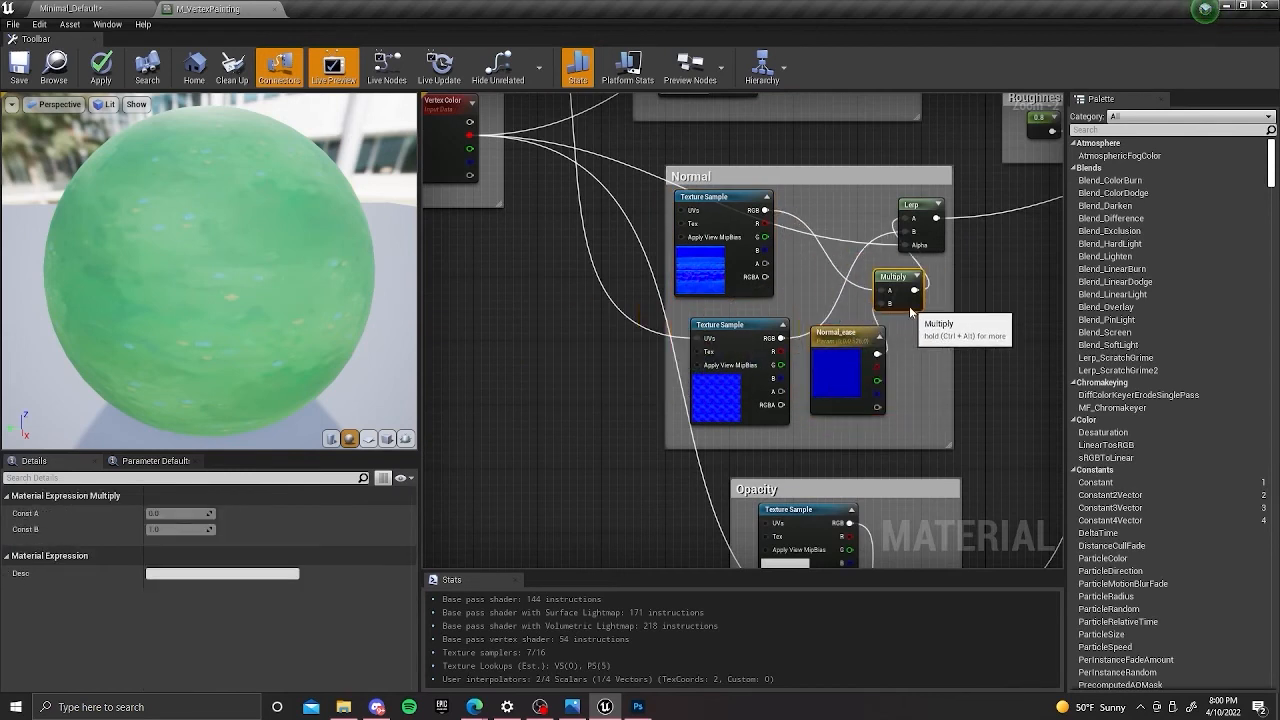
mouse_move(940, 238)
mouse_down()
mouse_move(948, 230)
mouse_move(931, 226)
mouse_up()
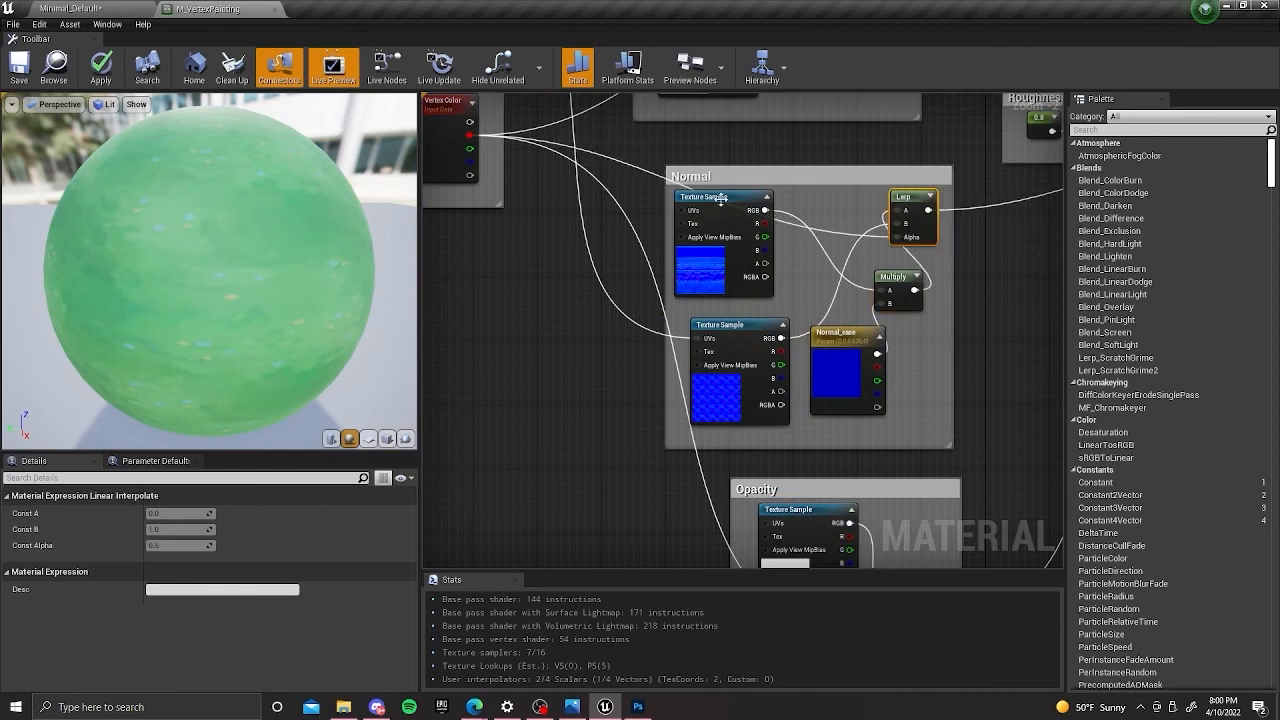
click(22, 68)
Return to the level and inspect MaterialSphere's surface up close with the darker blue Multiply applied.
click(78, 6)
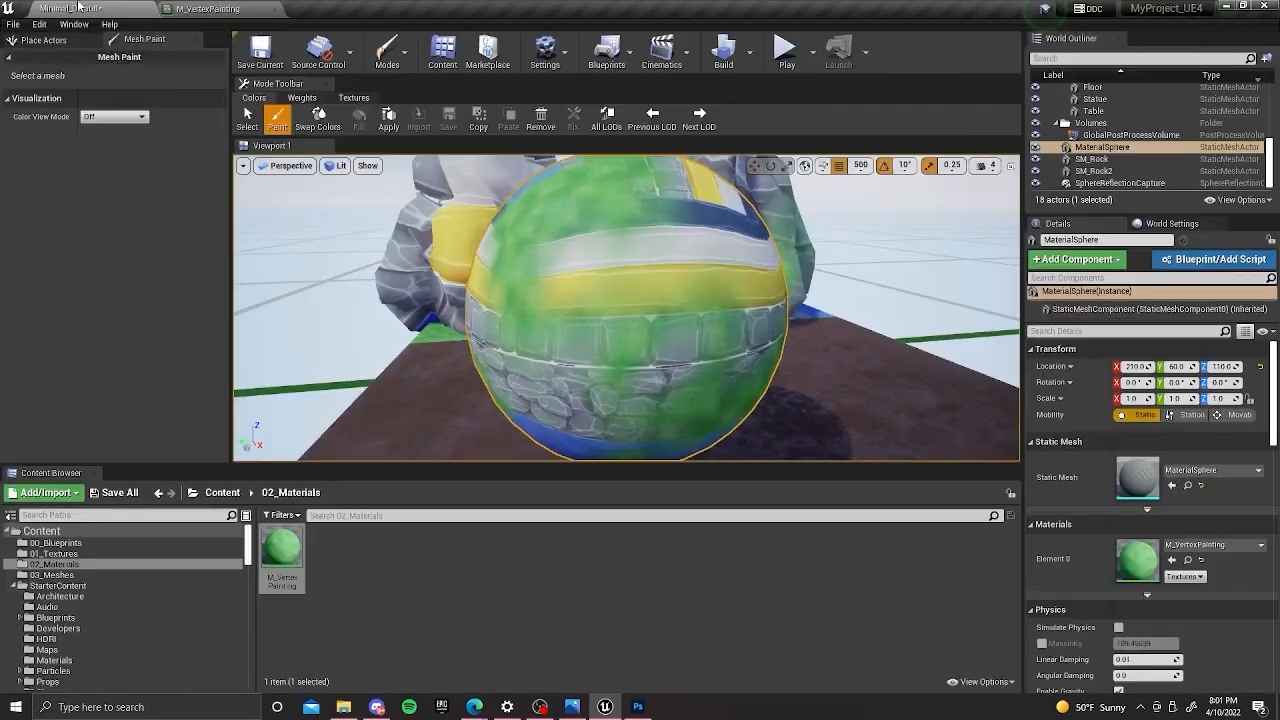
scroll(552, 220, down, 5)
scroll(643, 320, up, 4)
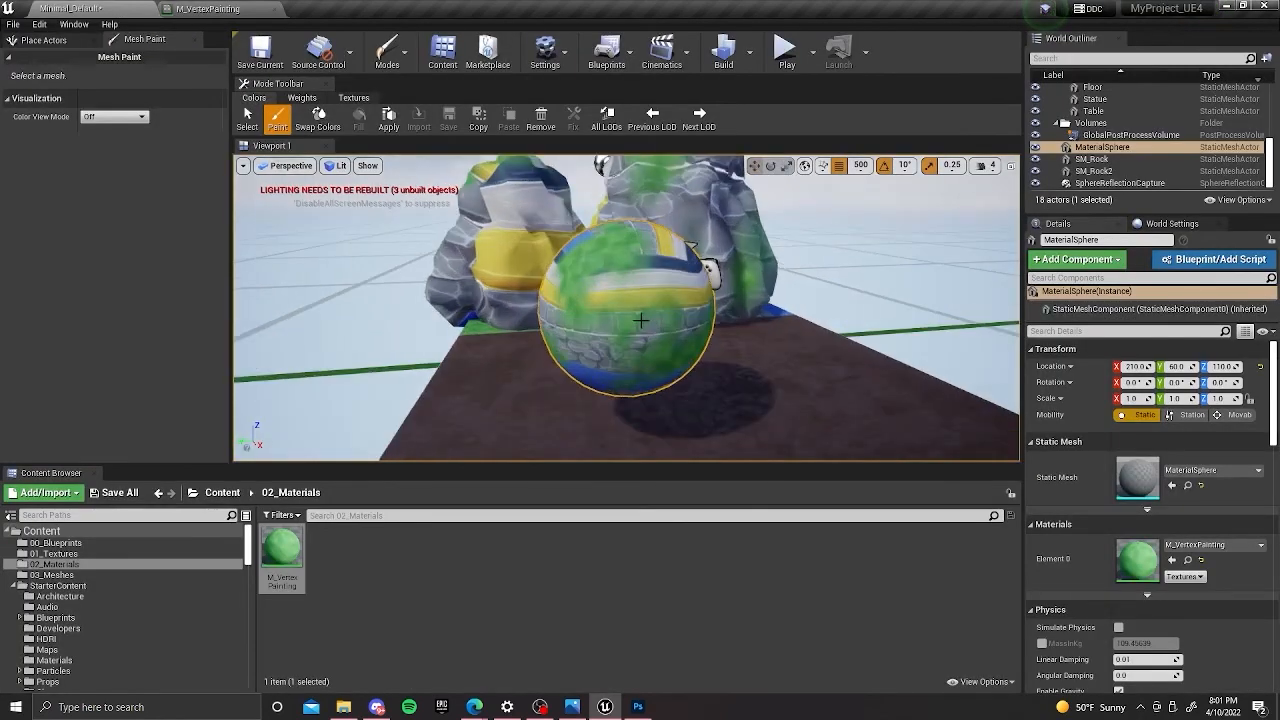
alt+drag(643, 320, 515, 380)
scroll(643, 320, up, 2)
right_drag(643, 320, 530, 305)
Switch mesh painting to Select and examine MaterialSphere's normal detail from several angles and distances.
click(249, 115)
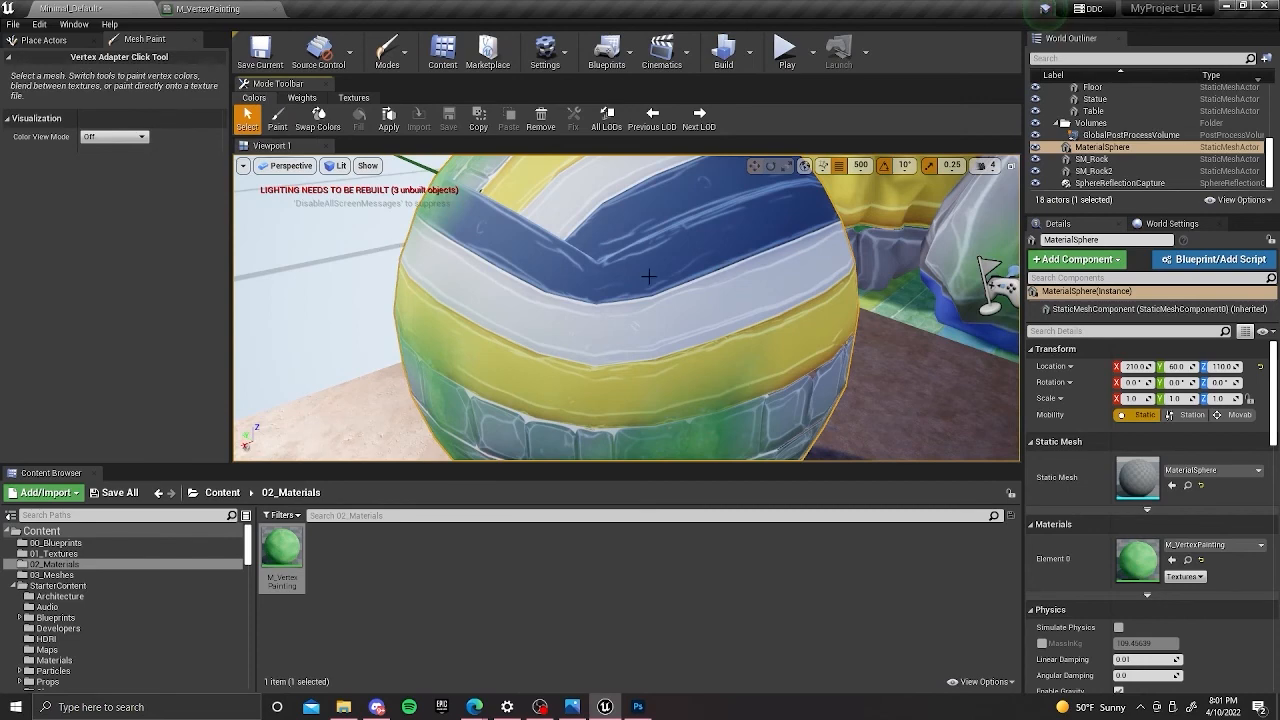
scroll(606, 258, down, 5)
key(f)
alt+drag(606, 258, 606, 262)
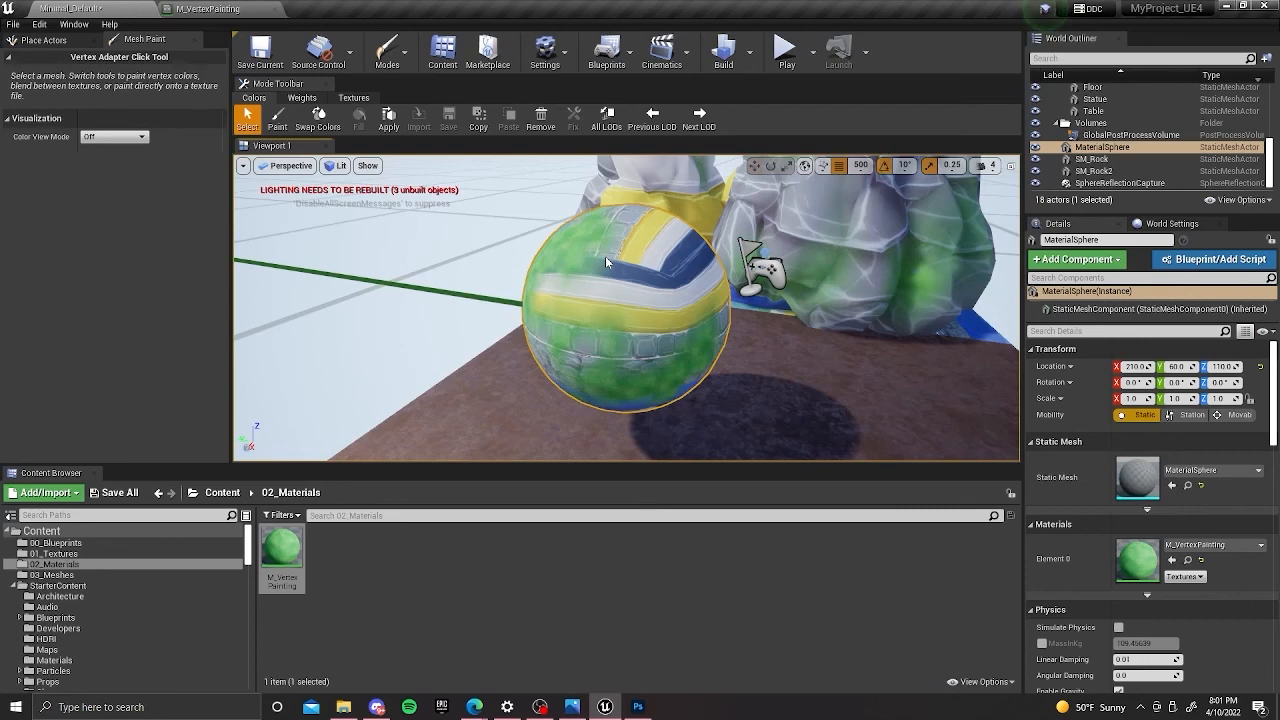
alt+drag(605, 257, 350, 290)
alt+drag(627, 224, 740, 226)
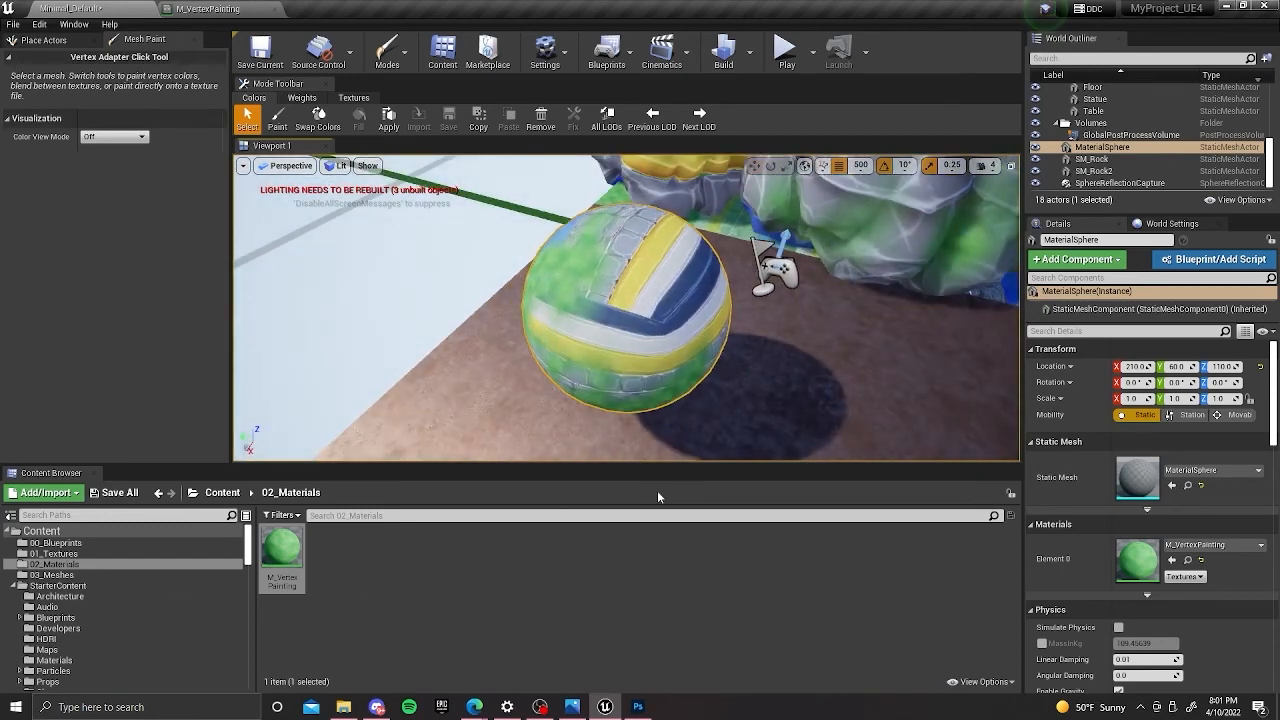
alt+drag(749, 313, 642, 266)
scroll(570, 244, up, 5)
alt+drag(570, 244, 671, 226)
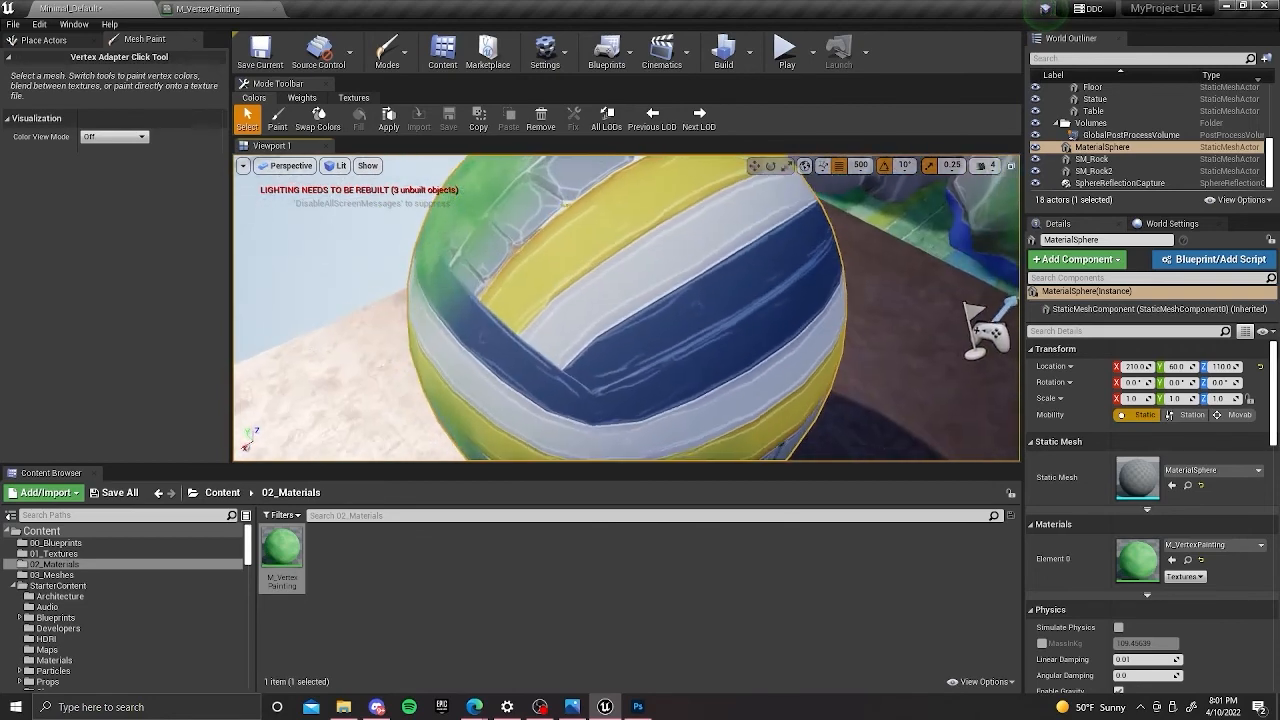
scroll(671, 226, down, 8)
scroll(671, 220, up, 4)
alt+drag(590, 271, 694, 292)
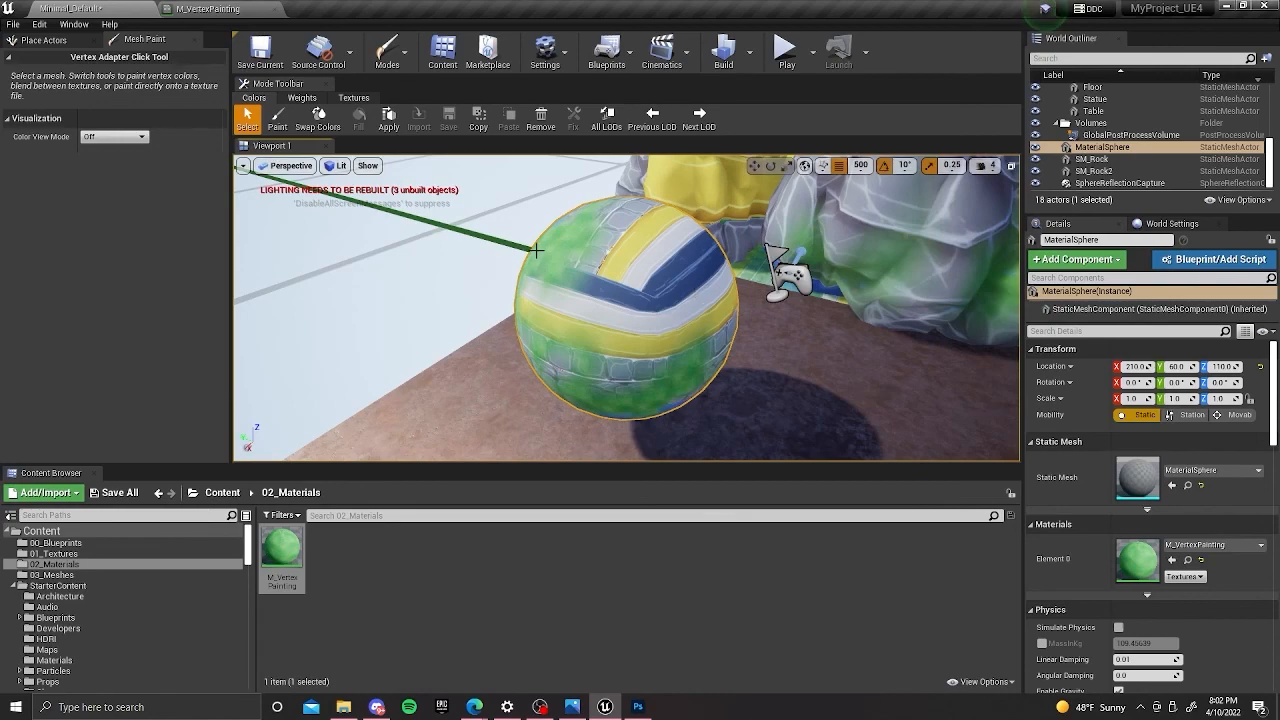
alt+drag(541, 254, 680, 375)
Reactivate the vertex color Paint tool on MaterialSphere and view the sphere's painted side.
click(278, 119)
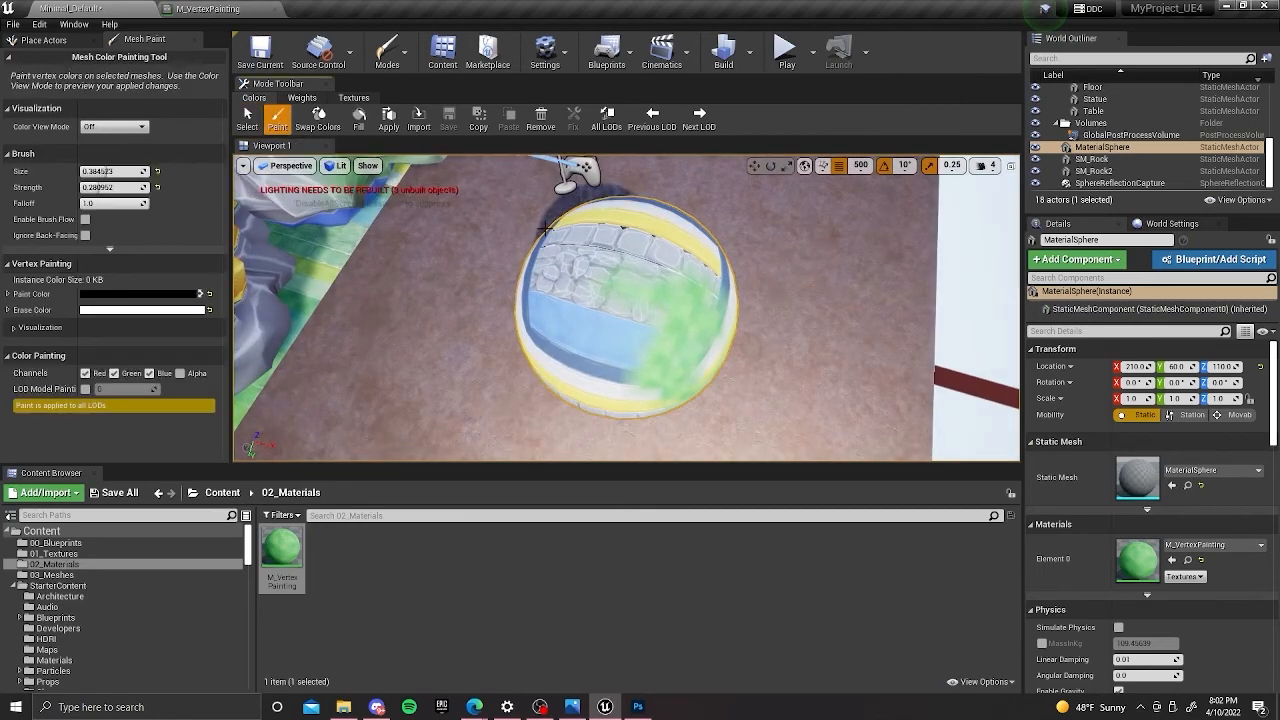
alt+drag(539, 223, 410, 150)
drag(612, 293, 550, 298)
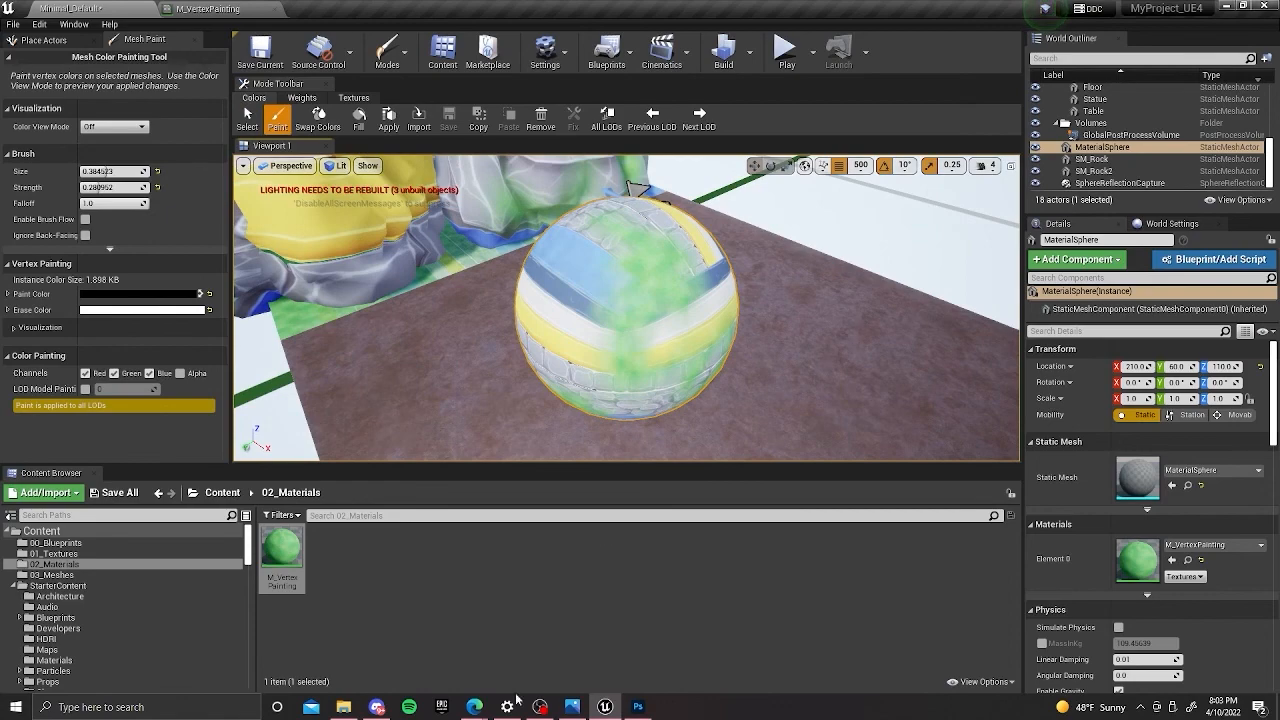
Switch to the GameDevTalk presentation in the browser and advance to the closing Thank you slide.
mouse_move(475, 706)
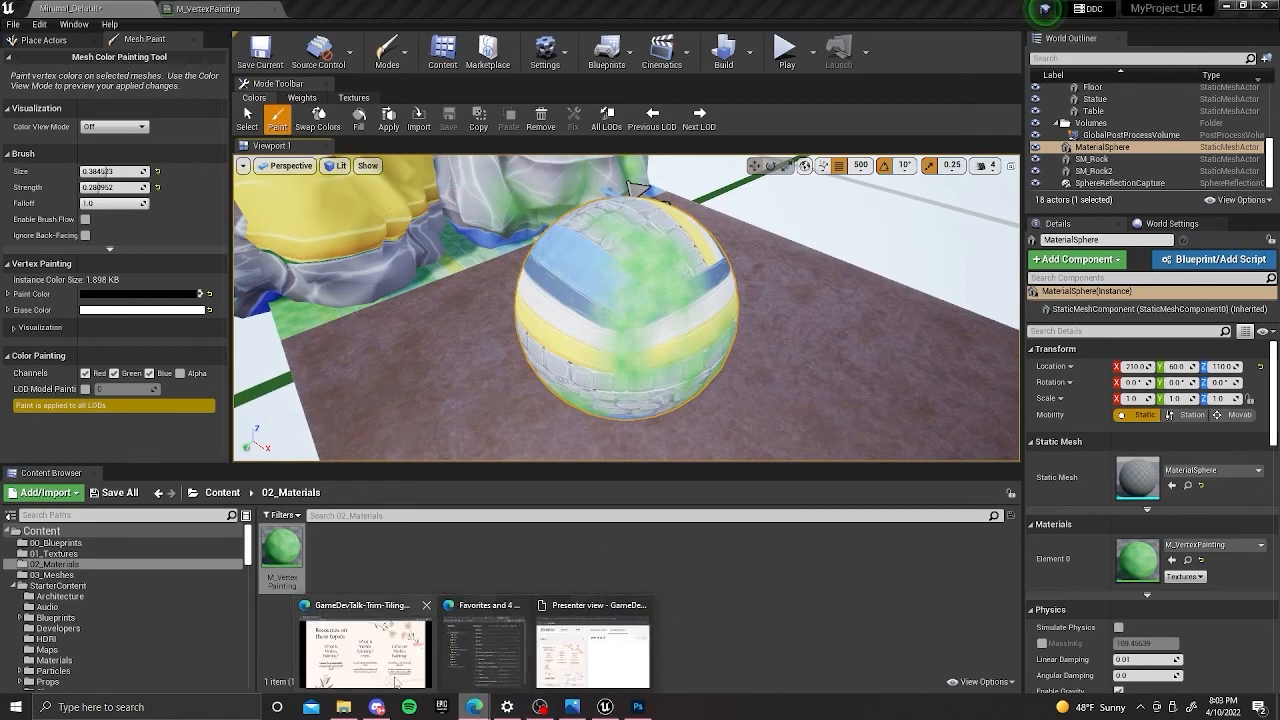
click(426, 614)
key(Right)
key(Right)
key(Right)
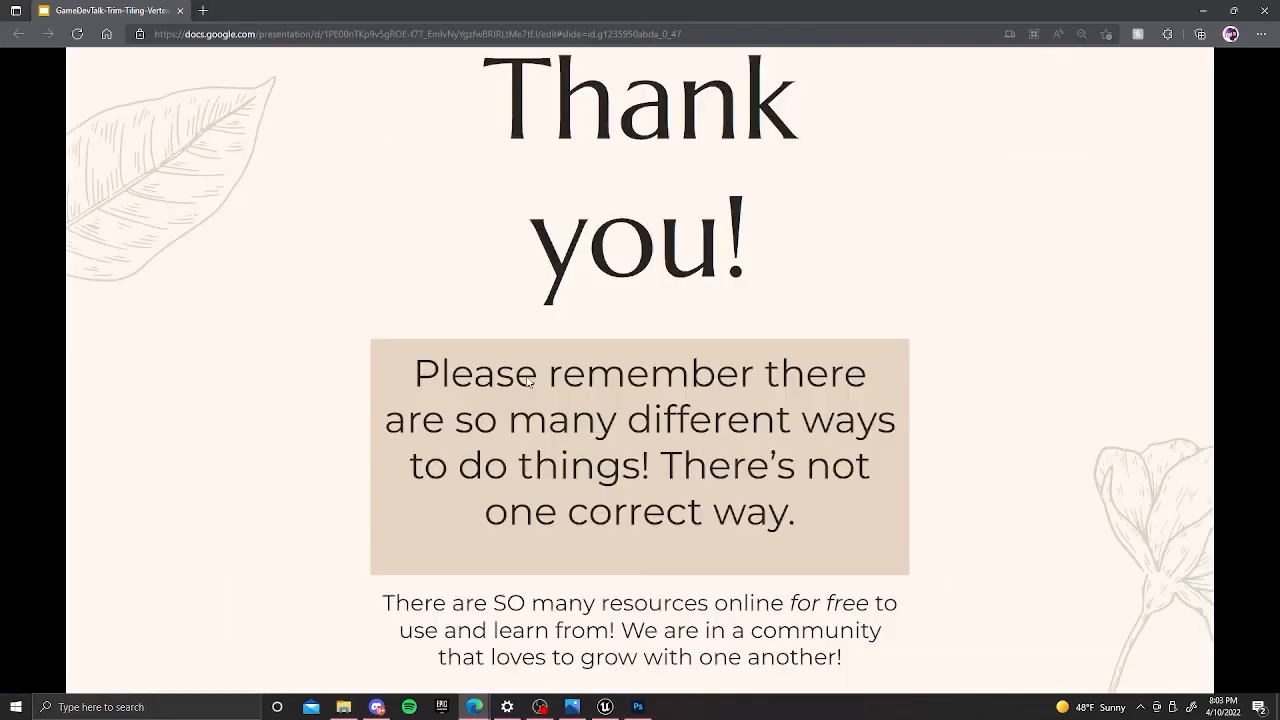